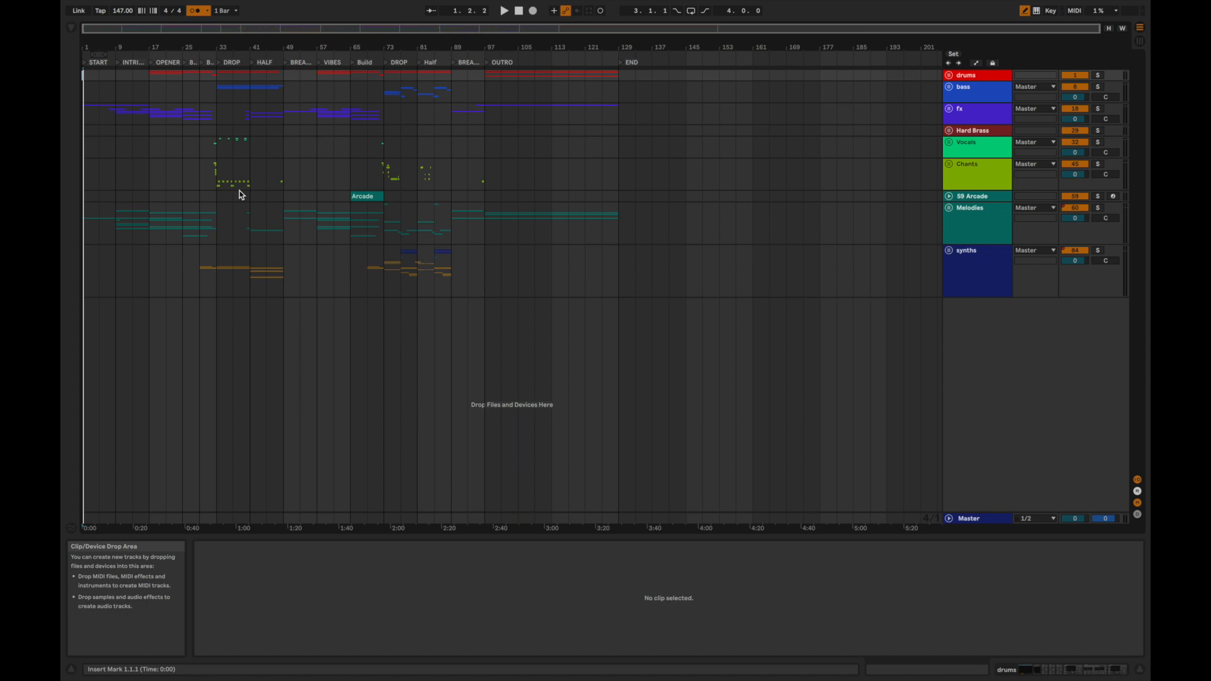
Play the arrangement from the START locator and place the insert marker at the beginning of the Melodies group.
click(91, 61)
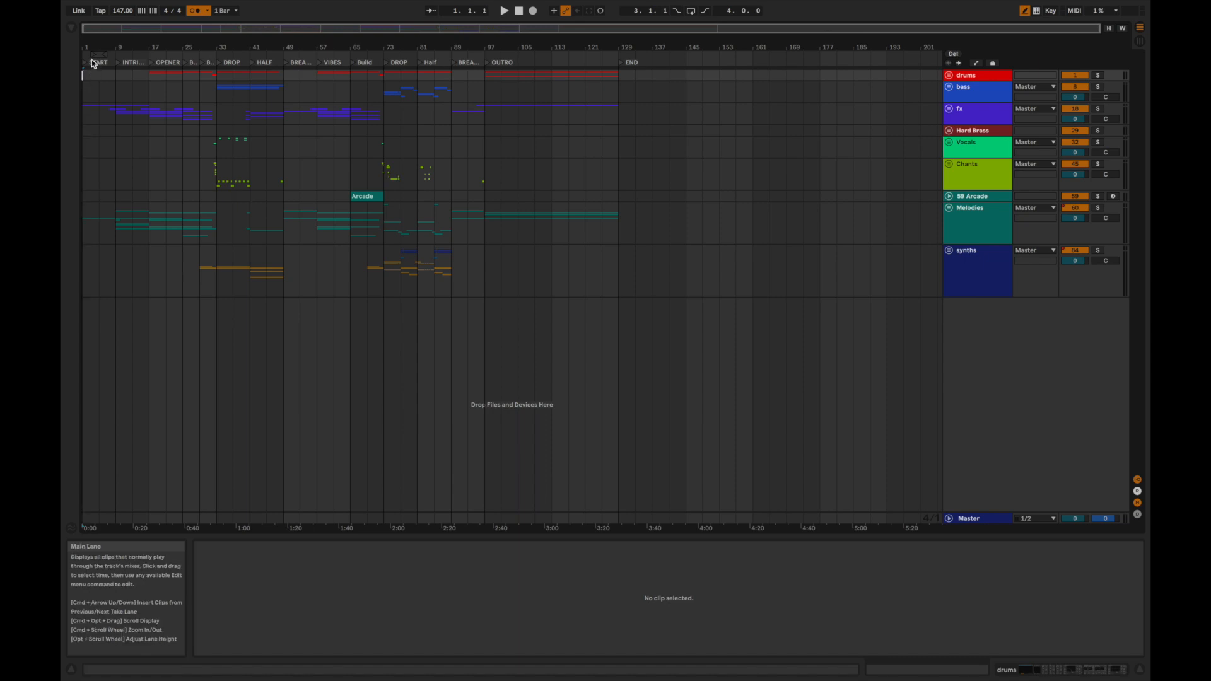
drag(84, 47, 84, 79)
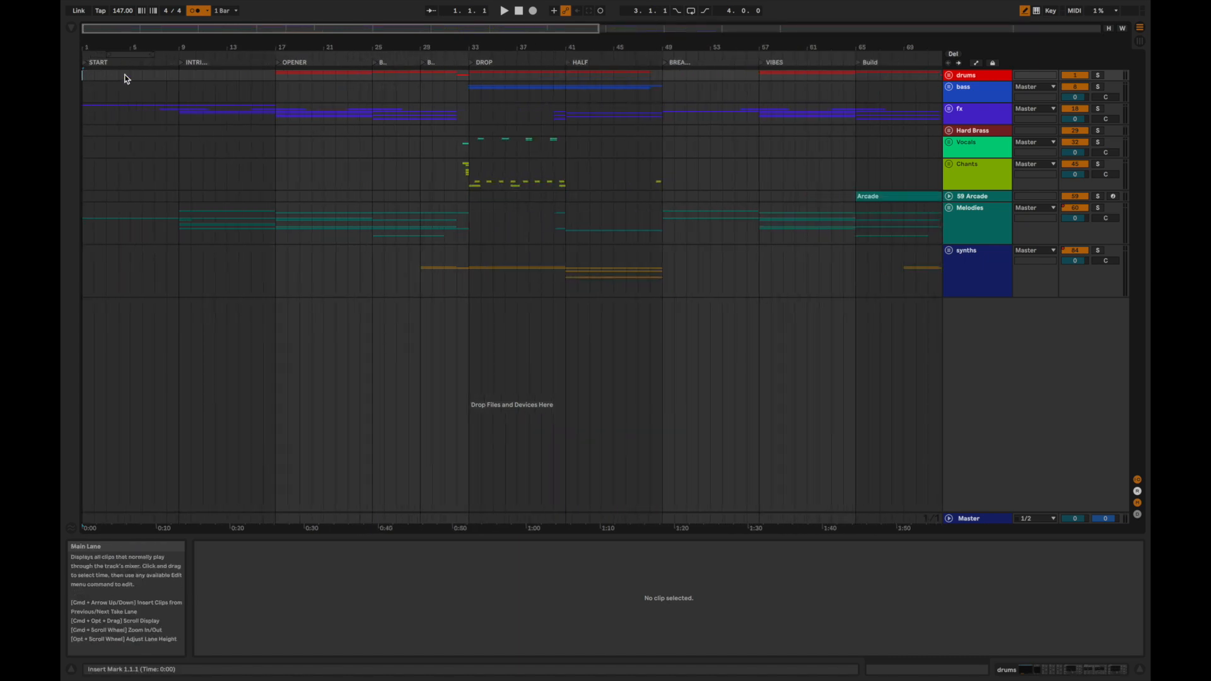
key(space)
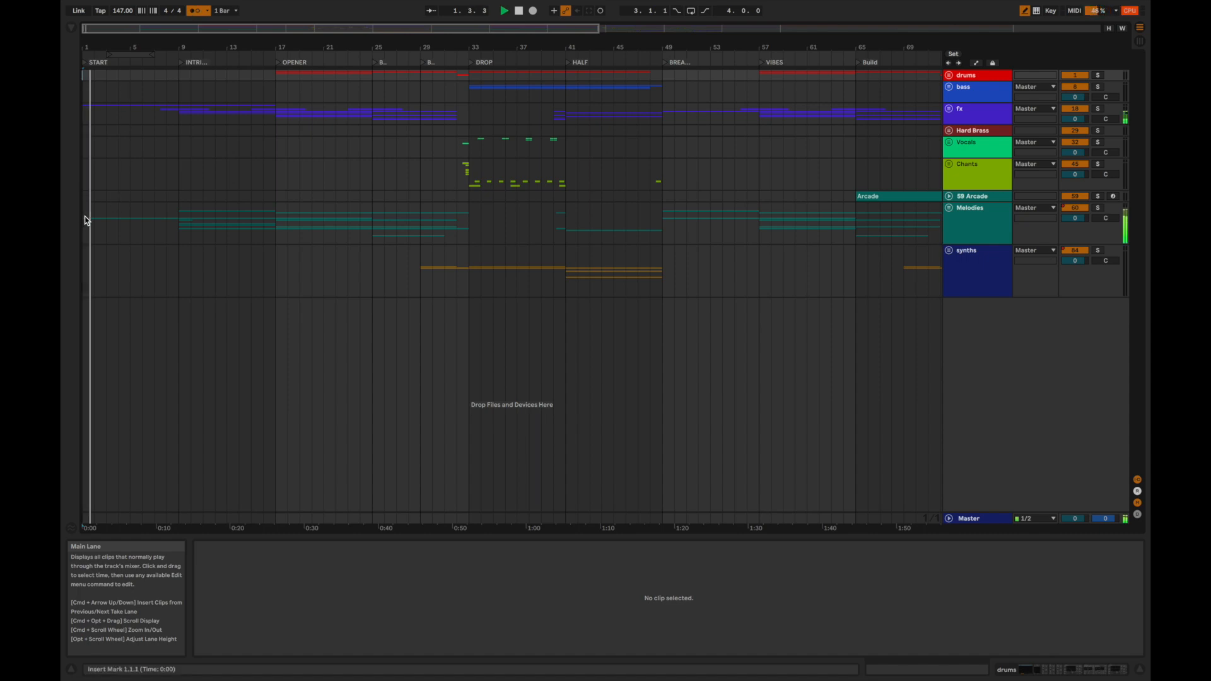
click(85, 218)
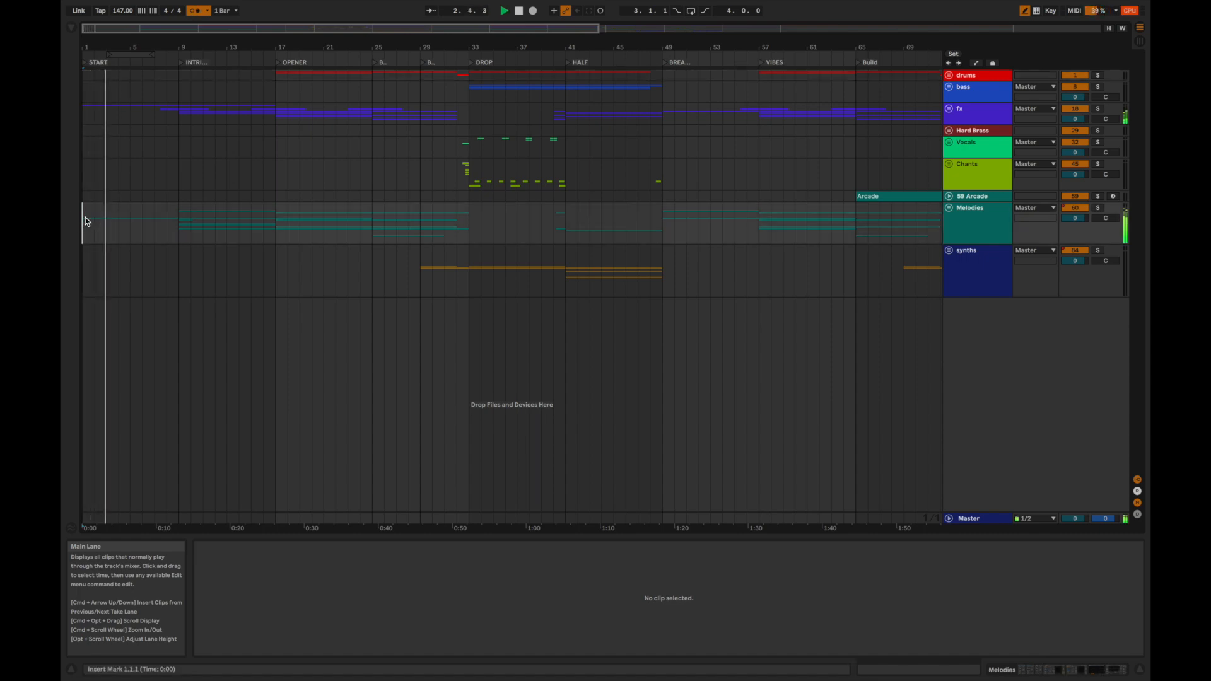
Unfold the track groups to show the individual Melodies tracks and turn off the metronome.
key(alt+u)
scroll(85, 218, down, 8)
mouse_move(188, 20)
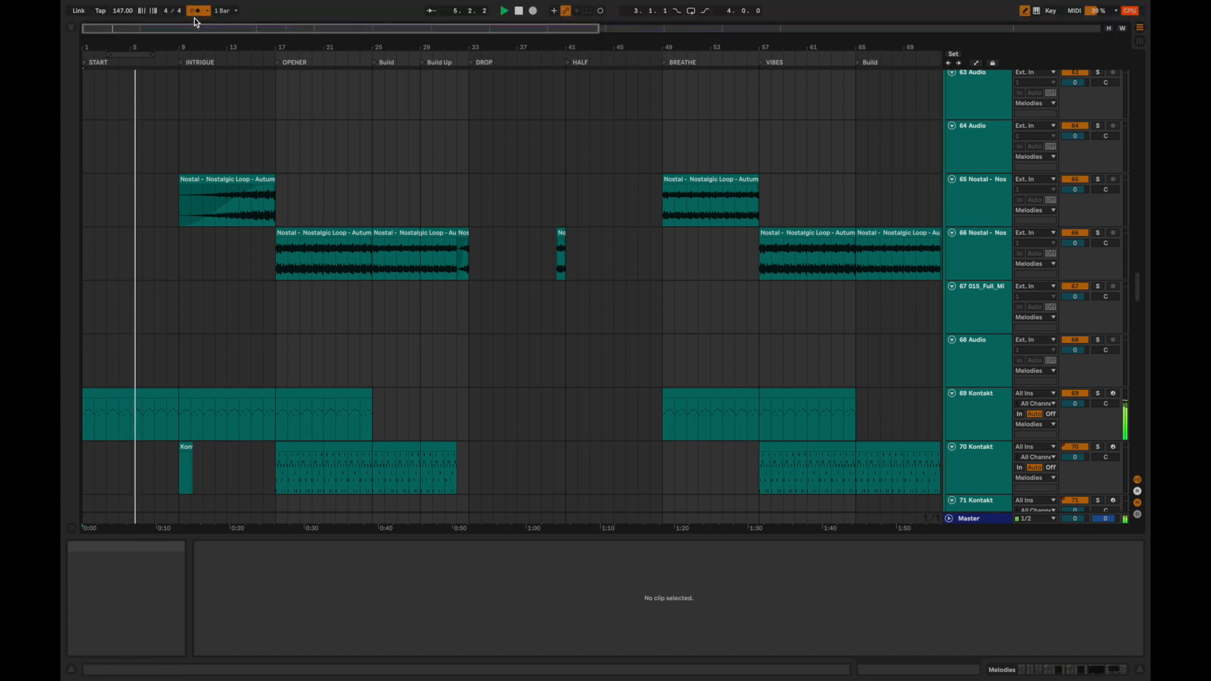
click(196, 13)
scroll(159, 293, down, 3)
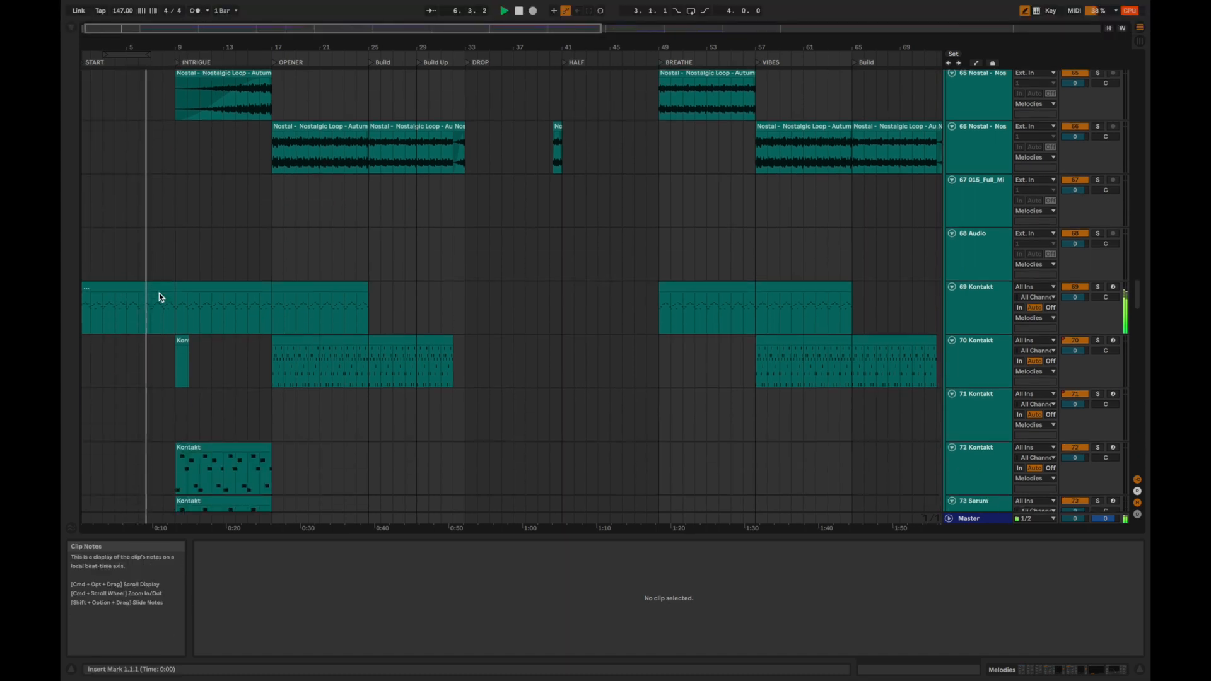
Show the notes of the first clip on the 69 Kontakt track and stop playback.
drag(148, 50, 170, 243)
click(157, 280)
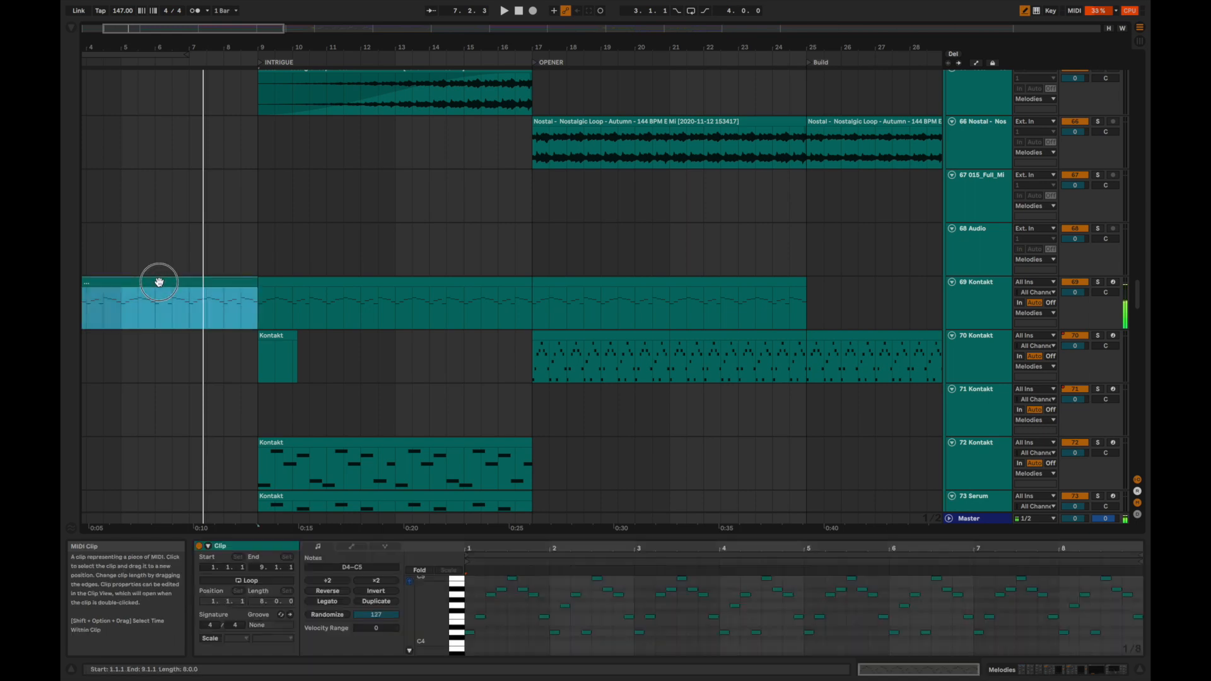
key(space)
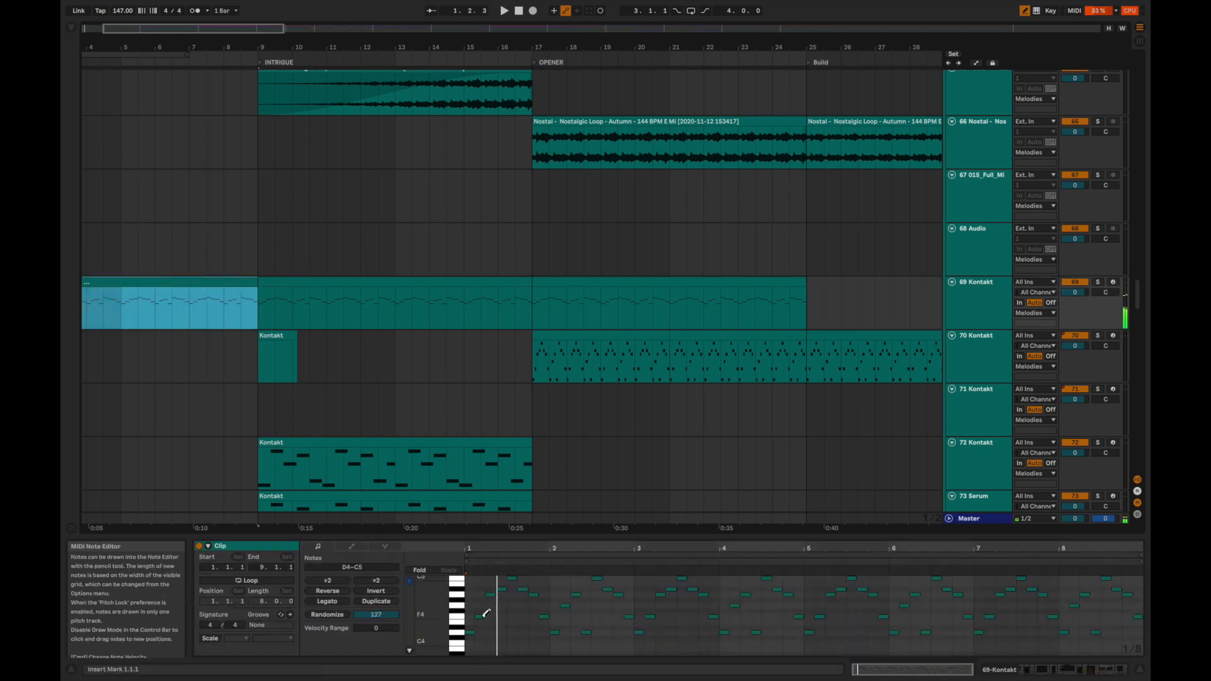
Arm the 69 Kontakt track for recording and display its device chain.
click(1113, 283)
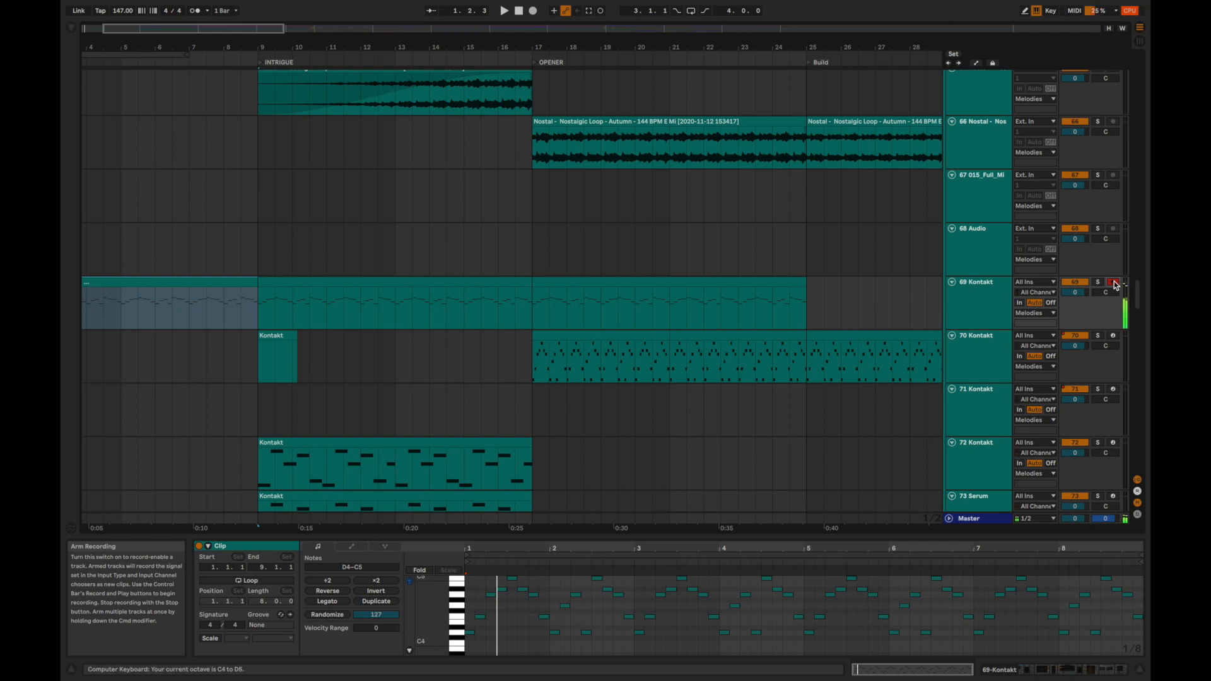
click(984, 309)
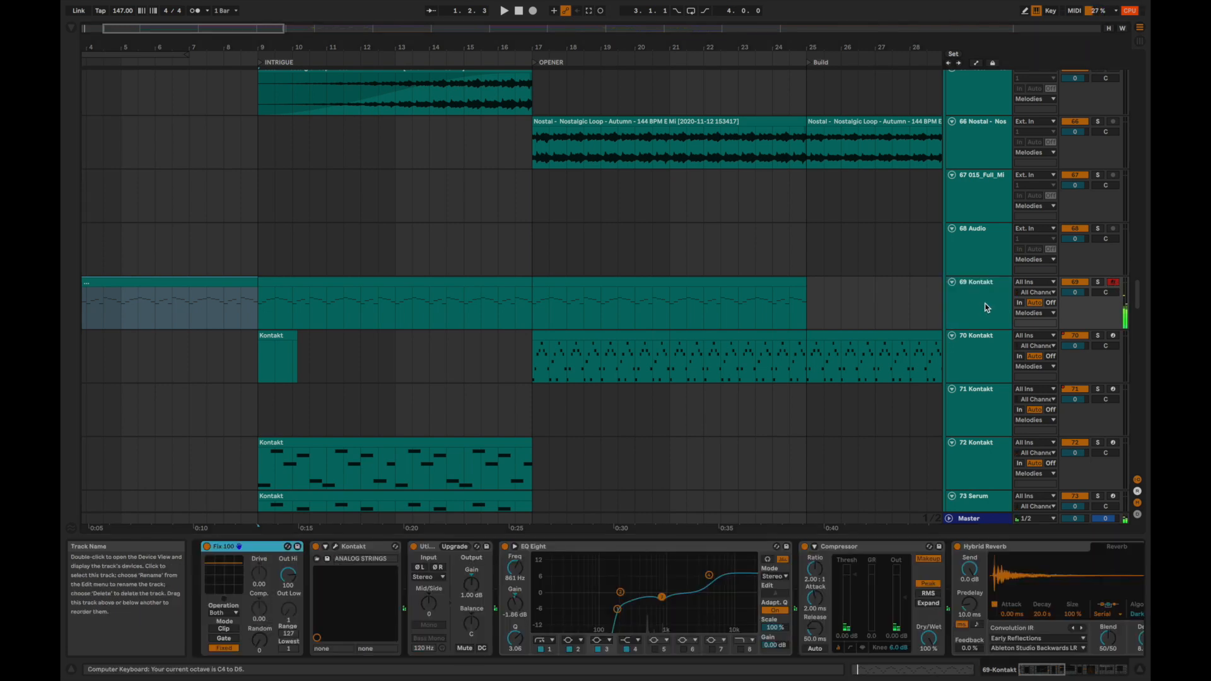
scroll(757, 599, right, 5)
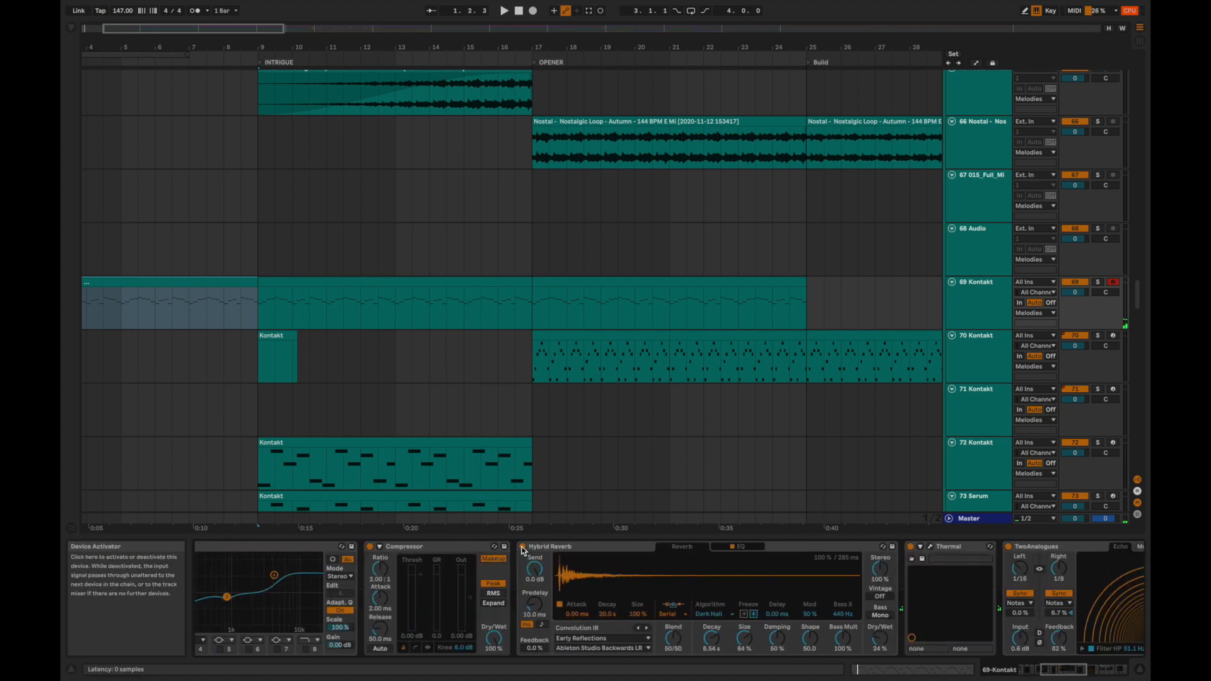
Compare the 69 Kontakt sound with Hybrid Reverb and the TwoAnalogues echo each bypassed and switched back on.
click(522, 549)
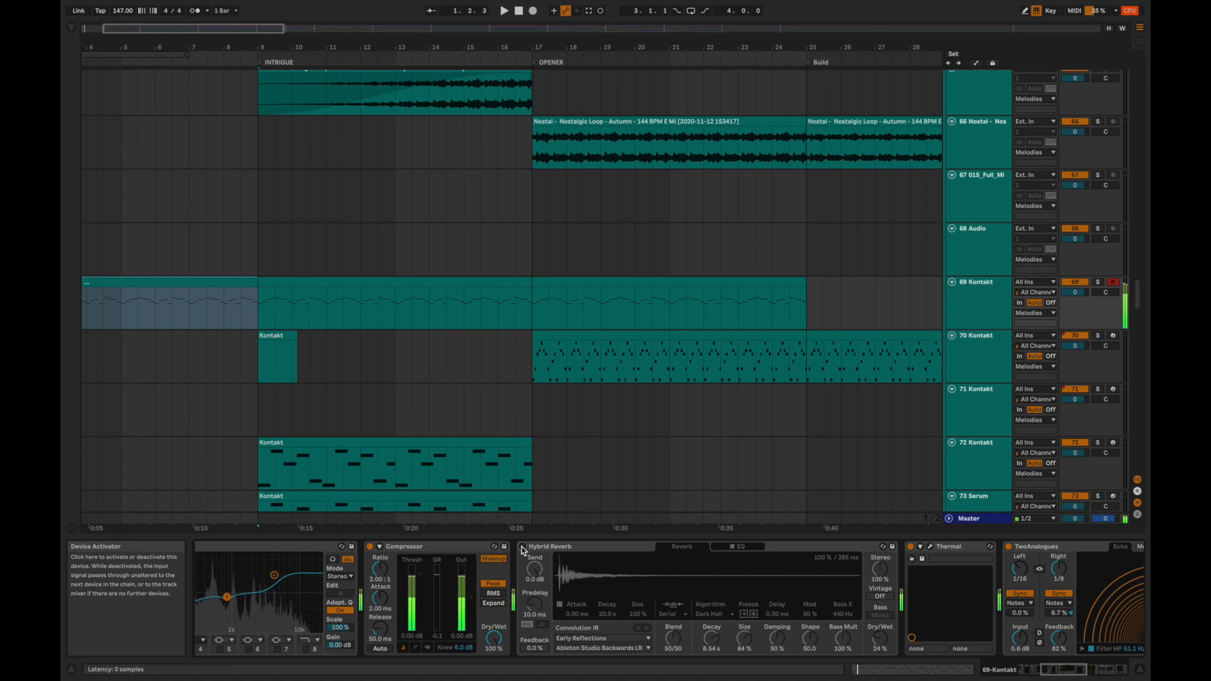
click(522, 549)
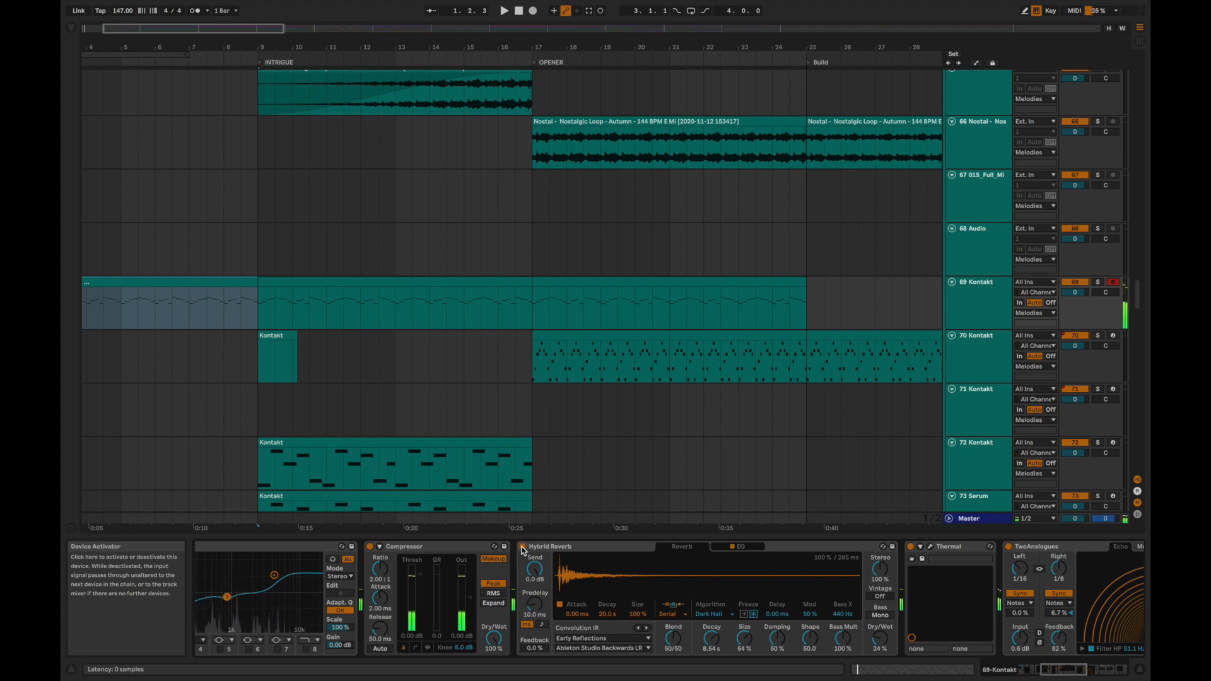
scroll(595, 544, right, 5)
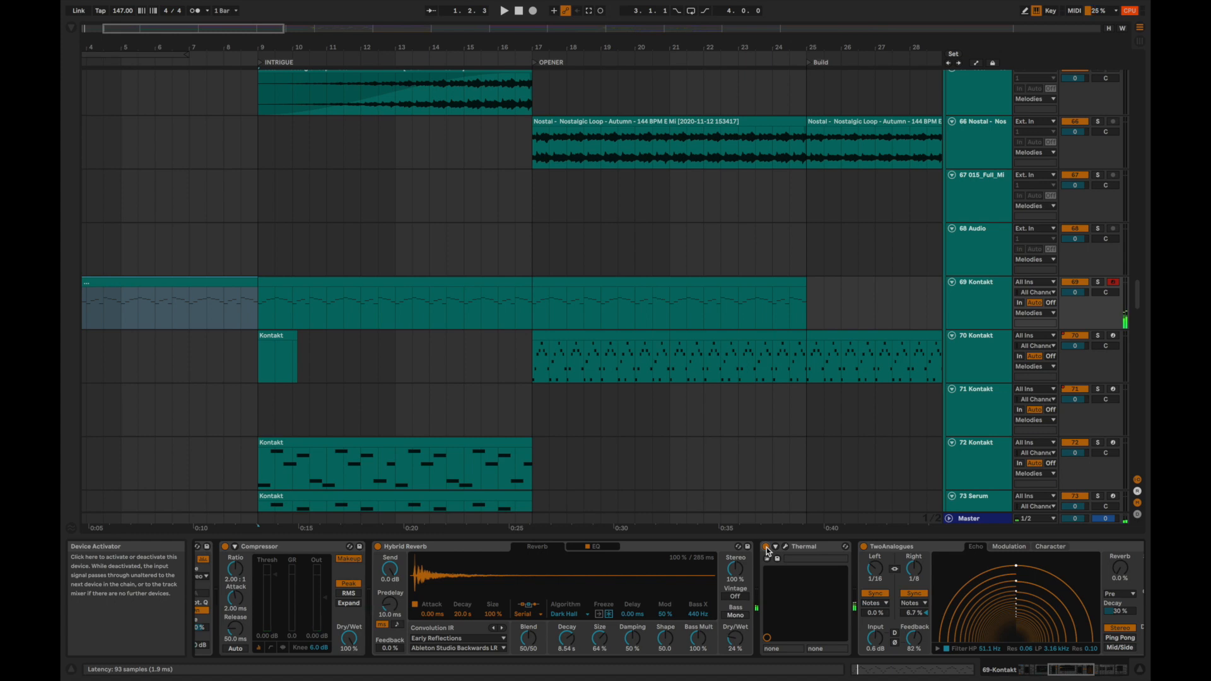
scroll(767, 550, right, 3)
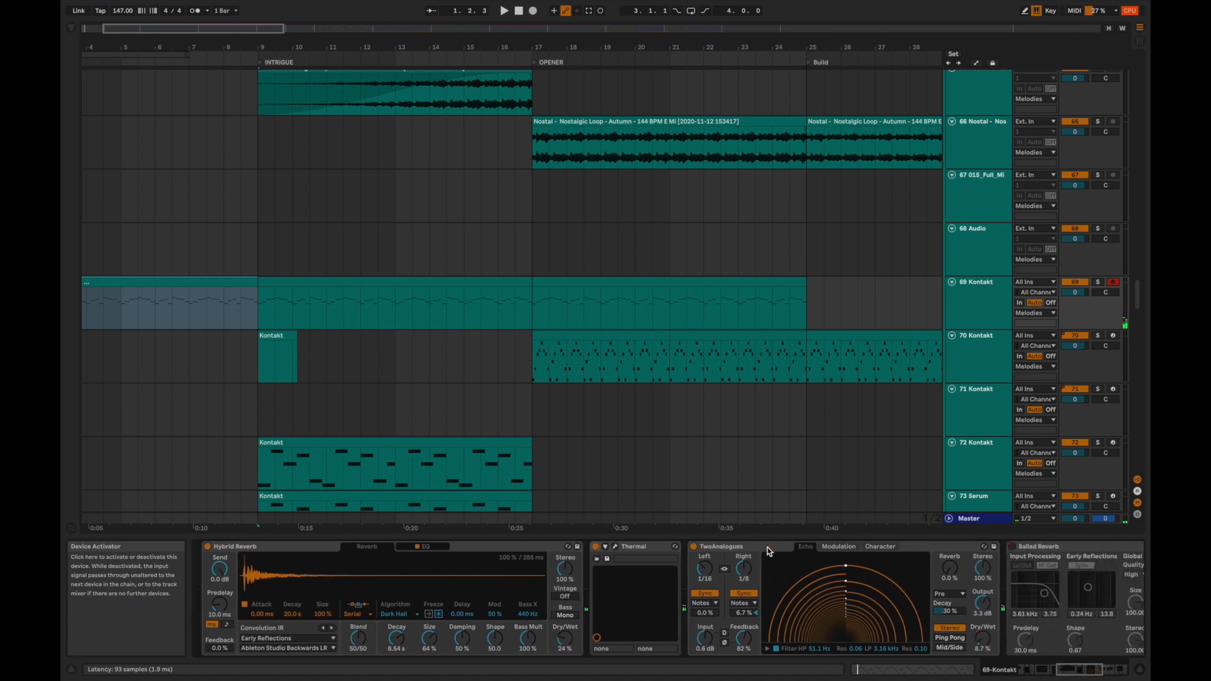
click(692, 547)
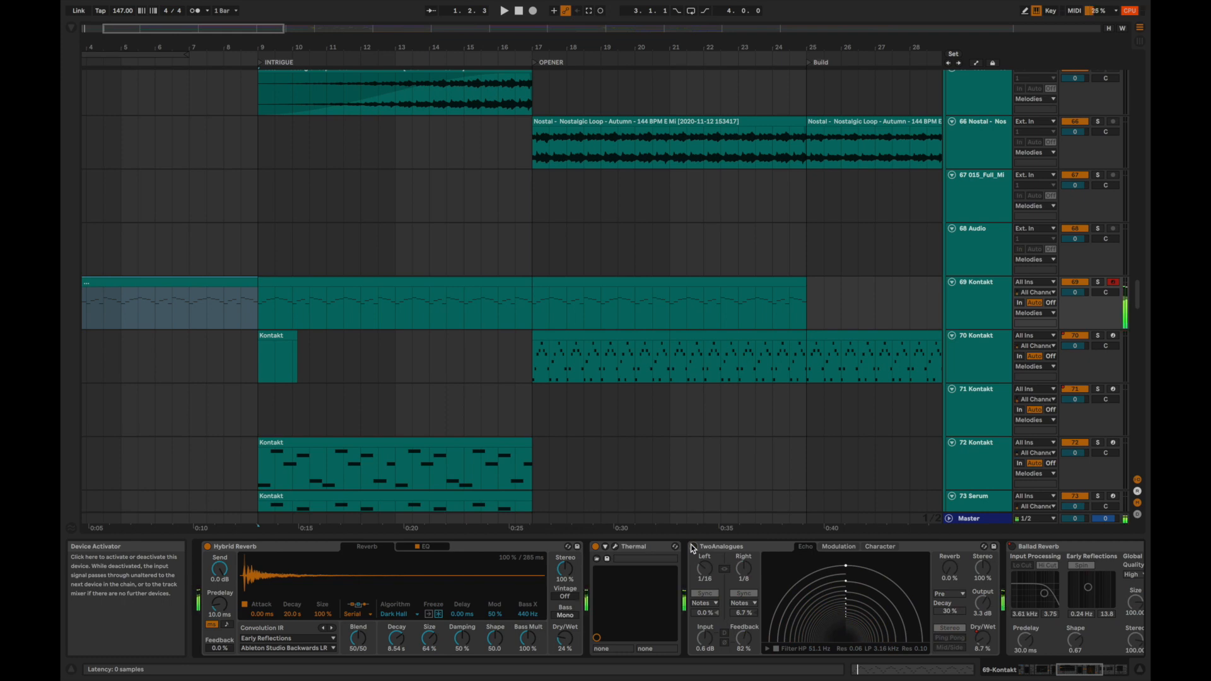
click(692, 546)
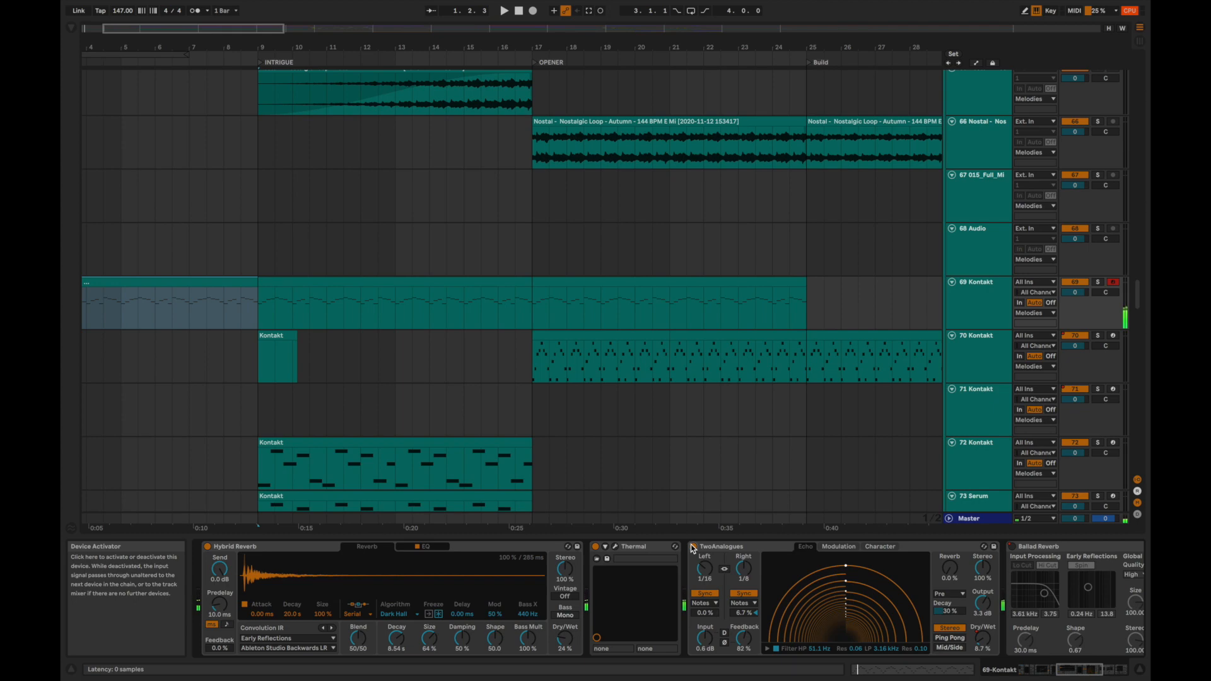
Review the 69 Kontakt effects chain and select a filter band in its EQ Eight.
scroll(691, 544, left, 10)
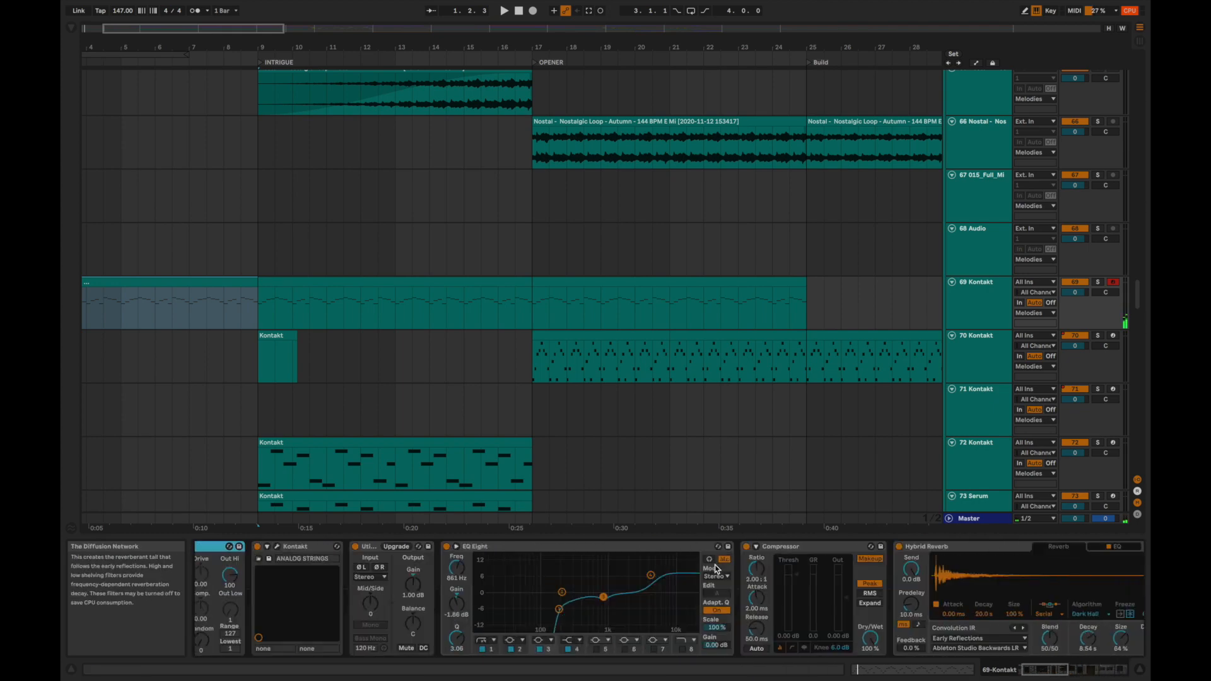
scroll(717, 569, right, 10)
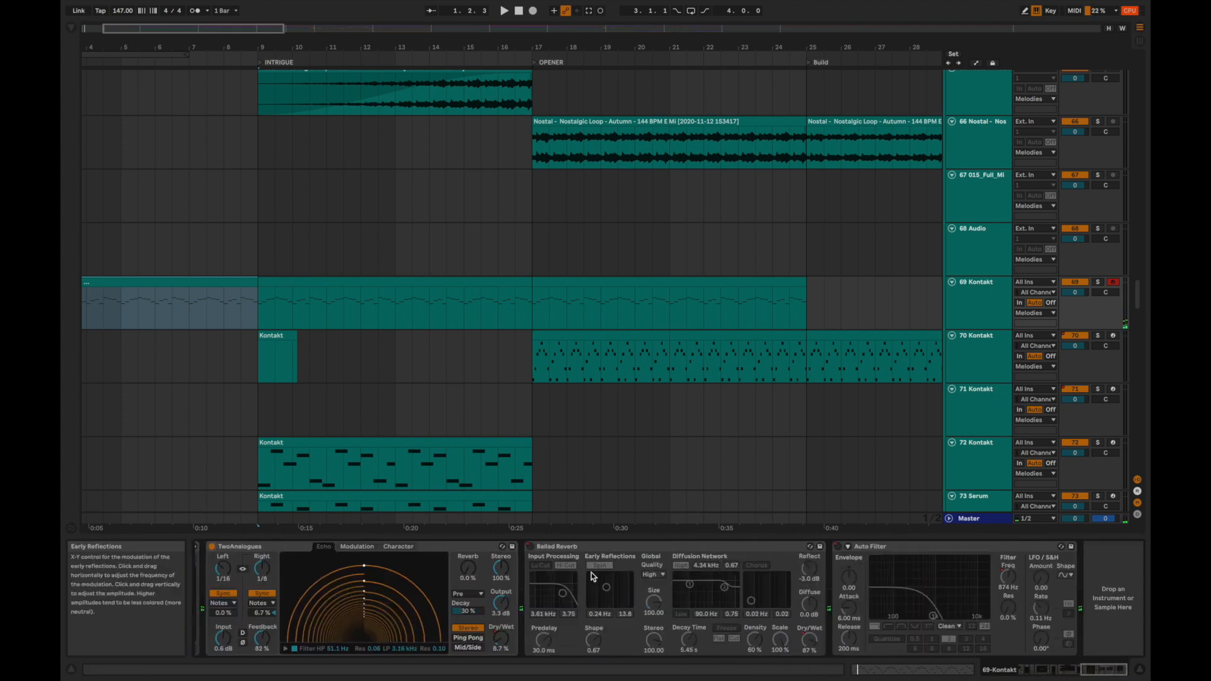
scroll(591, 572, left, 10)
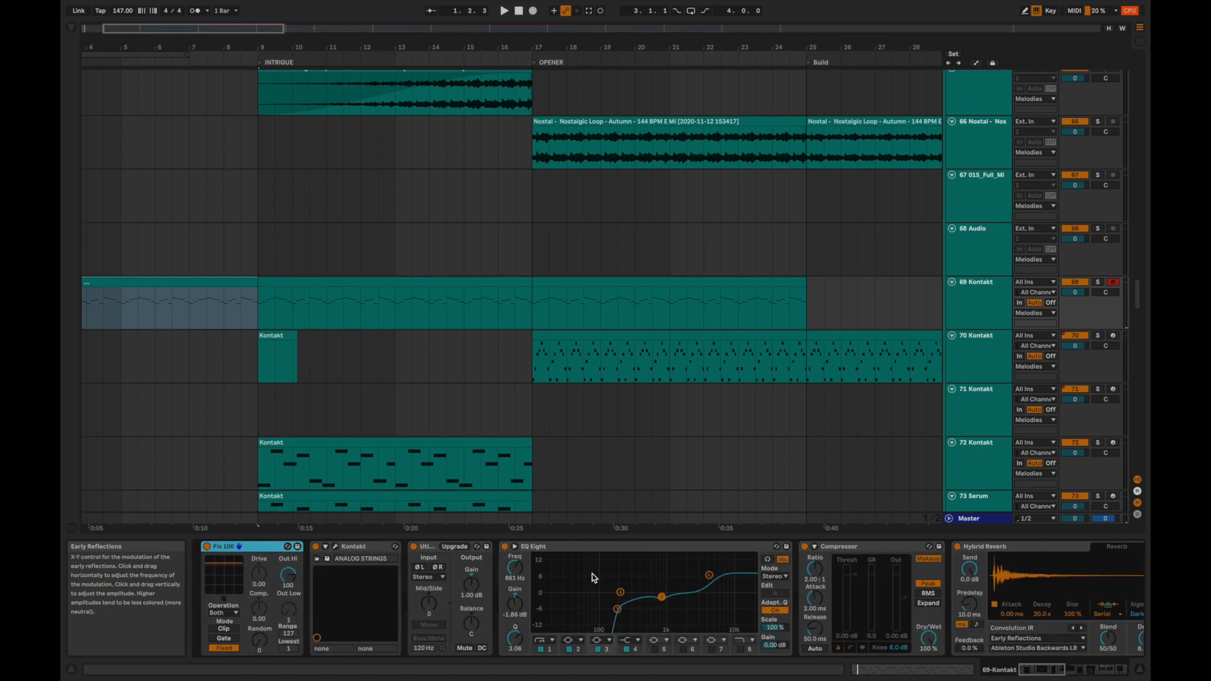
click(710, 576)
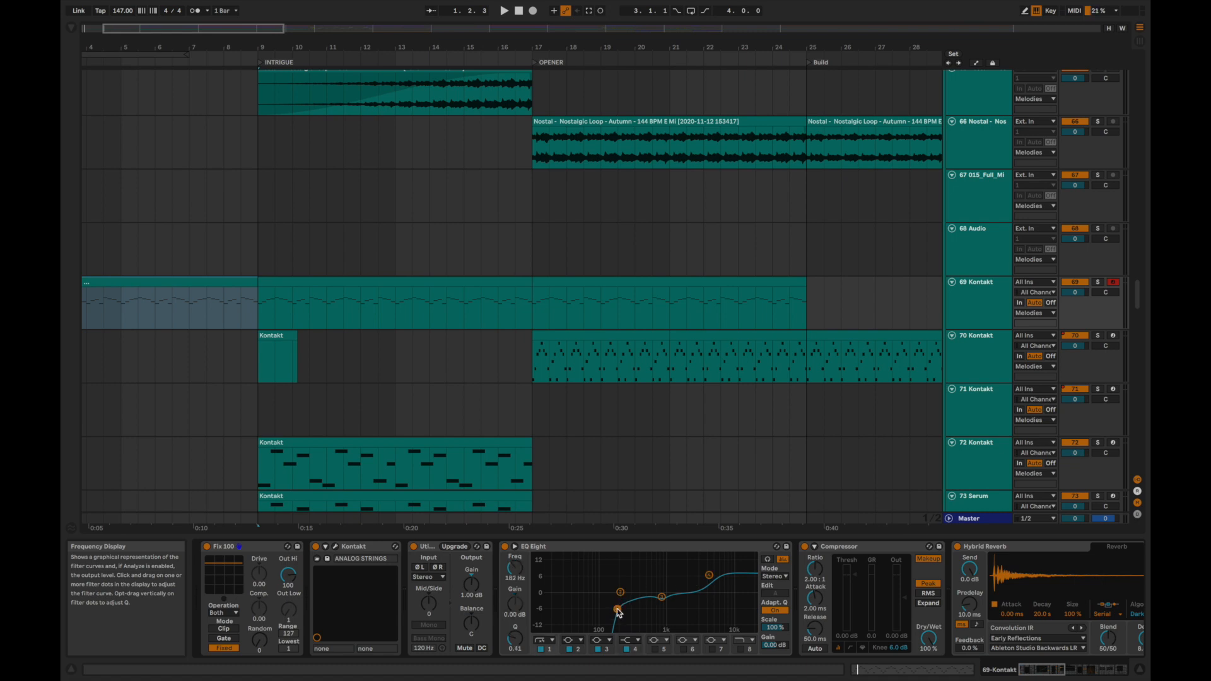
Play the intro, select the KSHMR Vinyl Crackle 01 clip on the fx track to show its effects, and stop playback.
key(space)
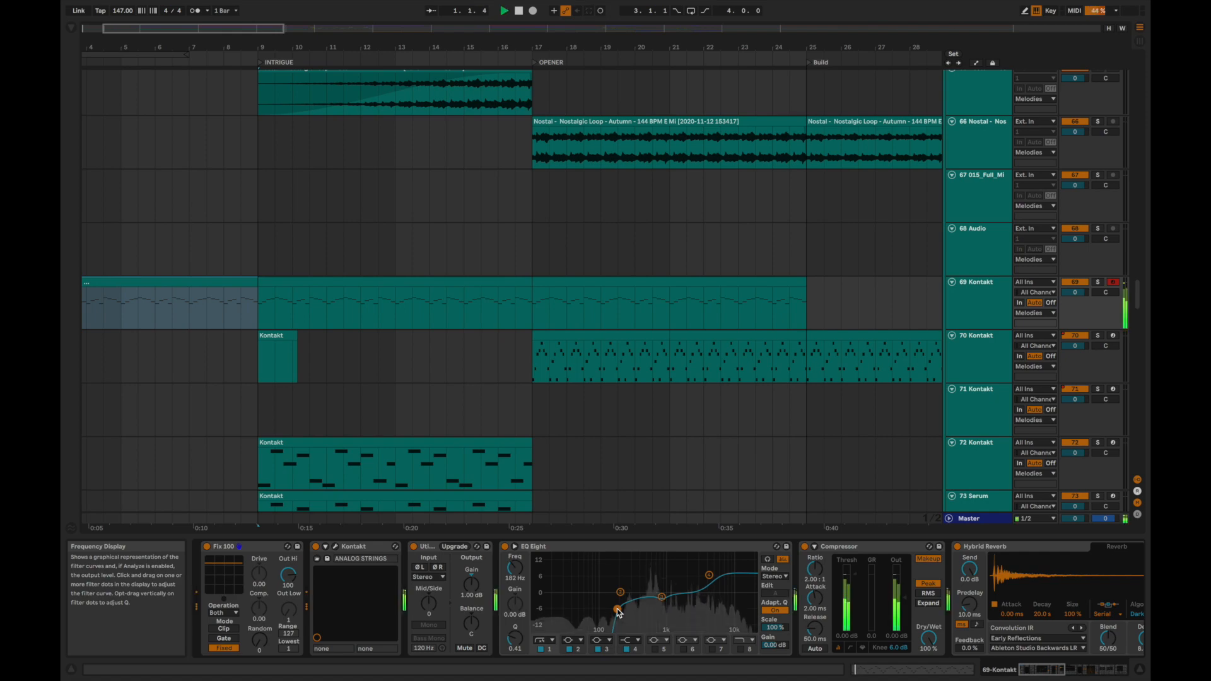
scroll(184, 270, up, 20)
click(179, 268)
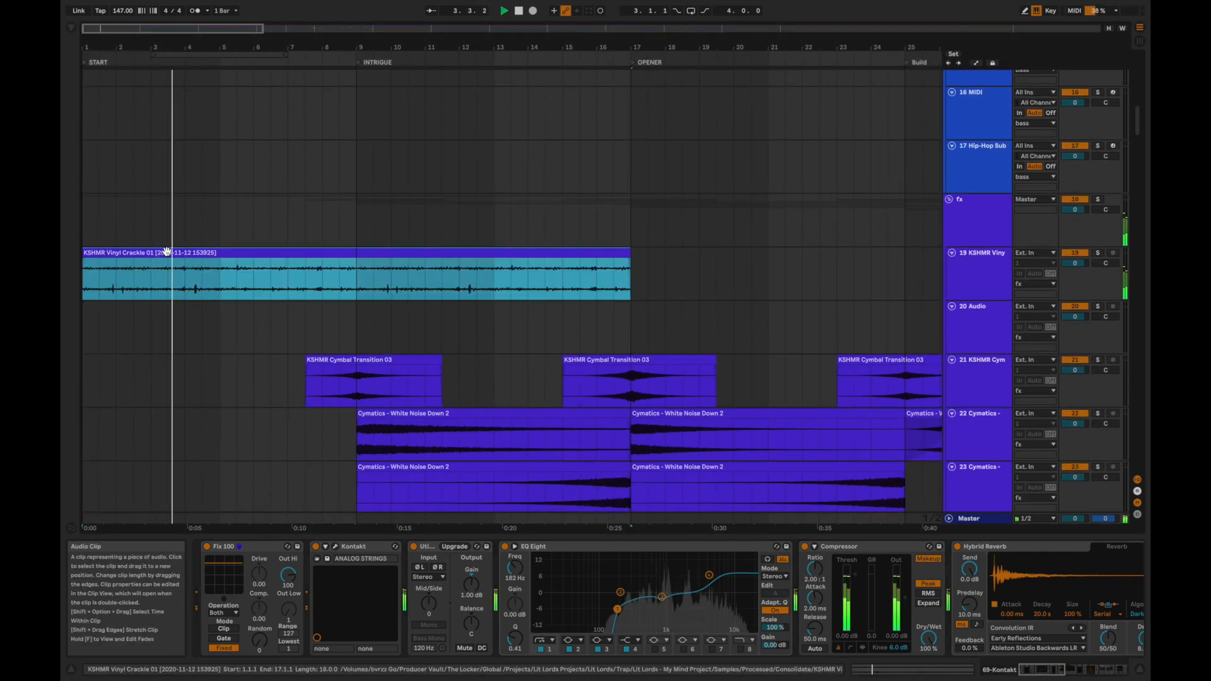
key(space)
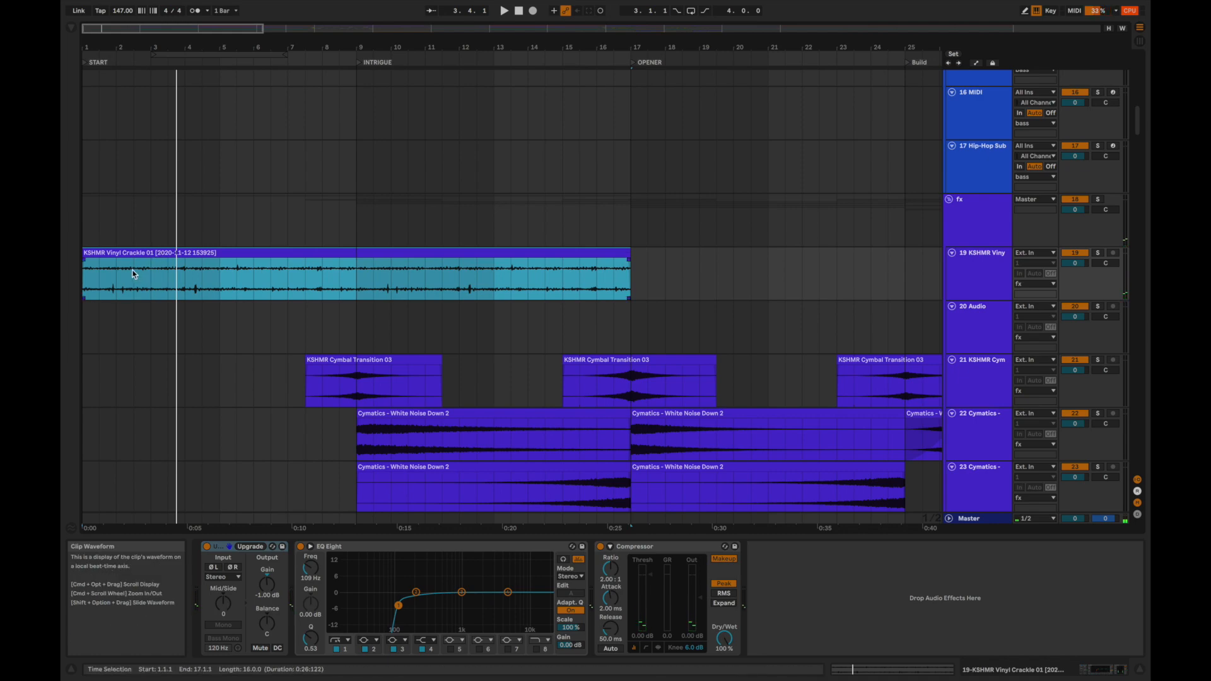
Replay the intro from bar 1 with the Melodies tracks in view, and stop playback.
scroll(134, 274, down, 15)
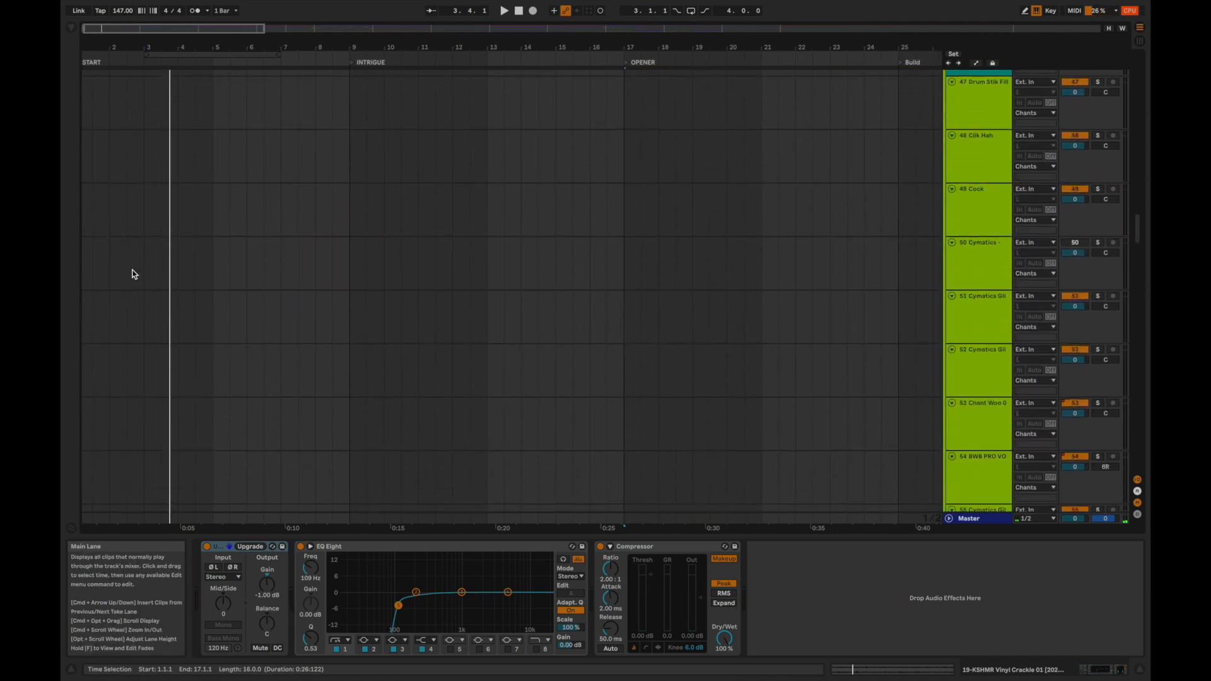
scroll(134, 274, down, 12)
key(space)
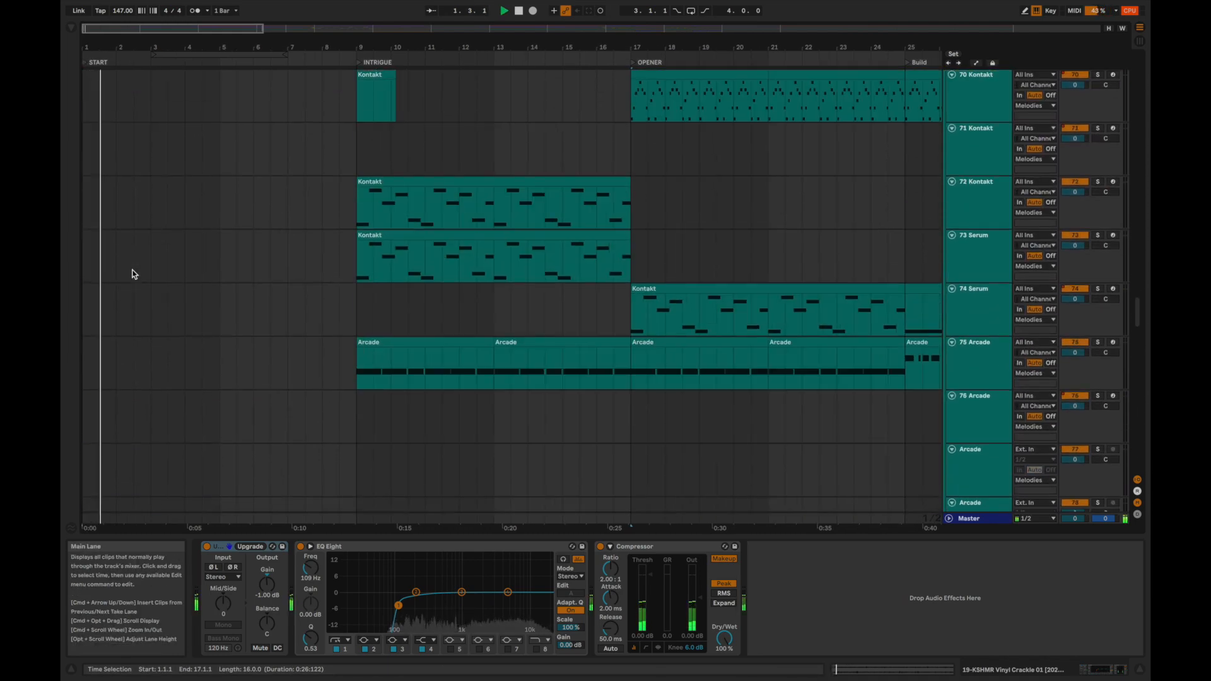
scroll(134, 274, up, 2)
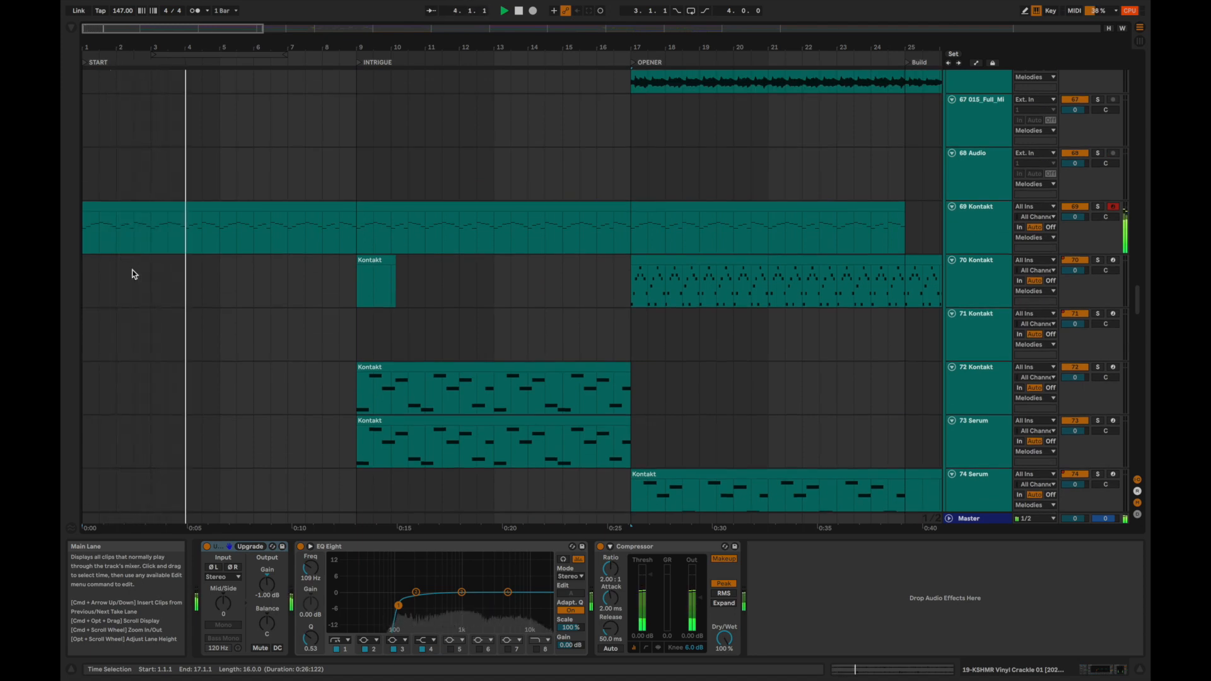
key(space)
Audition the INTRIGUE section from bar 9 with the 72 Kontakt track soloed, and again with the 73 Serum track soloed.
click(356, 386)
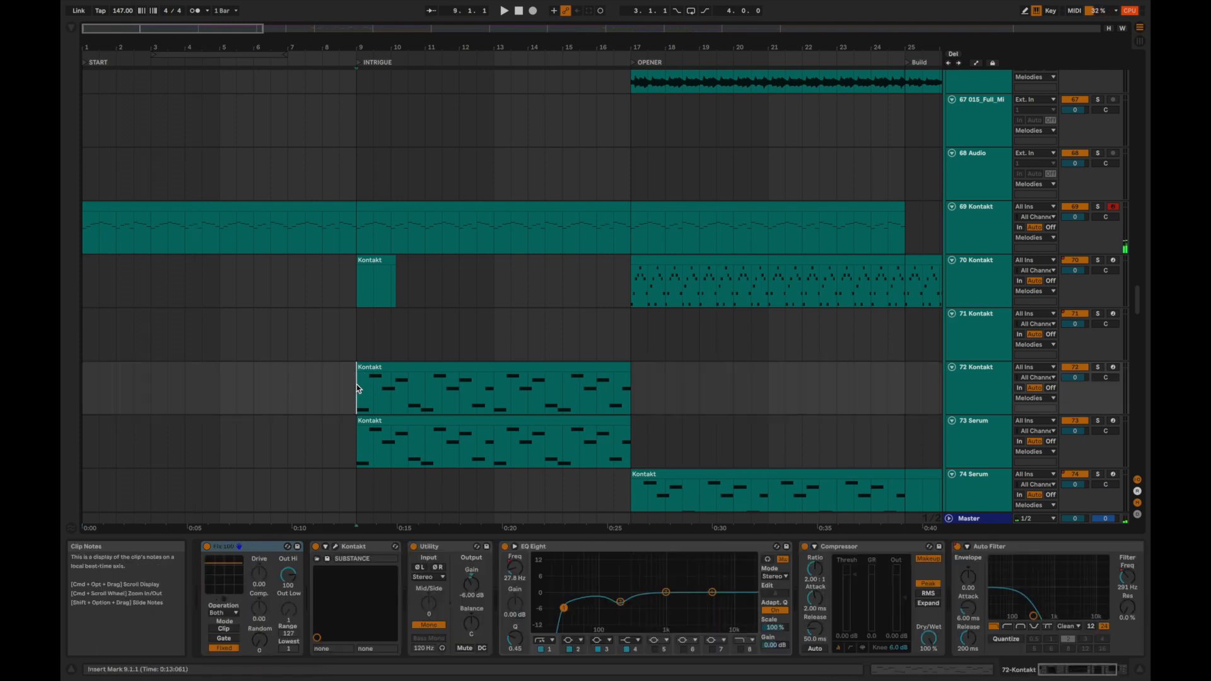
key(space)
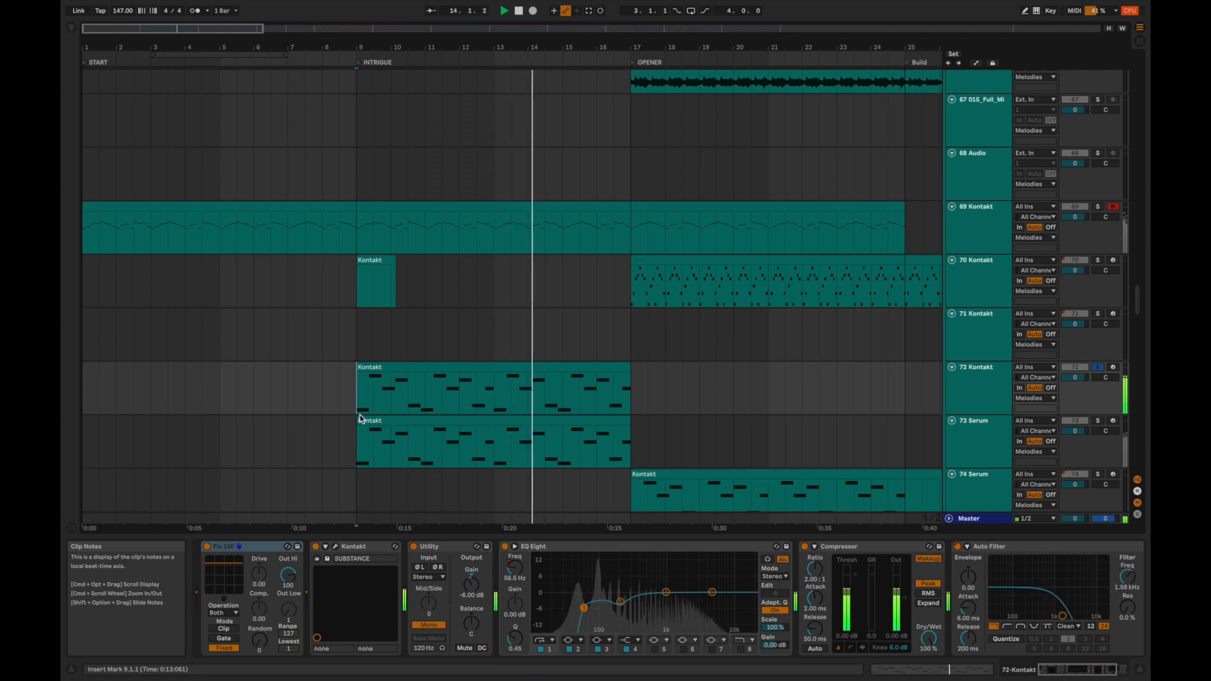
click(357, 439)
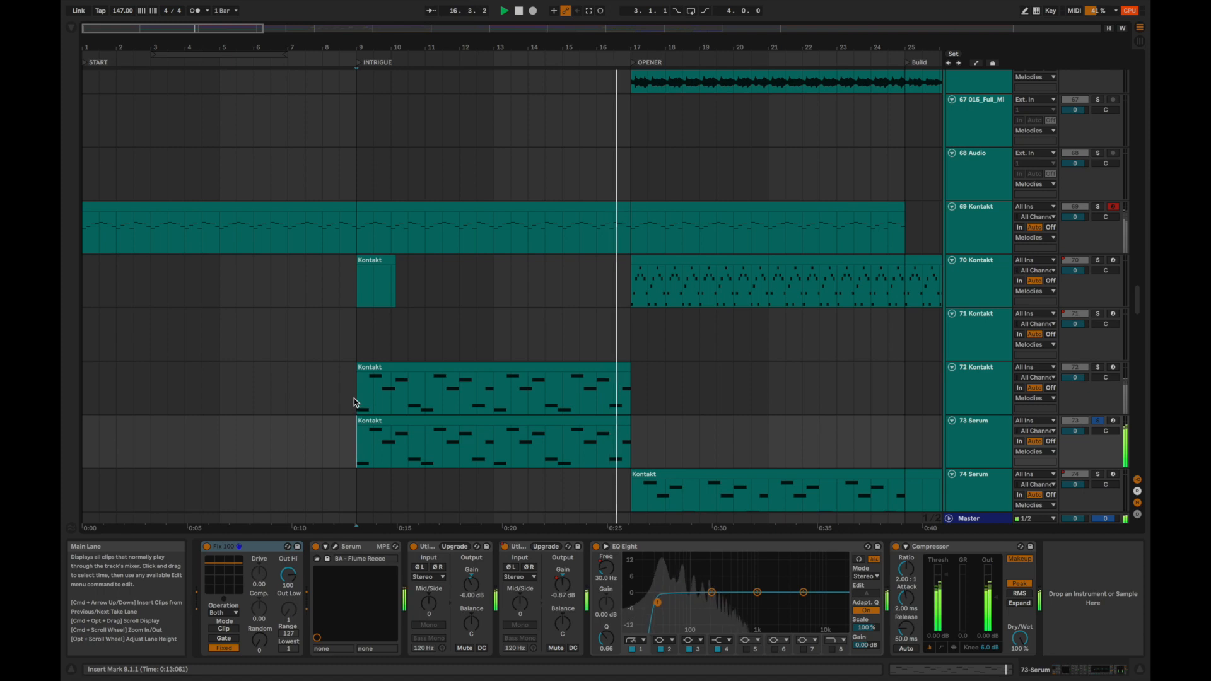
key(space)
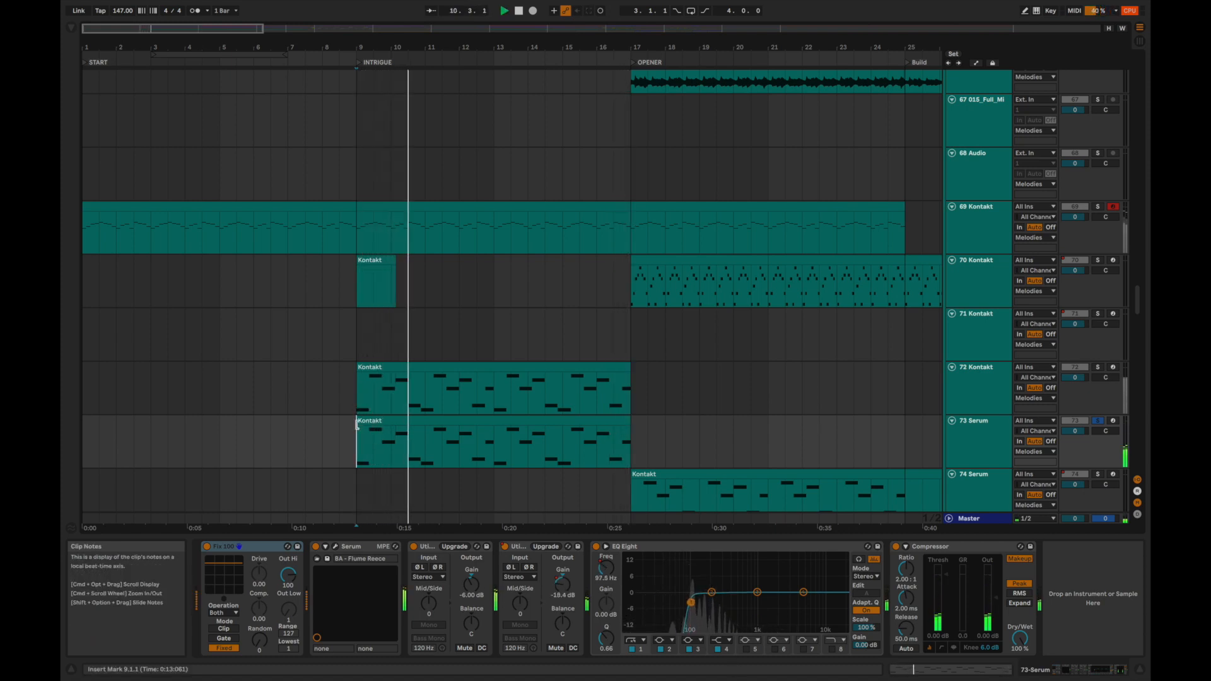
Examine the low-cut band in EQ Eight on the 72 Kontakt and 73 Serum tracks during playback.
click(354, 389)
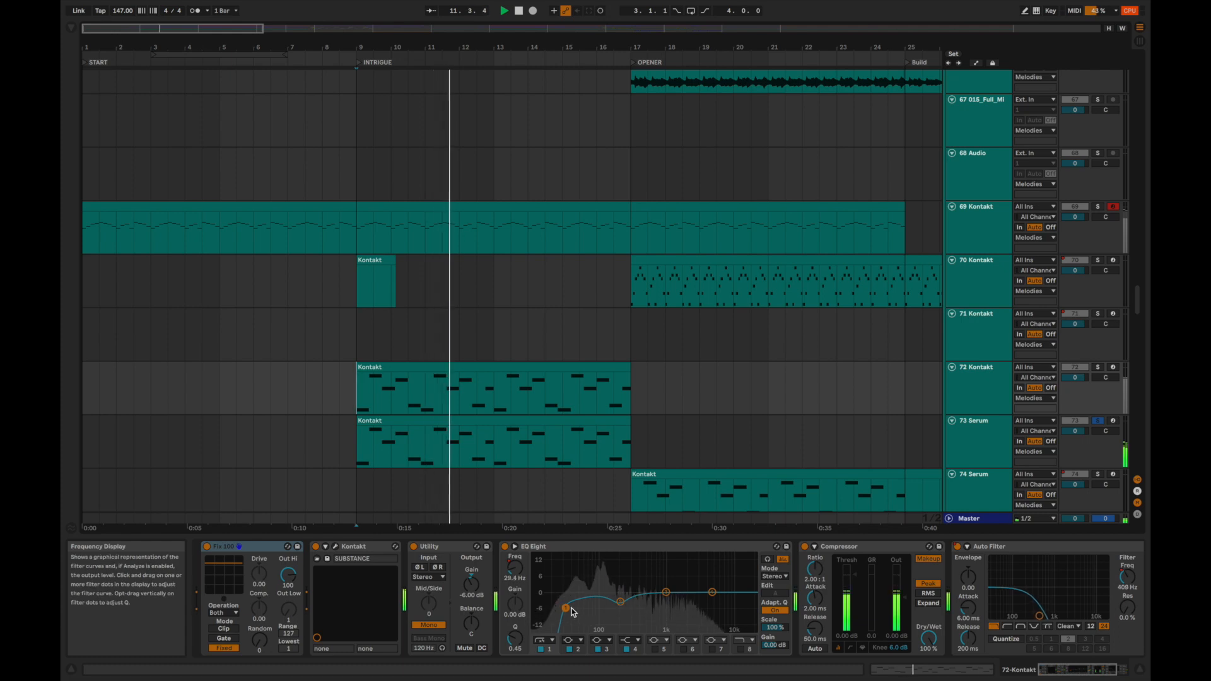
drag(563, 608, 579, 608)
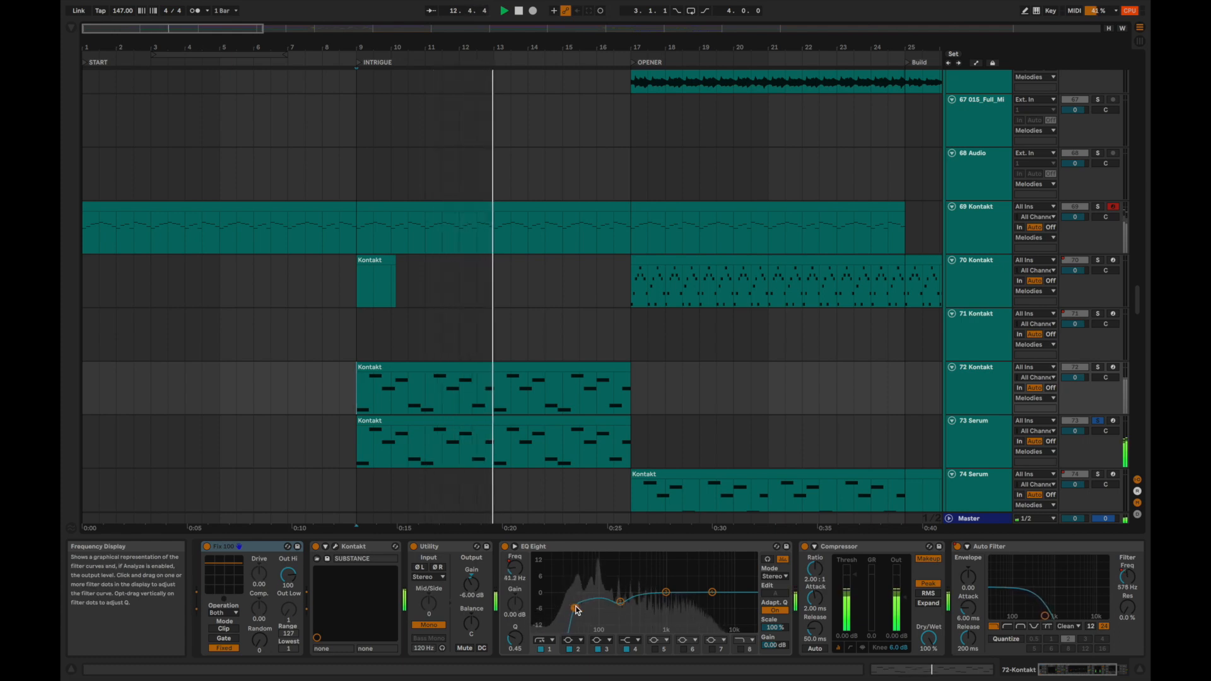
click(368, 462)
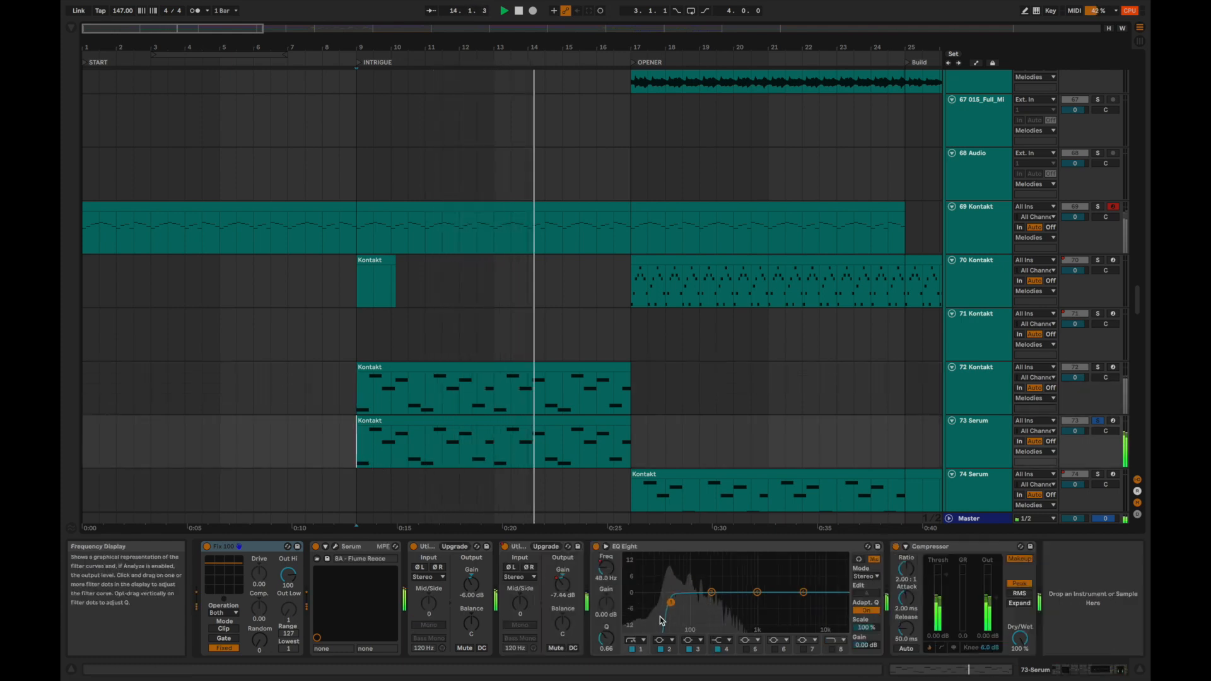
drag(665, 605, 660, 605)
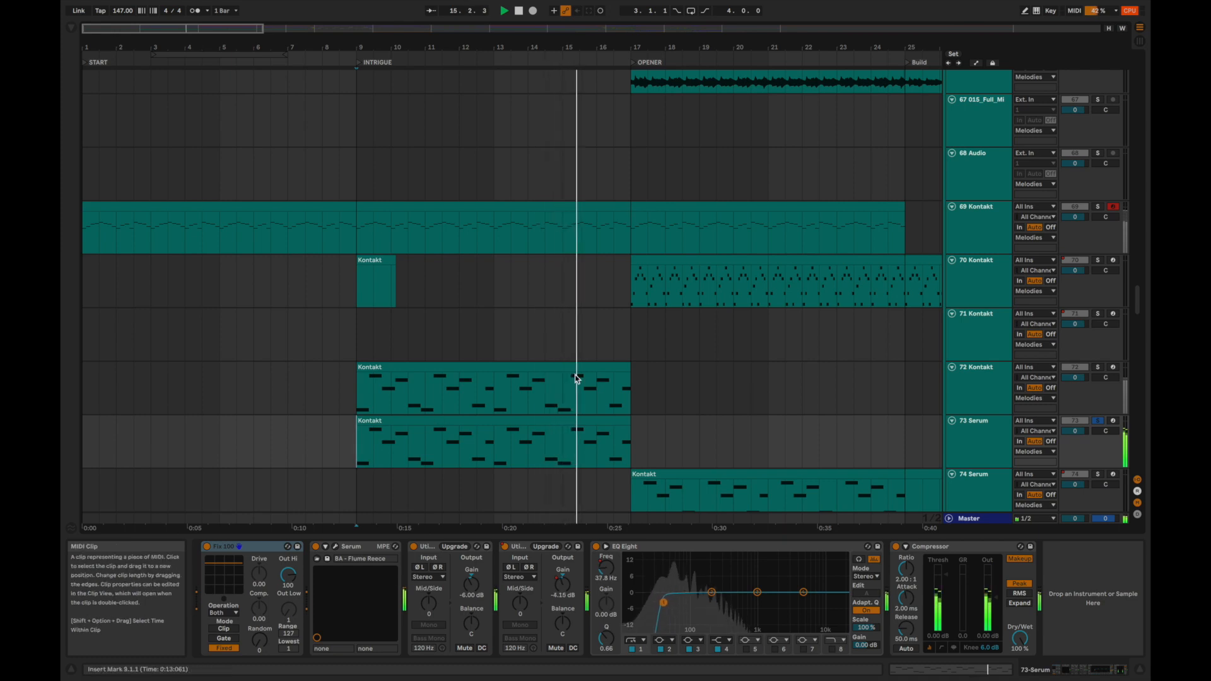
Audition the INTRIGUE section from bar 9 with 72 Kontakt and 73 Serum soloed together, selecting each track to show its effects.
click(1097, 367)
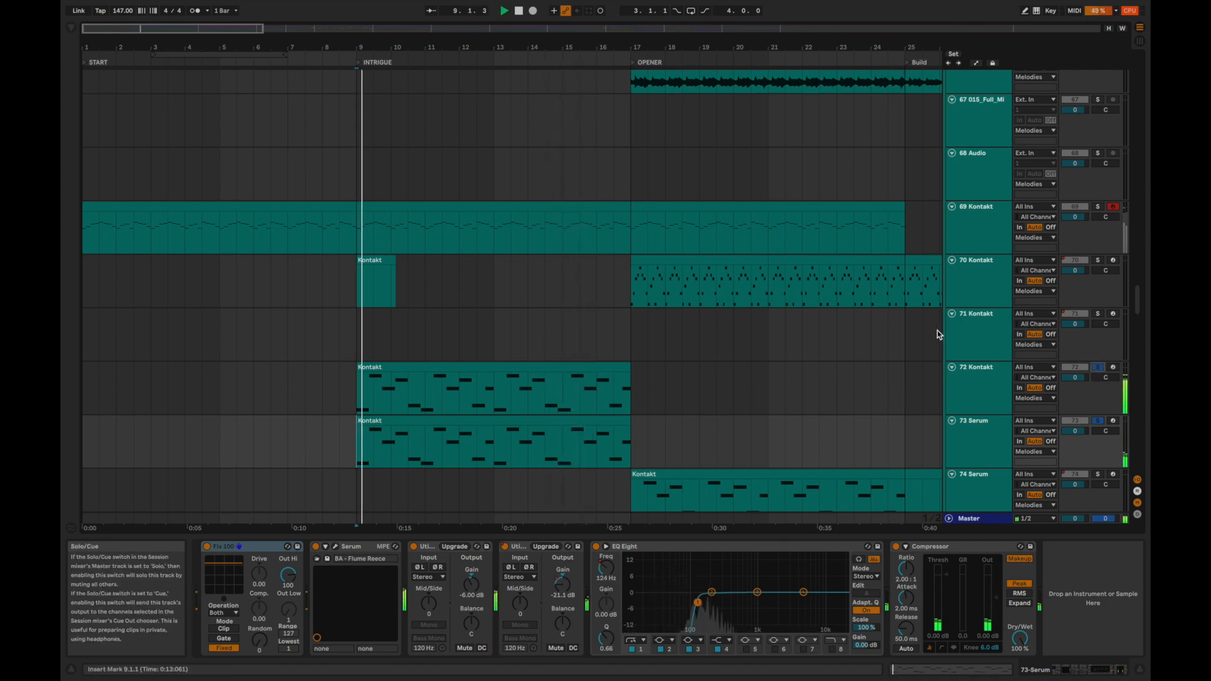
click(981, 372)
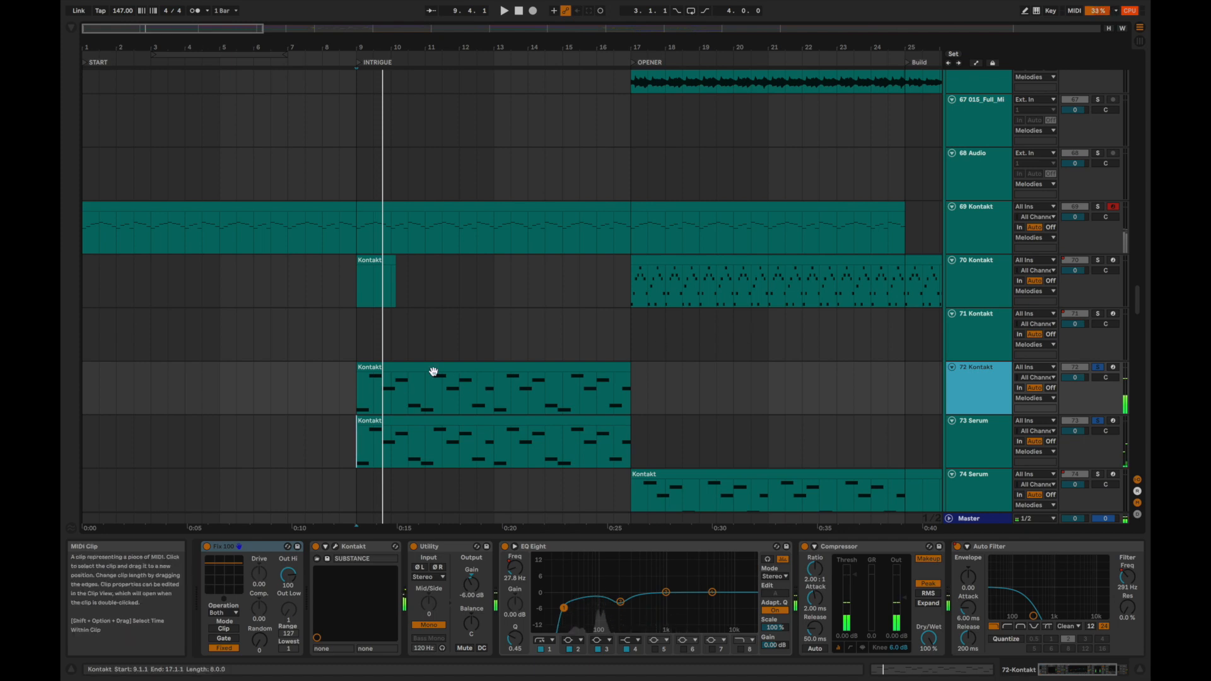
click(371, 368)
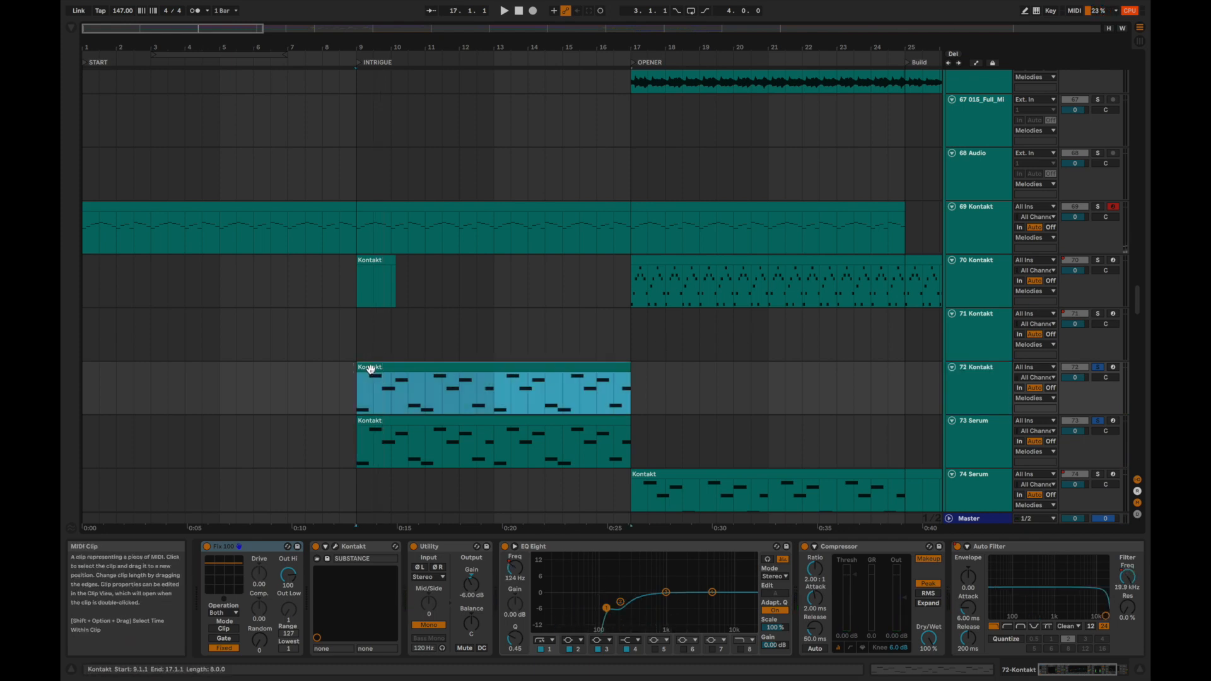
key(space)
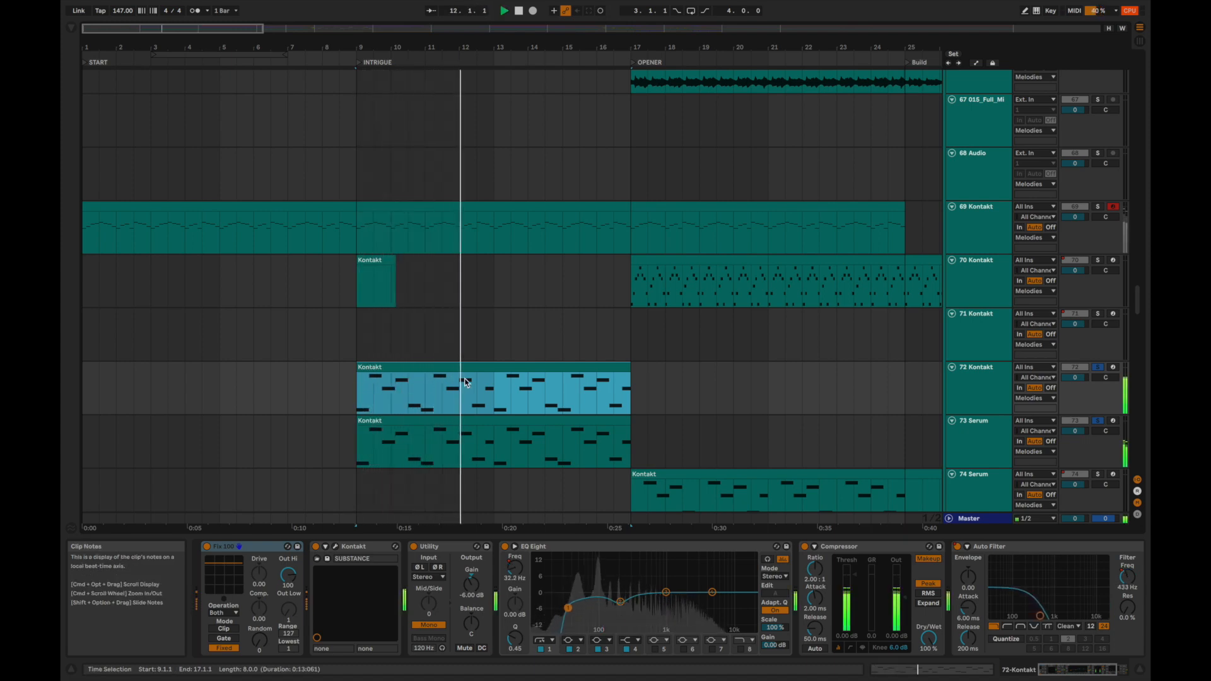
click(489, 434)
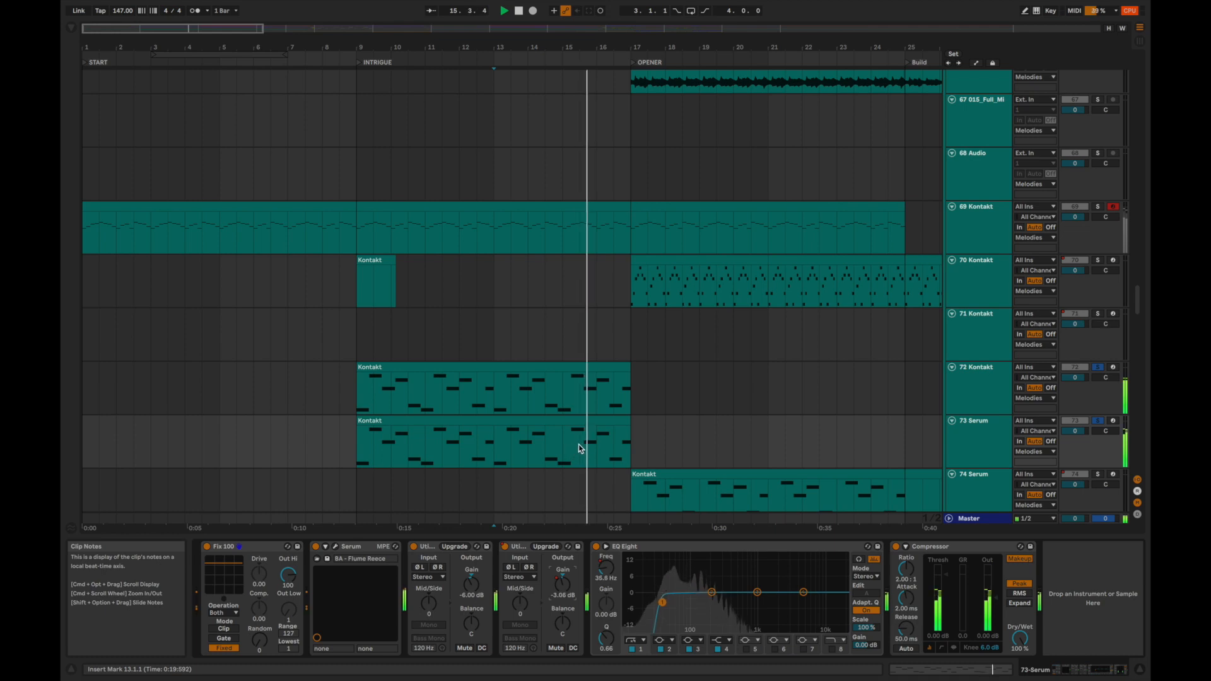
Add 74 Serum to the soloed tracks and audition its part in the OPENER section from bar 17.
super+click(1099, 474)
scroll(694, 435, down, 3)
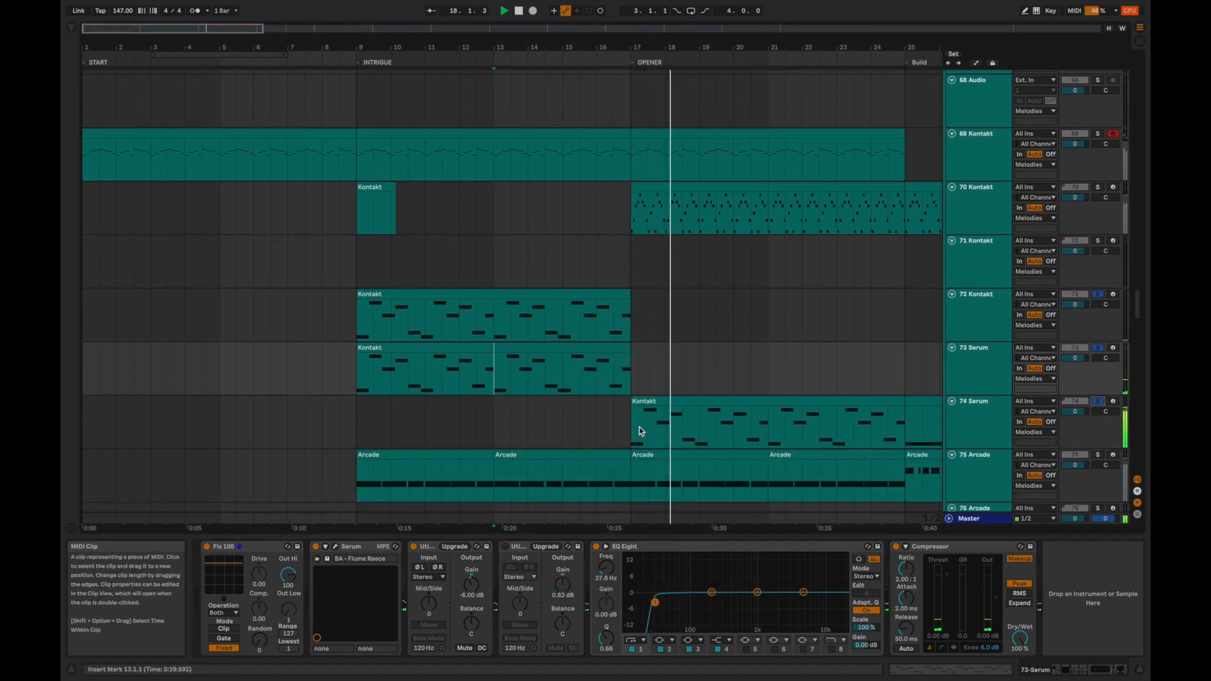
scroll(633, 431, down, 1)
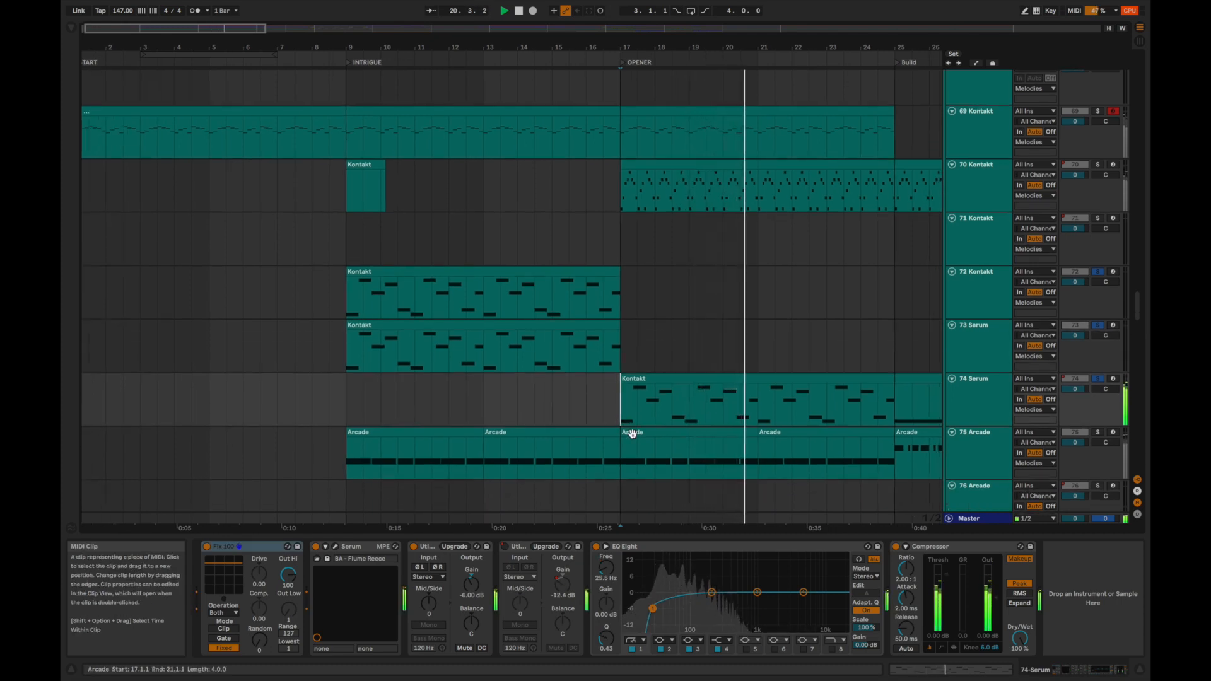
scroll(633, 437, down, 1)
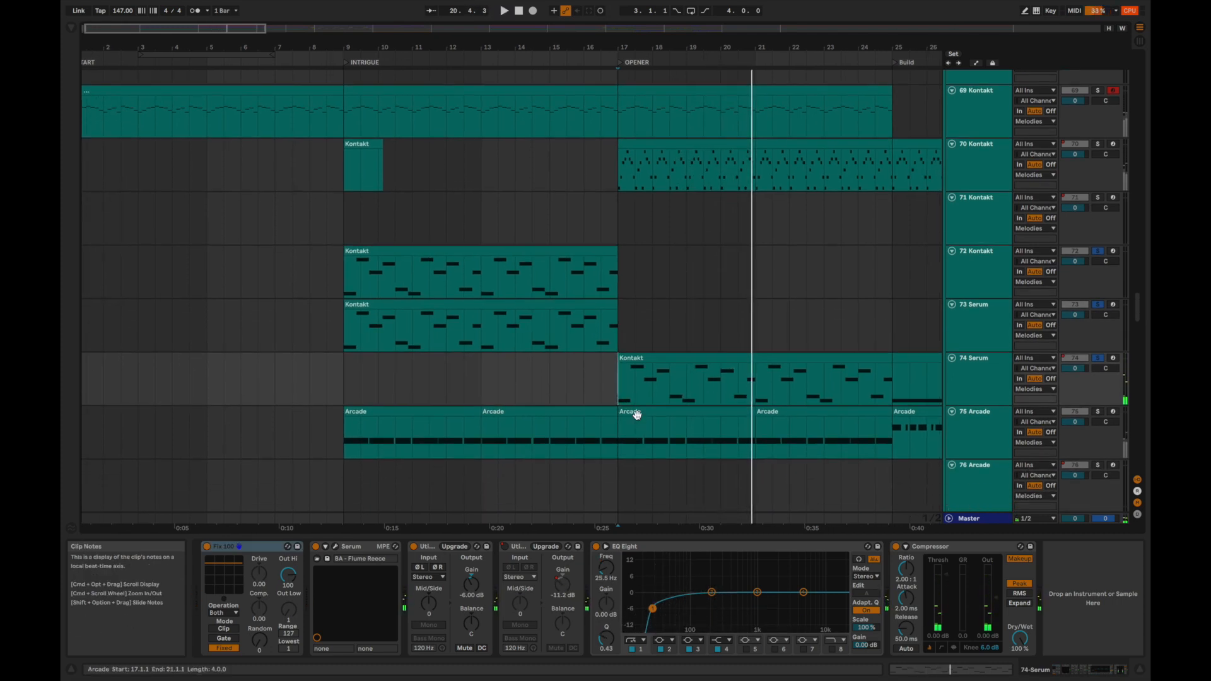
Select the Arcade clip at bar 17 on the 75 Arcade track, solo the track and play it.
click(637, 412)
key(s)
key(space)
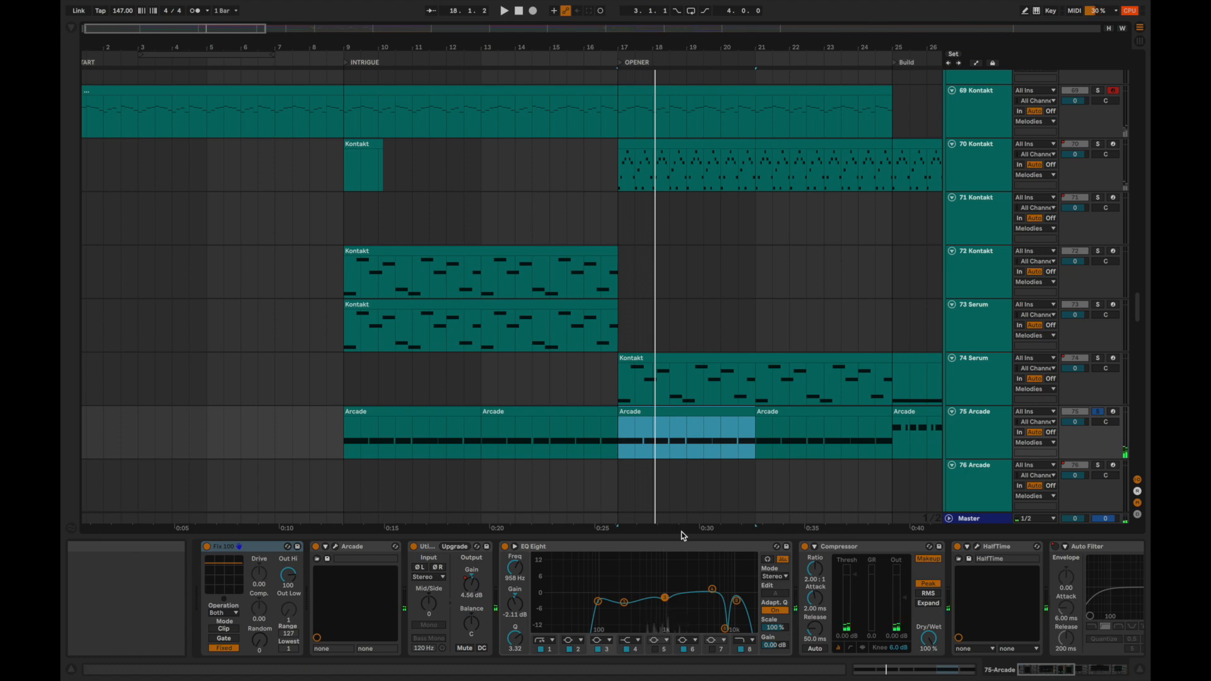
Open the HalfTime plug-in on 75 Arcade, examine its settings during playback from bar 17, and close it.
scroll(744, 602, right, 3)
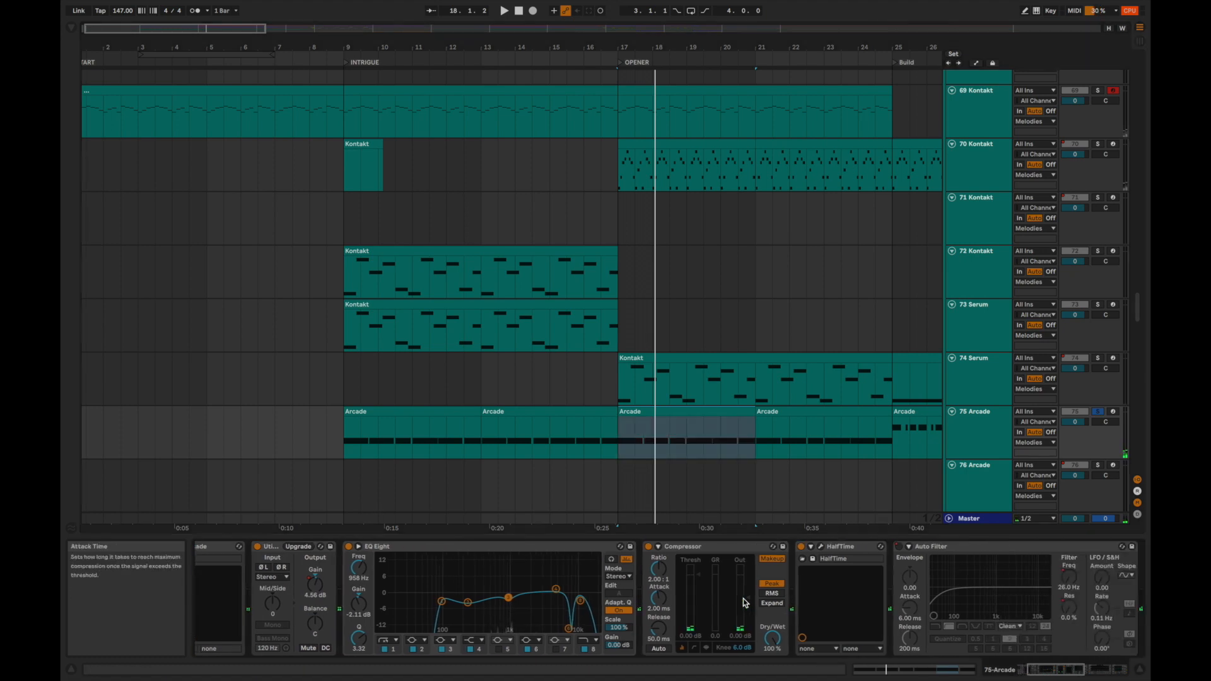
click(820, 547)
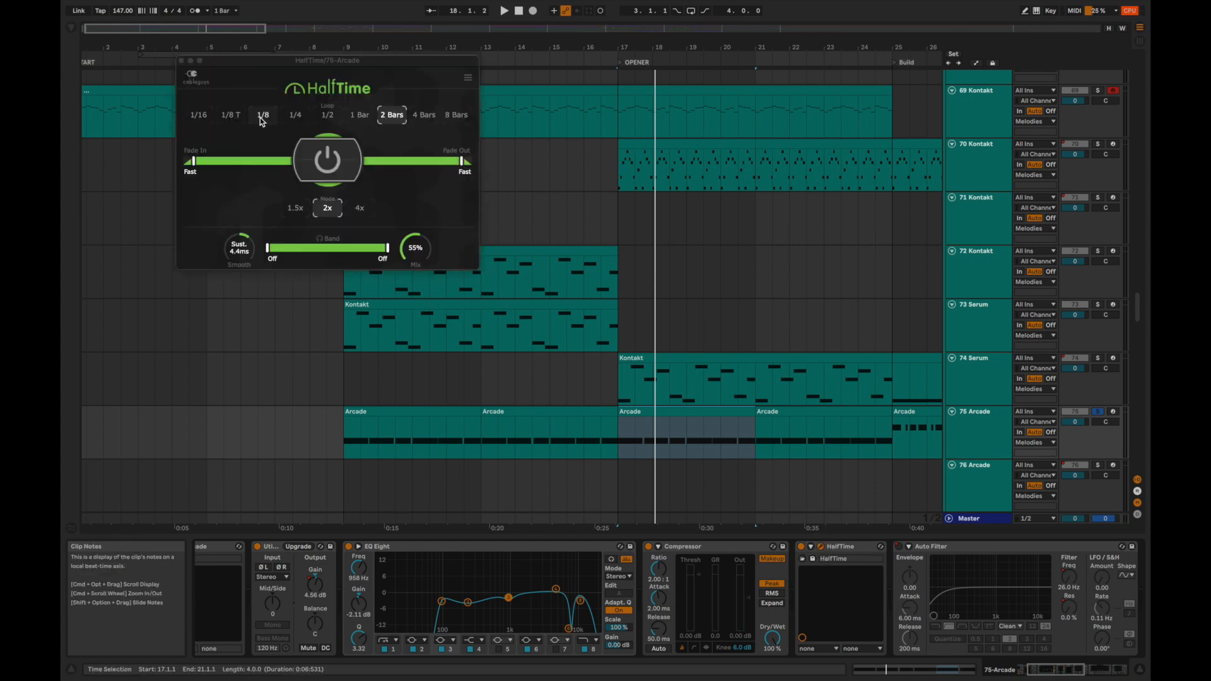
drag(258, 61, 496, 114)
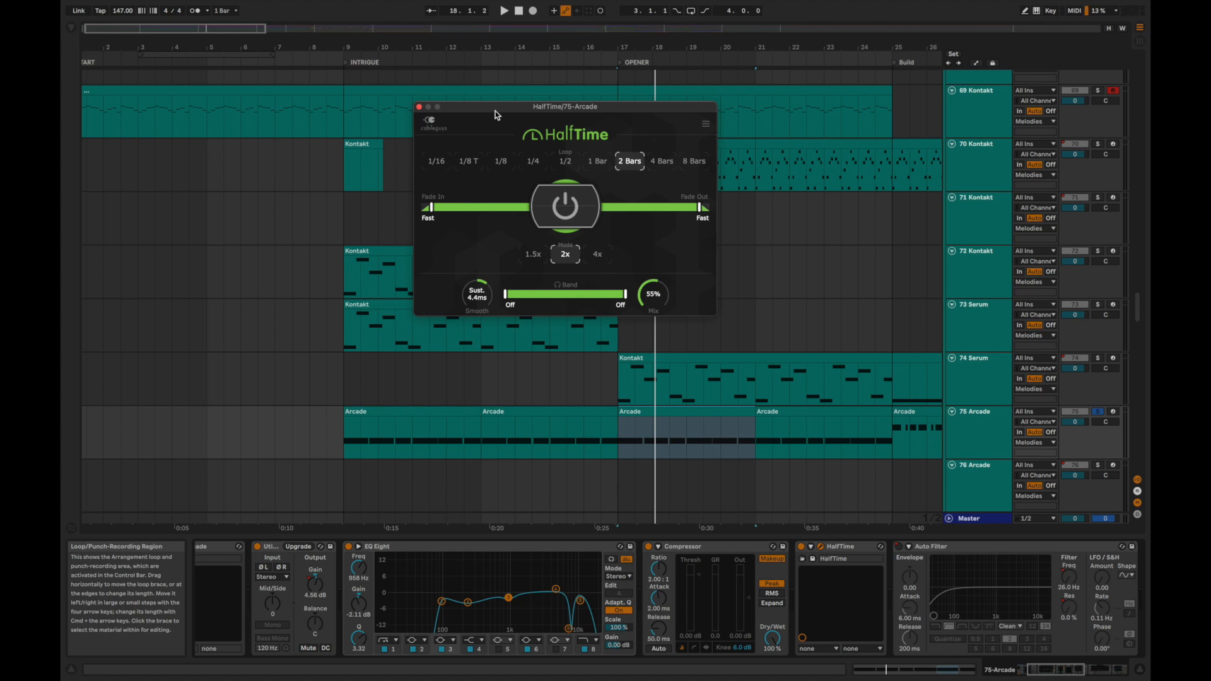
key(space)
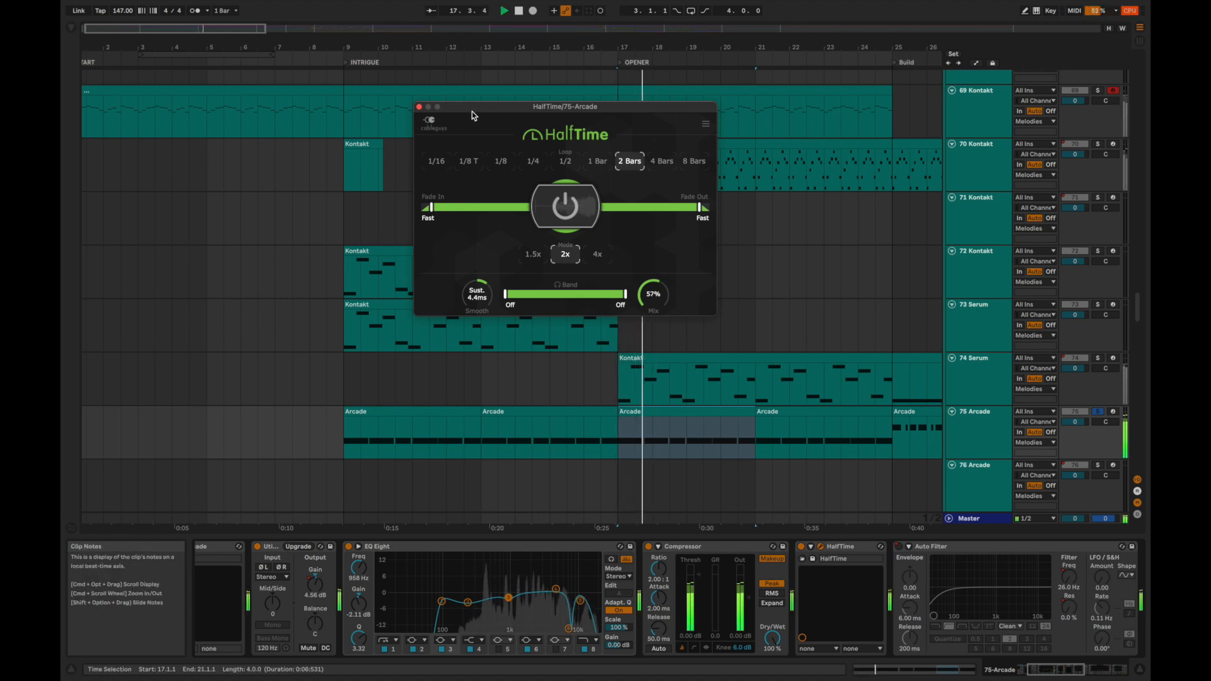
click(419, 108)
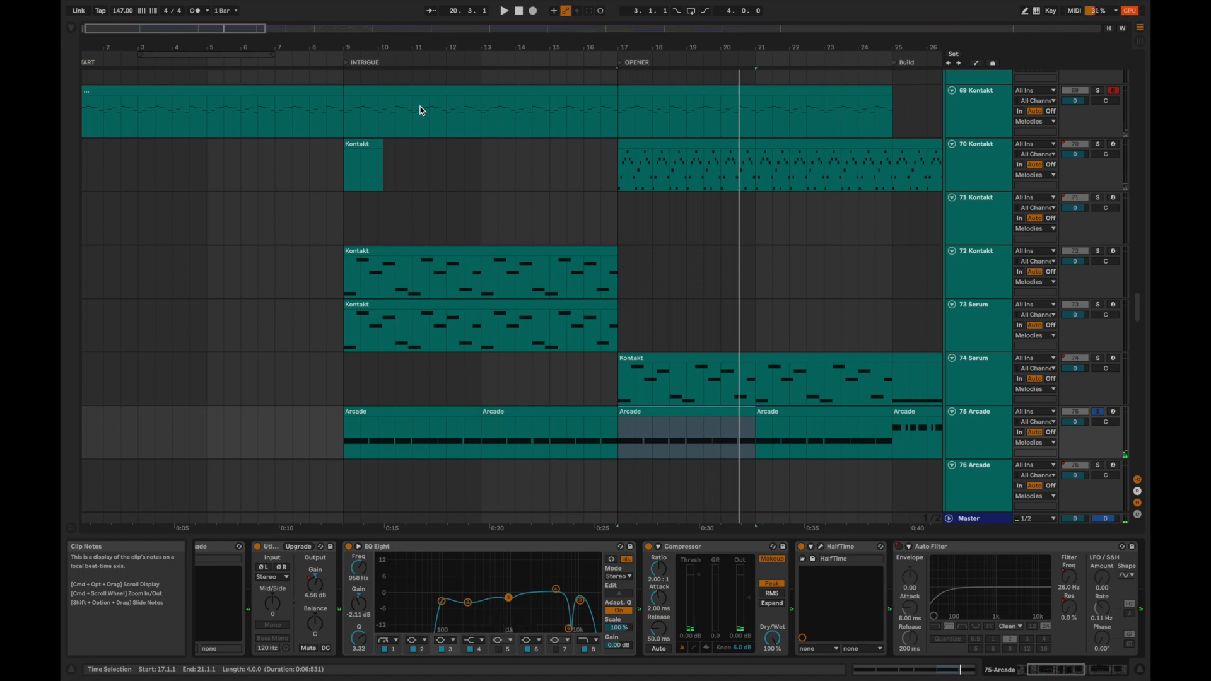
Audition the soloed 70 Kontakt part from the start of the OPENER section at bar 17.
key(space)
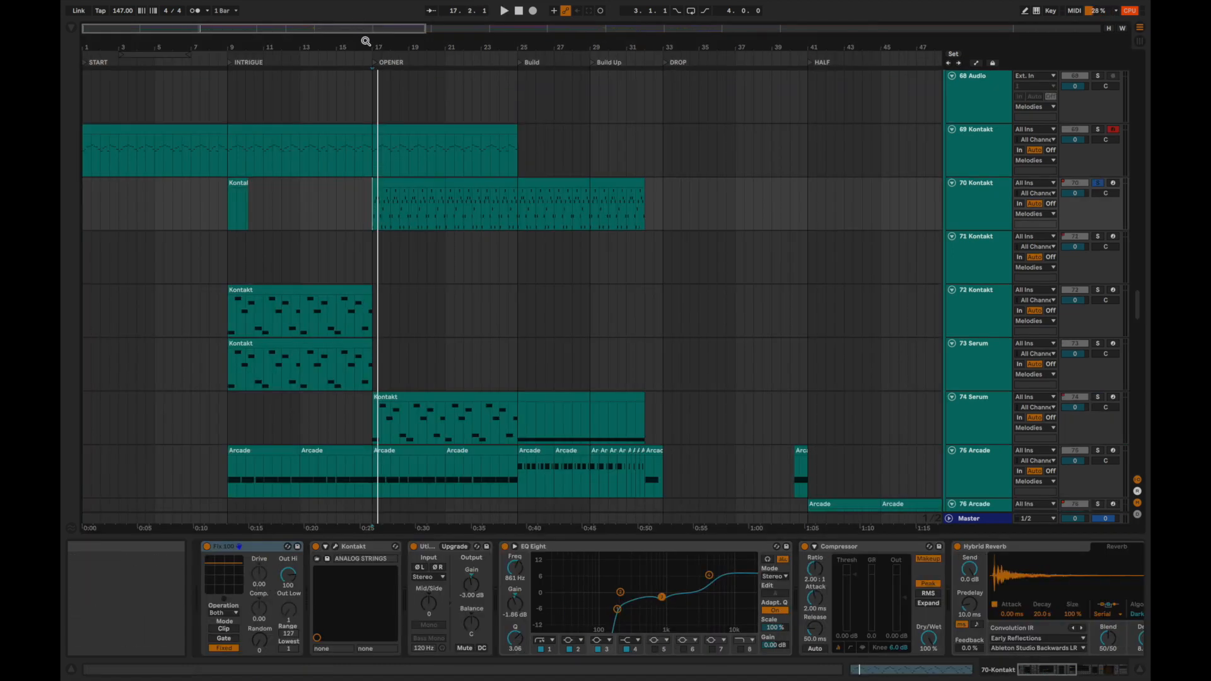
drag(365, 46, 365, 107)
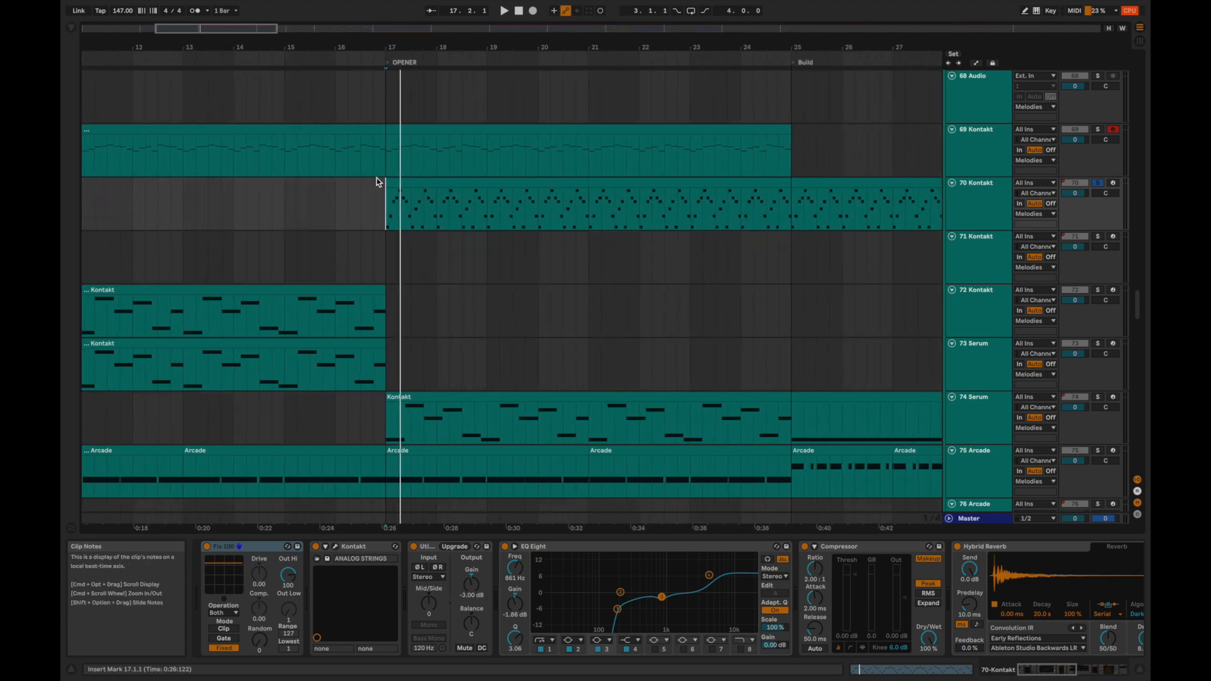
click(381, 199)
key(space)
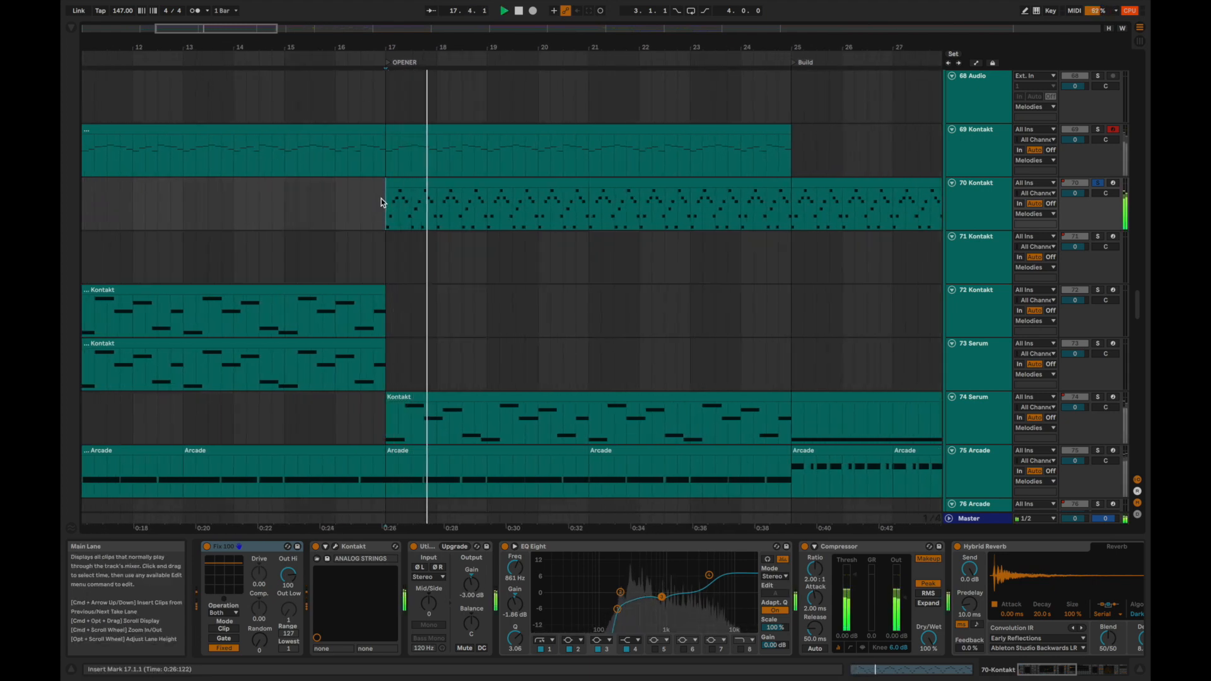
Examine the Hybrid Reverb, Thermal, TwoAnalogues and Subtle Stereo effects on 70 Kontakt during playback, and stop it.
click(965, 195)
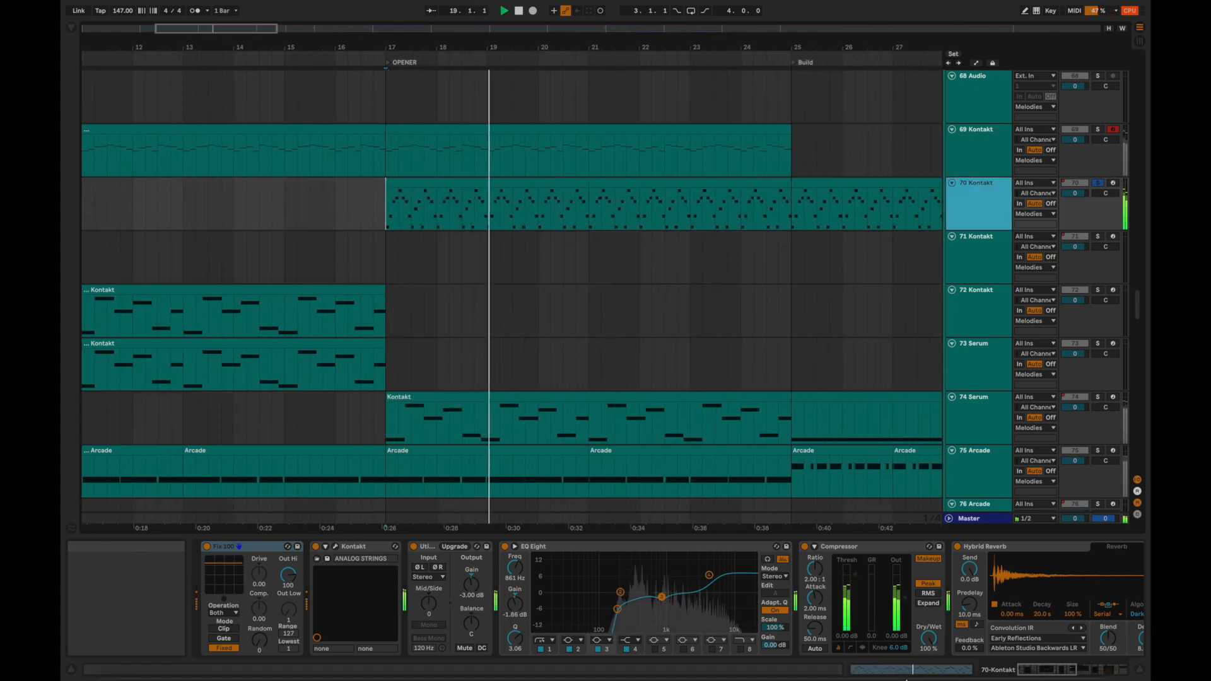
mouse_move(932, 646)
scroll(947, 583, right, 10)
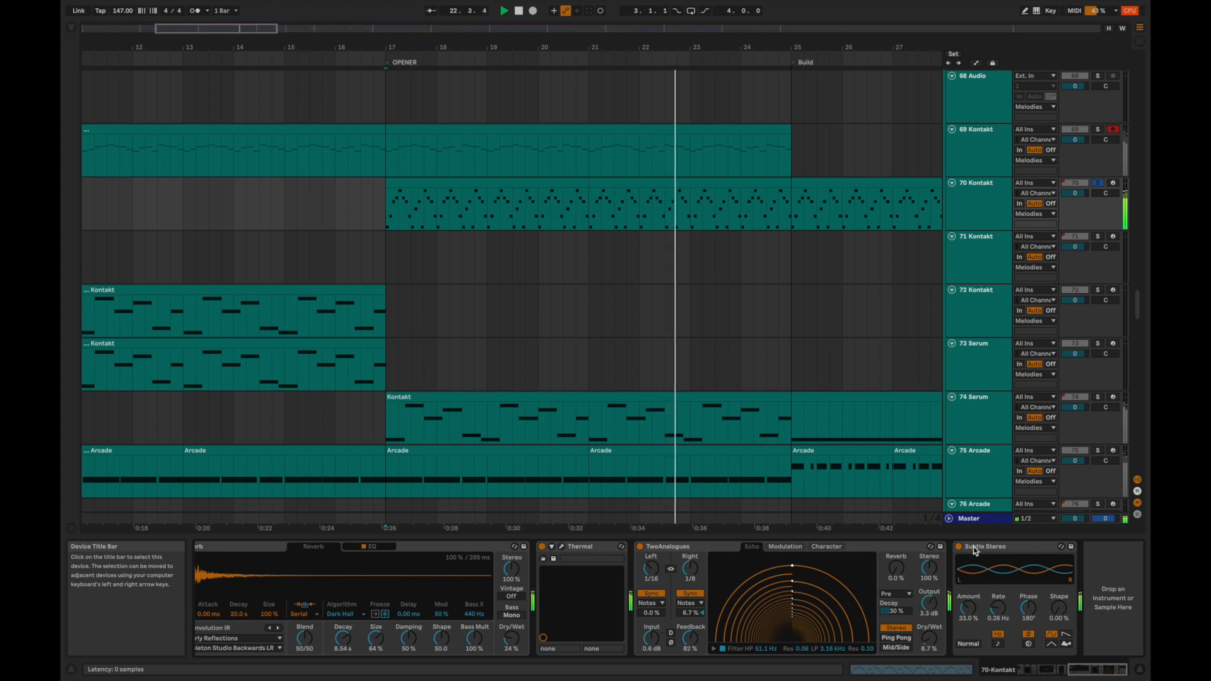
key(space)
Select the 69 Kontakt clip in the OPENER section and play it soloed, with its notes shown.
click(413, 128)
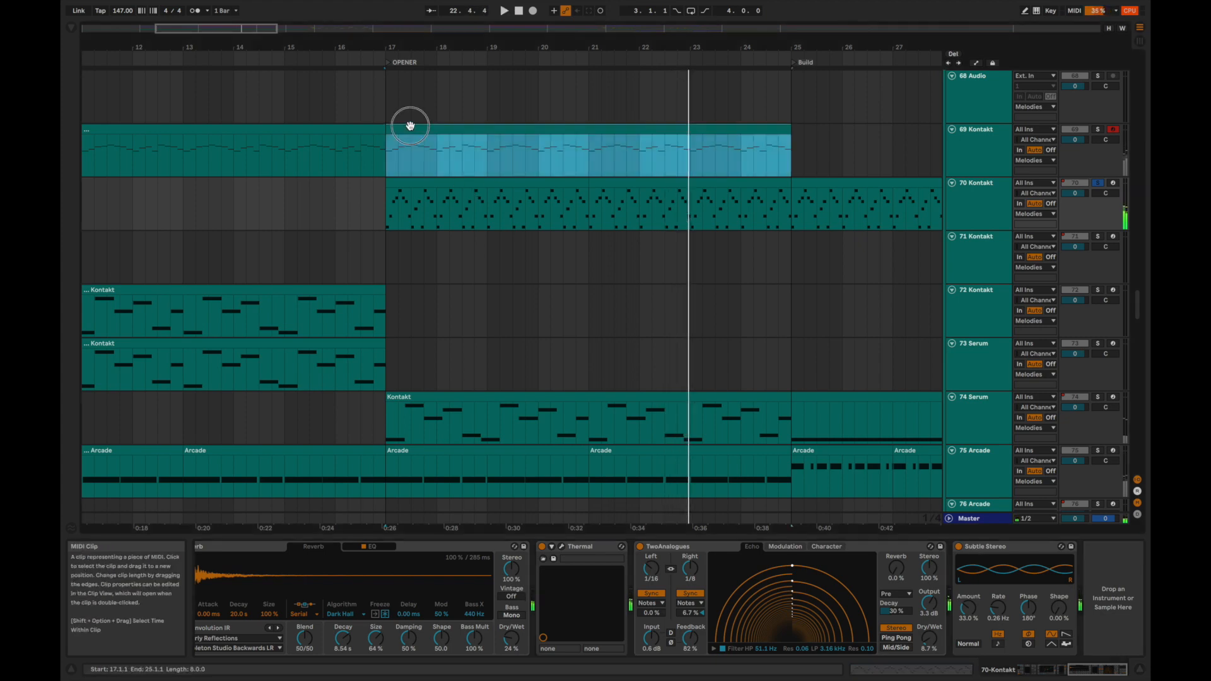
key(space)
key(space)
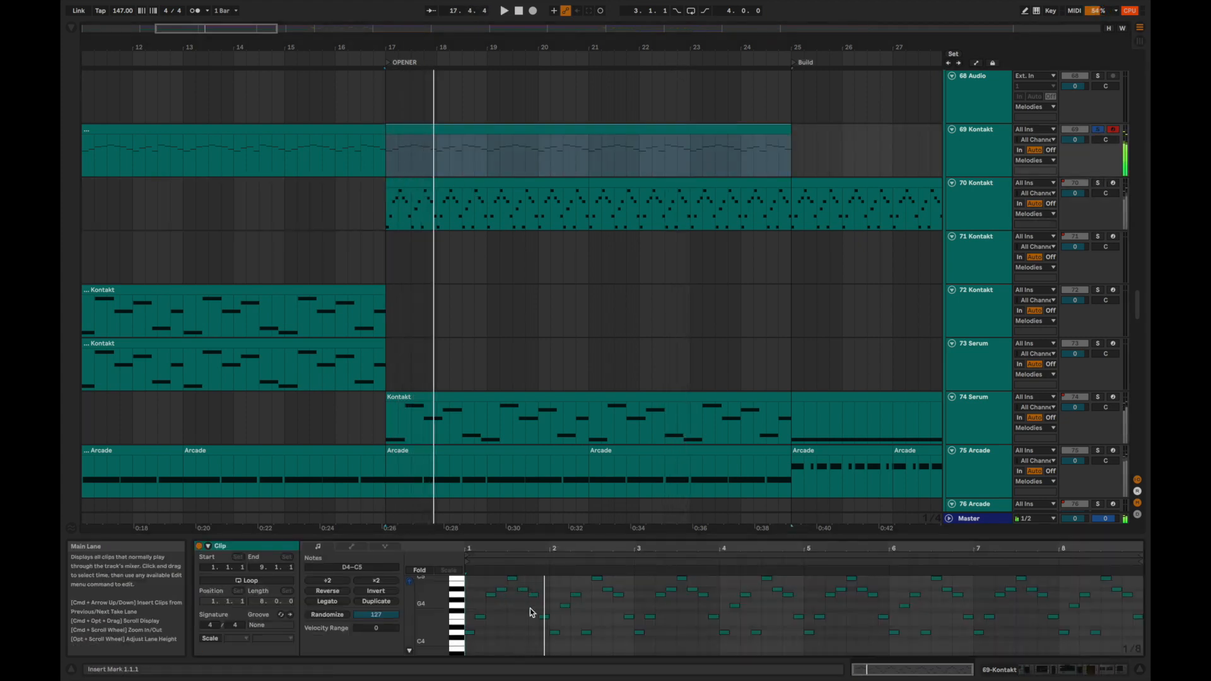
Try playing all notes of the 69 Kontakt OPENER clip at half and double tempo.
click(485, 585)
key(super+a)
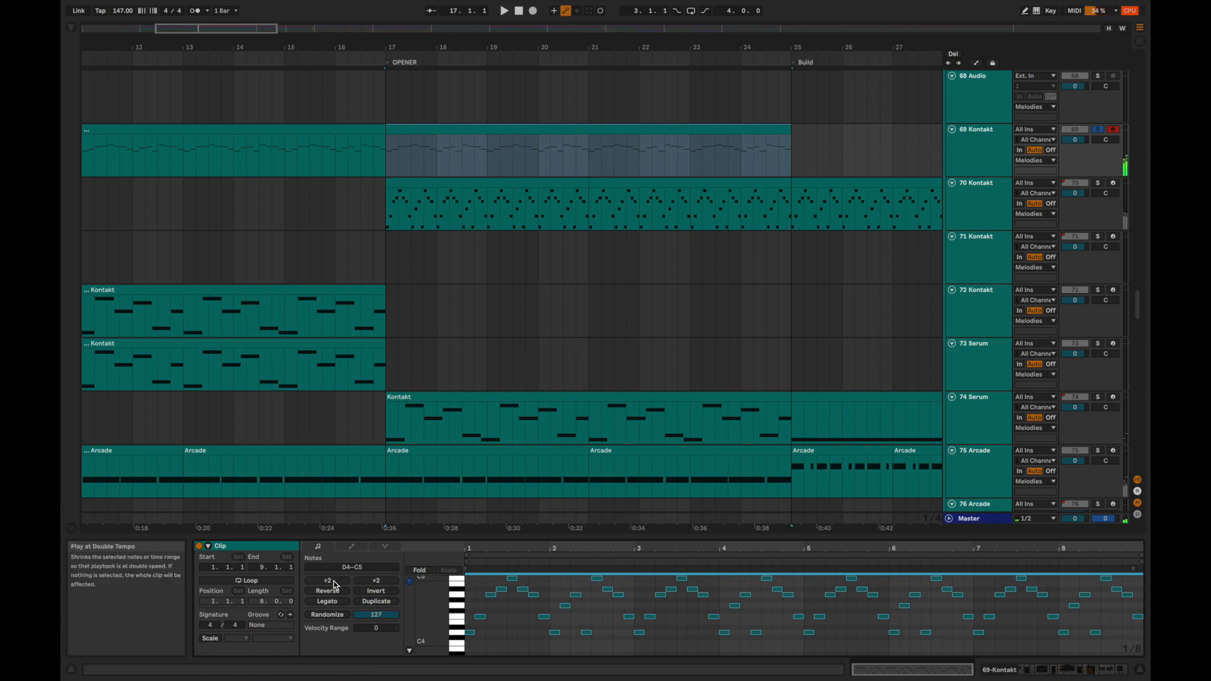
click(368, 580)
click(341, 581)
click(341, 581)
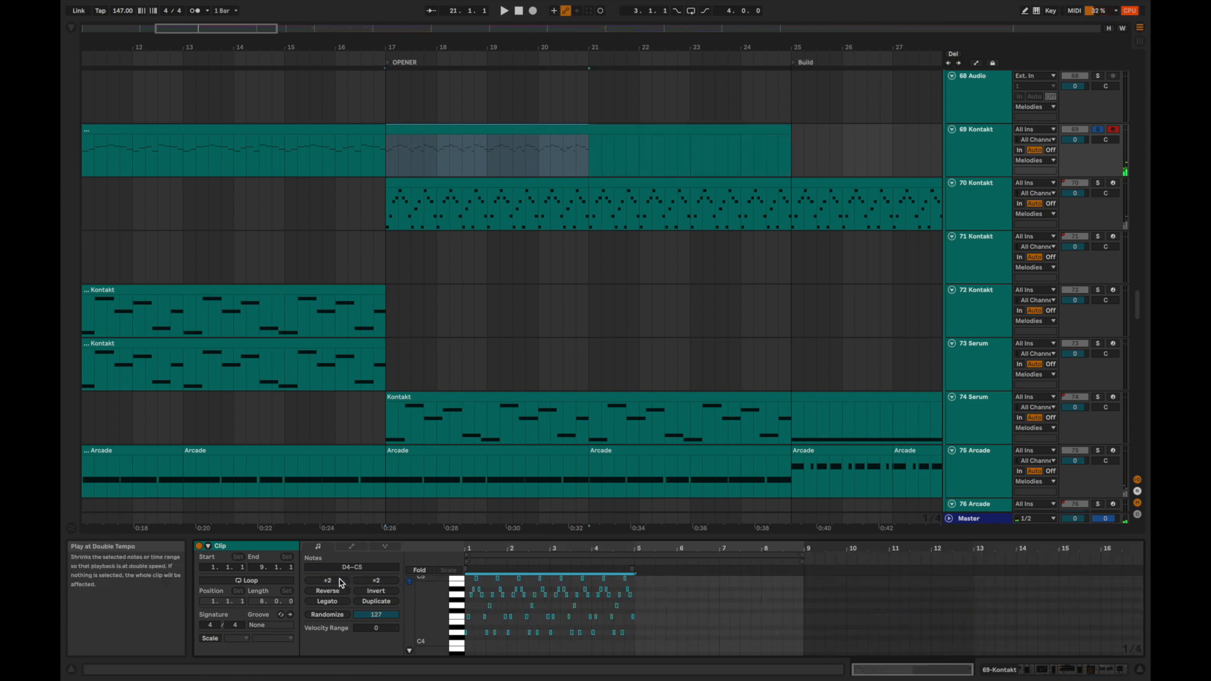
key(space)
key(space)
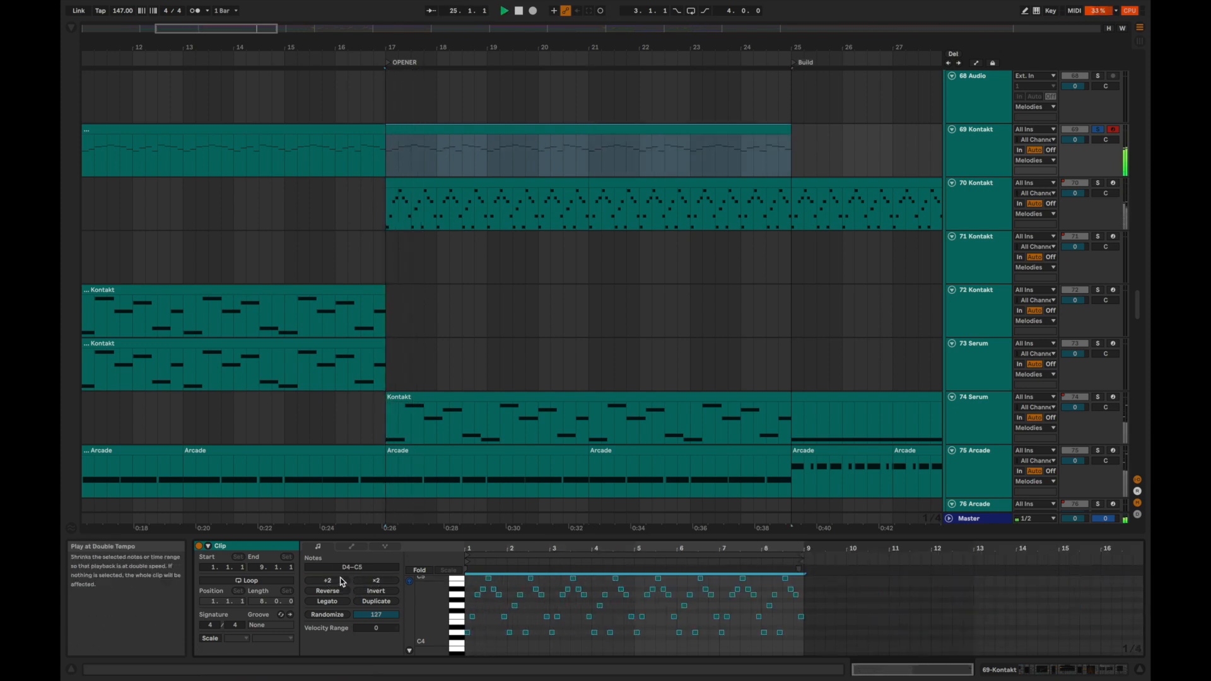
Replay the 70 Kontakt clip soloed from bar 17 and examine the track's effects chain back to EQ Eight.
click(413, 187)
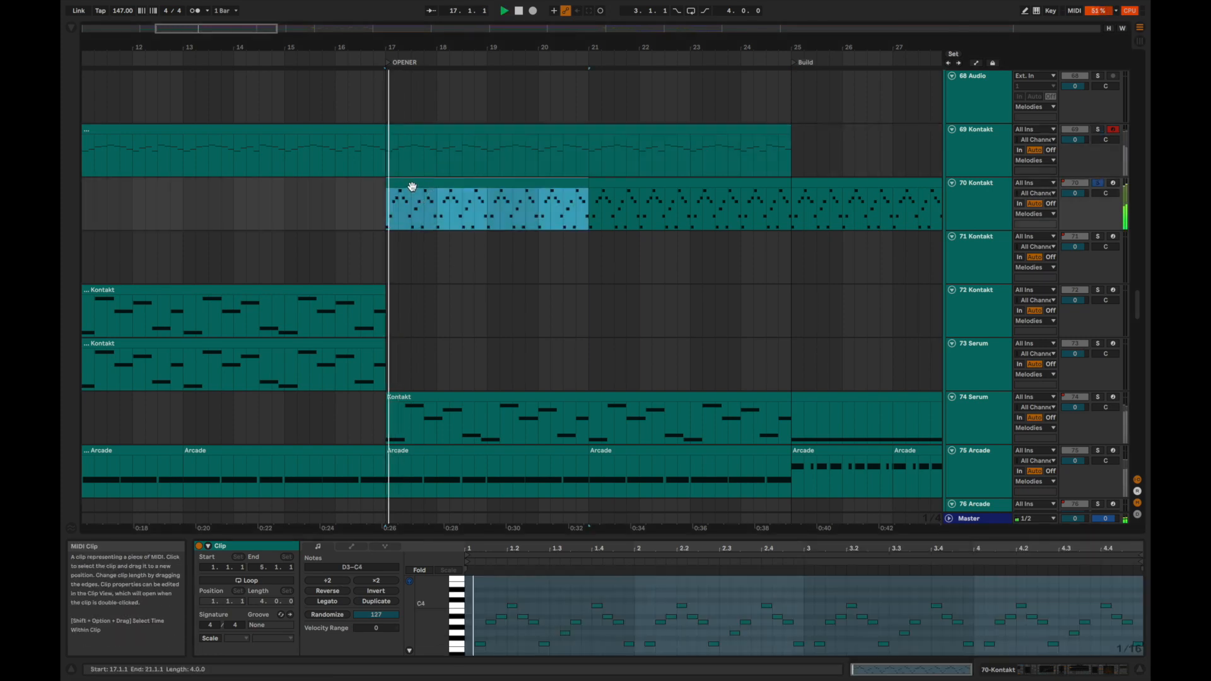
click(970, 199)
scroll(648, 600, left, 10)
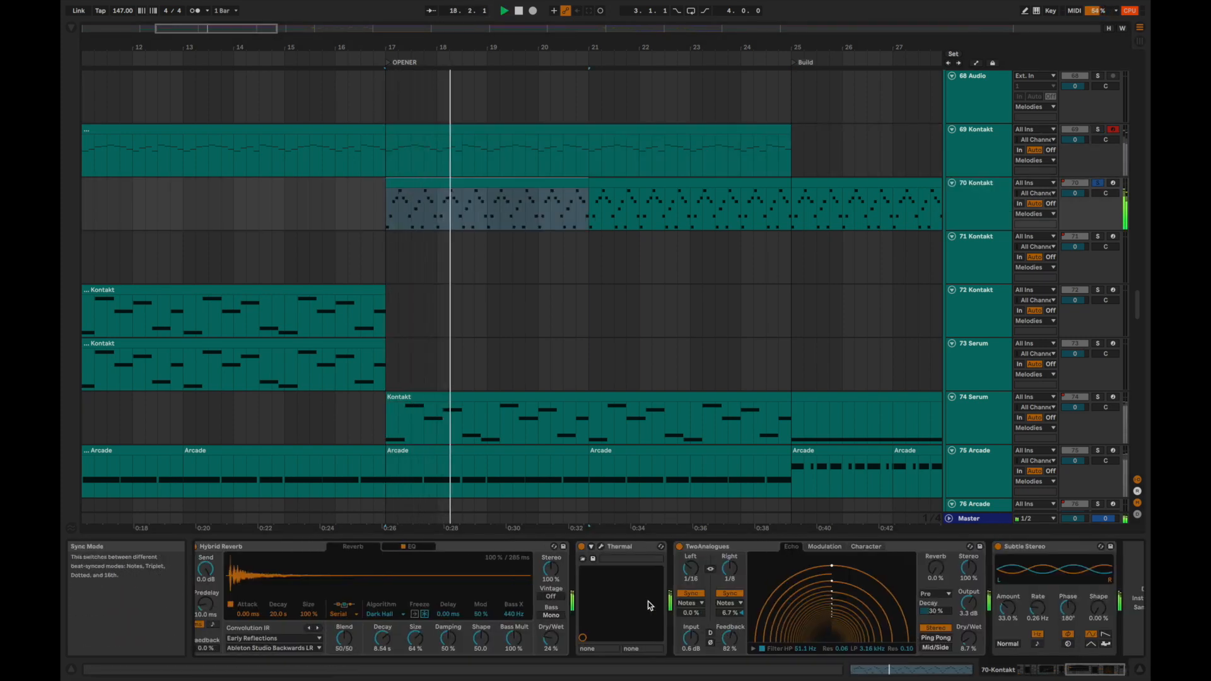
scroll(655, 602, left, 12)
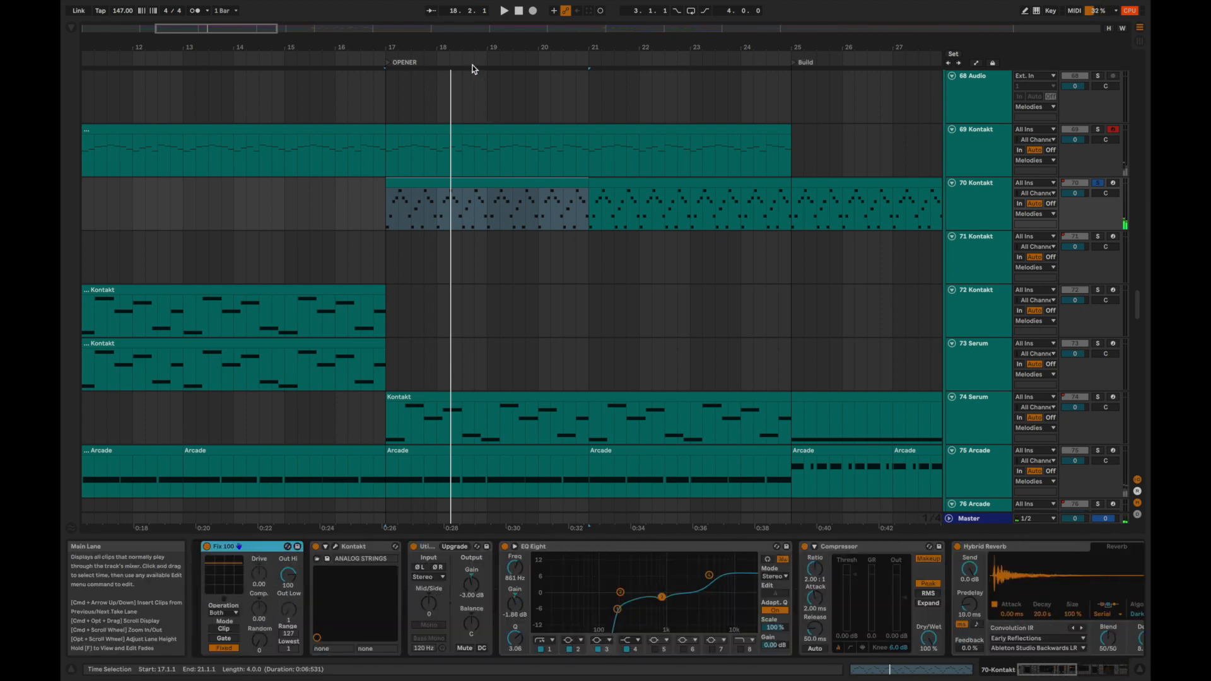
Audition the OPENER section from bar 17 with 69 Kontakt, disarmed from recording, and 70 Kontakt soloed together.
click(1097, 129)
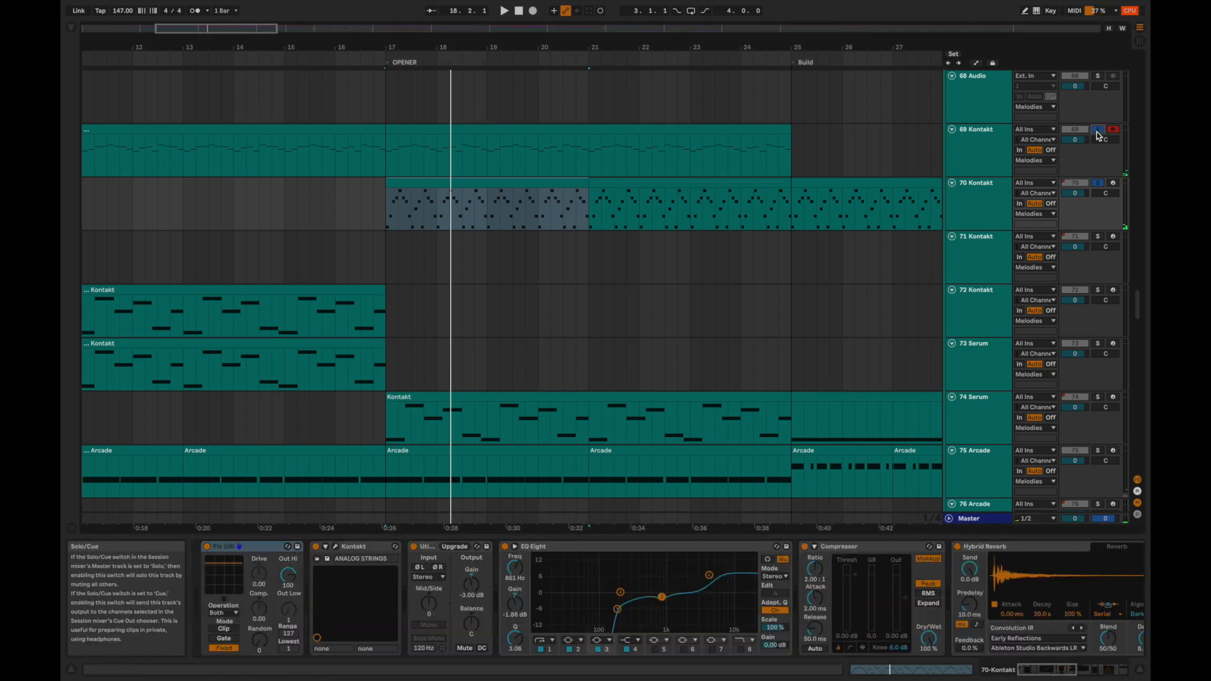
key(space)
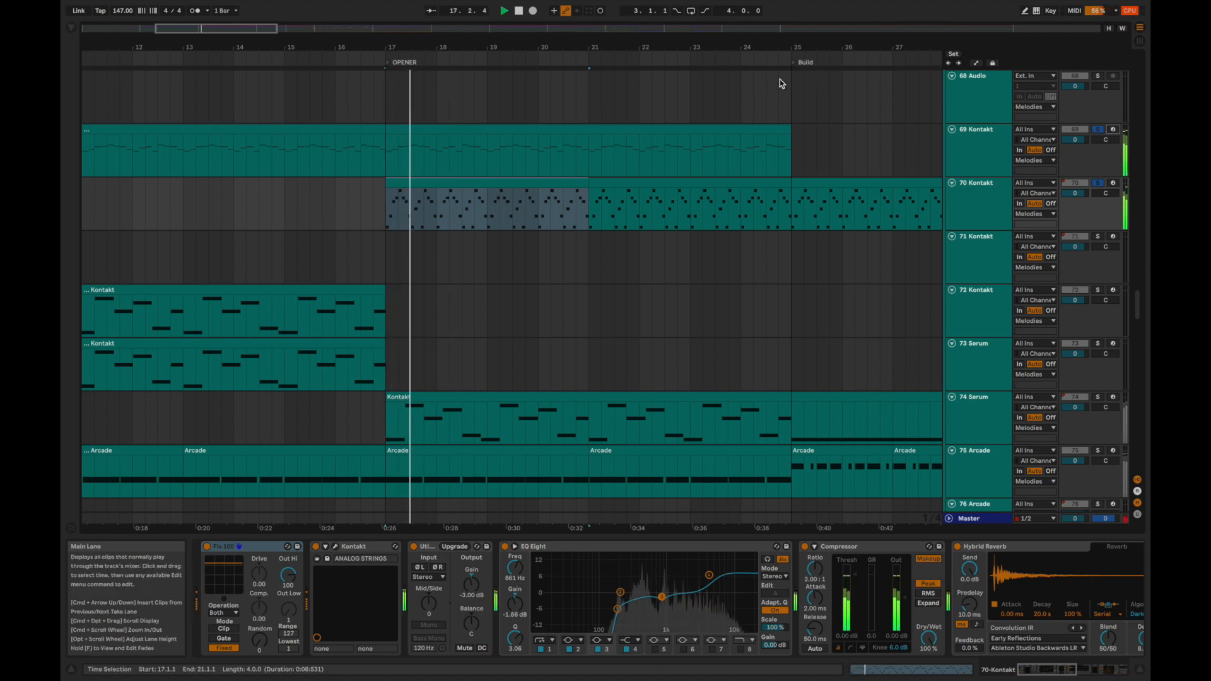
drag(557, 42, 557, 30)
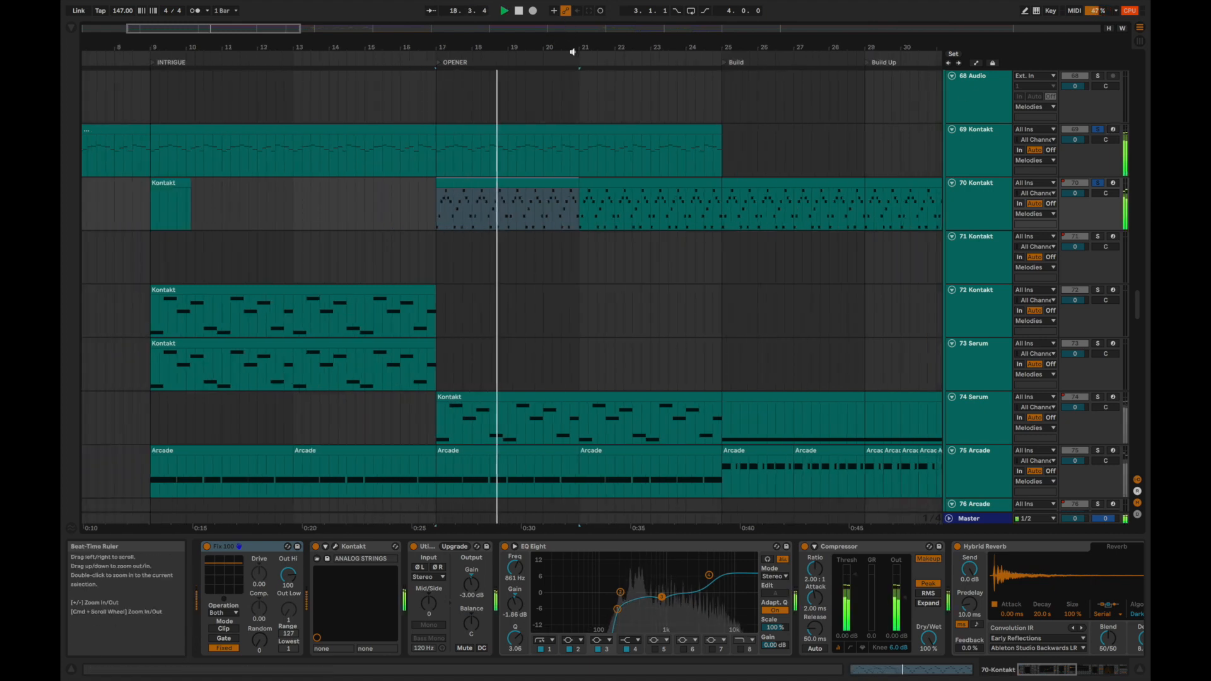
key(space)
Add 74 Serum and 75 Arcade to the soloed tracks and replay the OPENER section from bar 17.
click(1102, 398)
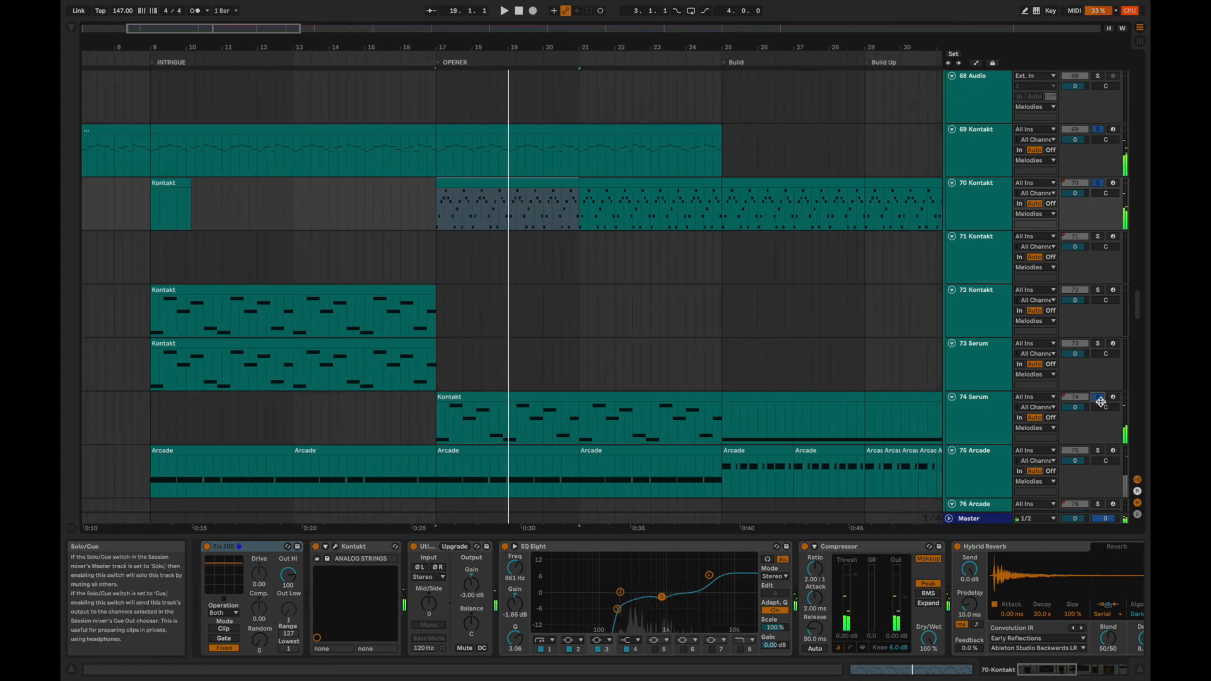
click(1098, 450)
key(space)
scroll(1103, 451, down, 2)
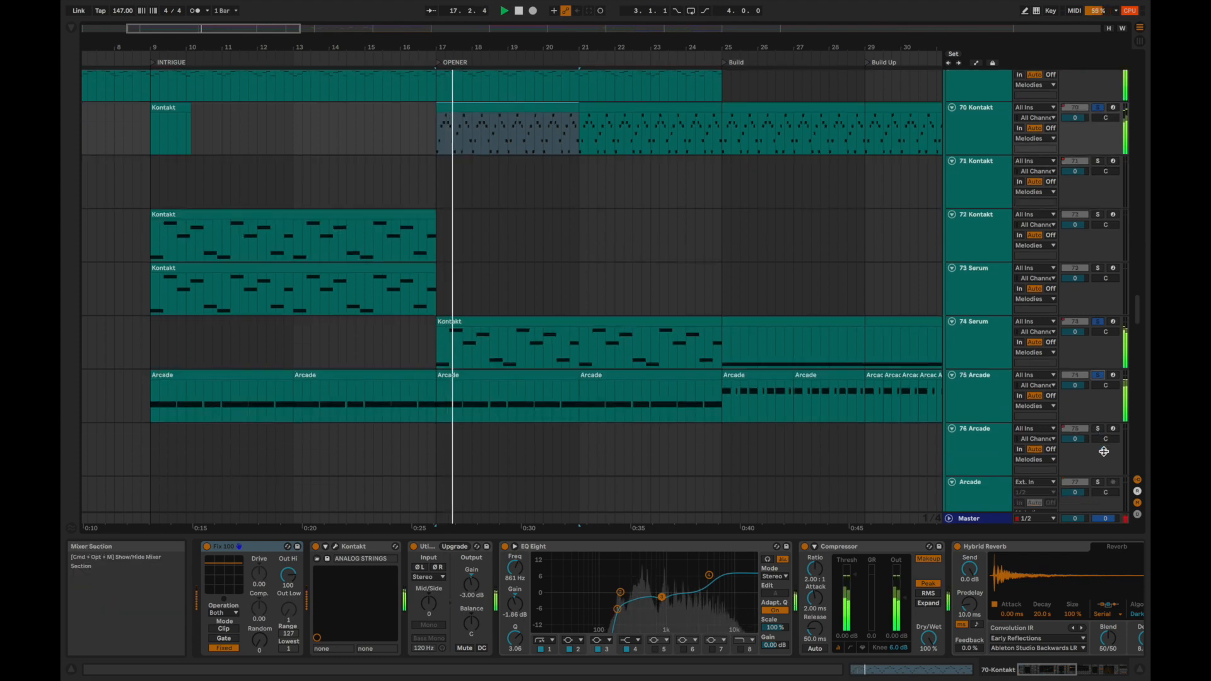
click(1098, 375)
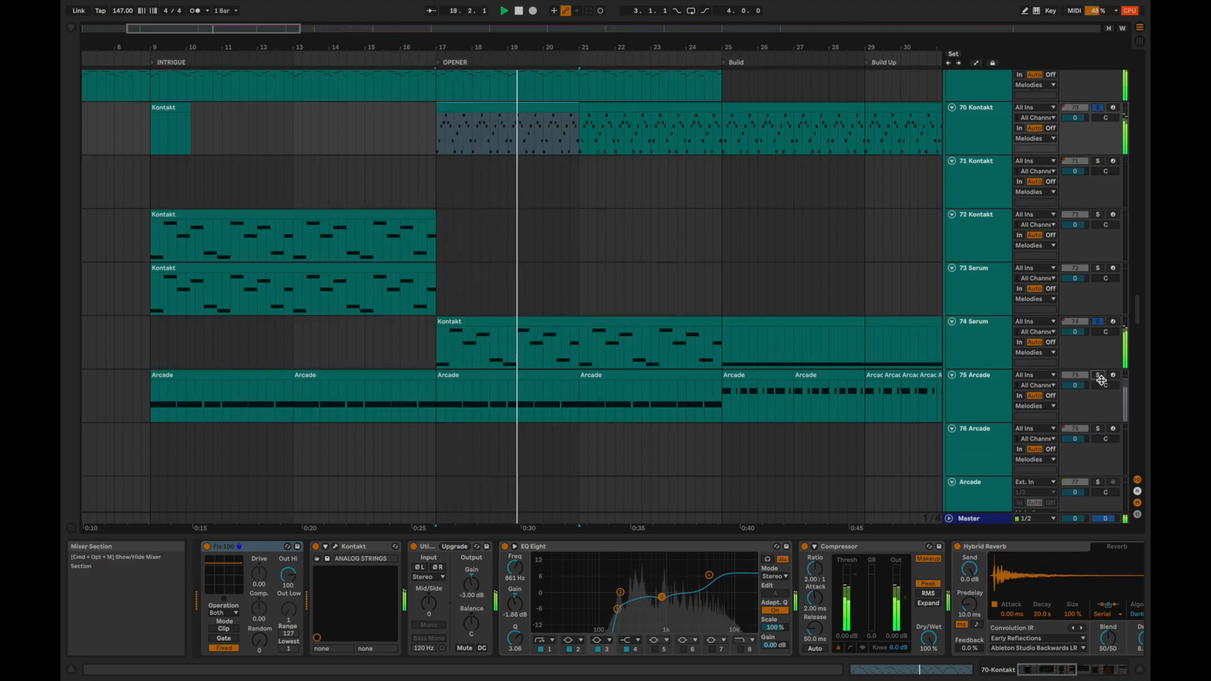
click(976, 126)
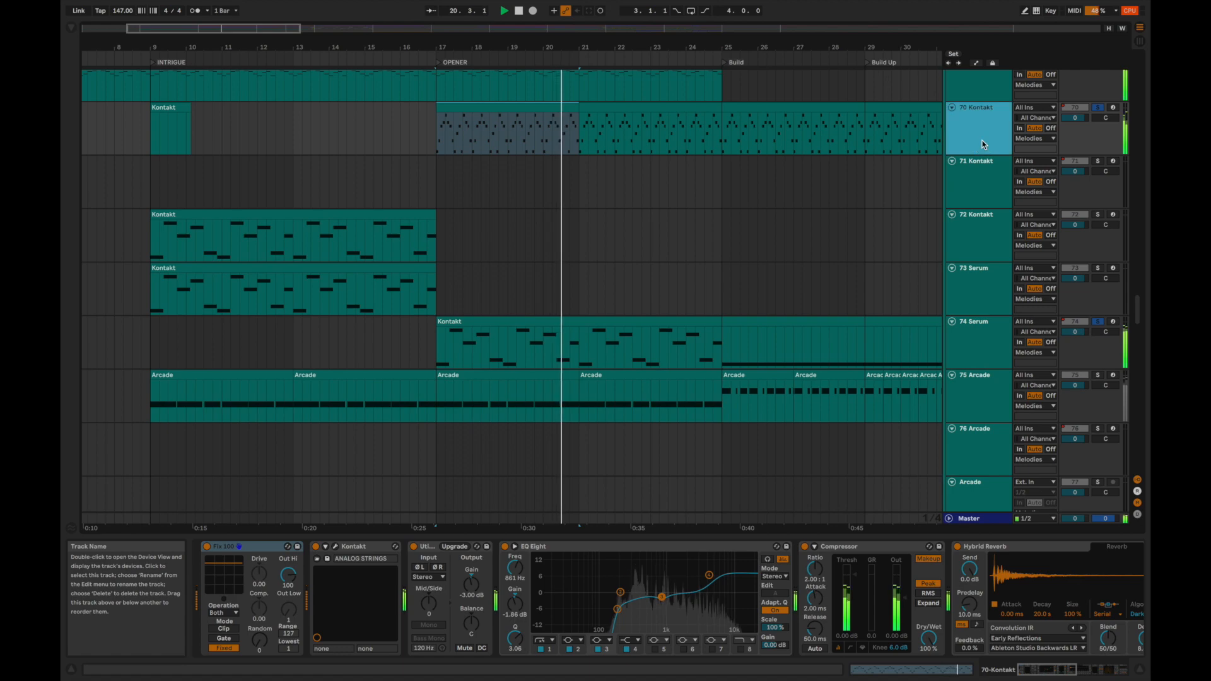
scroll(1000, 590, right, 10)
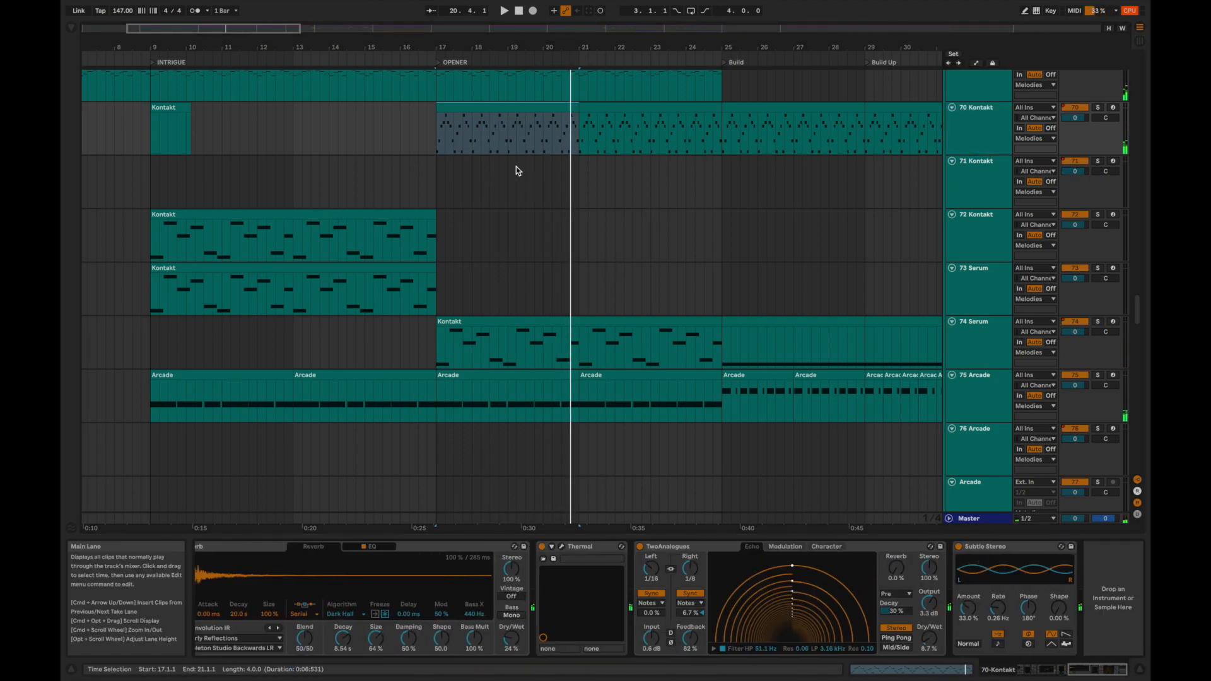
Play the full mix from just before the OPENER section and locate the 66 Nostalgic Loop track.
click(418, 123)
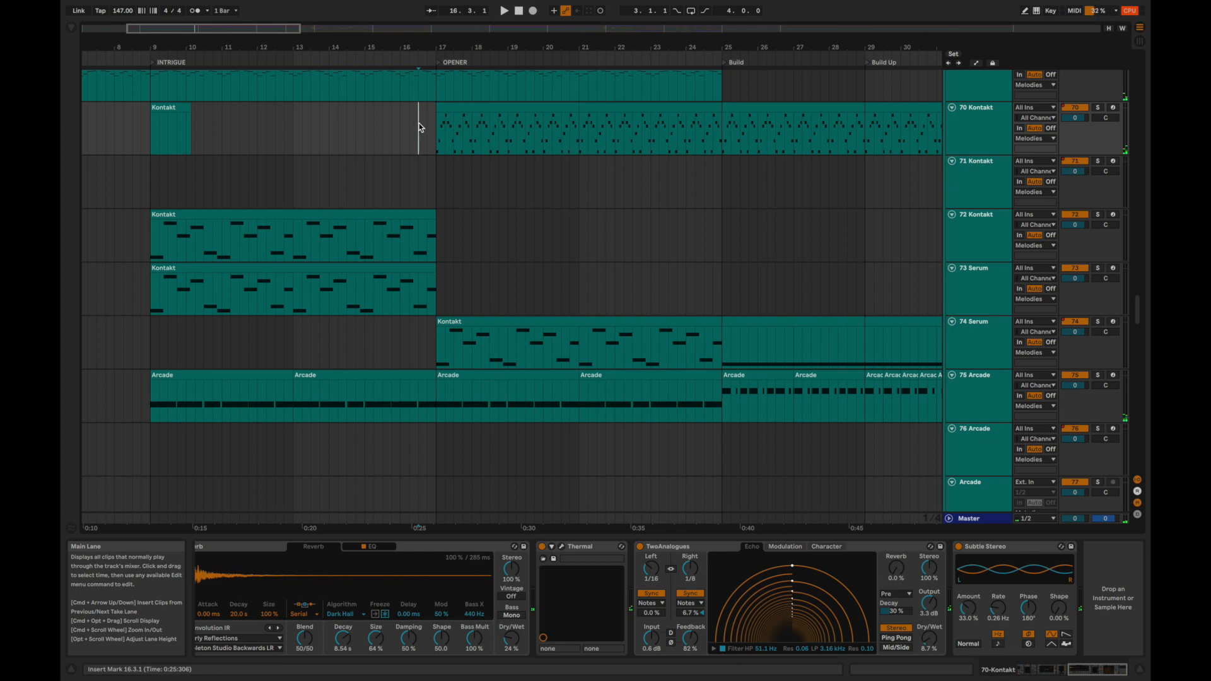
key(space)
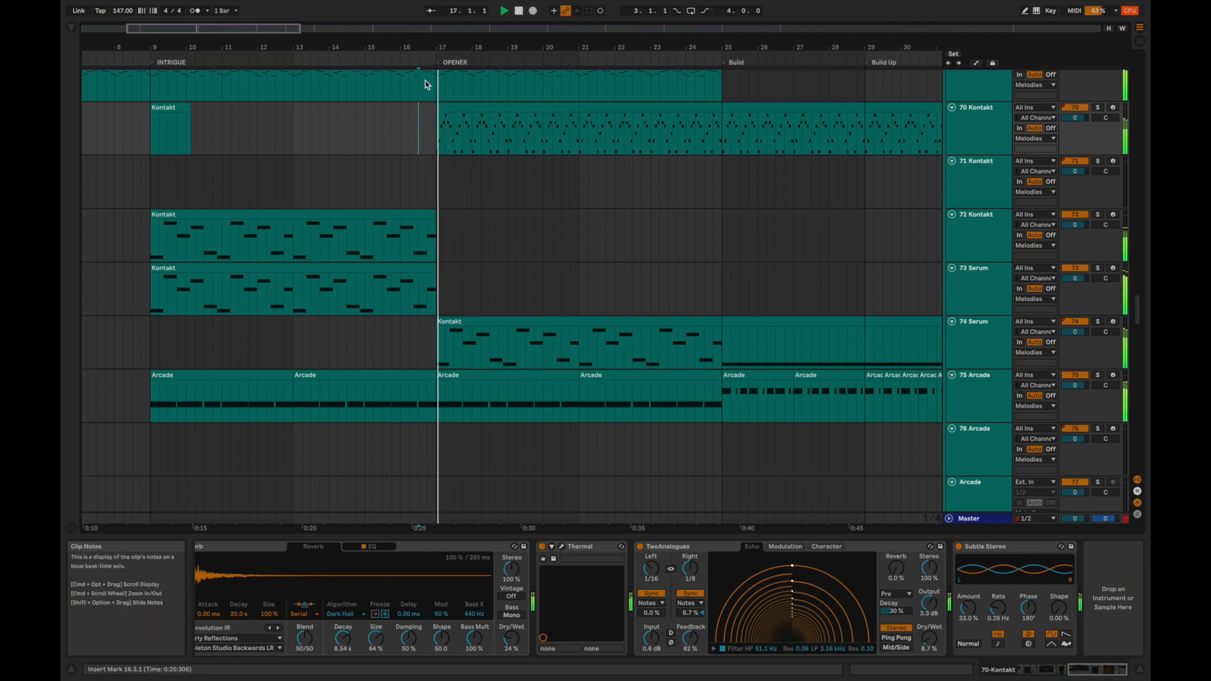
drag(430, 46, 432, 42)
scroll(434, 210, up, 5)
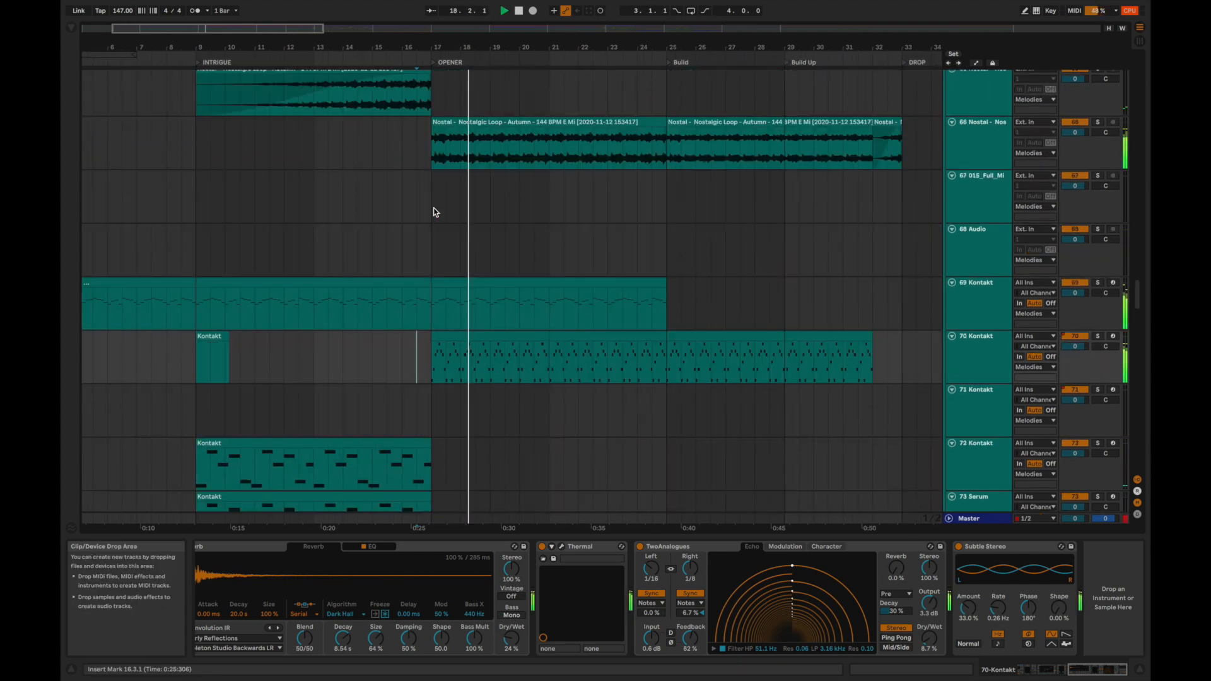
scroll(434, 211, up, 3)
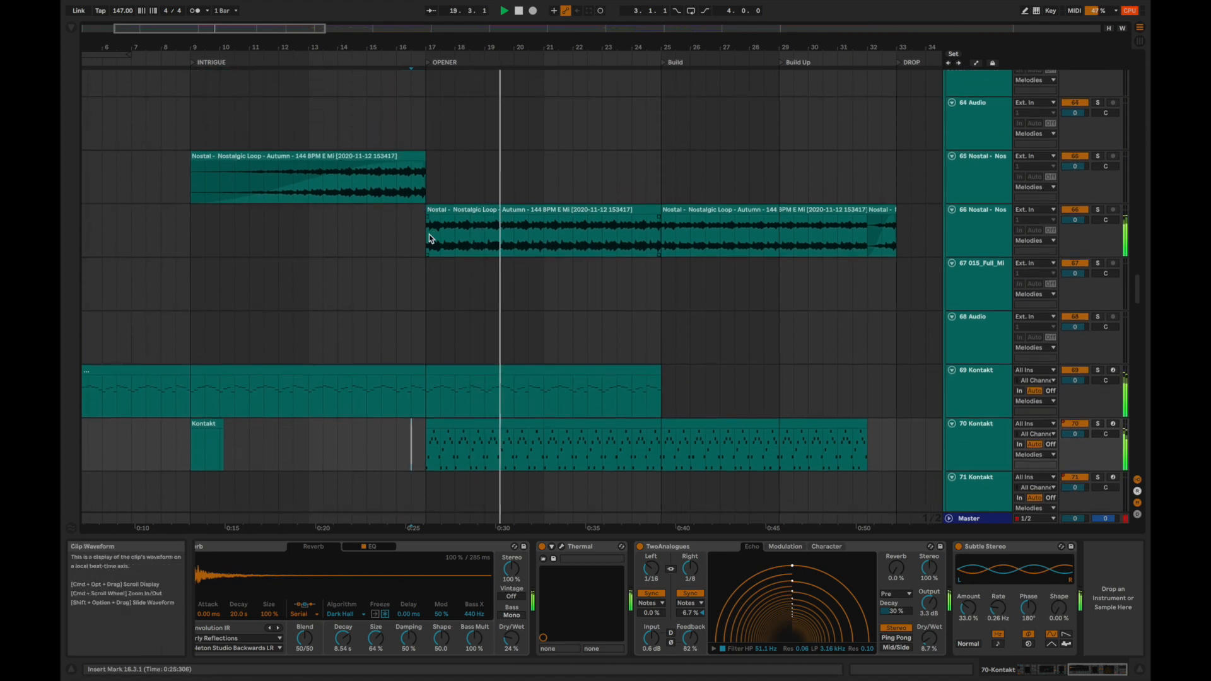
Audition the 66 Nostalgic Loop clip soloed from bar 17 and examine its Portal plug-in during playback.
click(429, 234)
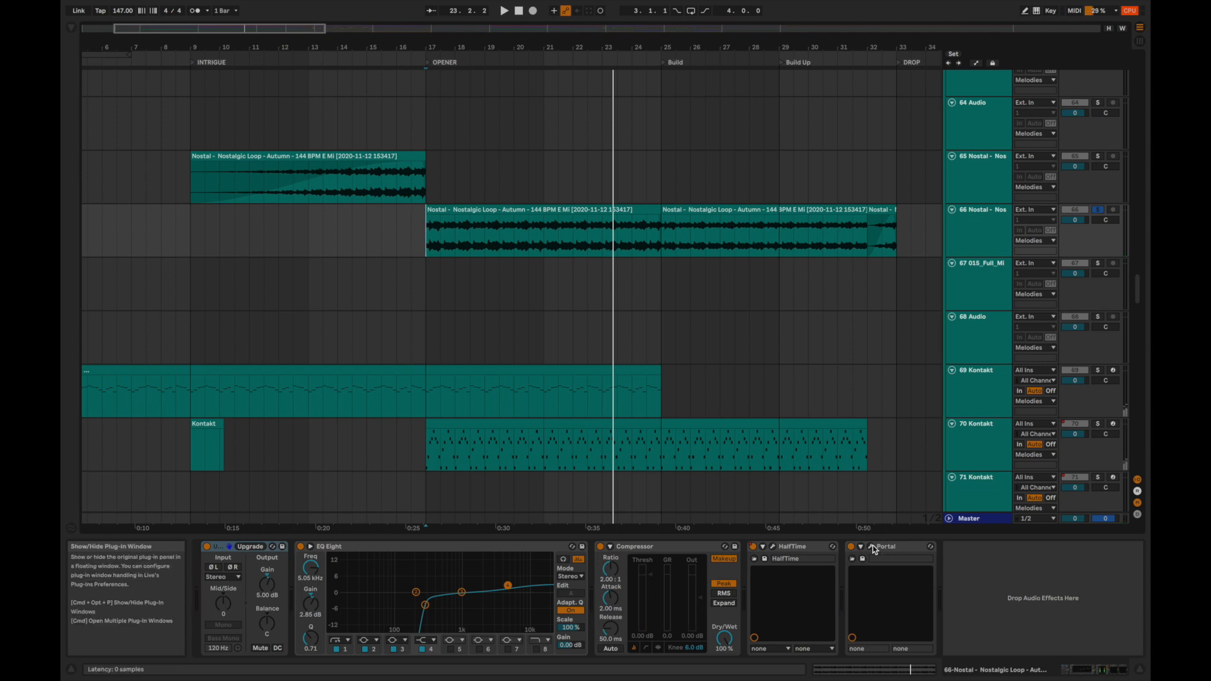
key(super+alt+p)
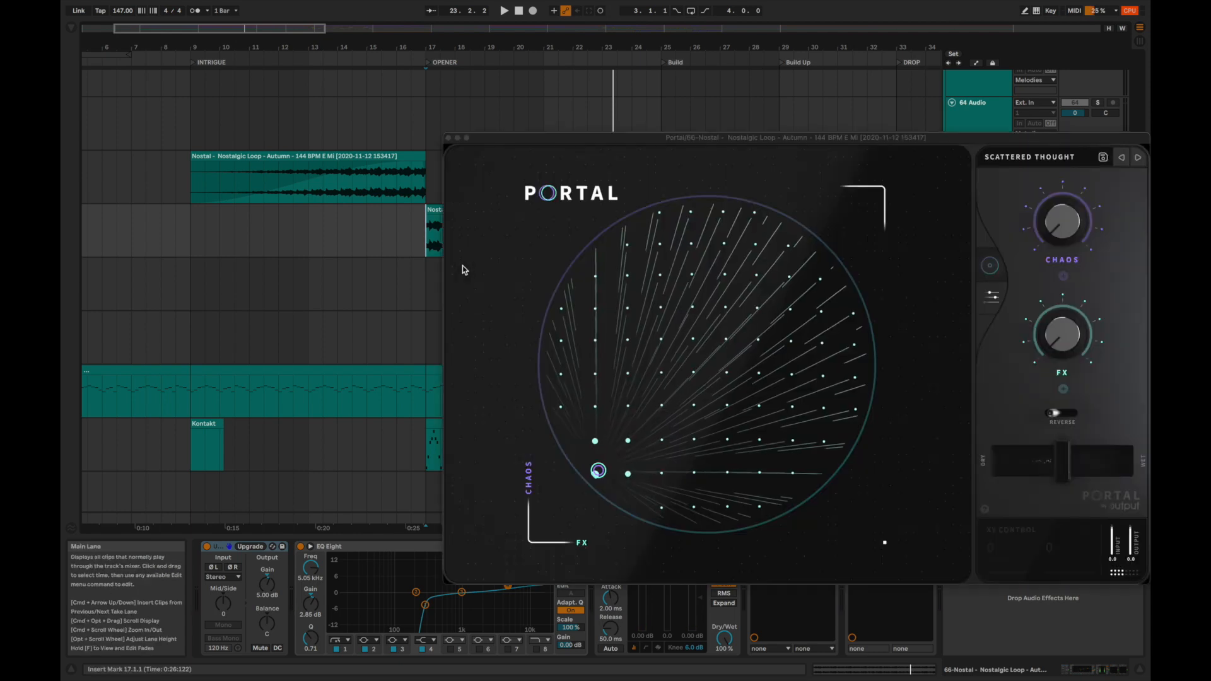
key(space)
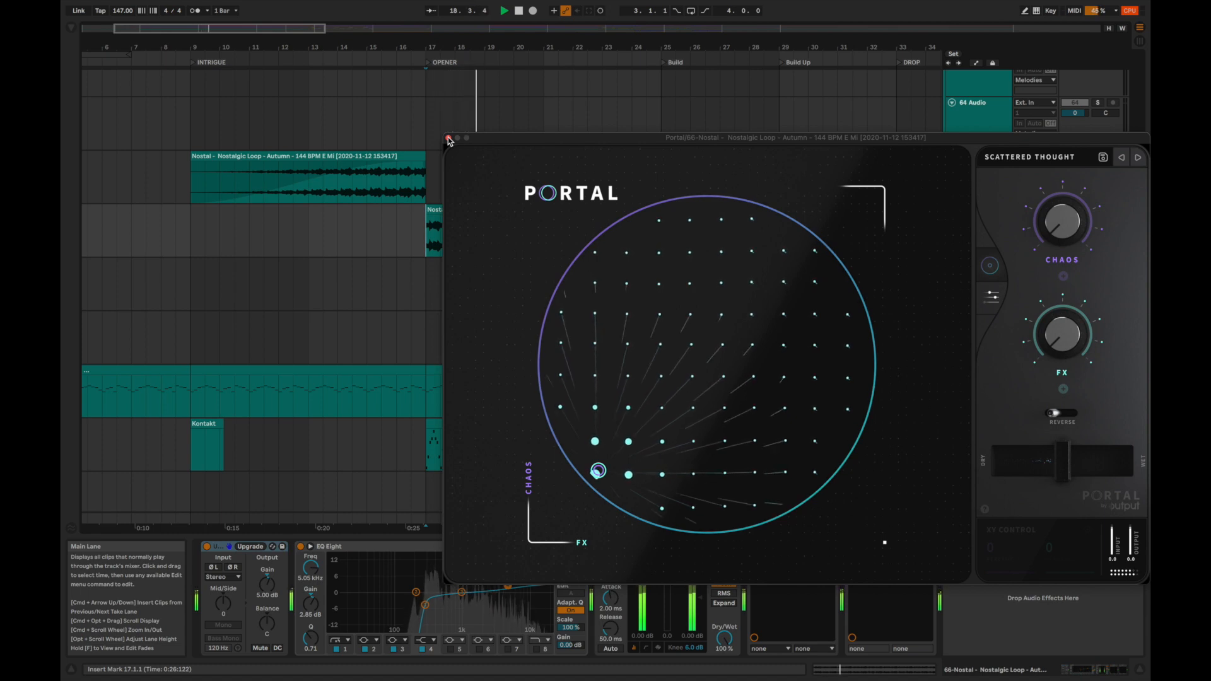
click(449, 138)
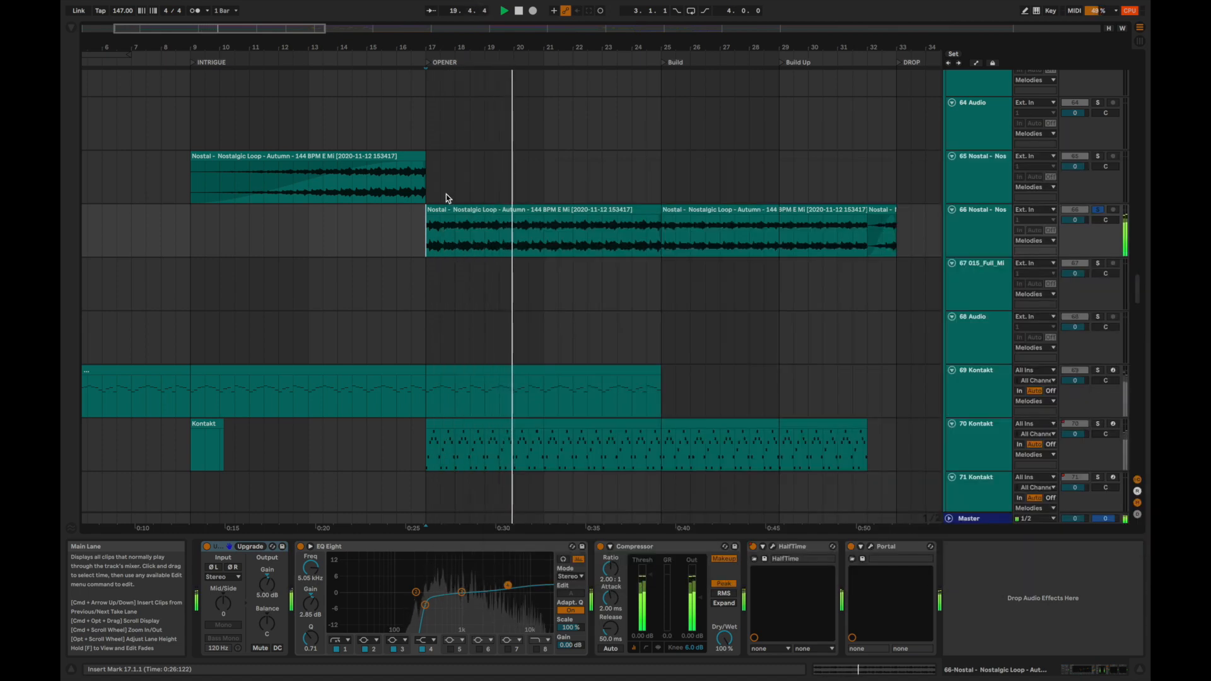
Unsolo the 66 Nostalgic Loop track, replay the full mix from bar 17 and show 69 Kontakt's devices.
scroll(429, 199, up, 2)
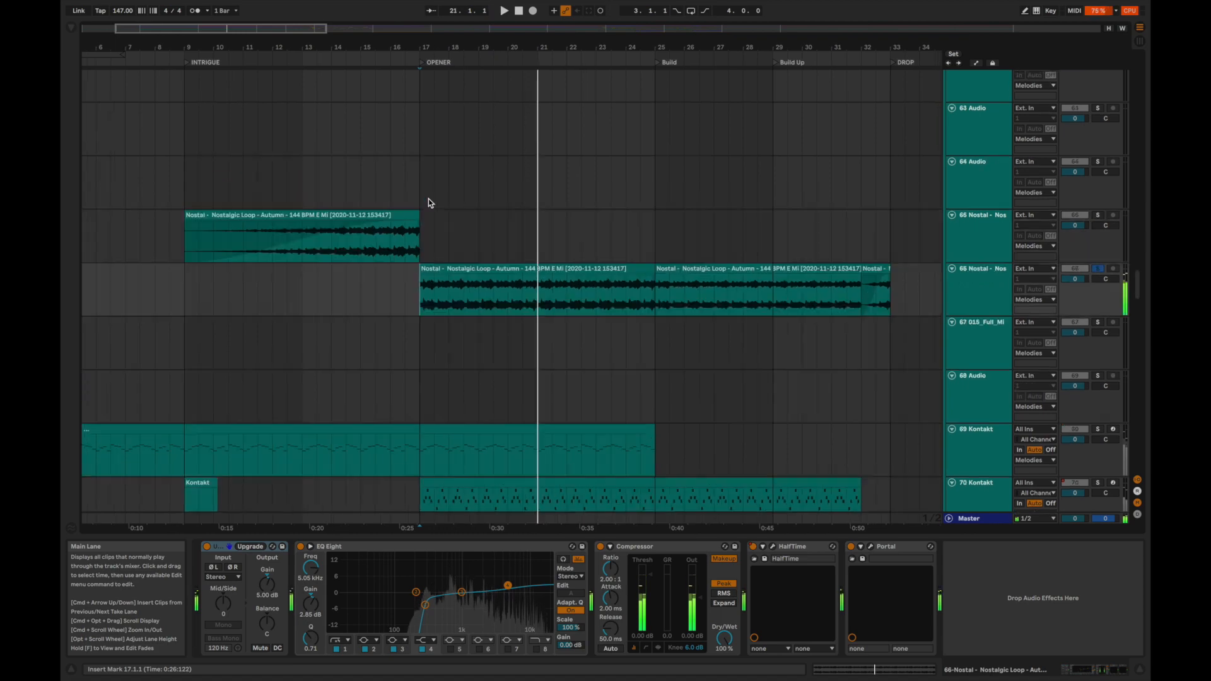
scroll(429, 199, up, 15)
key(space)
key(space)
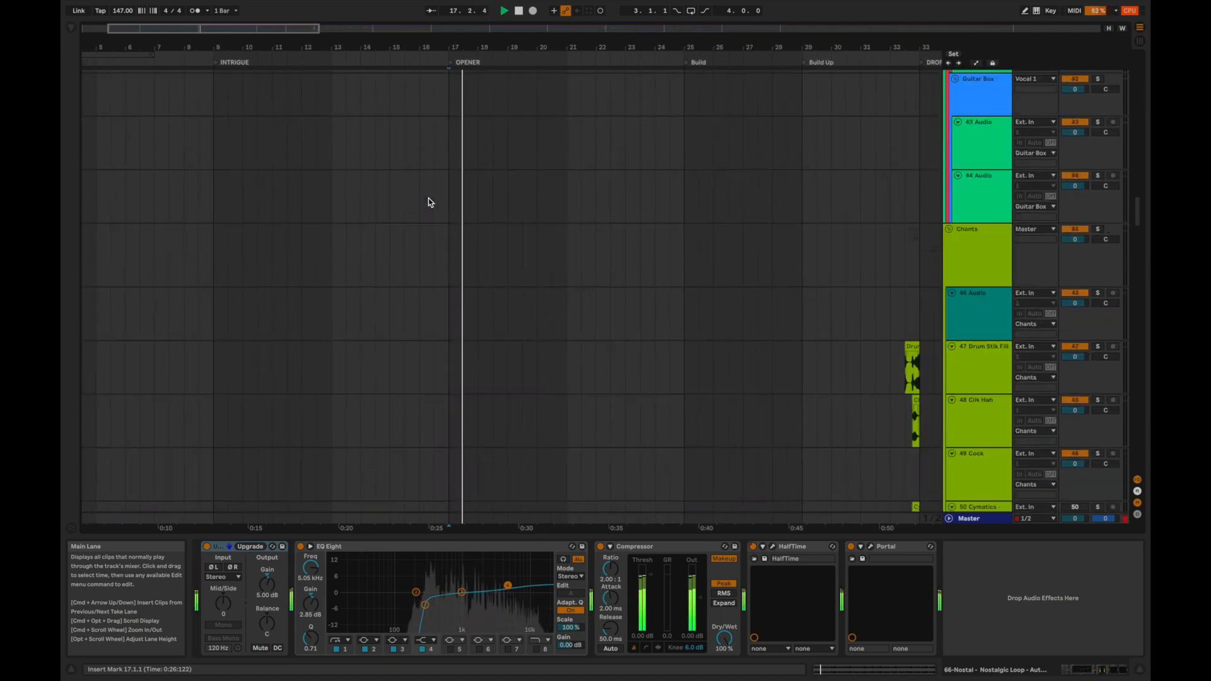
scroll(429, 198, down, 20)
click(434, 200)
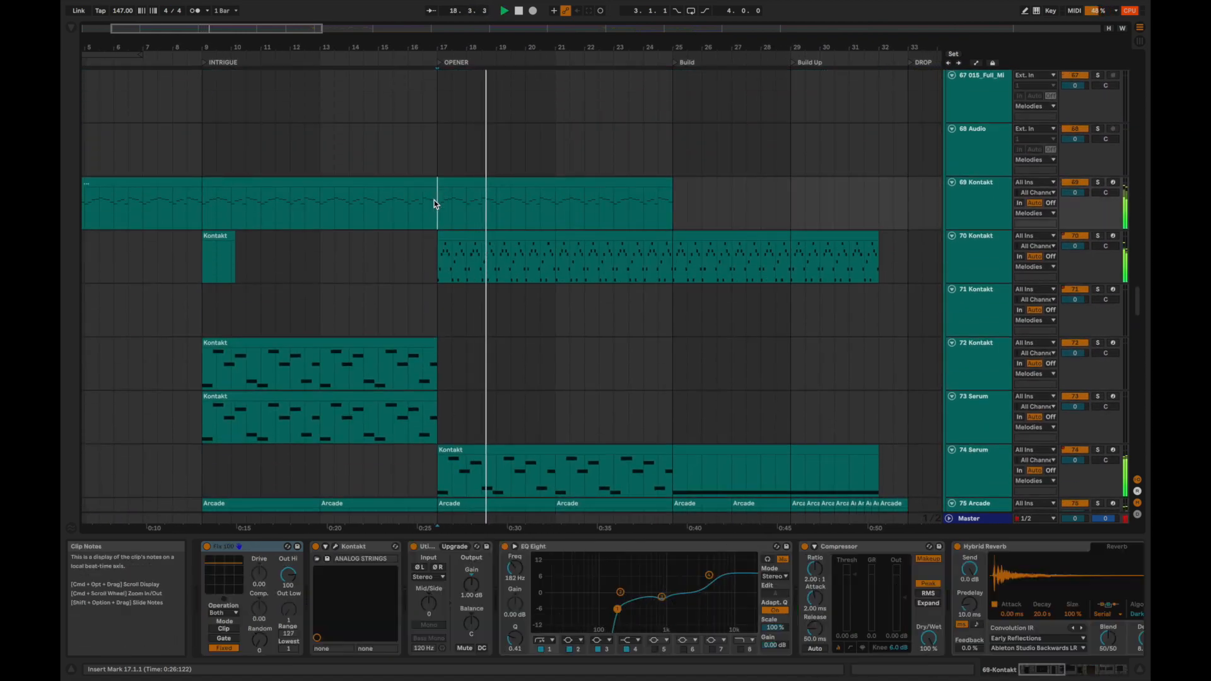
Collapse all track groups and play the full mix from the start of the Build section at bar 25.
key(alt+super+u)
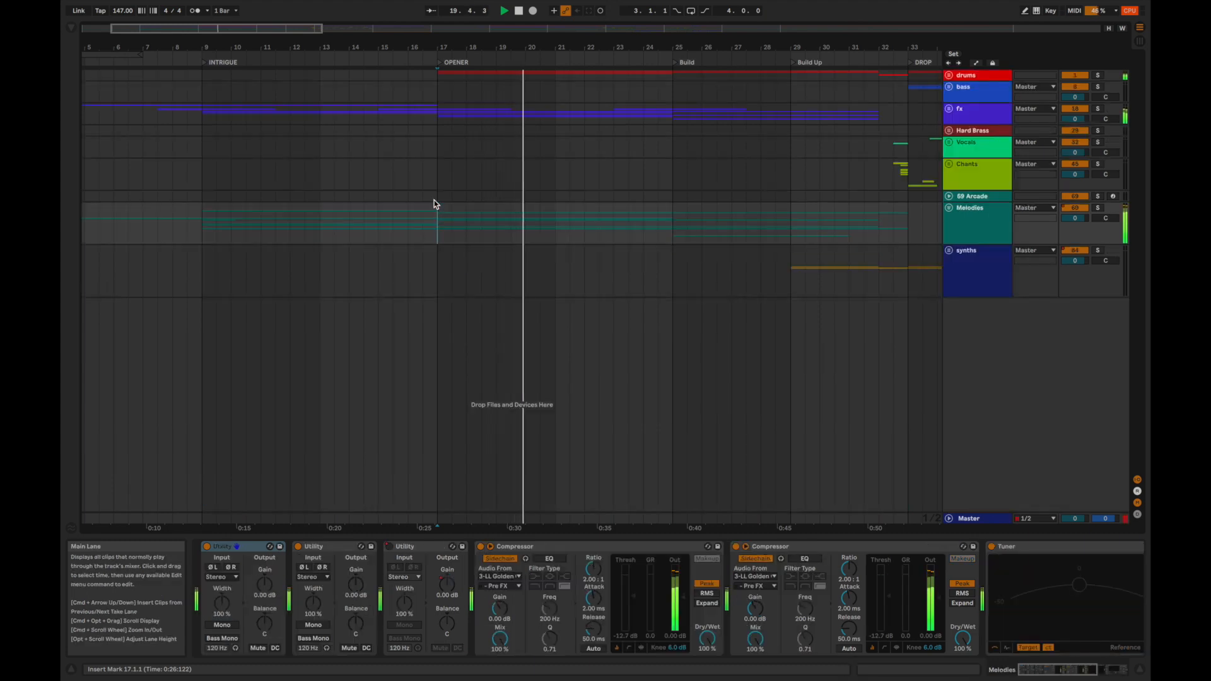
drag(432, 43, 362, 41)
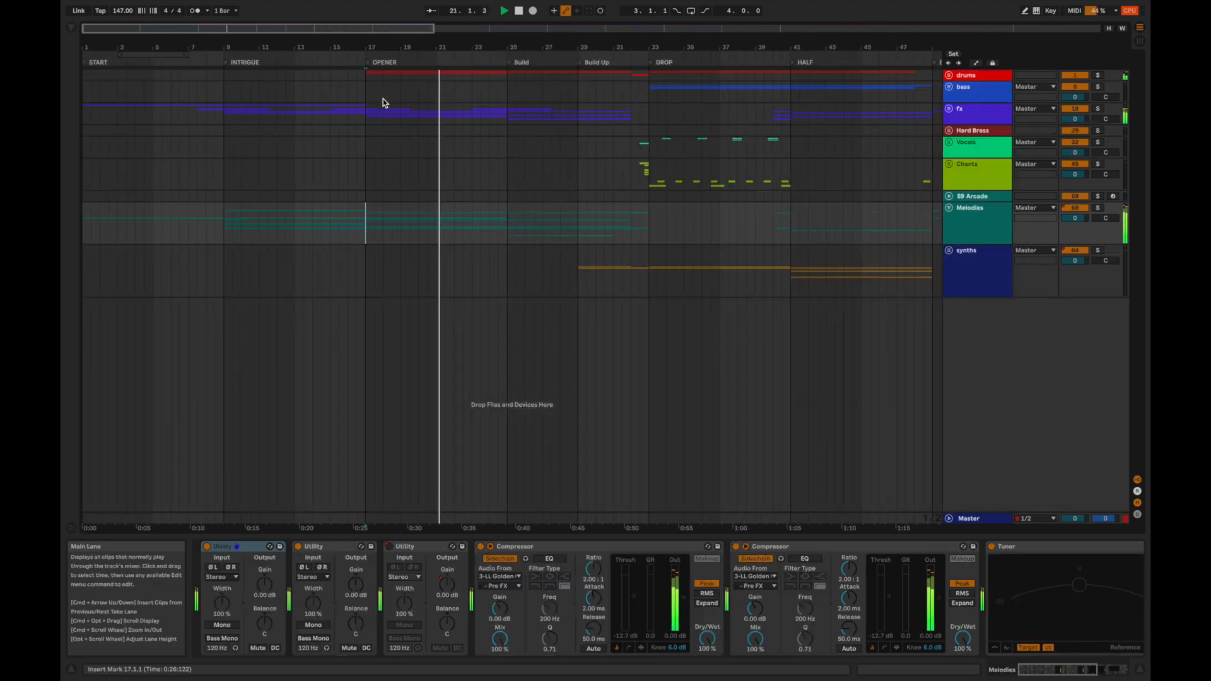
scroll(441, 149, right, 1)
key(space)
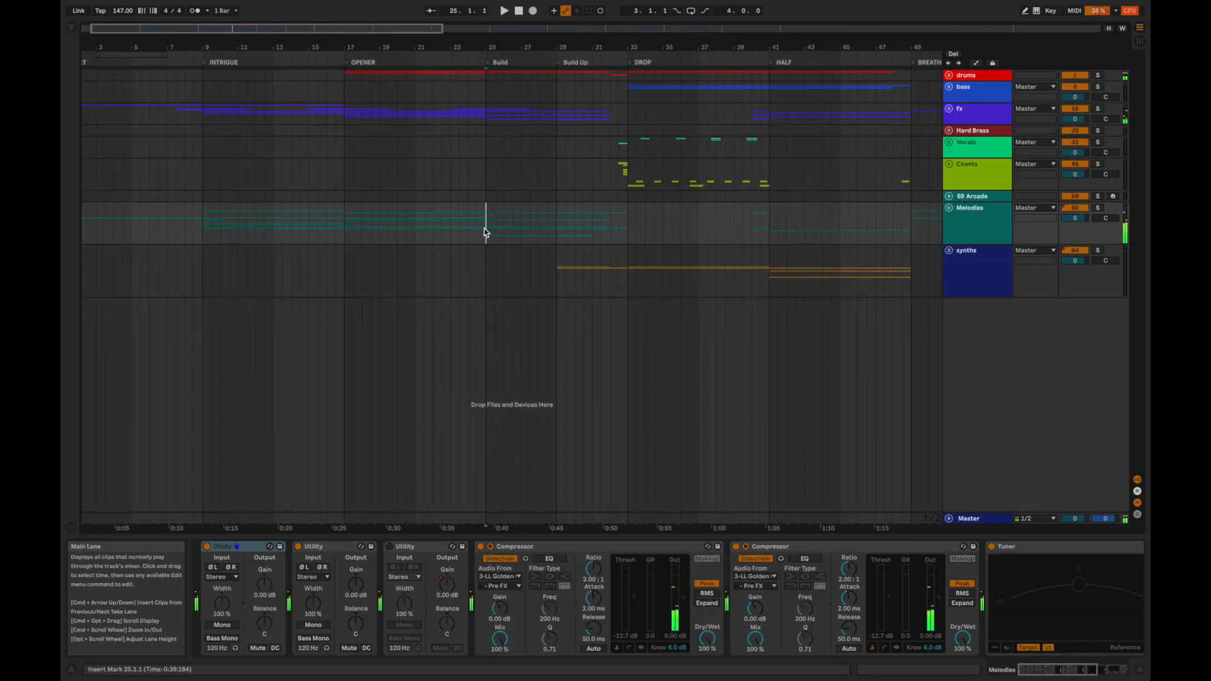
key(space)
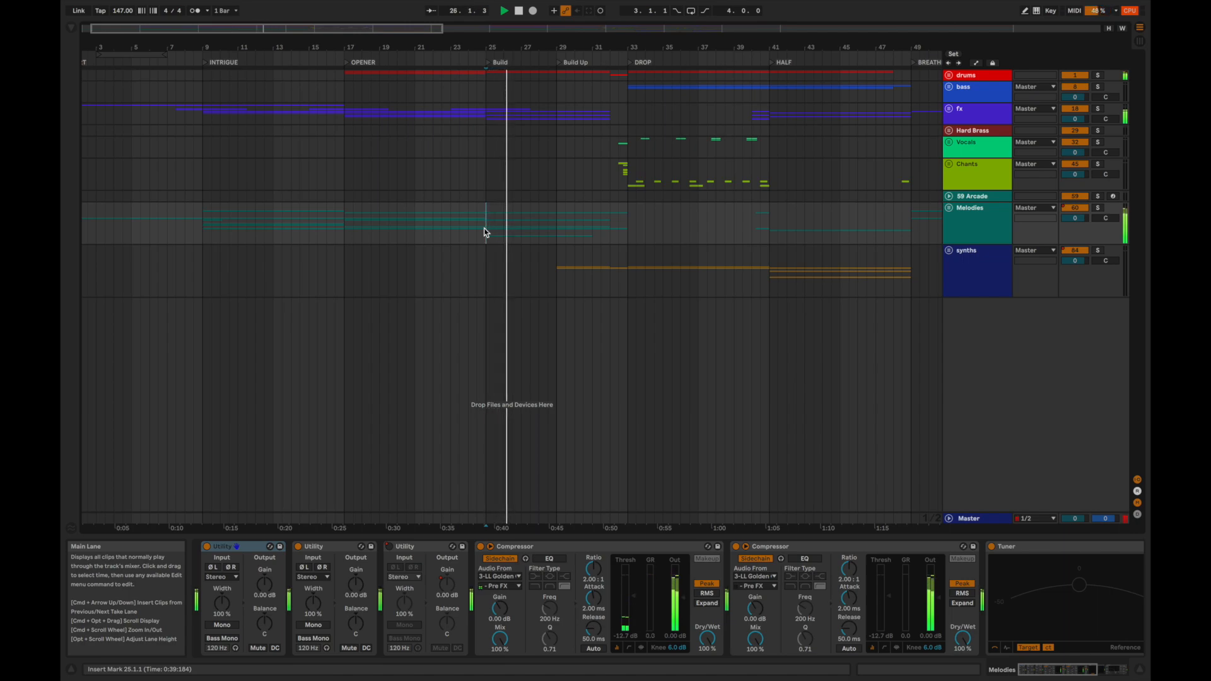
key(alt+u)
key(space)
scroll(483, 228, down, 8)
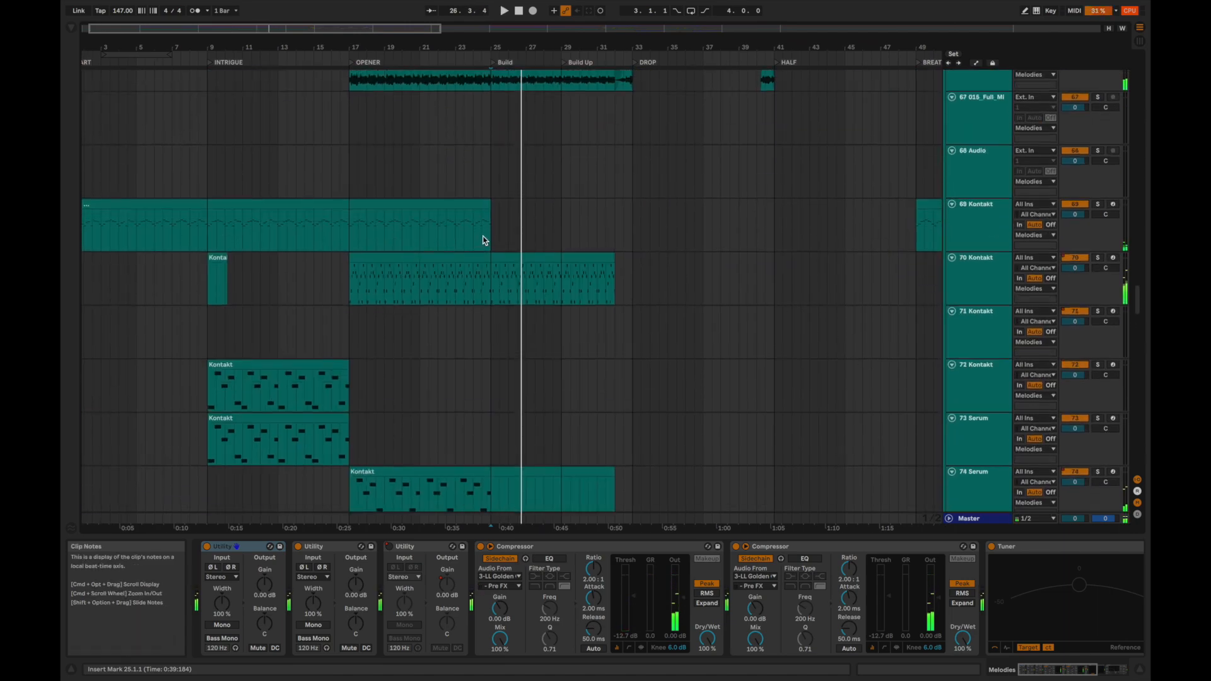
scroll(484, 240, down, 5)
key(space)
click(492, 188)
scroll(490, 243, down, 2)
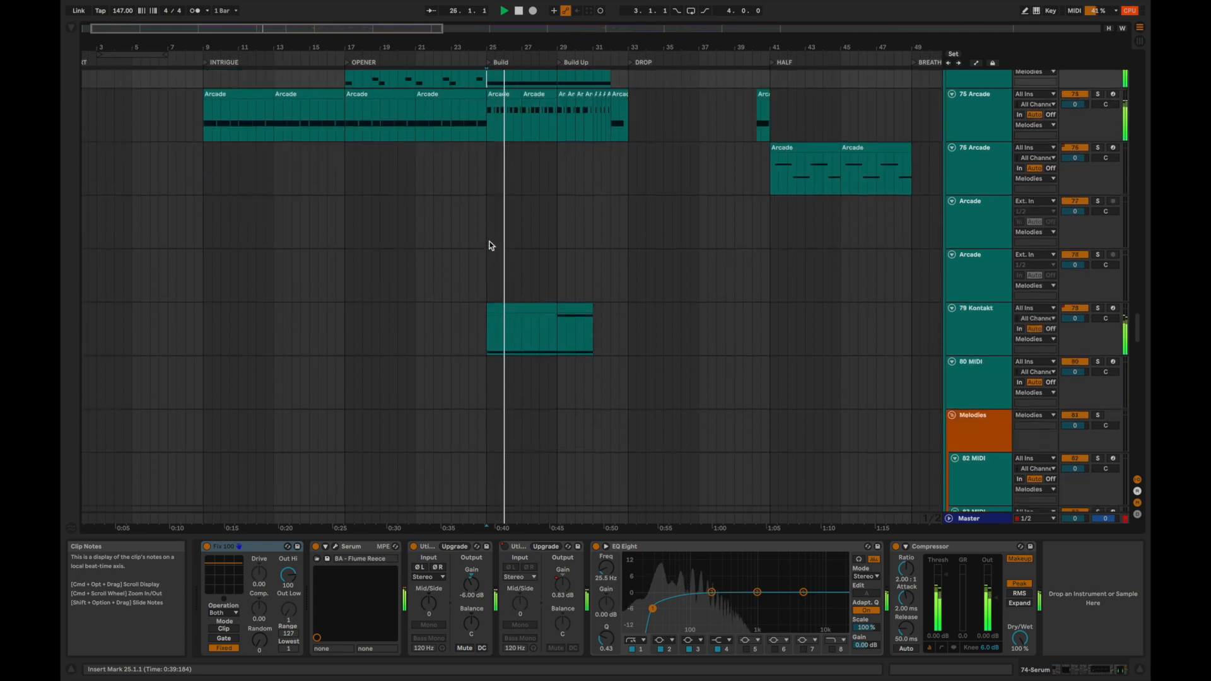
Examine the device chains of 79 Kontakt and 75 Arcade while the Build and Build Up sections play.
scroll(491, 245, down, 1)
click(487, 313)
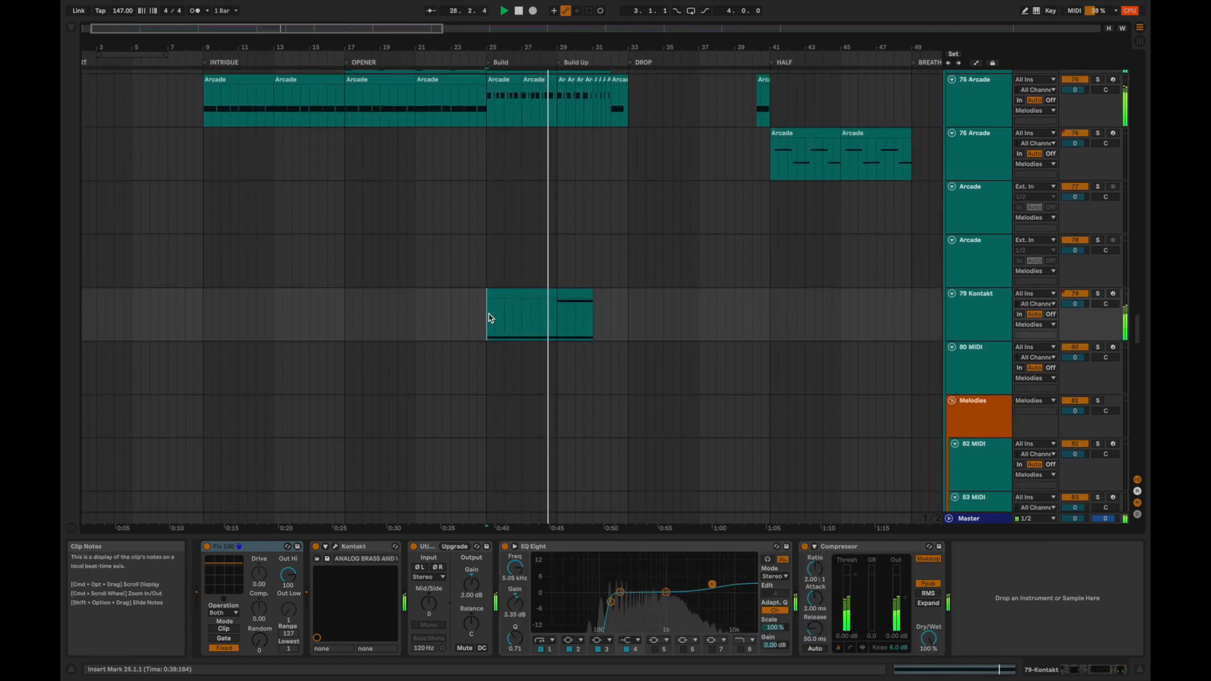
scroll(571, 317, up, 3)
click(562, 246)
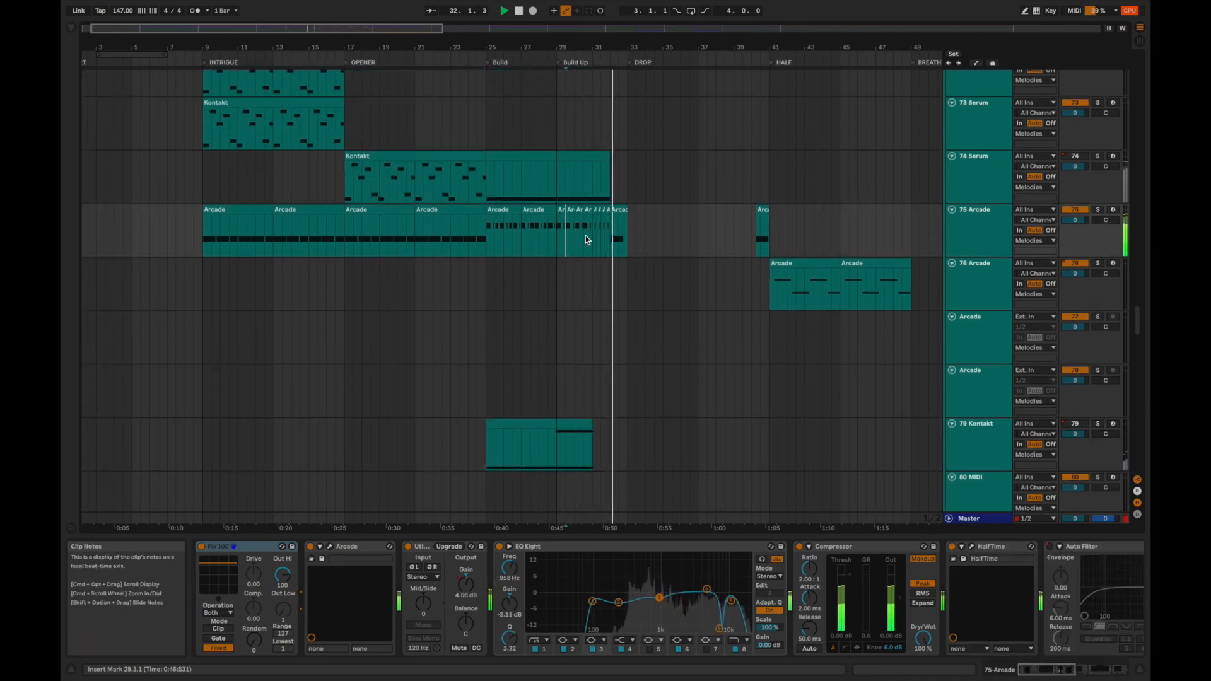
Play from bar 32 into the DROP section with all track groups collapsed and the system volume raised.
scroll(595, 239, up, 5)
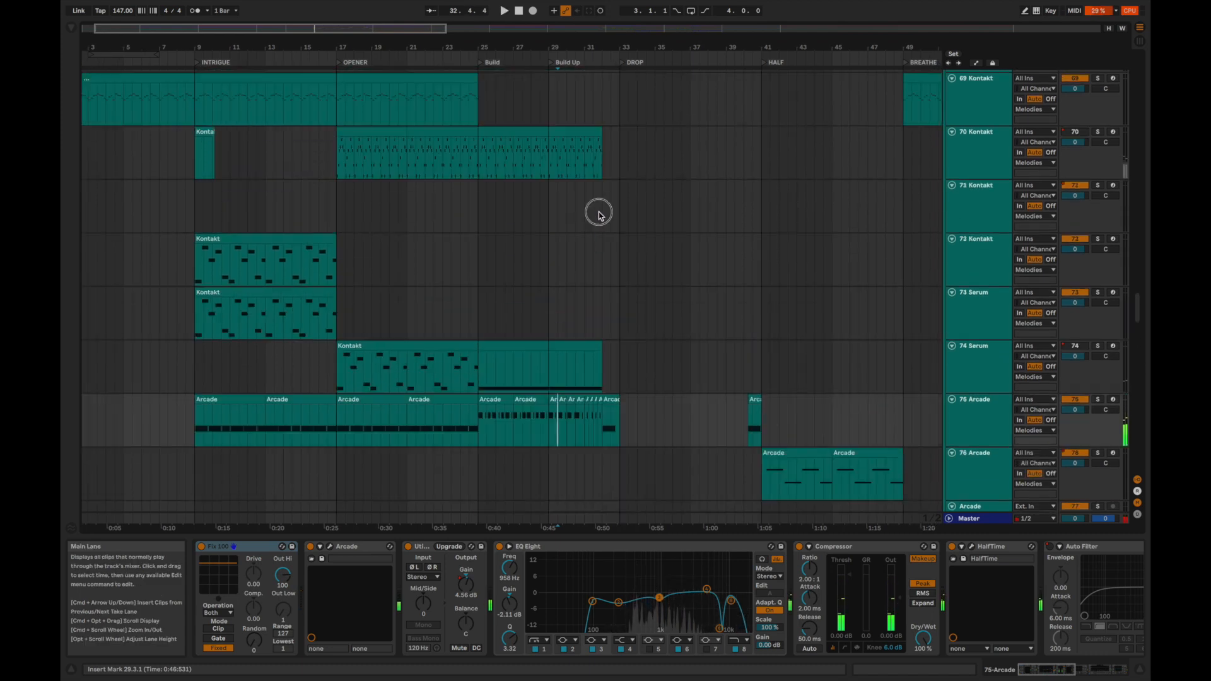
click(597, 213)
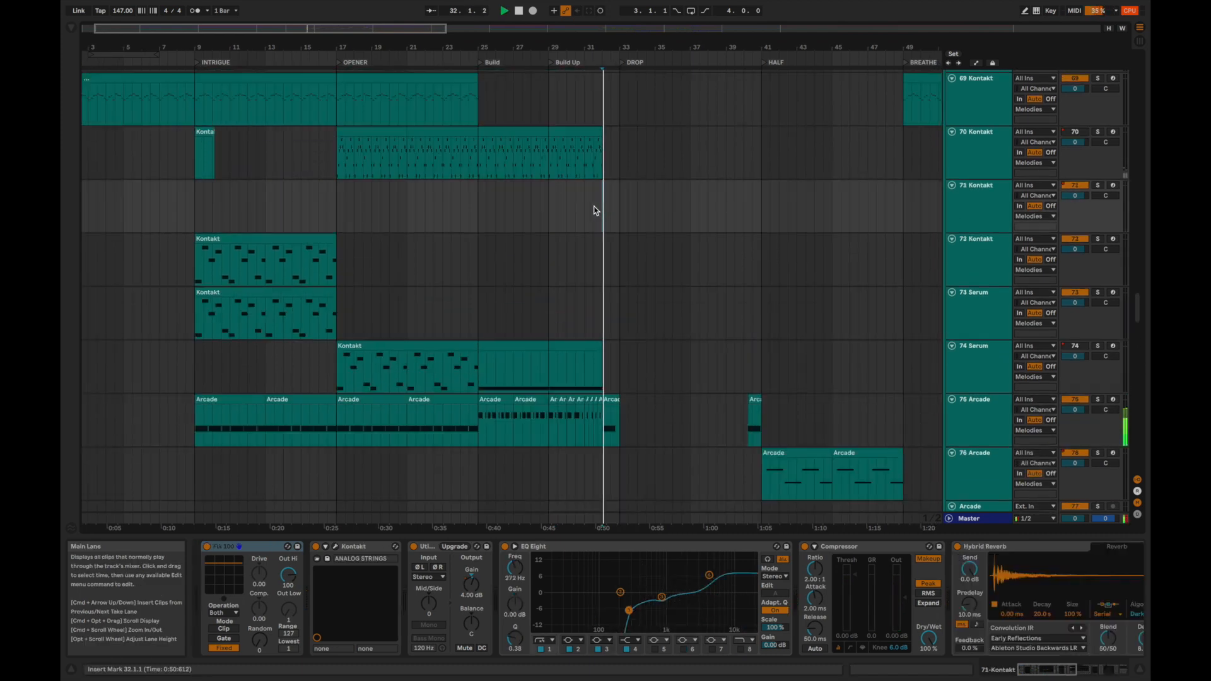
key(alt+u)
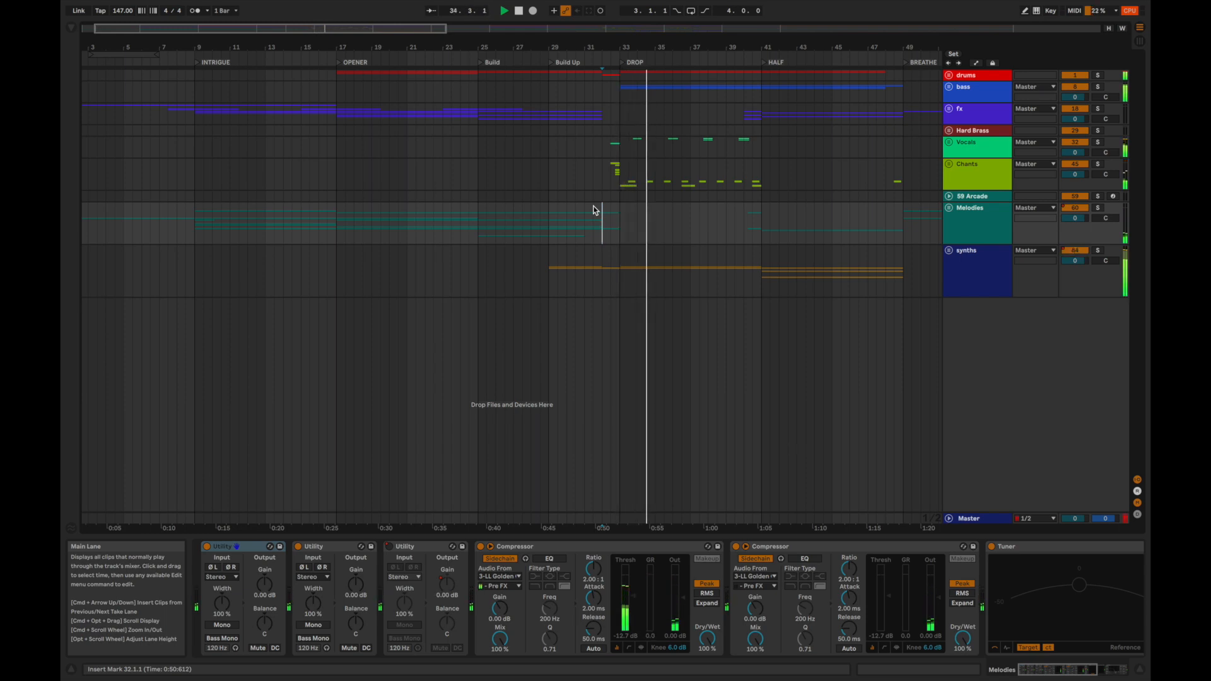
key(XF86AudioRaiseVolume)
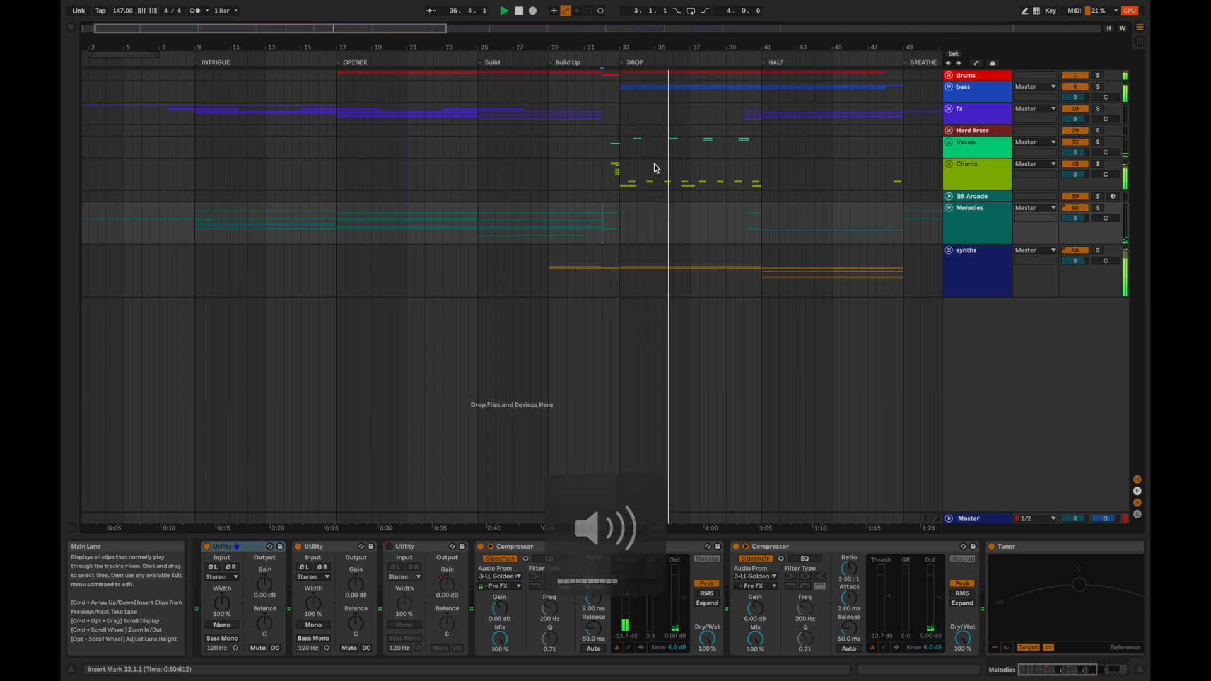
scroll(656, 165, right, 3)
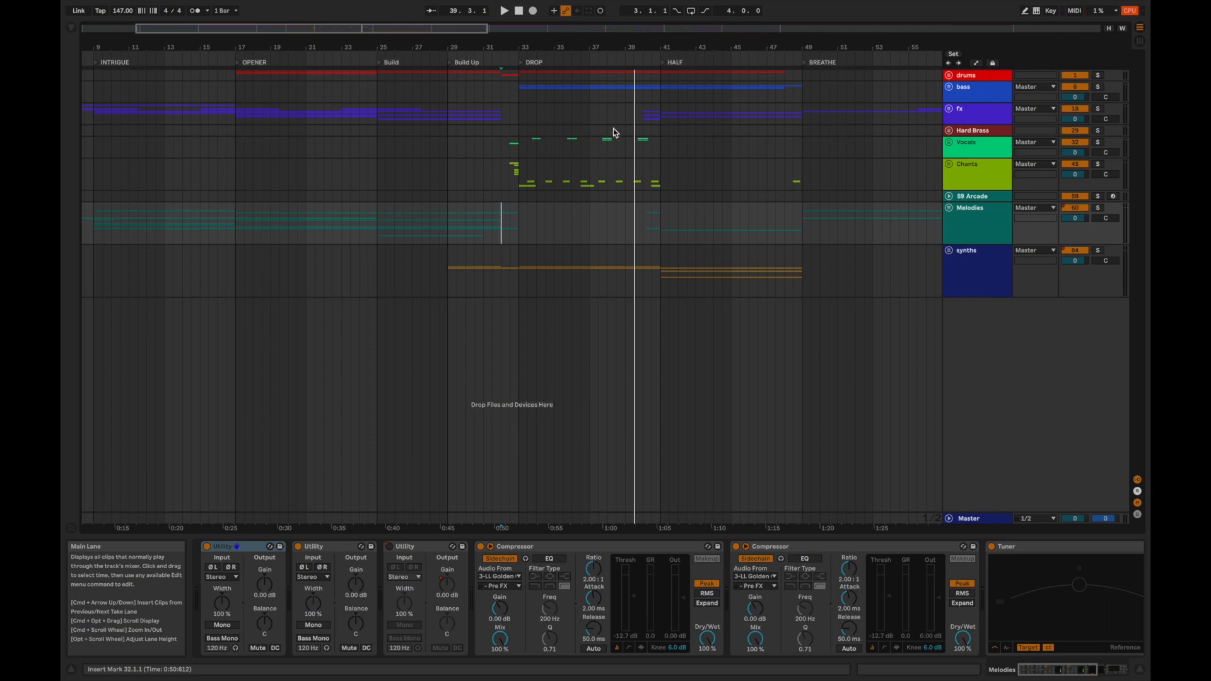
Audition the DROP section from bar 33 with the drums group soloed, adding the bass group to the solo.
click(518, 74)
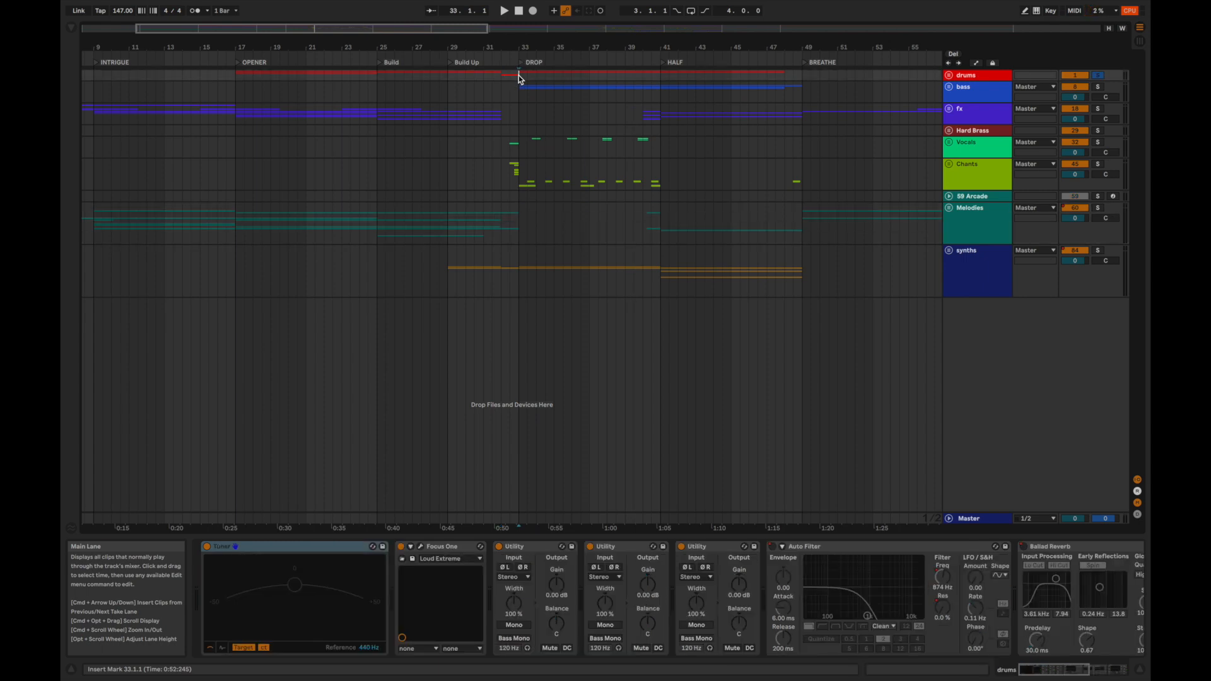
key(space)
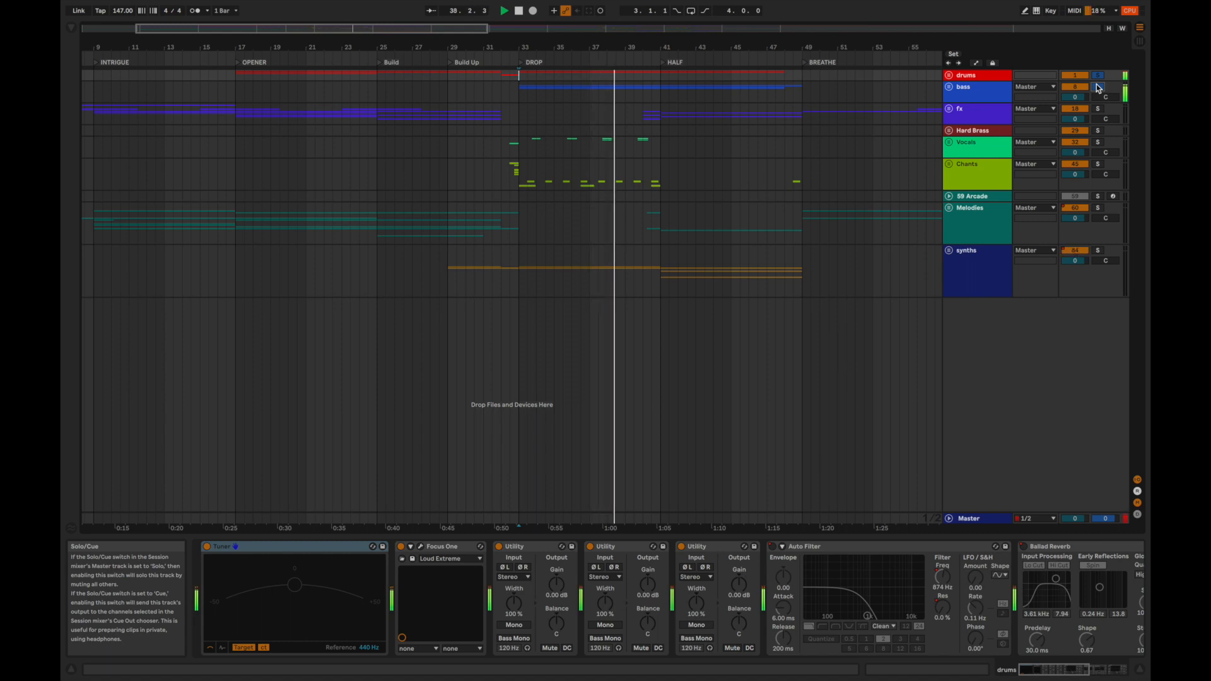
key(space)
Expand the bass group and audition the 11 Bizzy 808 track soloed from the start of the DROP at bar 33.
click(517, 91)
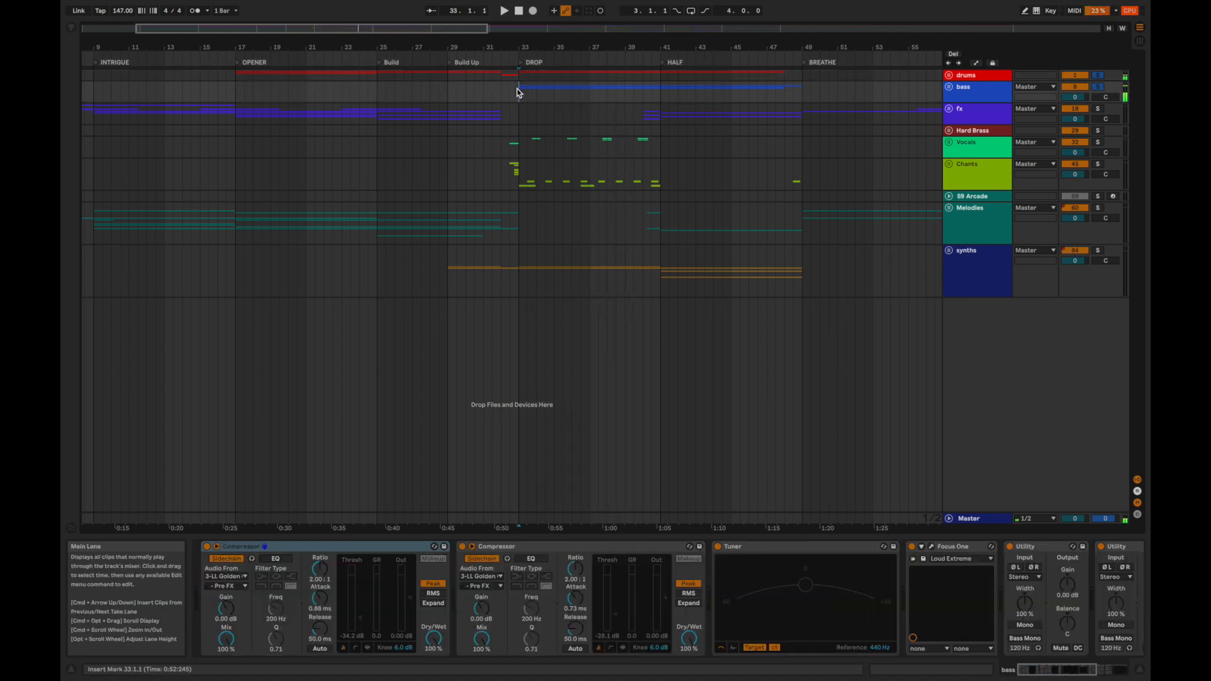
key(alt+u)
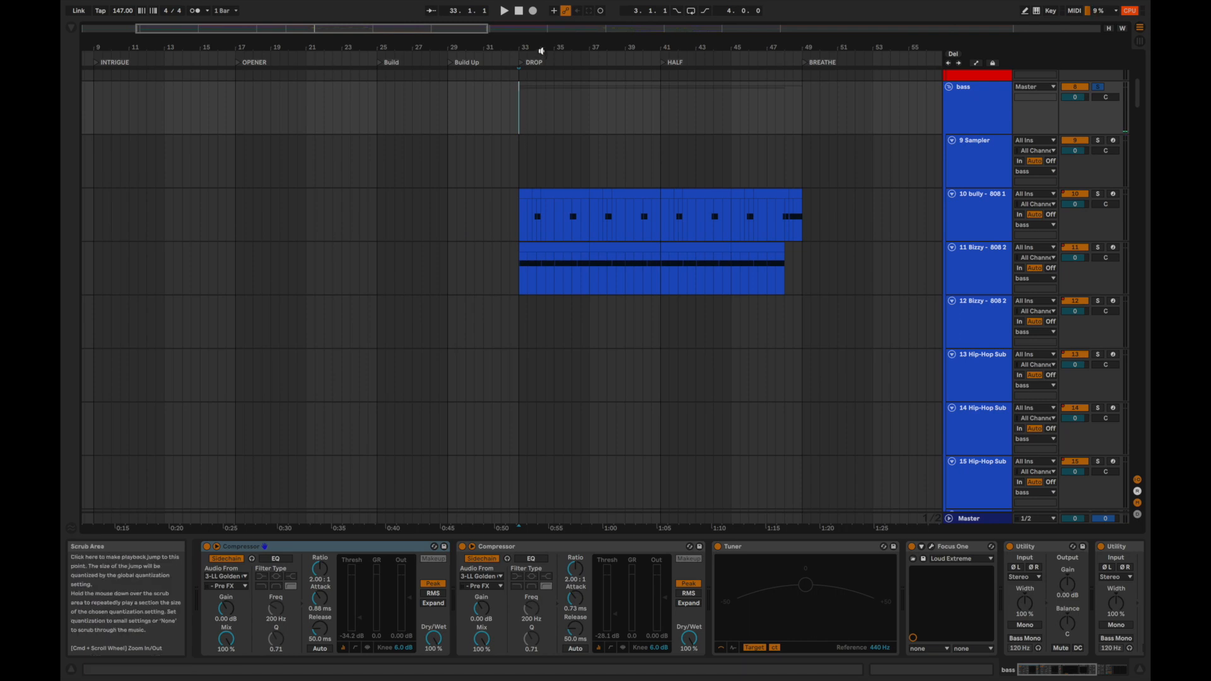
drag(542, 46, 542, 78)
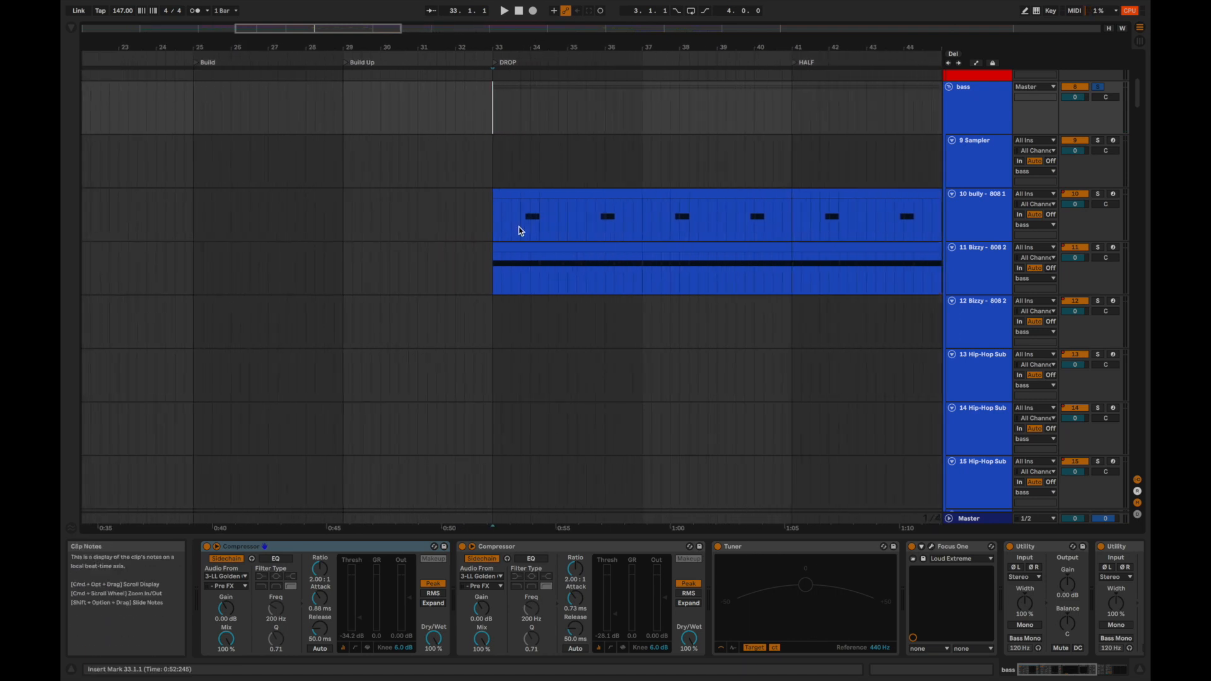
click(490, 279)
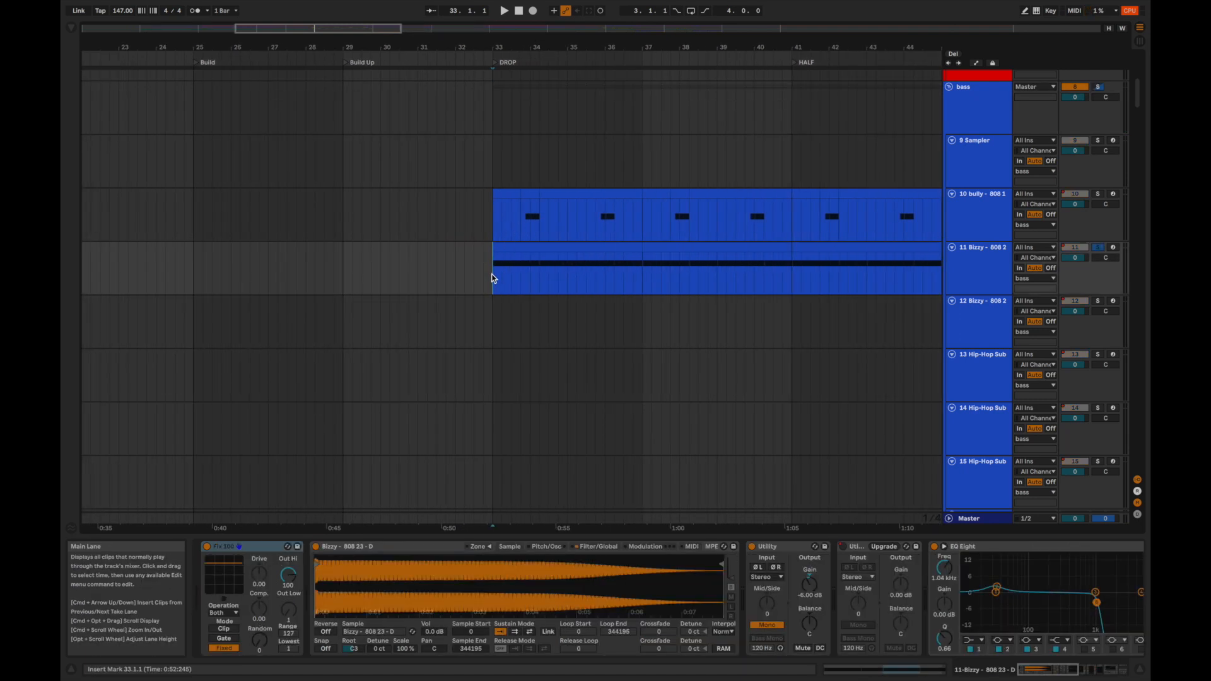
key(space)
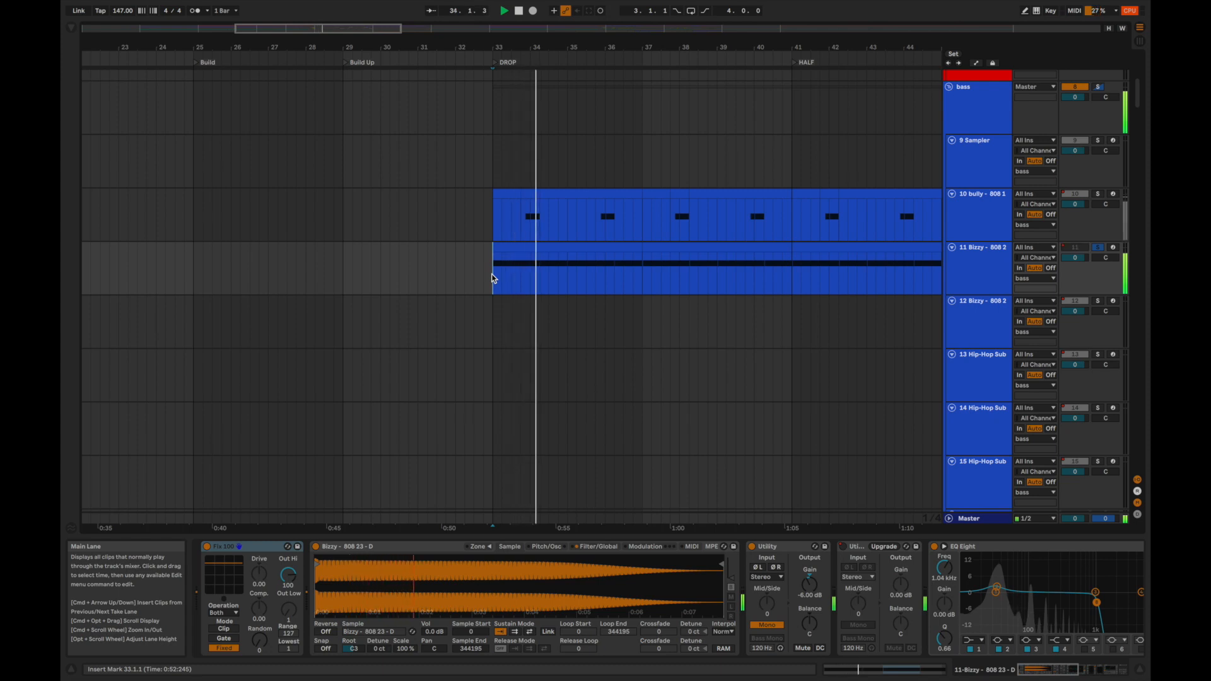
key(space)
key(space)
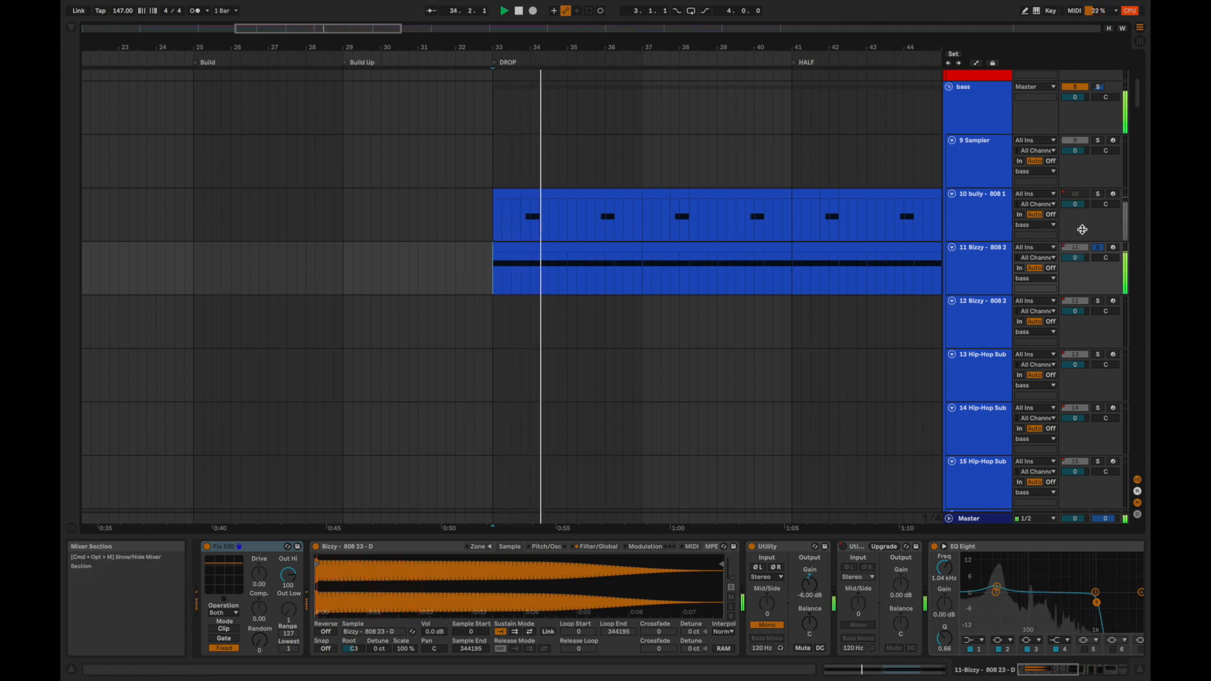
key(space)
Solo the whole bass group, replay the DROP section from bar 33 and examine the 10 bully 808 track's devices.
click(1099, 87)
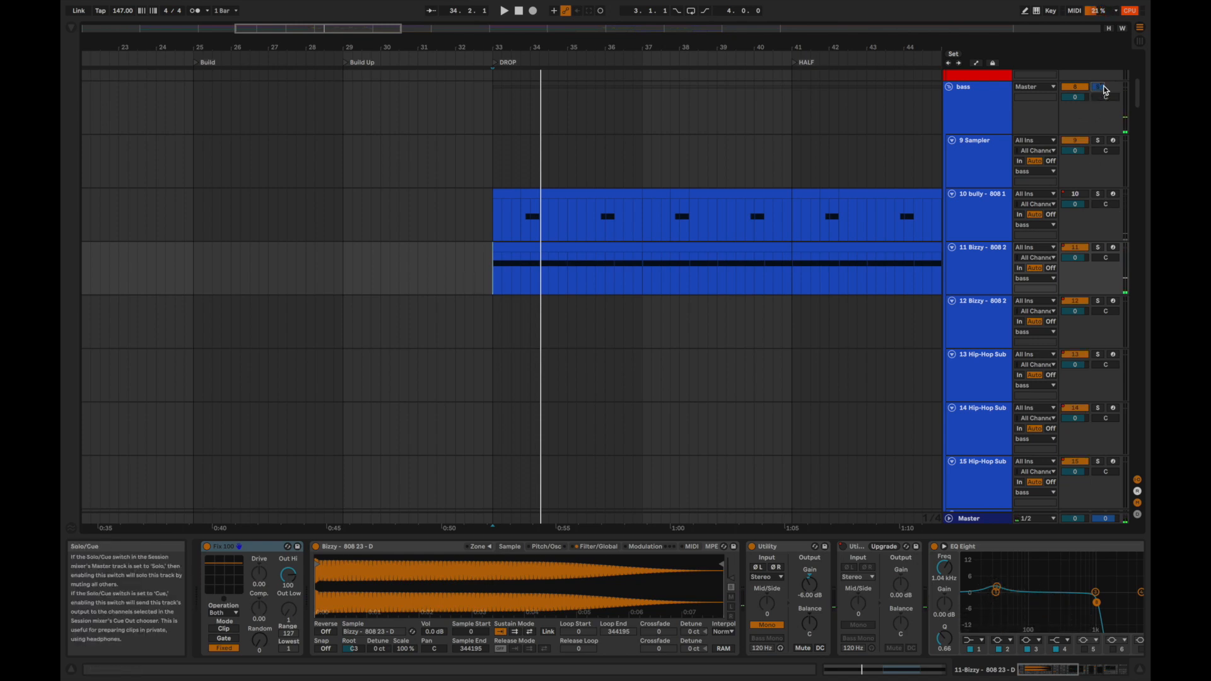
key(space)
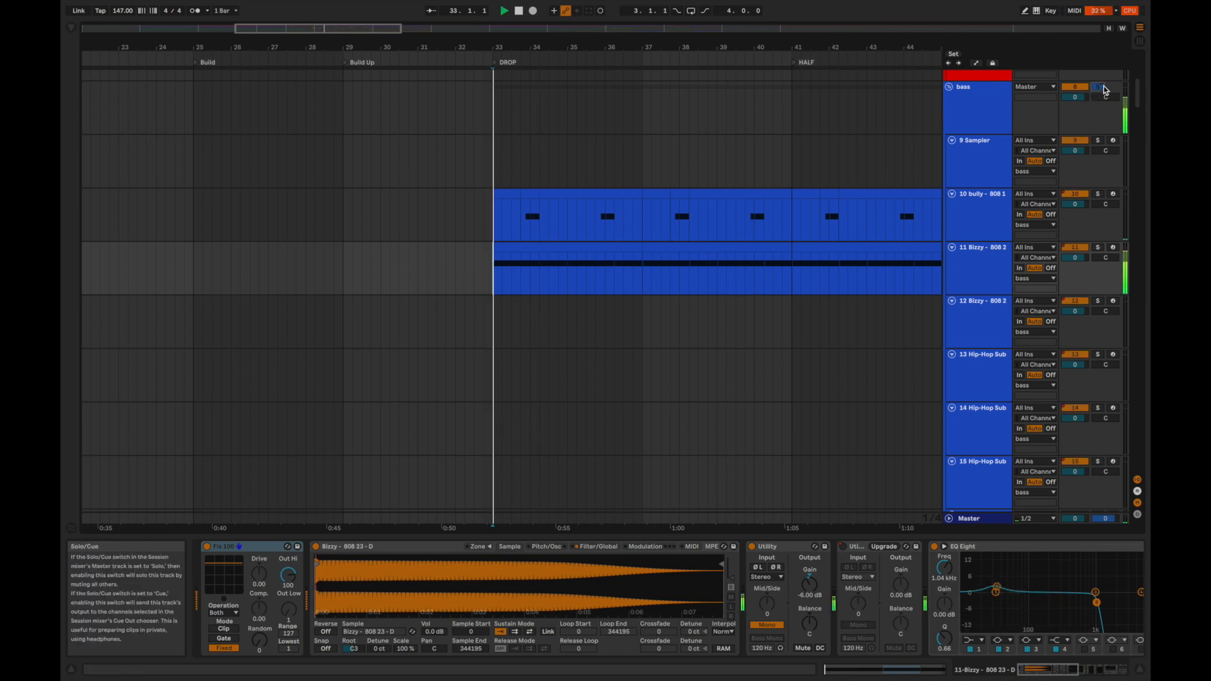
click(596, 218)
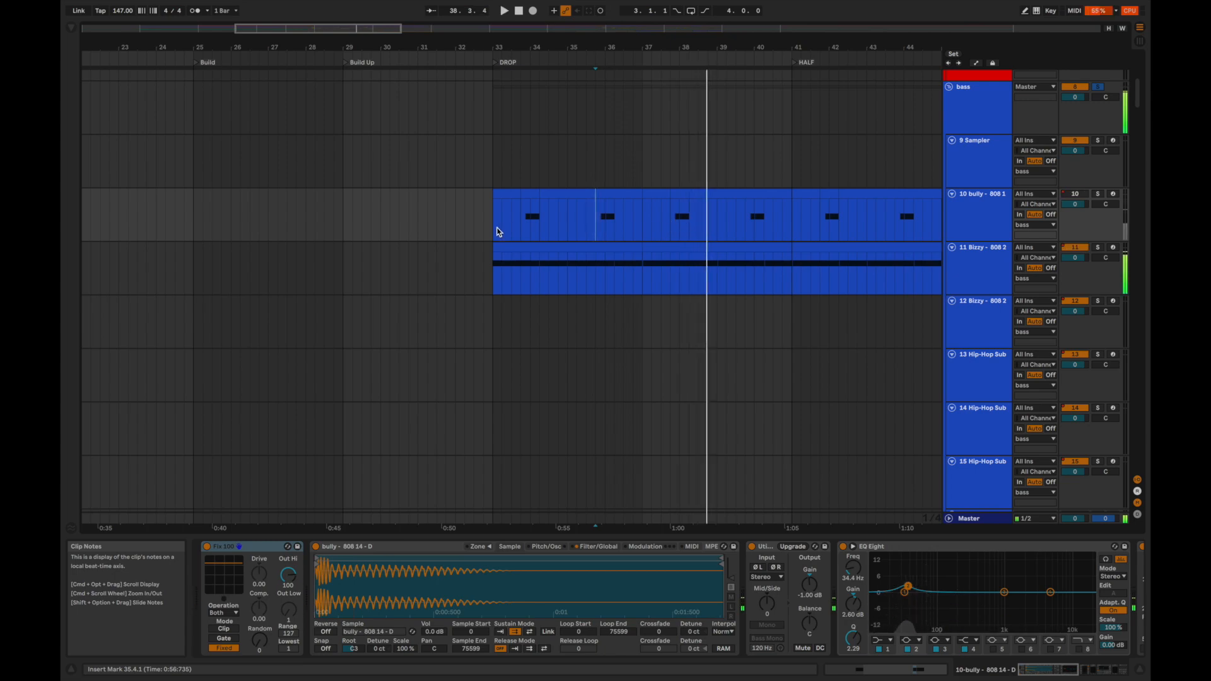
Solo the 36 Audio 2 track in the Drop Vox group and audition its vocal chops from 33.4 in the DROP.
click(516, 218)
key(space)
scroll(517, 218, down, 15)
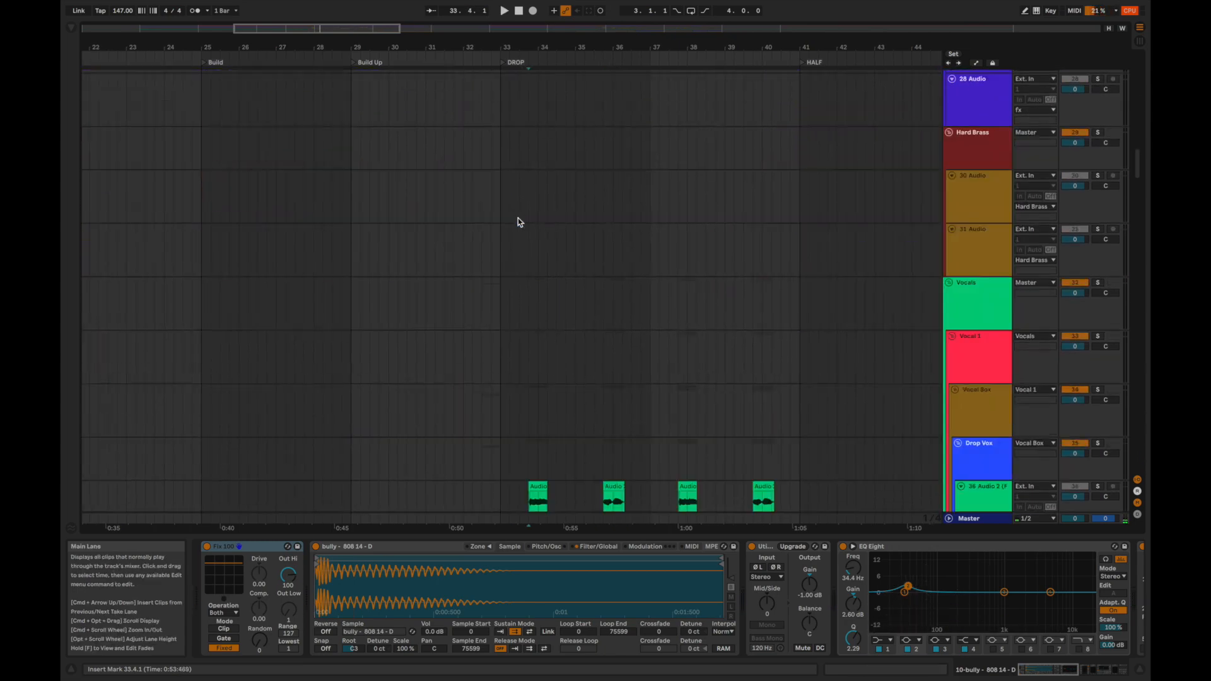
scroll(568, 202, up, 1)
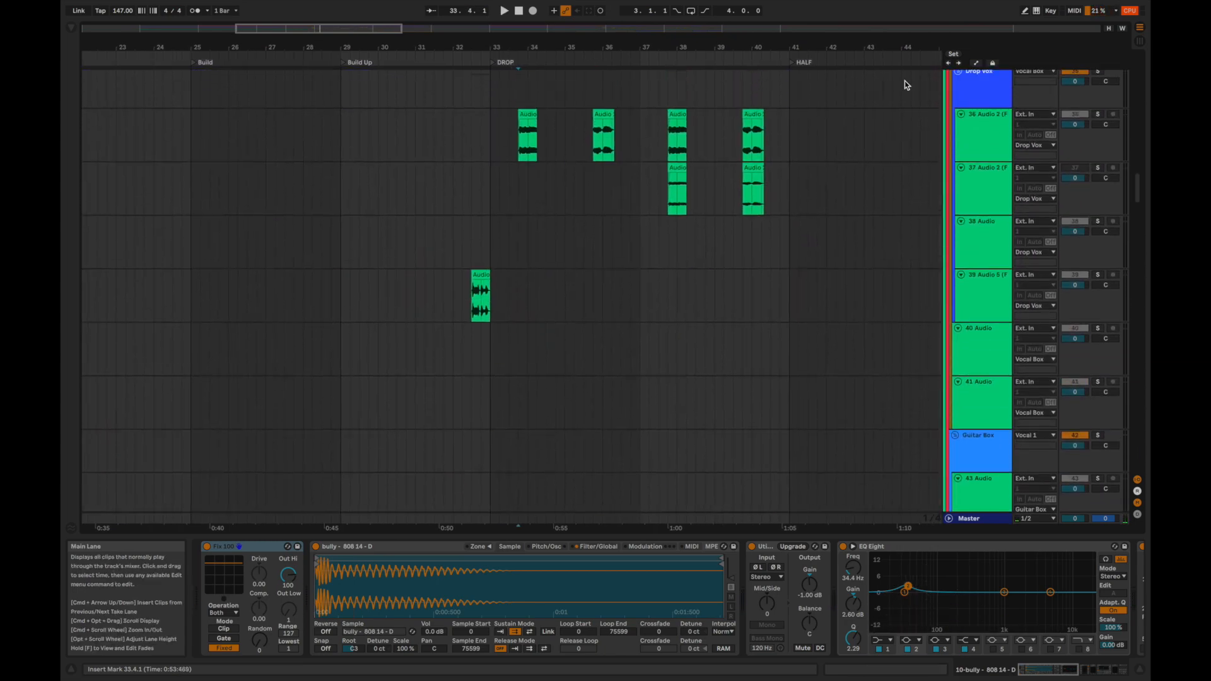
click(1097, 114)
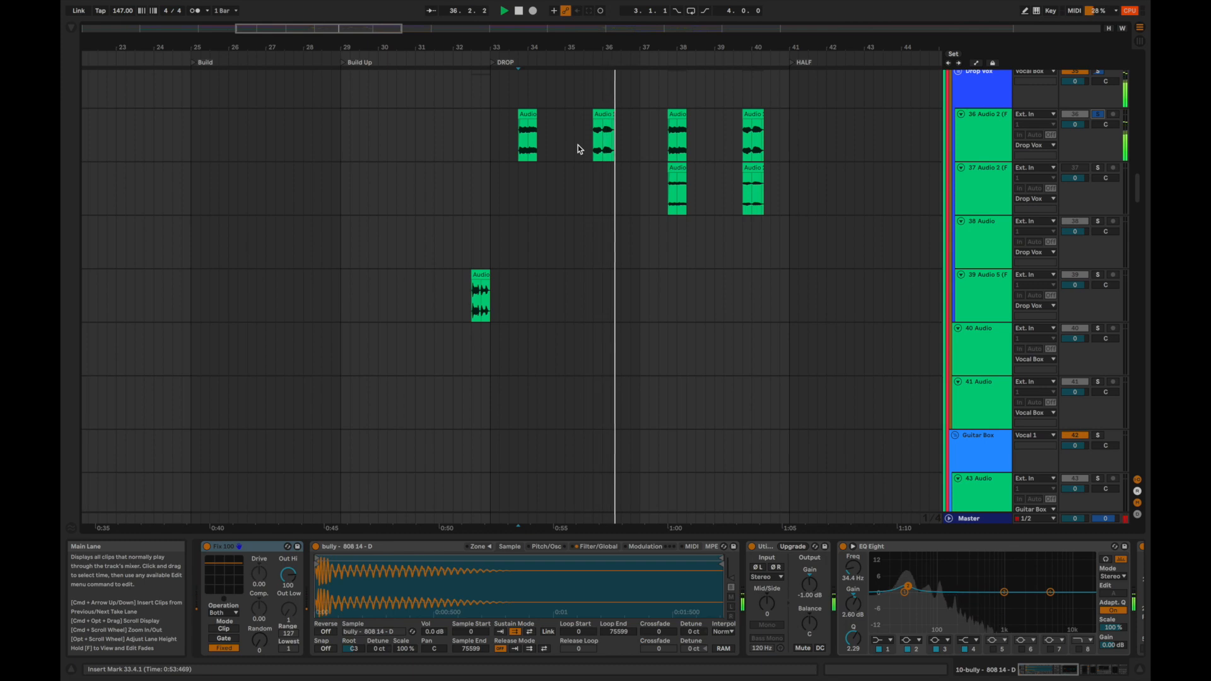
key(space)
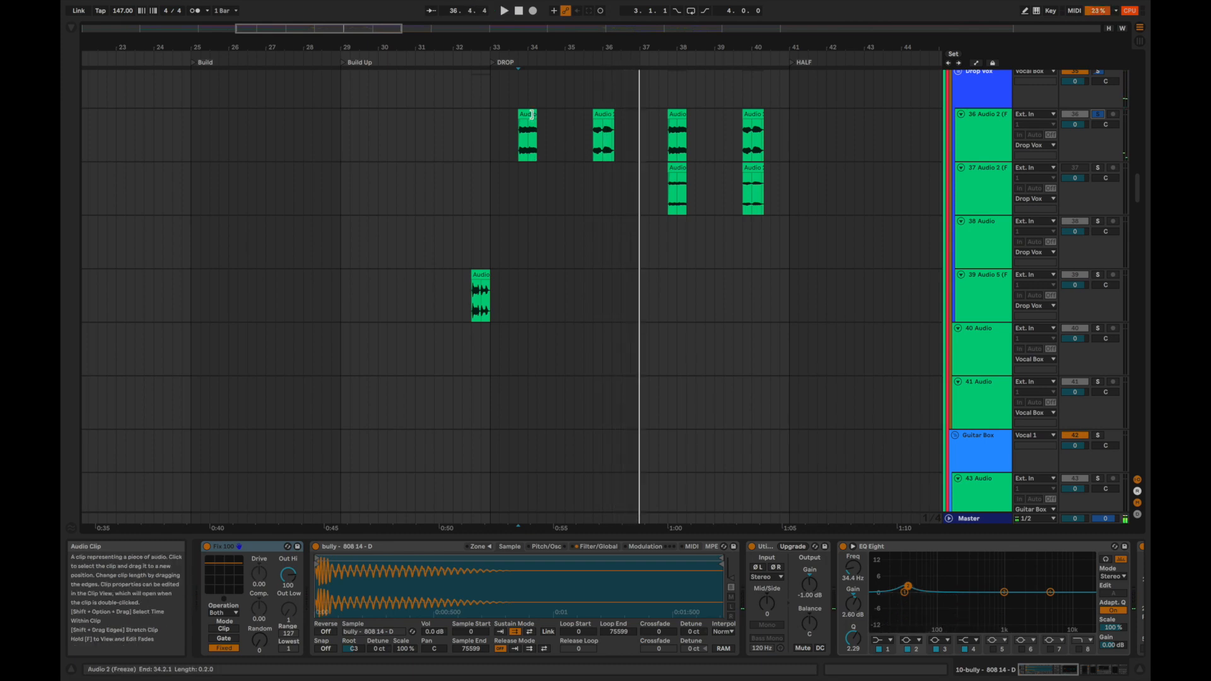
Select the first vocal clip on 36 Audio 2, examine its Manipulator effect and replay the clip.
click(532, 114)
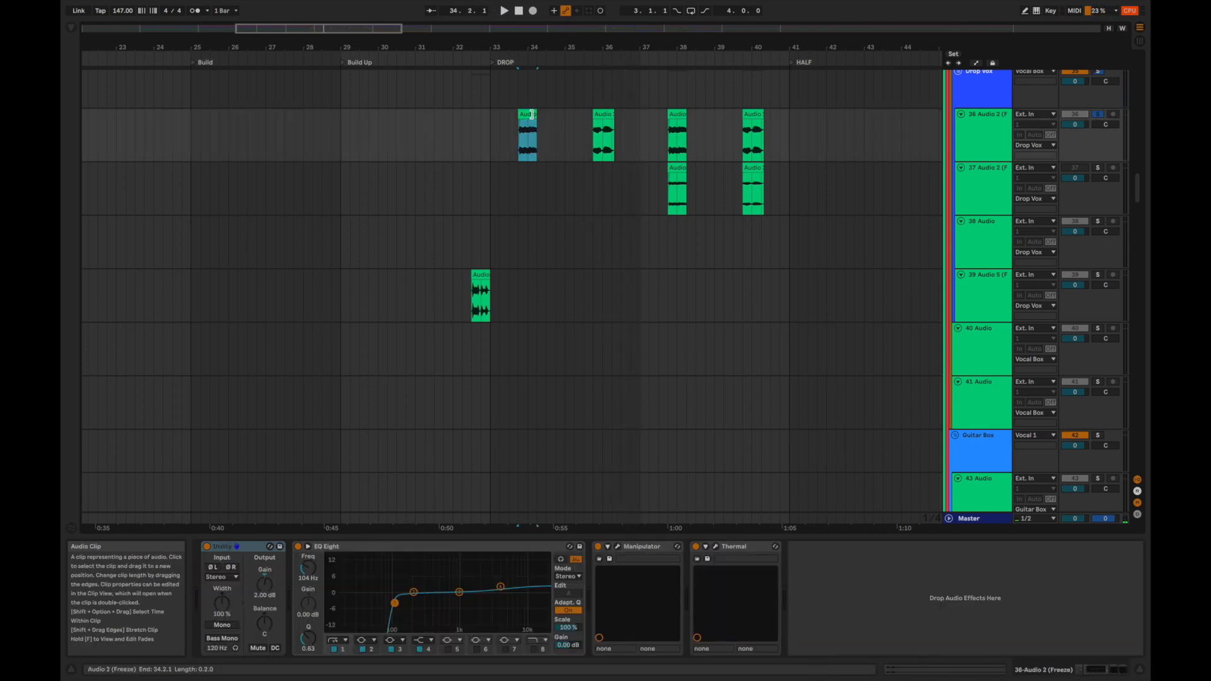
click(618, 546)
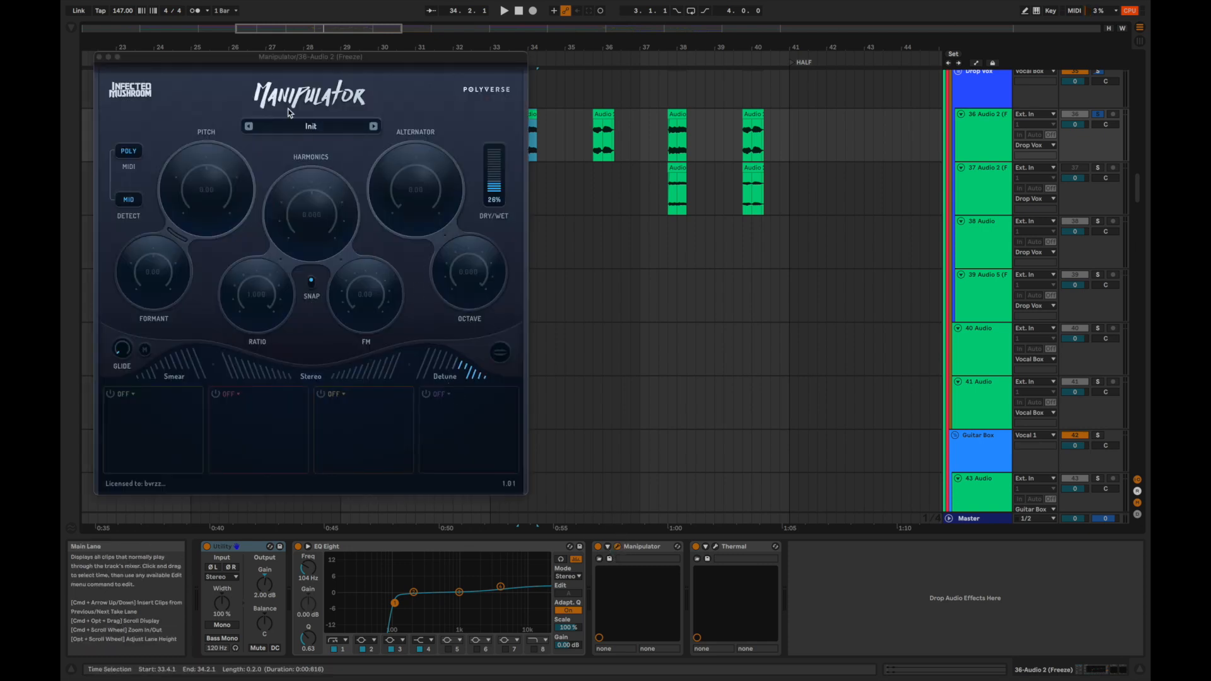
click(98, 57)
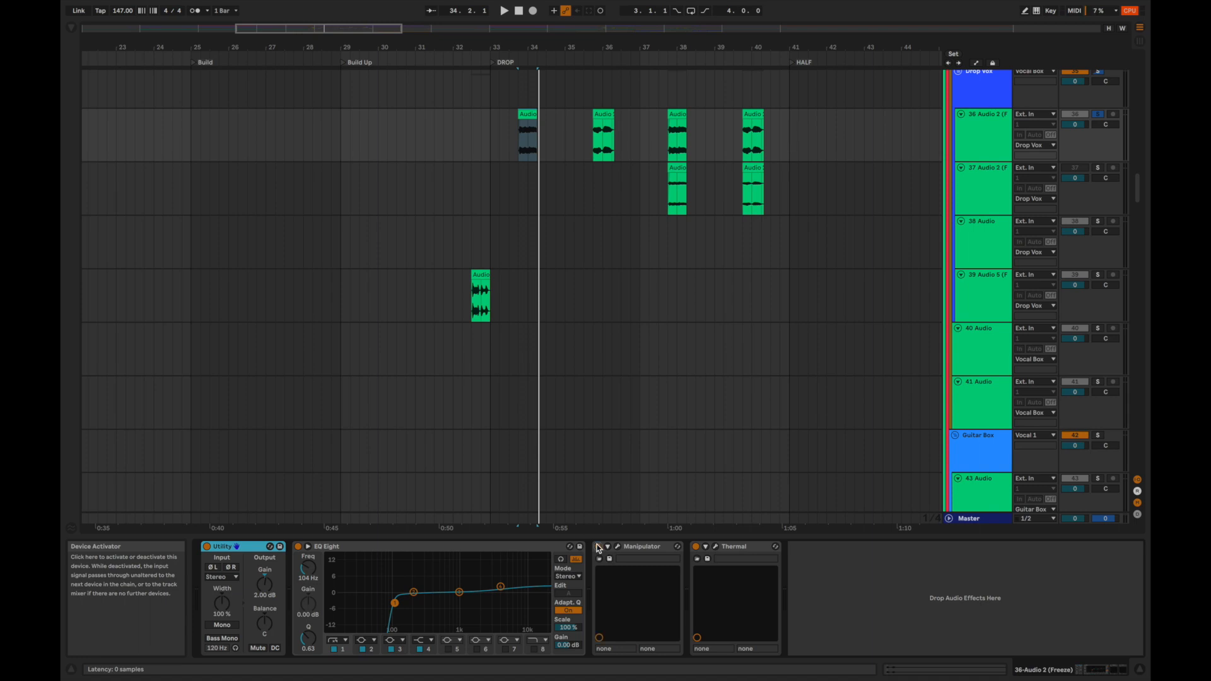
key(space)
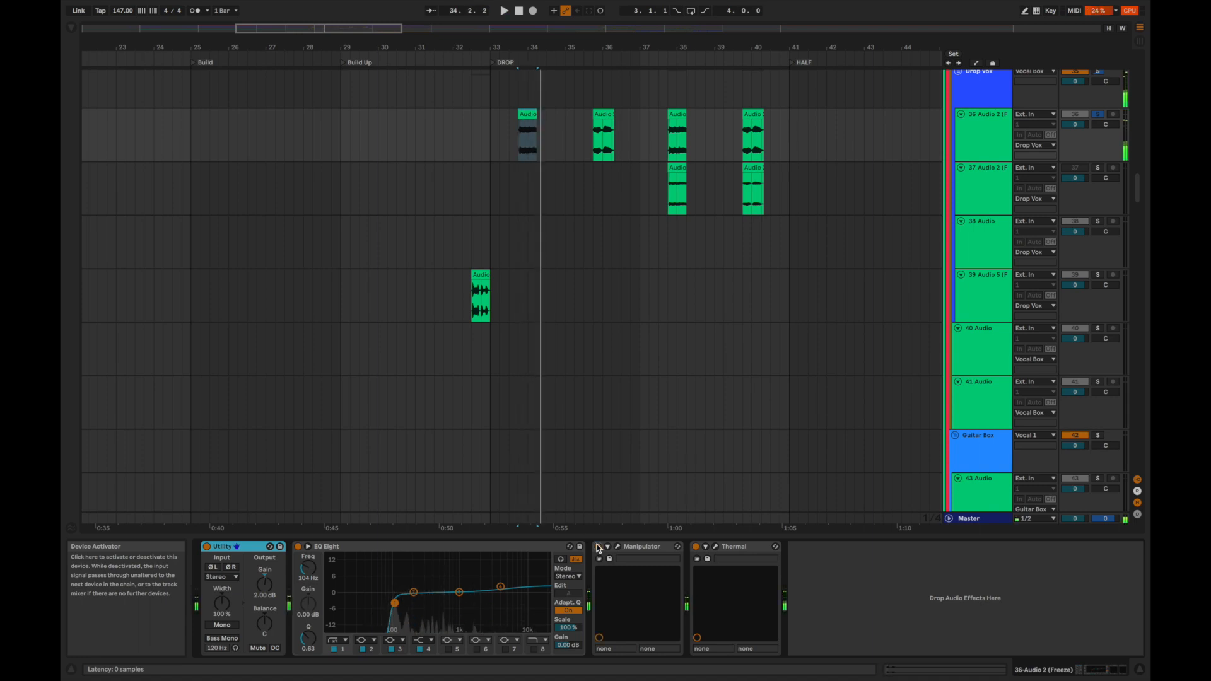
Examine the Thermal effect on 36 Audio 2 and compare the first vocal clip with Thermal bypassed and active.
click(716, 549)
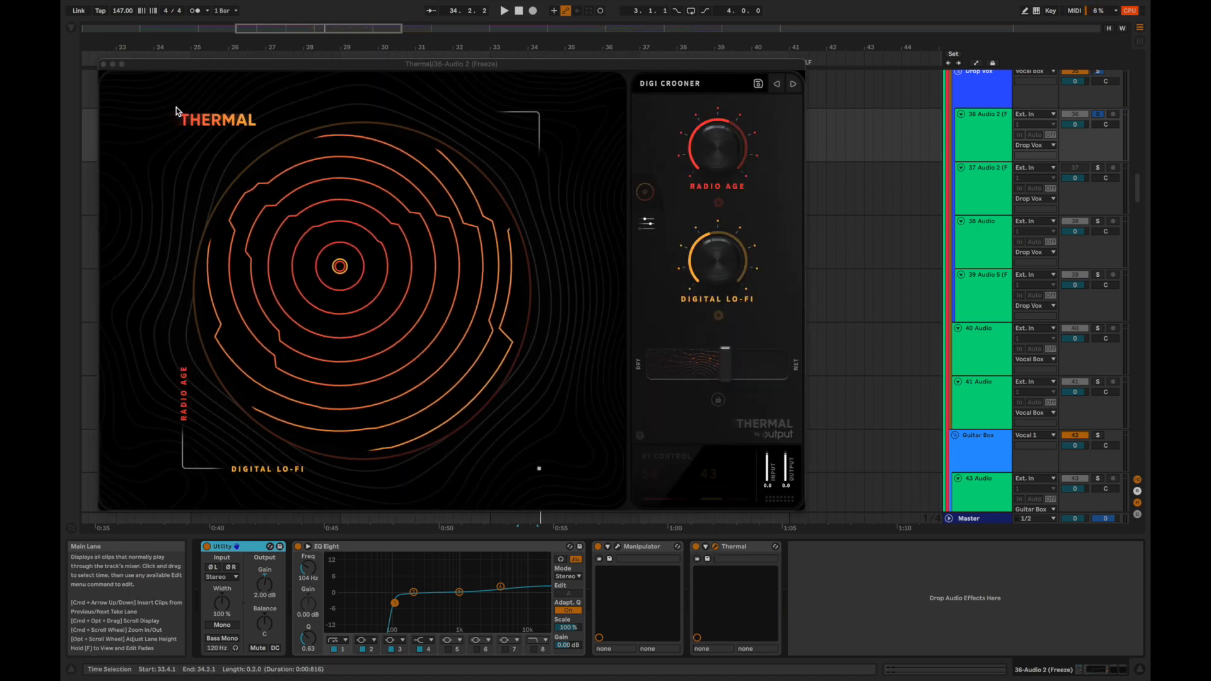
click(103, 64)
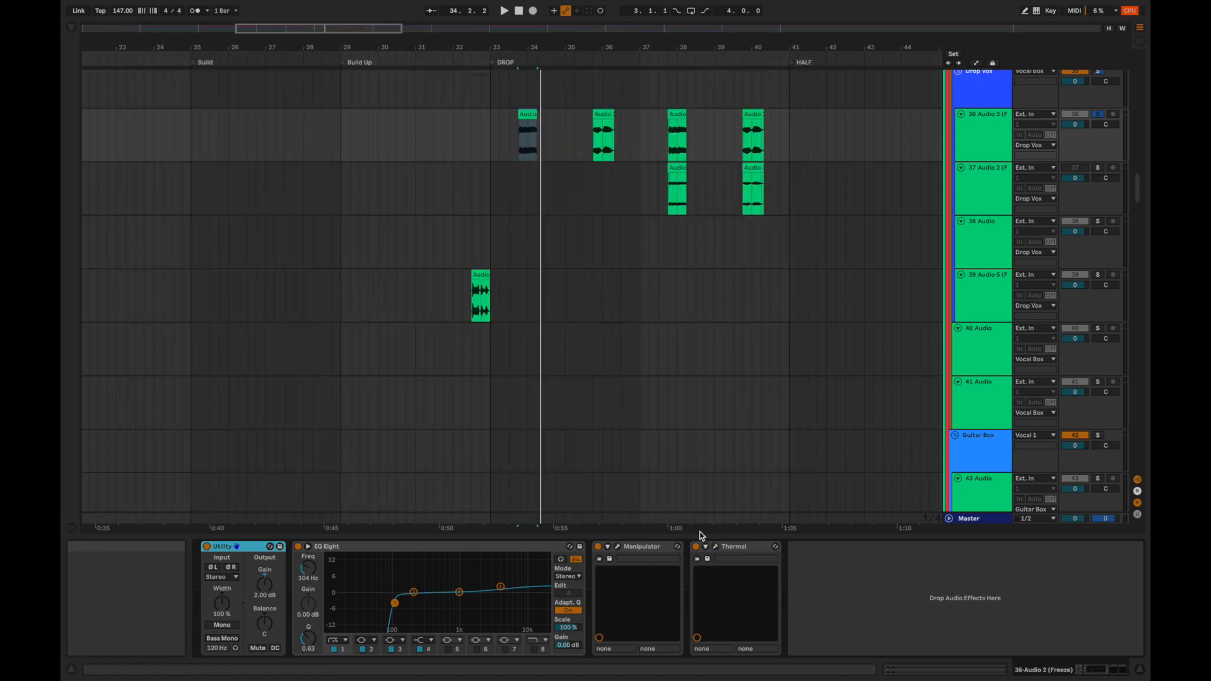
key(space)
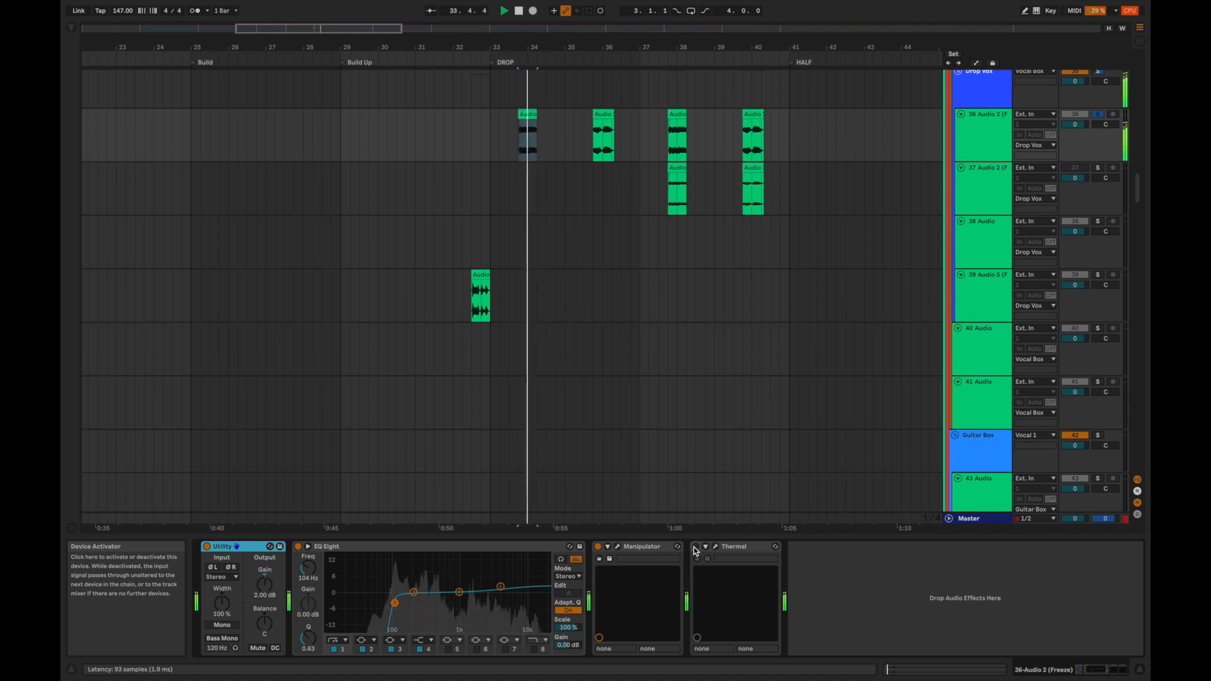
key(space)
key(space)
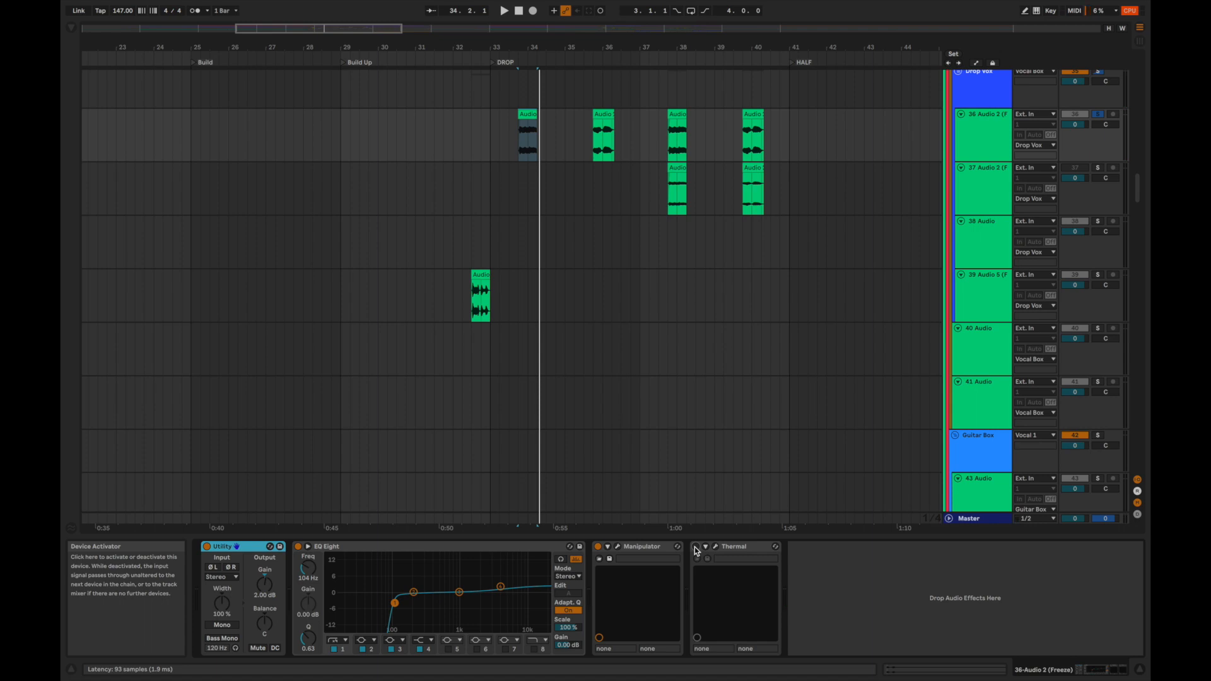
key(space)
key(space)
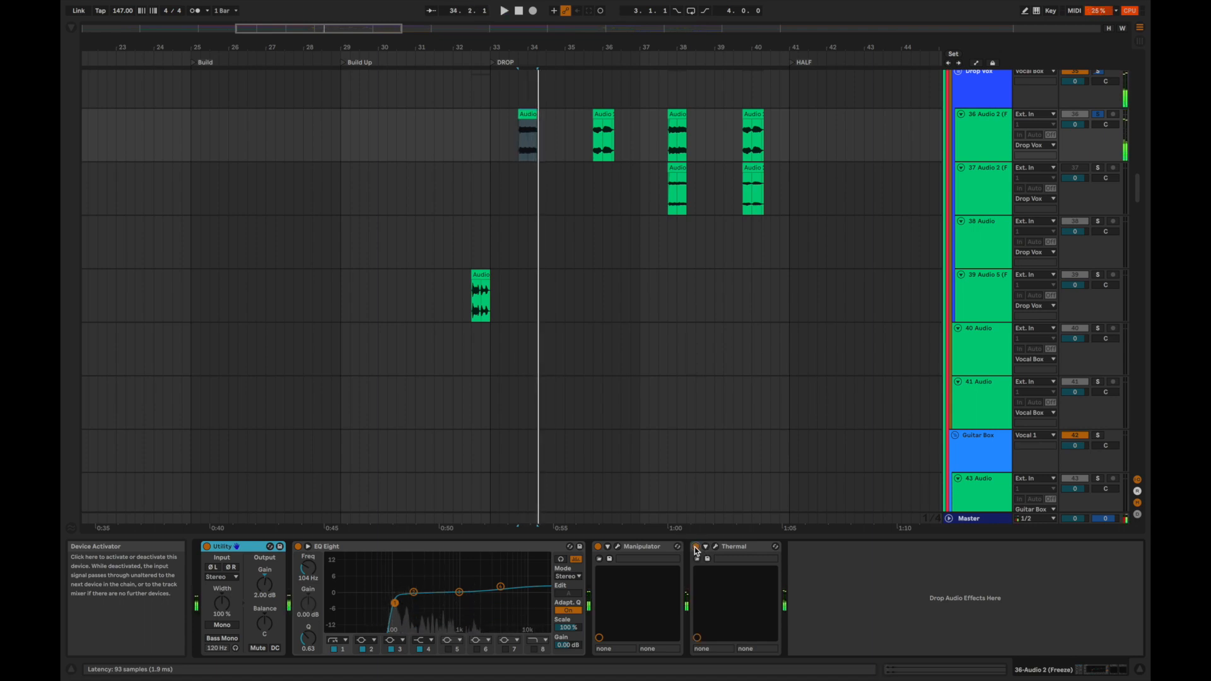
Clear the vocal track's solo and play the full mix from the first DROP vocal clip.
key(space)
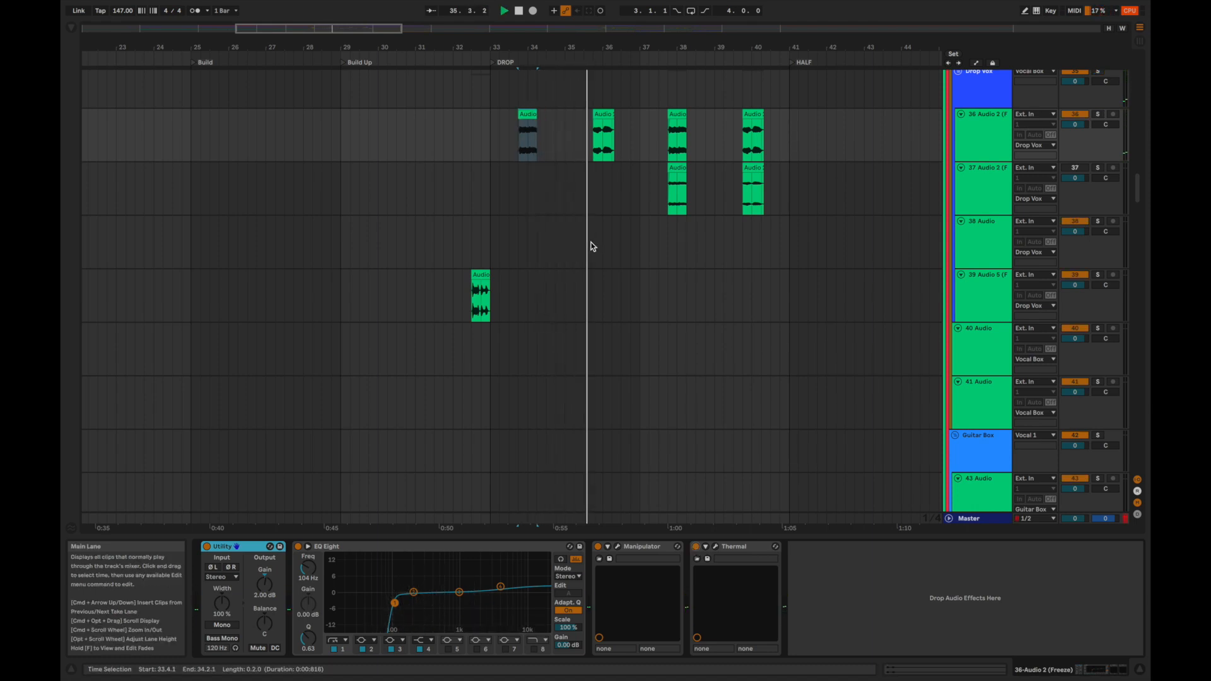
key(space)
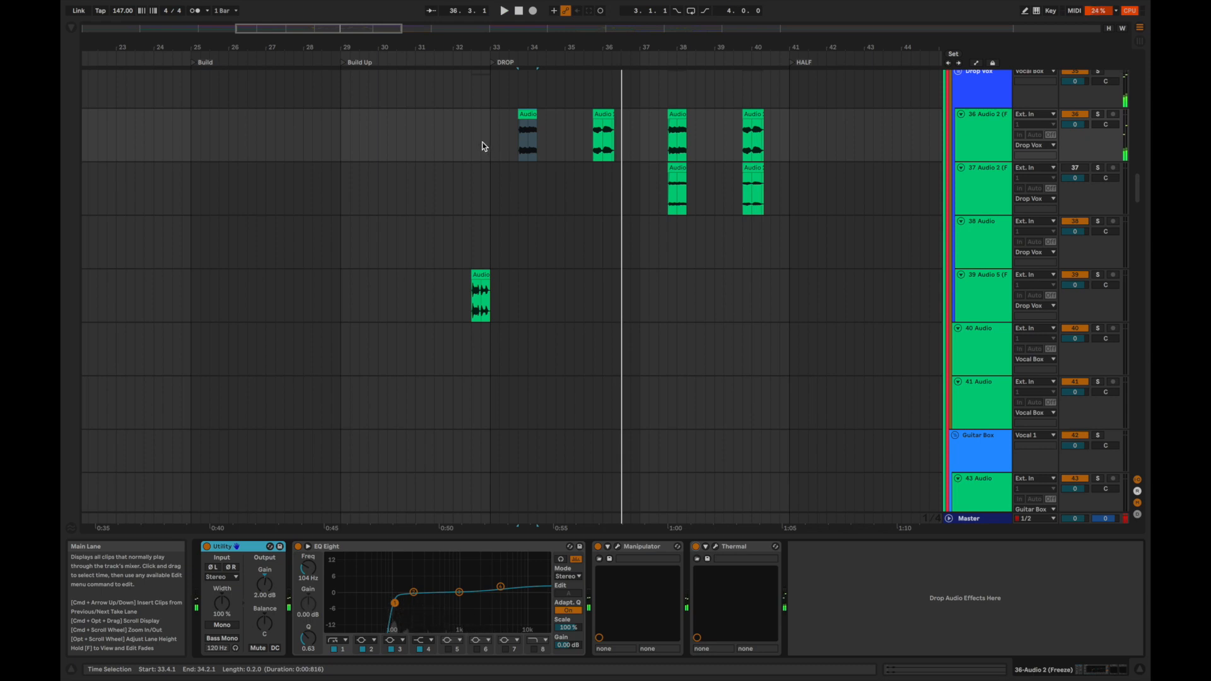
click(481, 146)
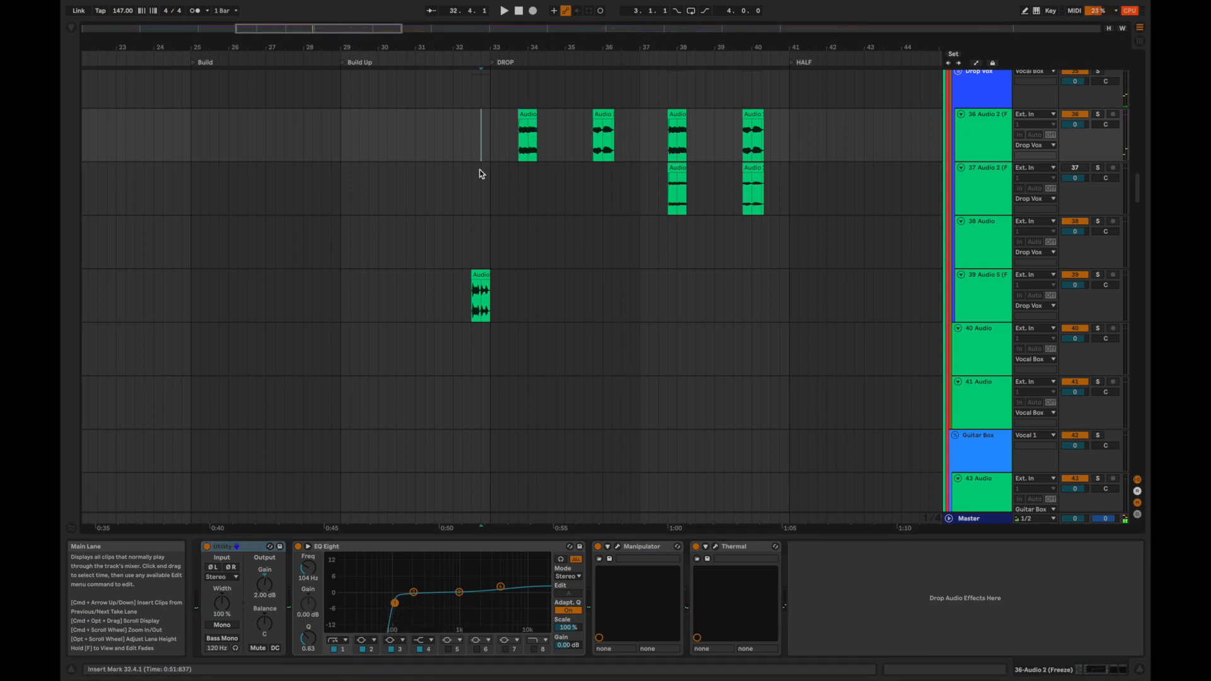
Audition the 39 Audio 5 vocal clip before the DROP soloed, and play it in the full mix from bar 32.
click(479, 277)
key(space)
key(space)
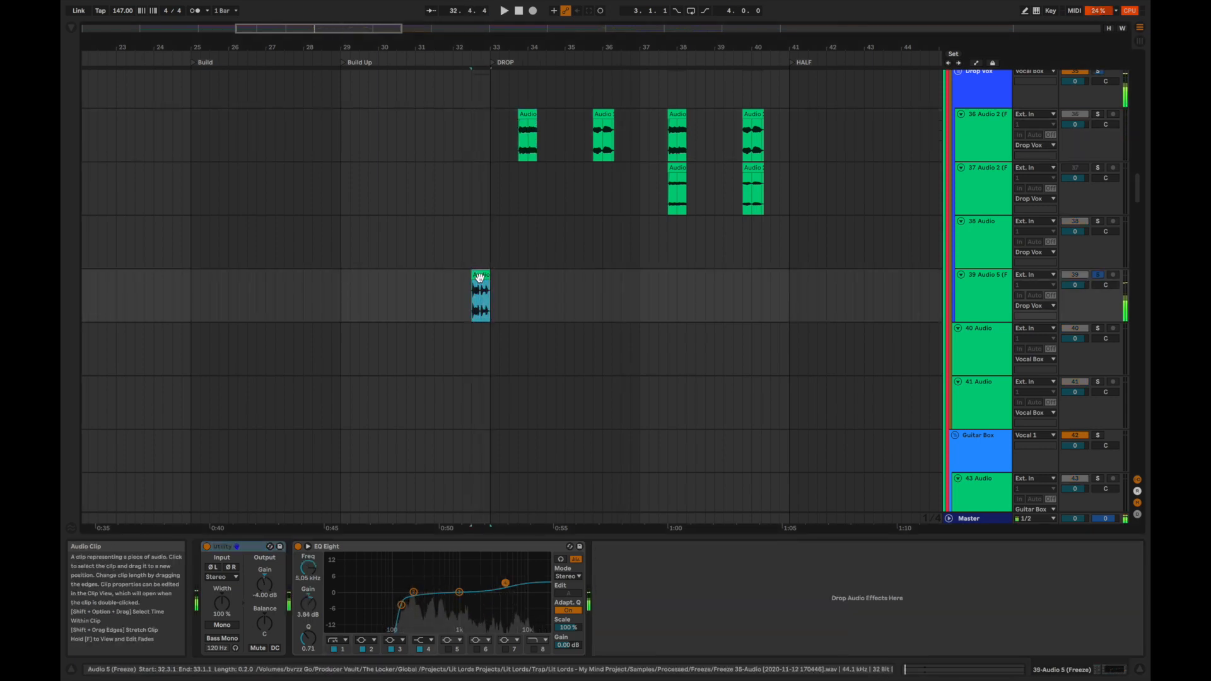
click(457, 281)
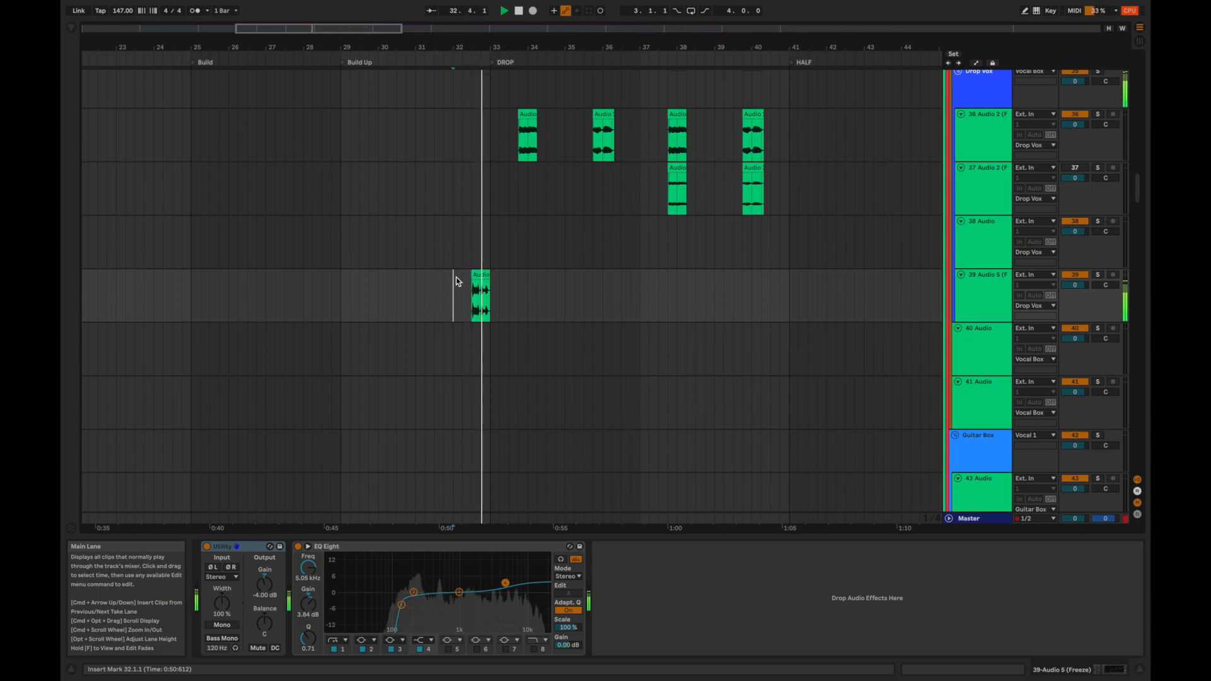
click(495, 298)
key(space)
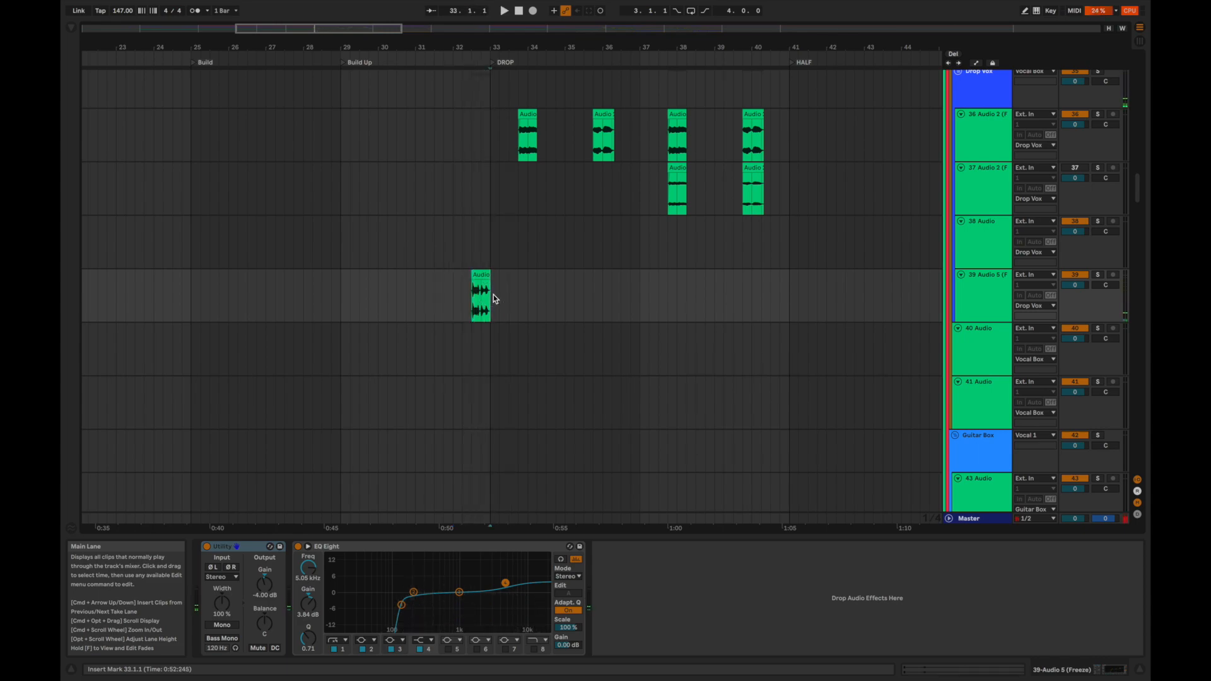
Find the d1 synth group, solo it and audition its layers from the start of the DROP at bar 33.
scroll(495, 298, down, 20)
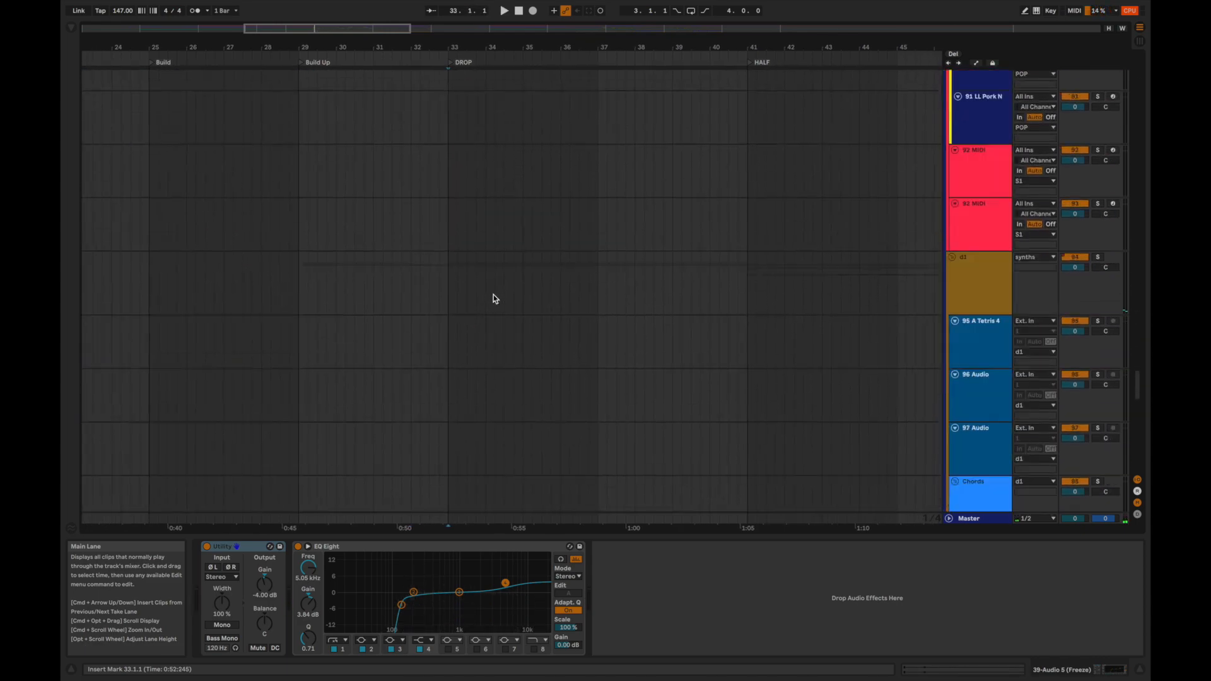
scroll(493, 298, down, 5)
scroll(493, 298, left, 2)
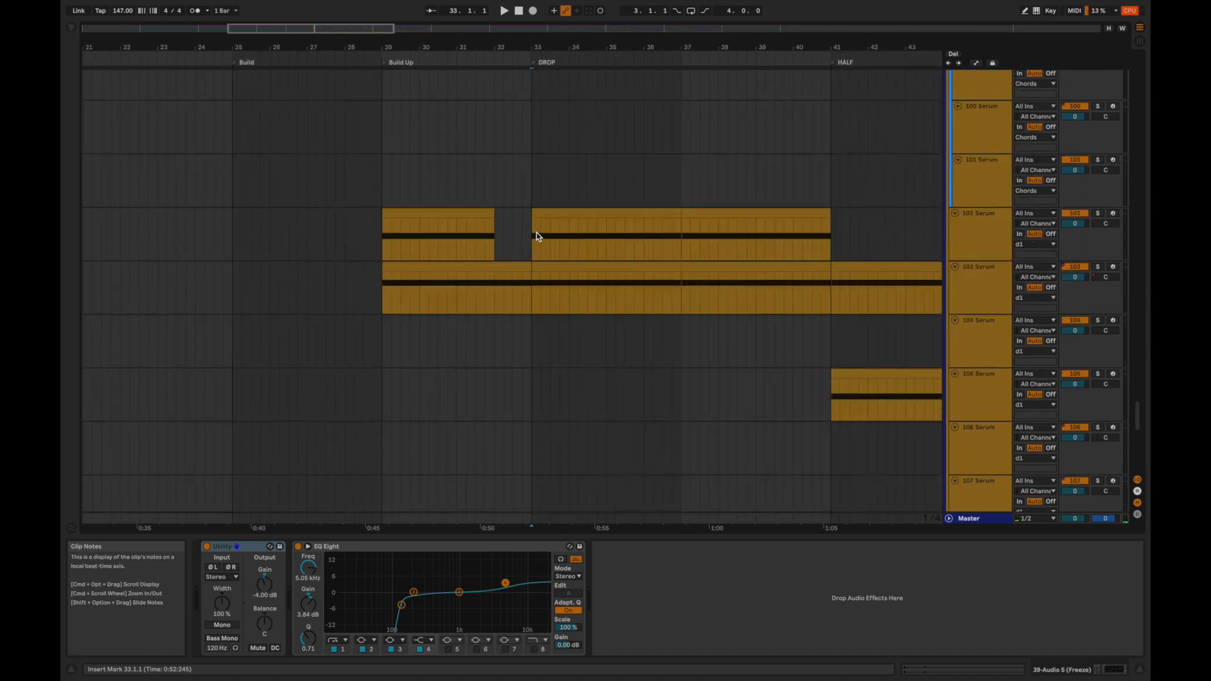
scroll(535, 235, up, 8)
scroll(998, 273, up, 5)
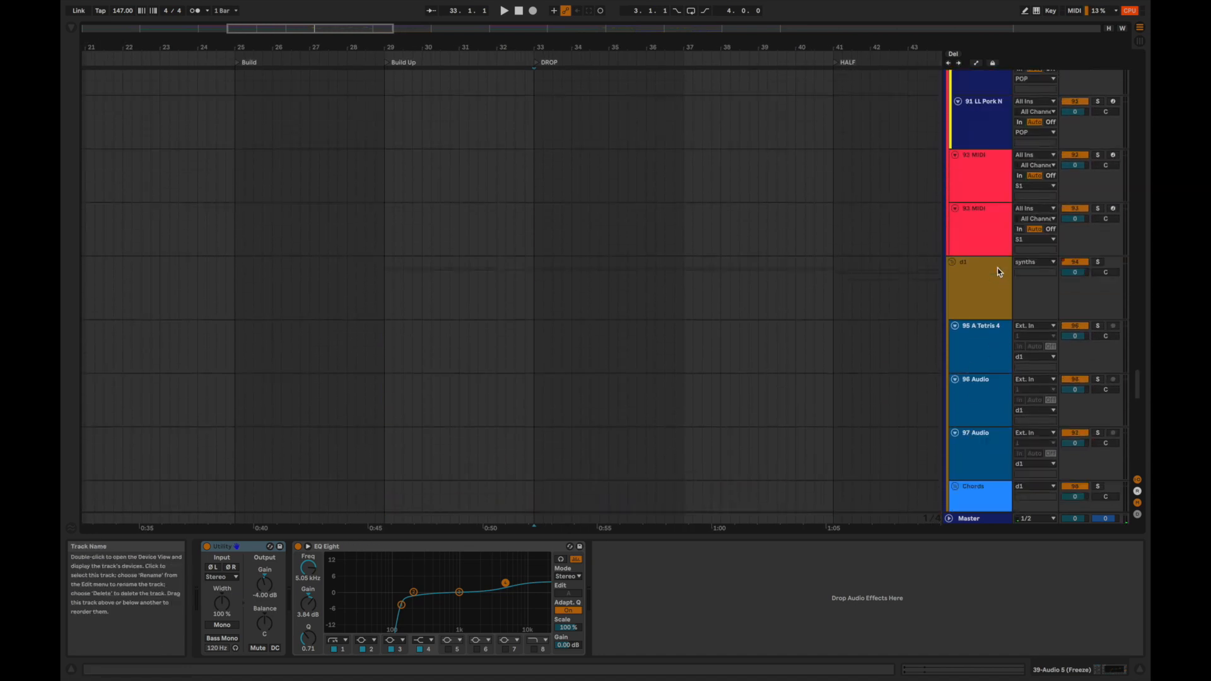
key(space)
click(1097, 261)
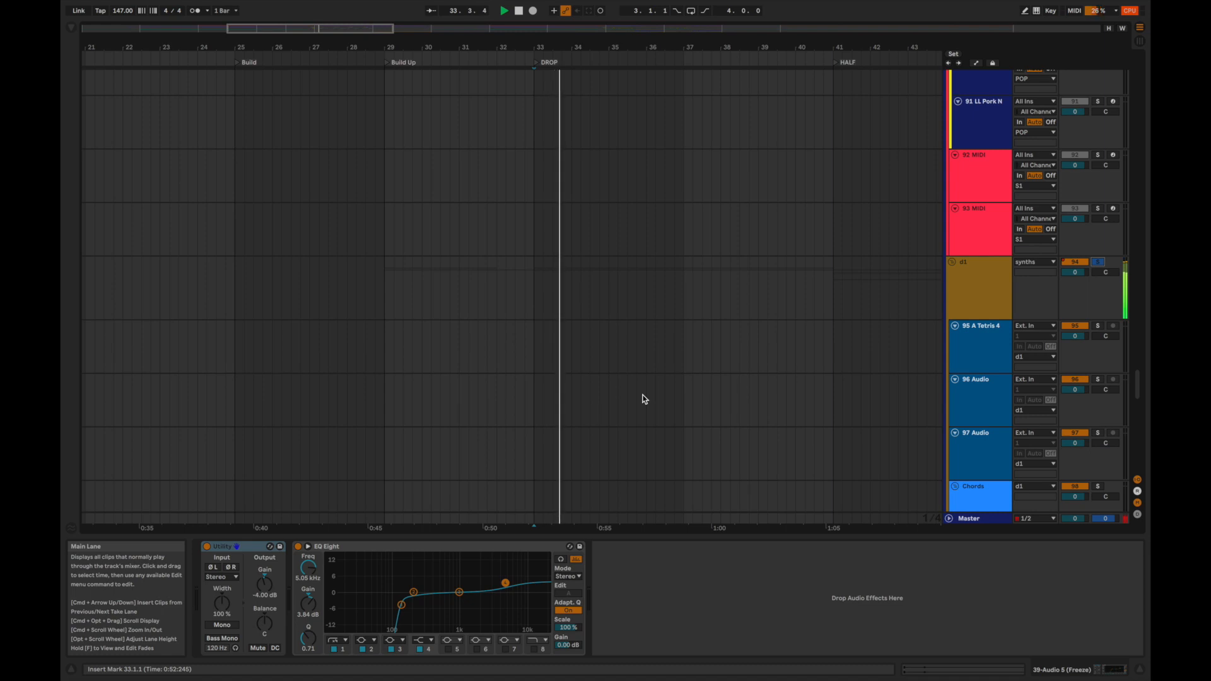
scroll(644, 398, down, 8)
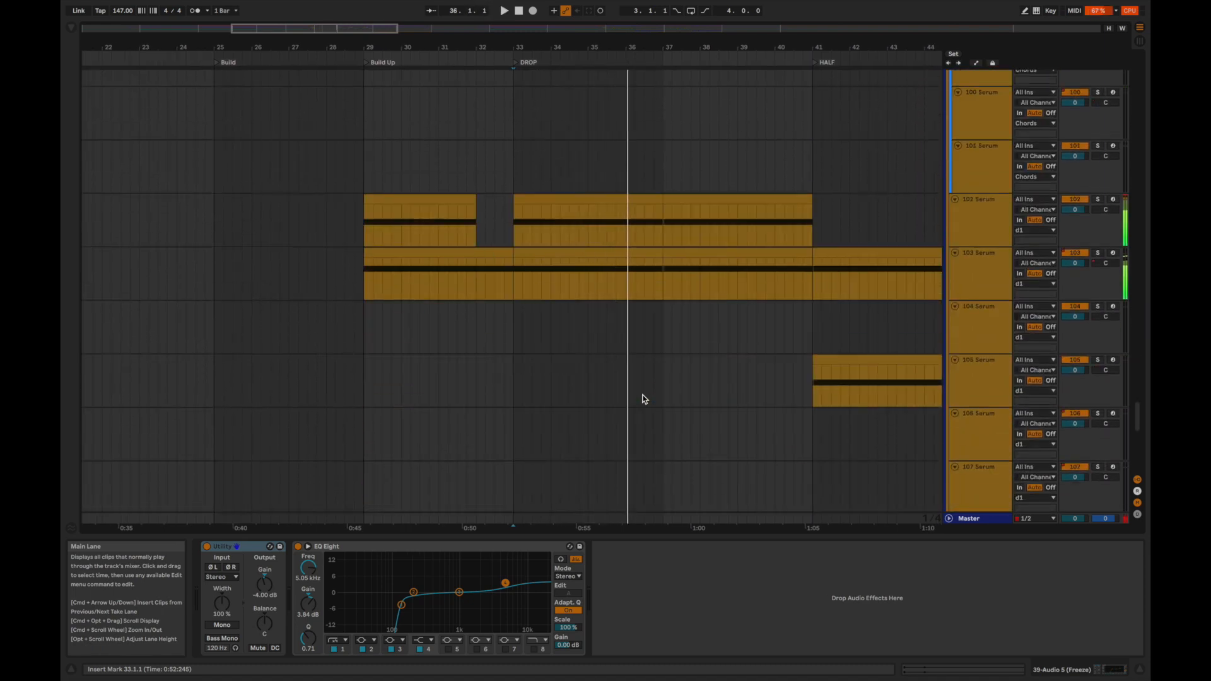
Audition the 102 Serum track soloed from bar 33 and open its Serum plug-in to view the sound.
click(513, 214)
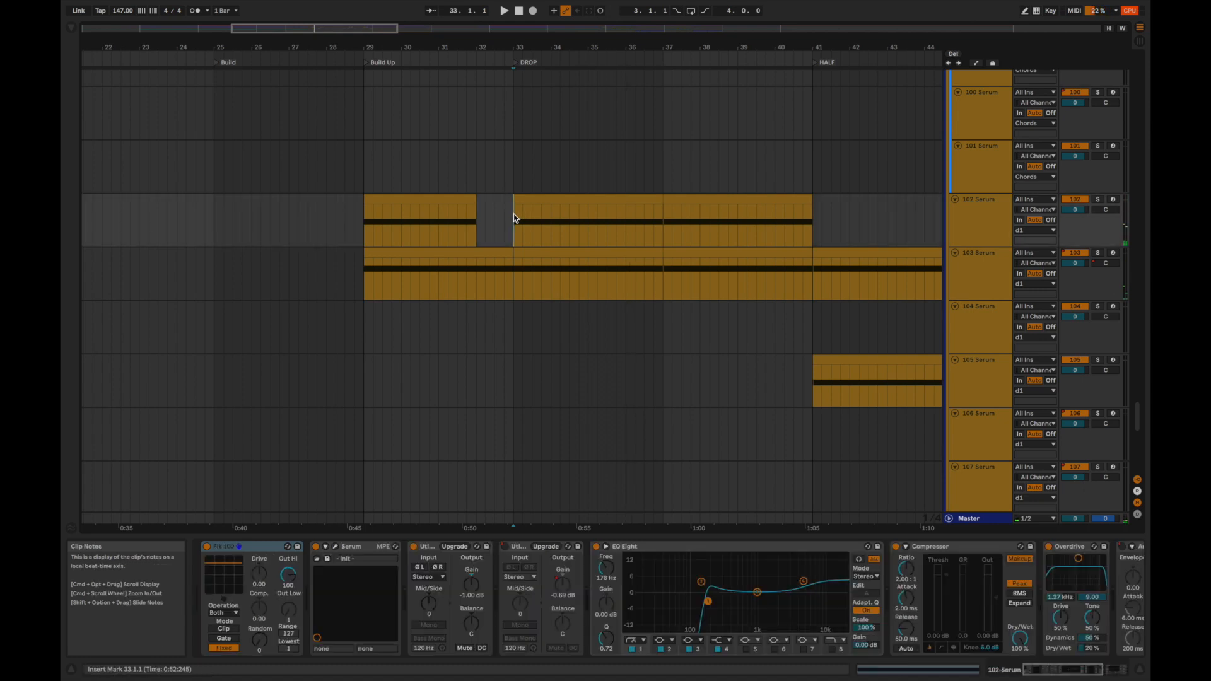
key(space)
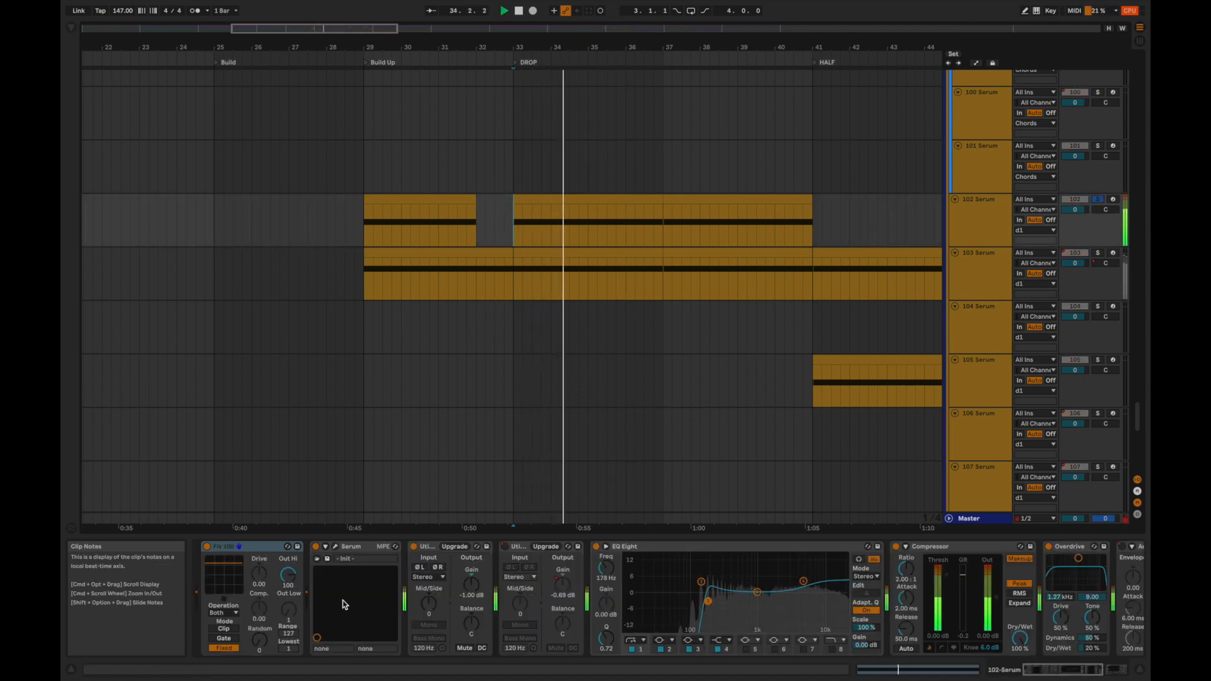
click(337, 548)
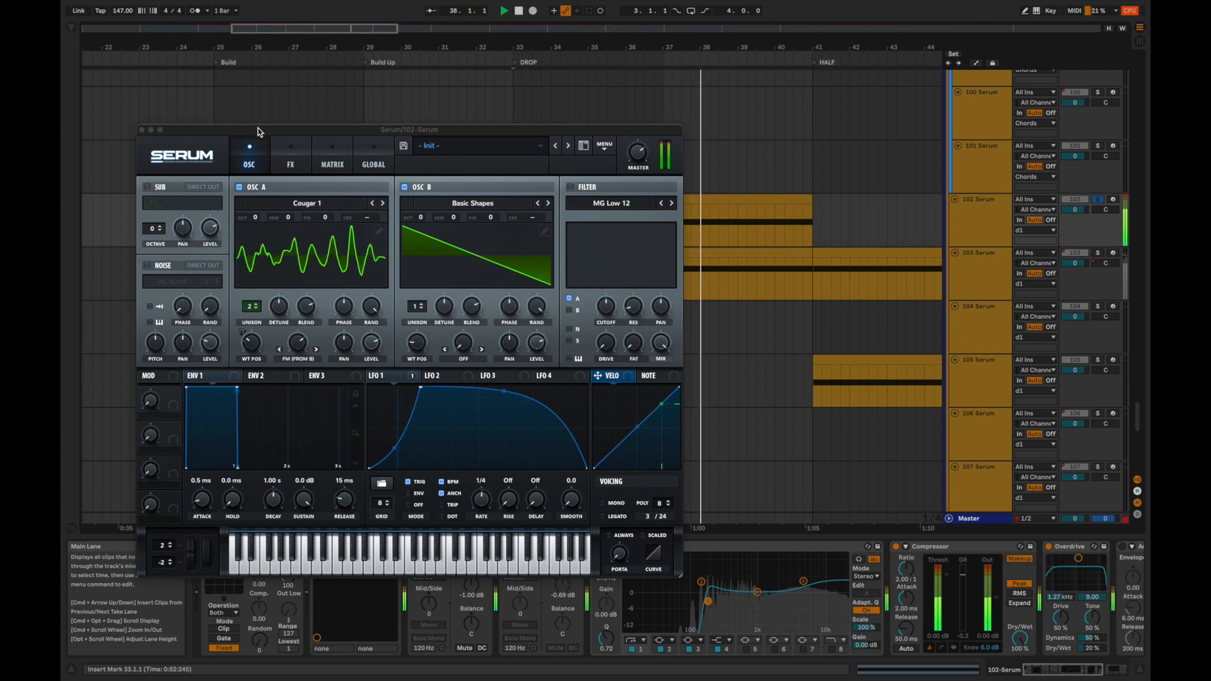
key(space)
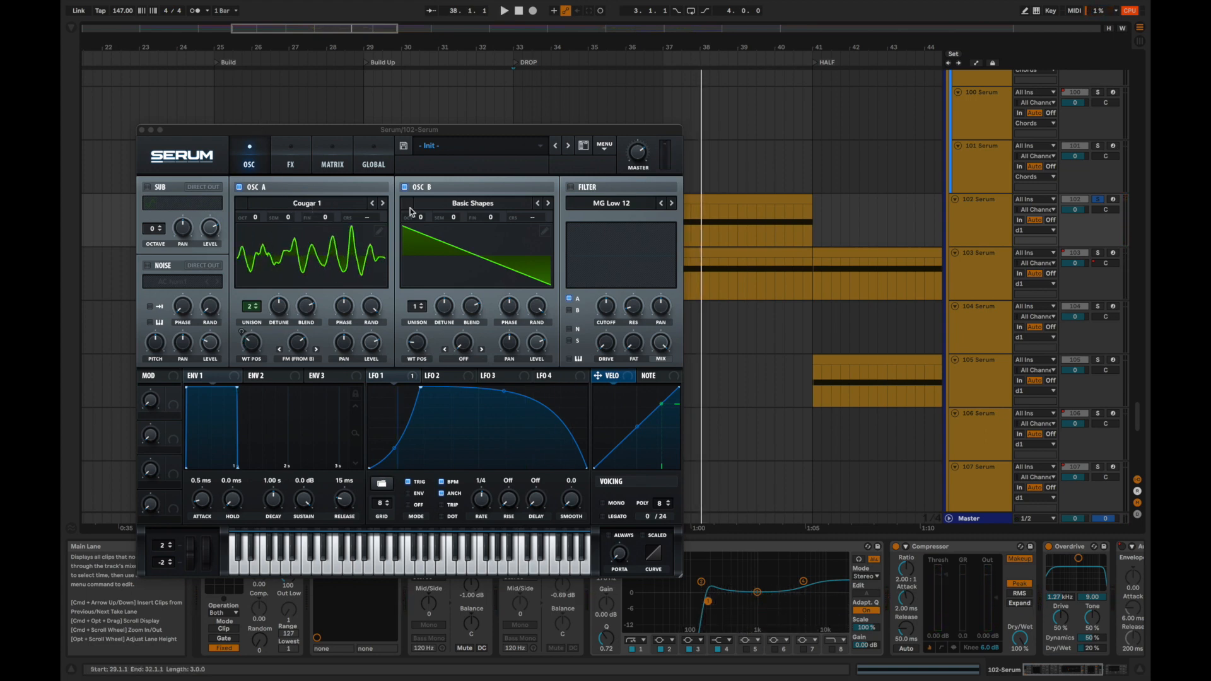
Replay 102 Serum from bar 33 while examining the Cougar 1 wavetable and LFO 1, and close the plug-in window.
key(space)
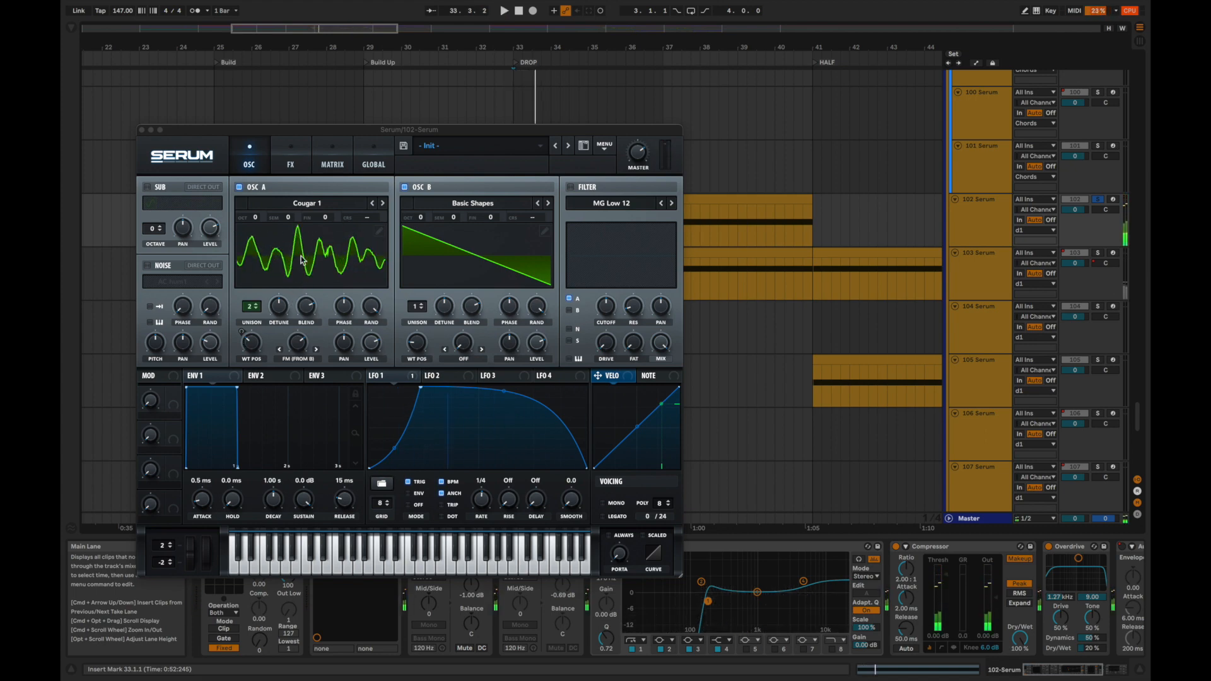
key(space)
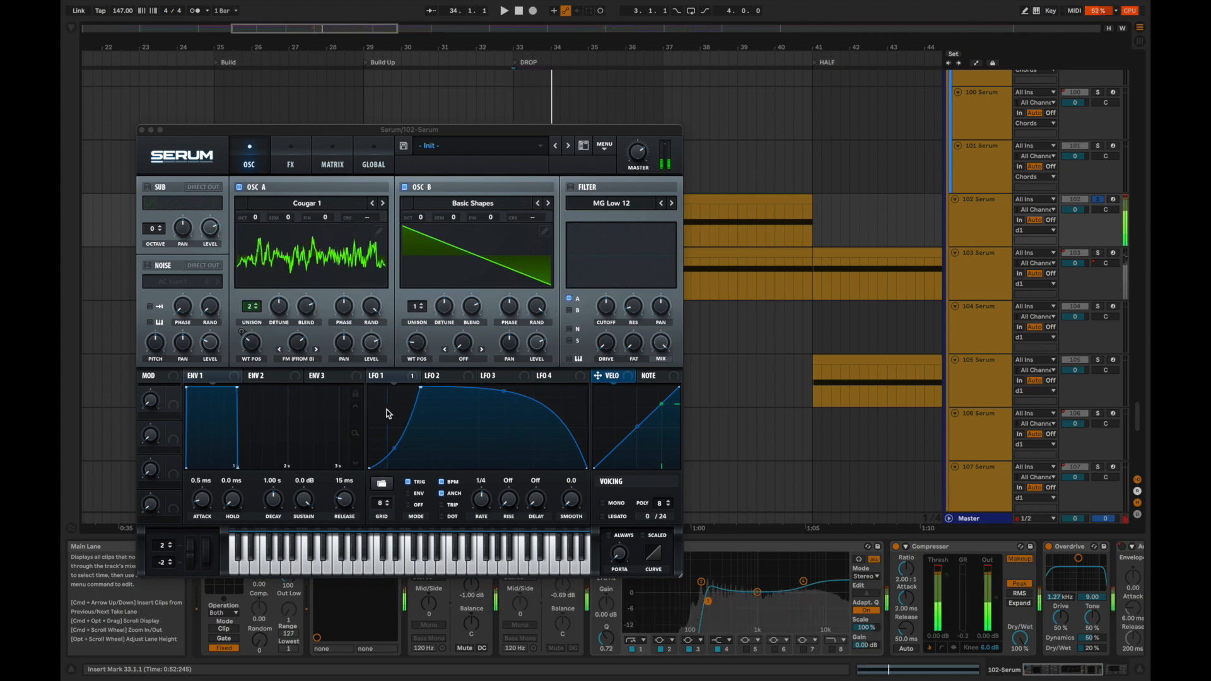
key(space)
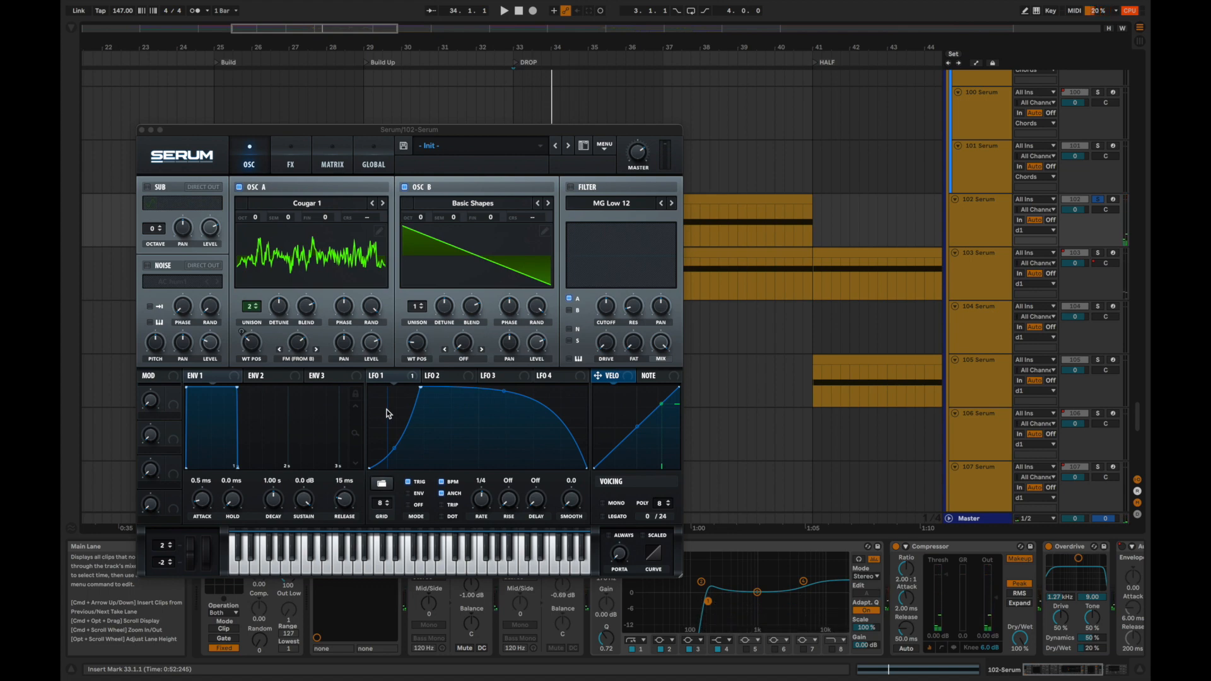
key(space)
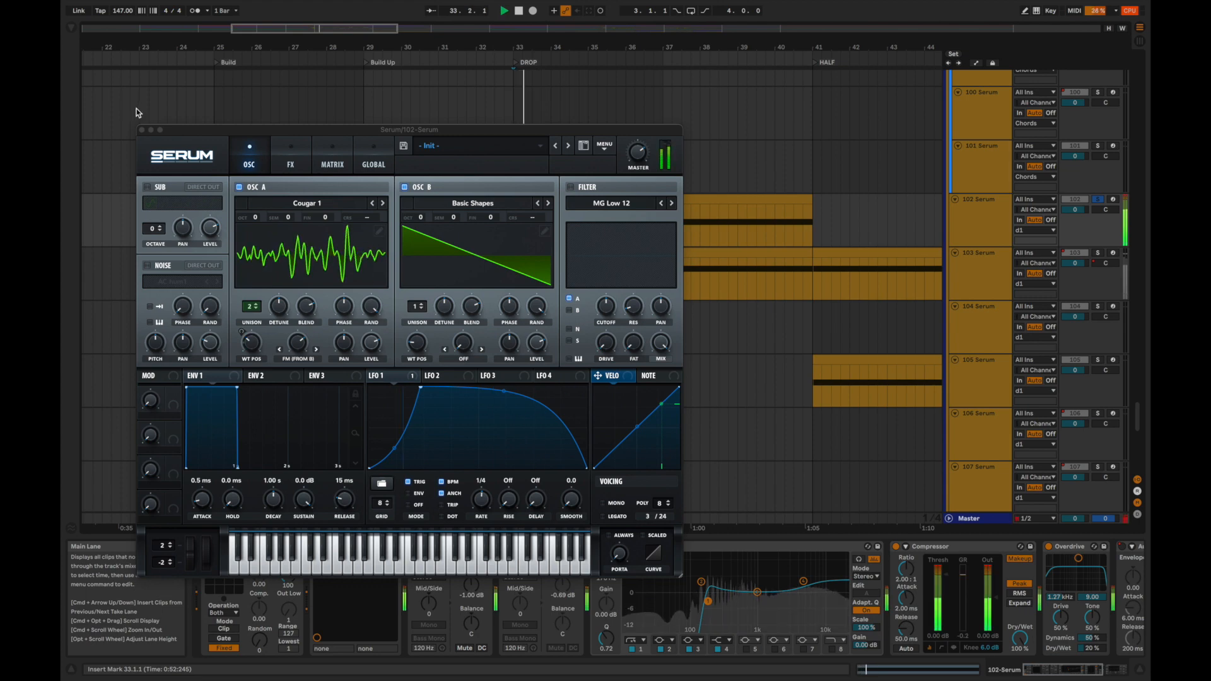
click(141, 130)
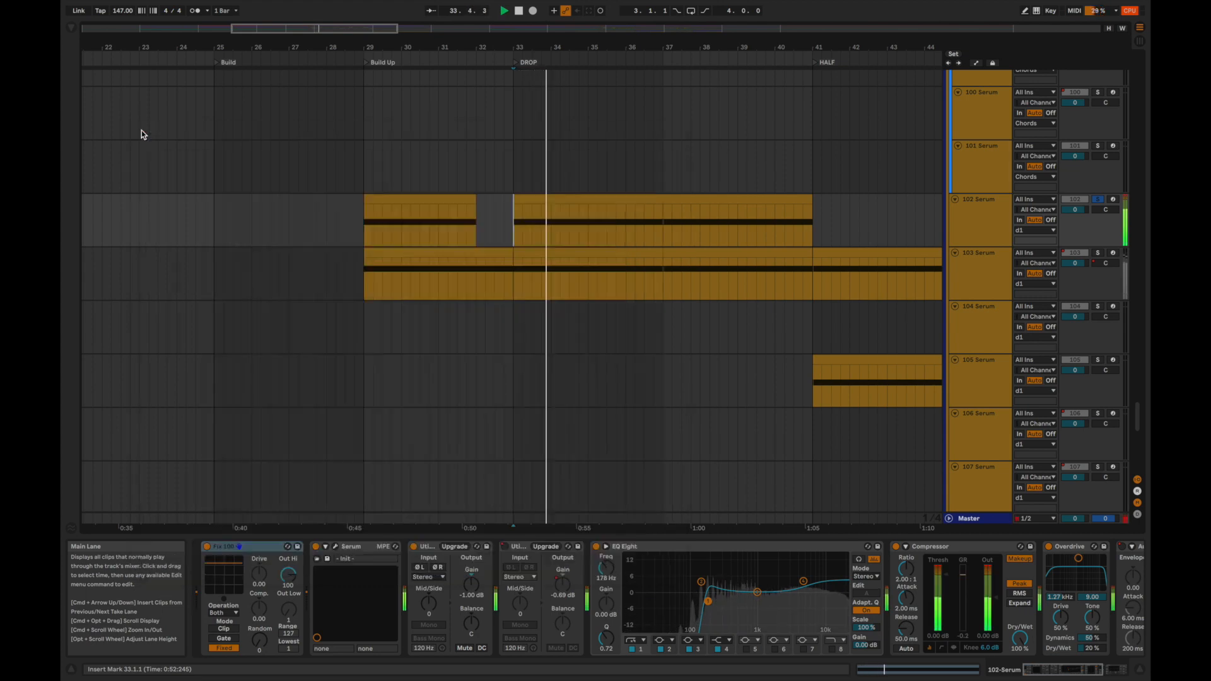
Audition the 103 Serum track soloed from the start of the DROP at bar 33.
click(512, 289)
key(space)
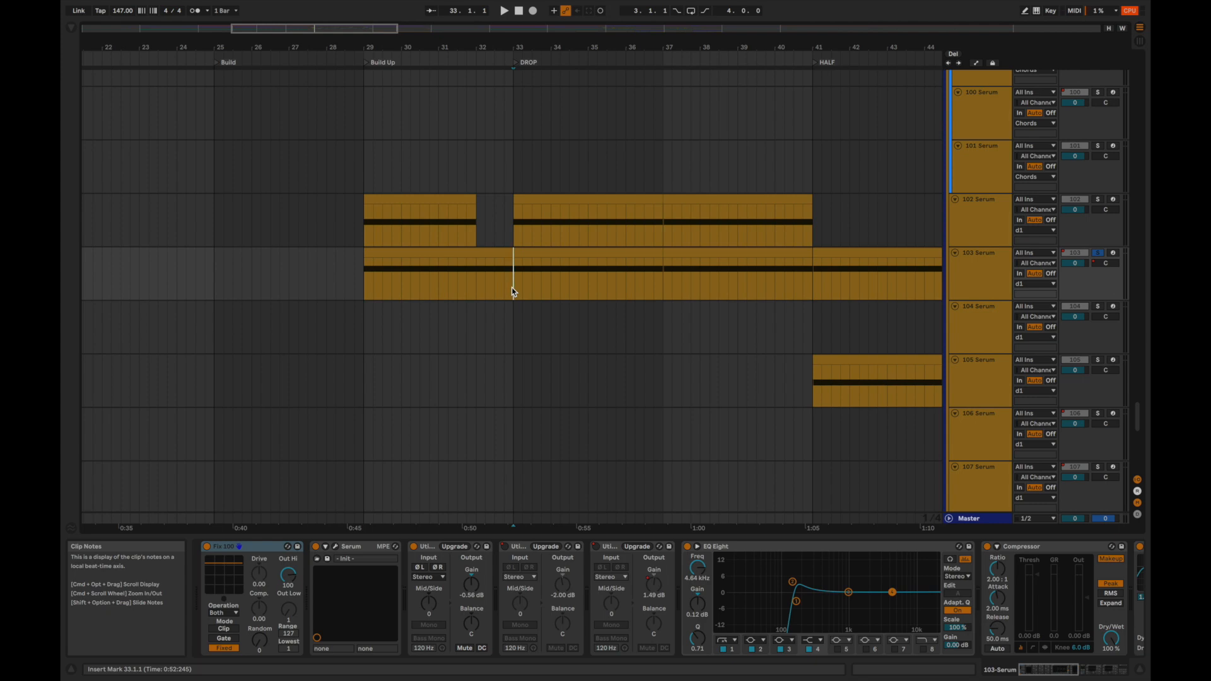
key(space)
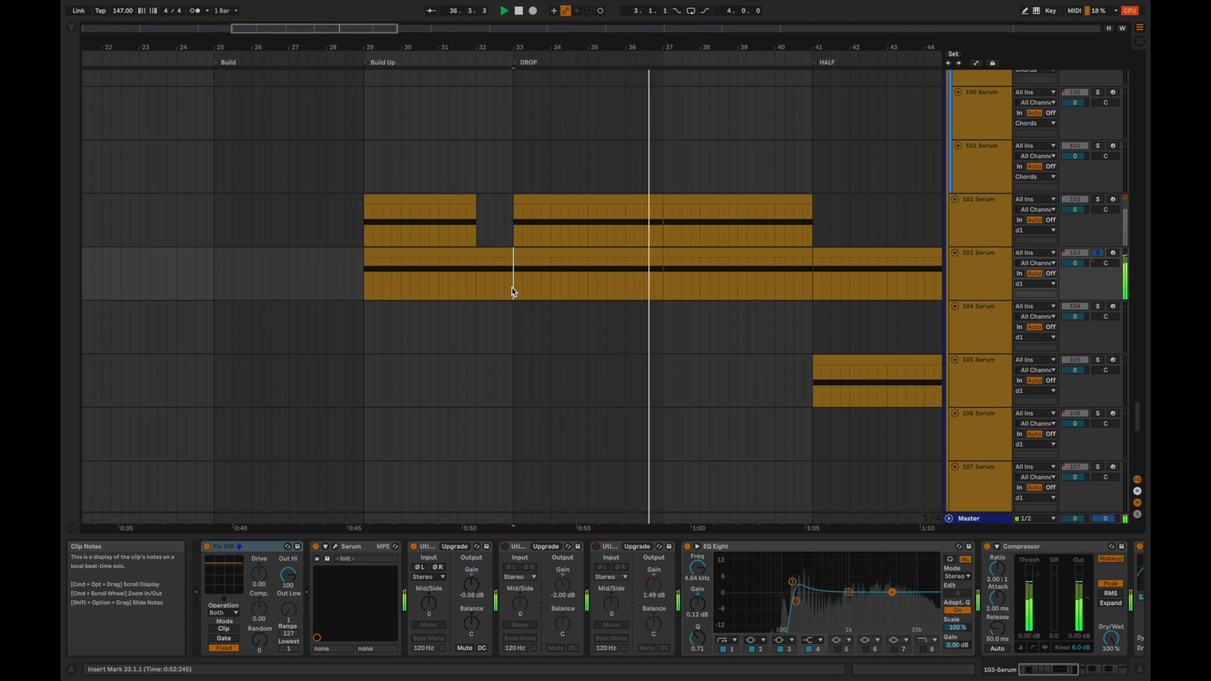
Select the 103 Serum clips in the Build Up and DROP, stop playback, and open the track's Serum plug-in.
click(462, 251)
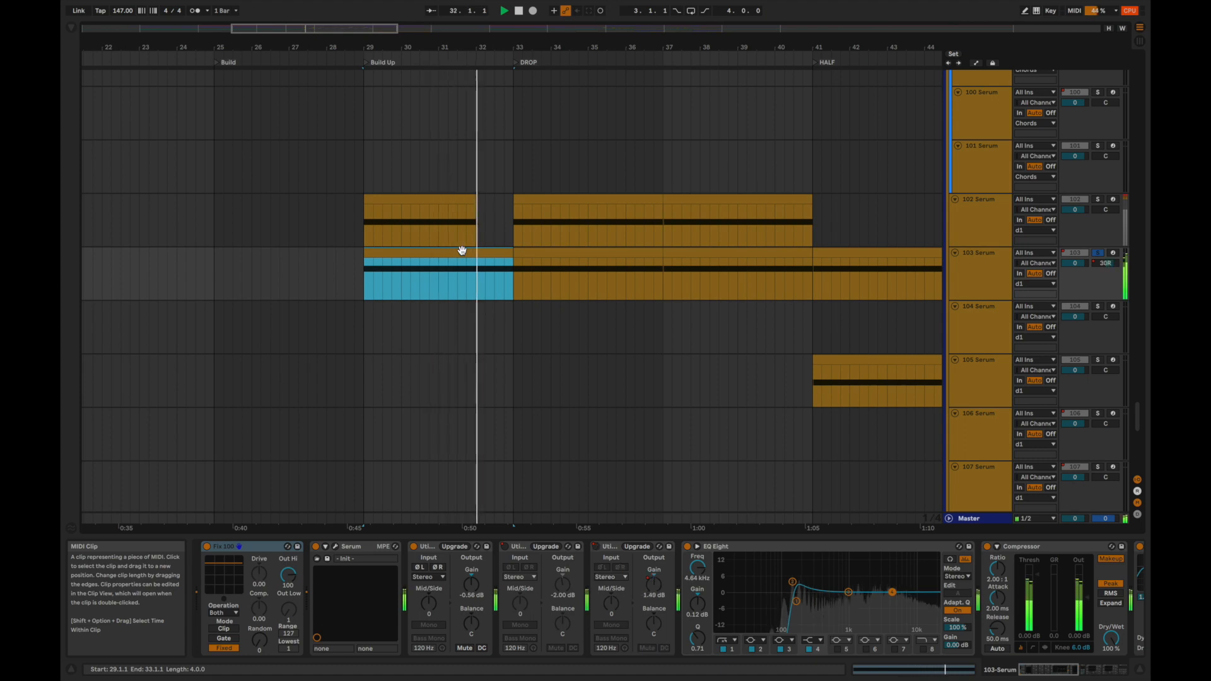
click(532, 255)
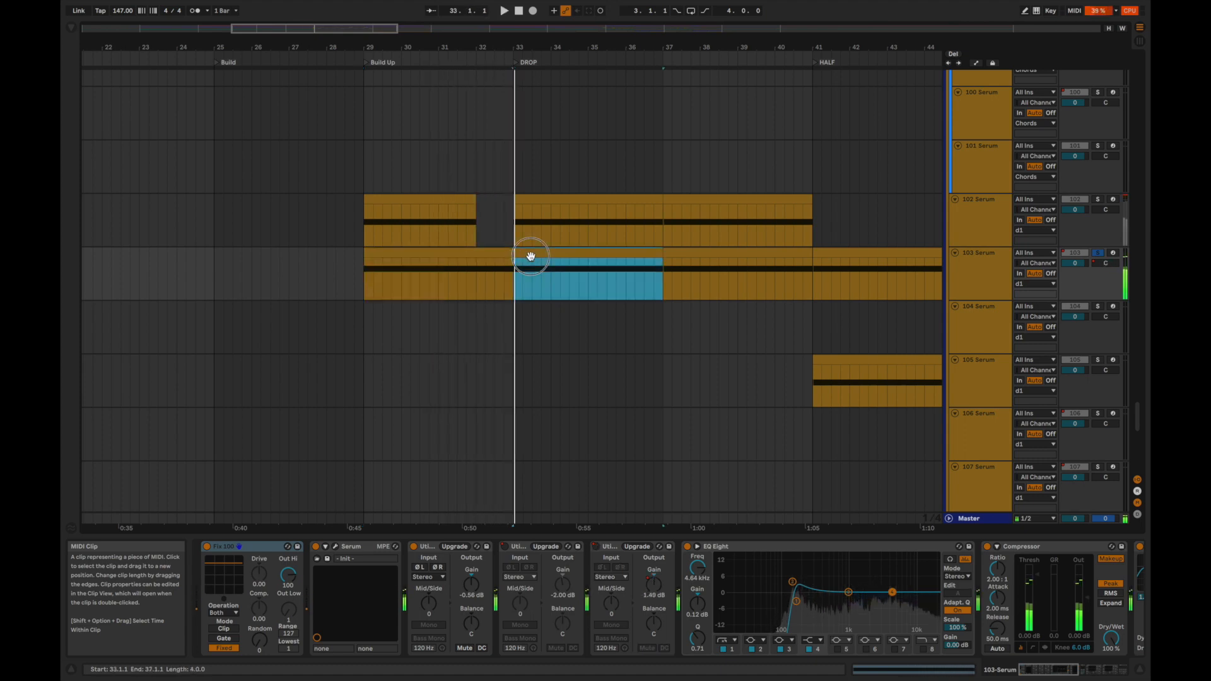
key(space)
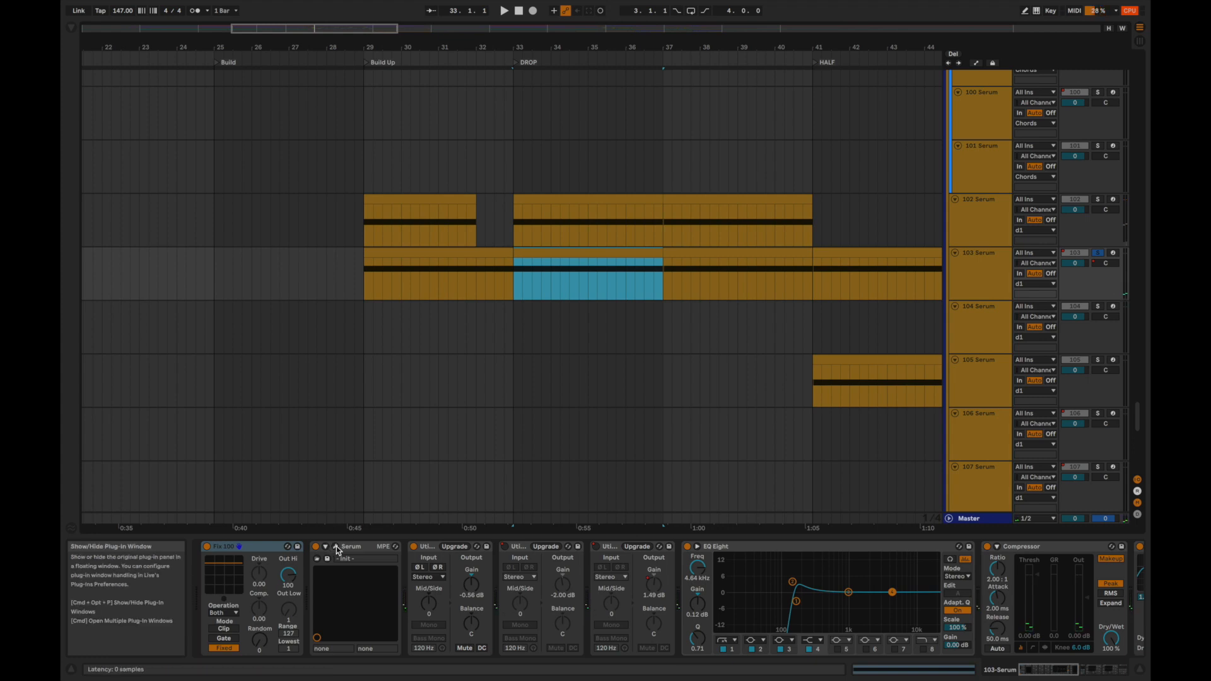
click(336, 547)
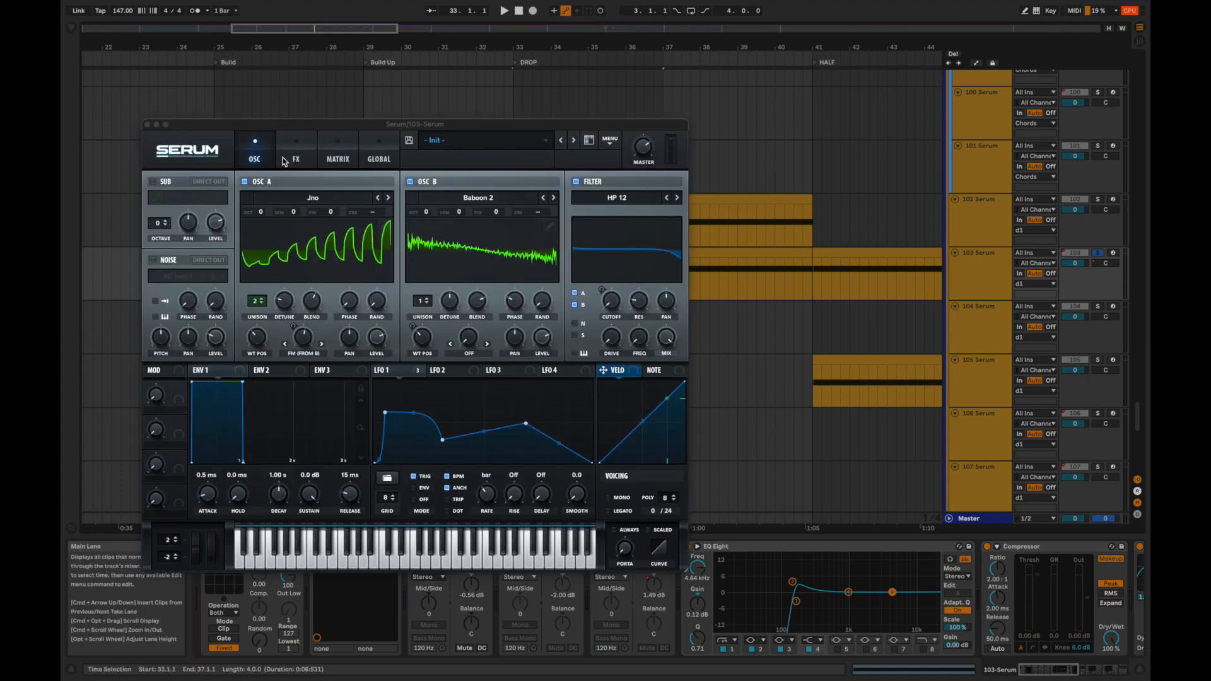
View the wavetable categories for OSC A, and replay 103 Serum from bar 33 while examining the HP 12 filter.
click(311, 199)
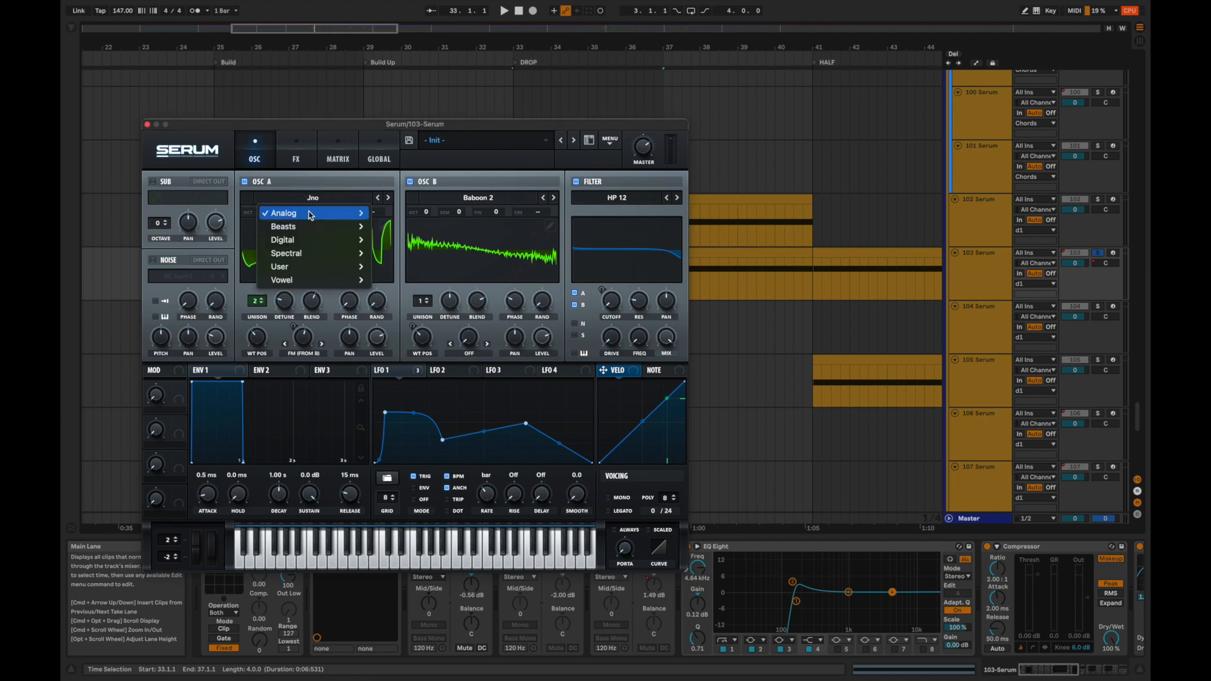
mouse_move(311, 216)
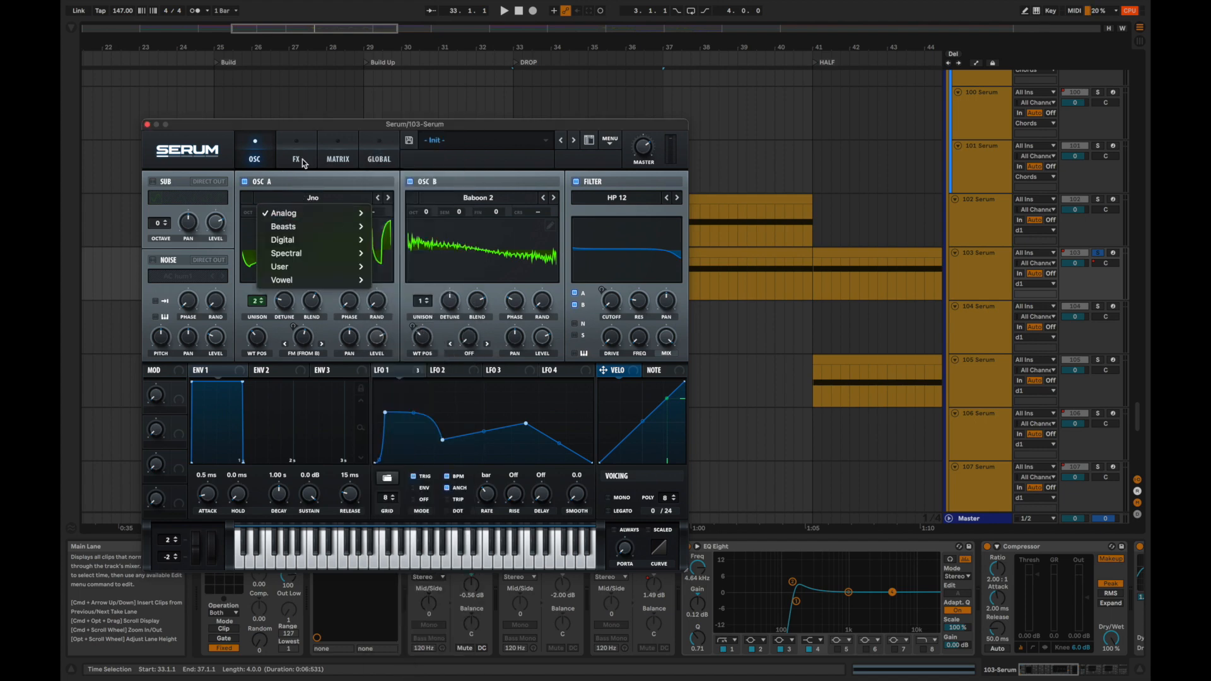
click(305, 181)
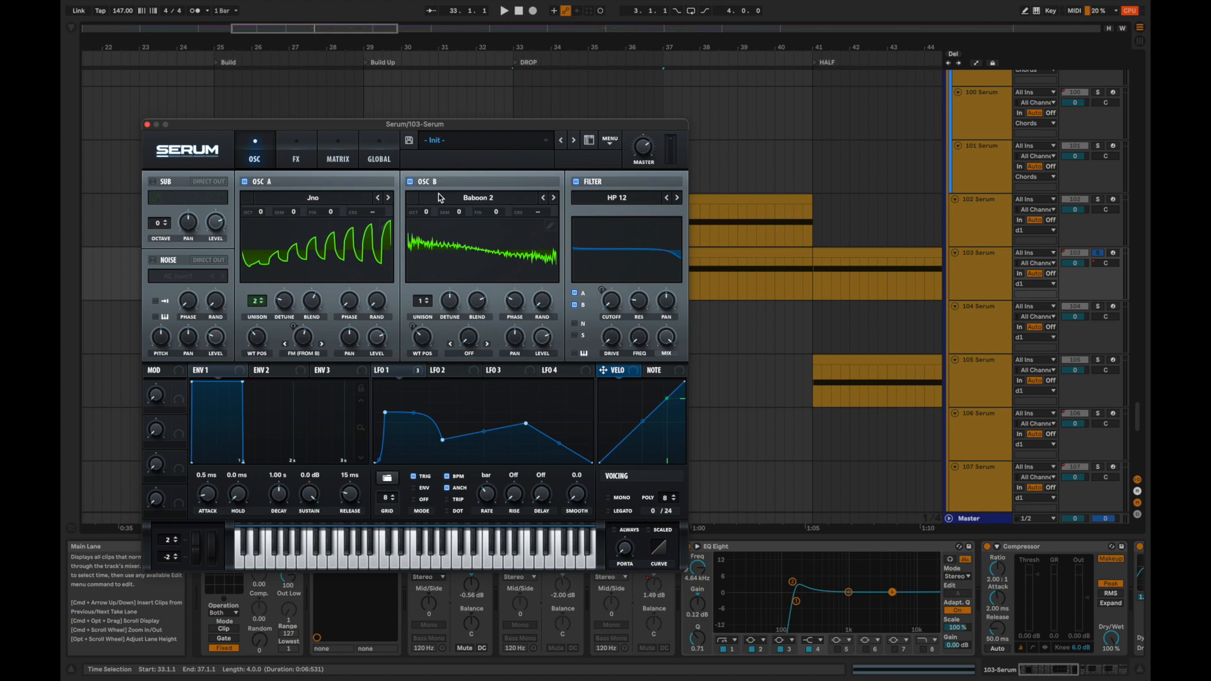
key(space)
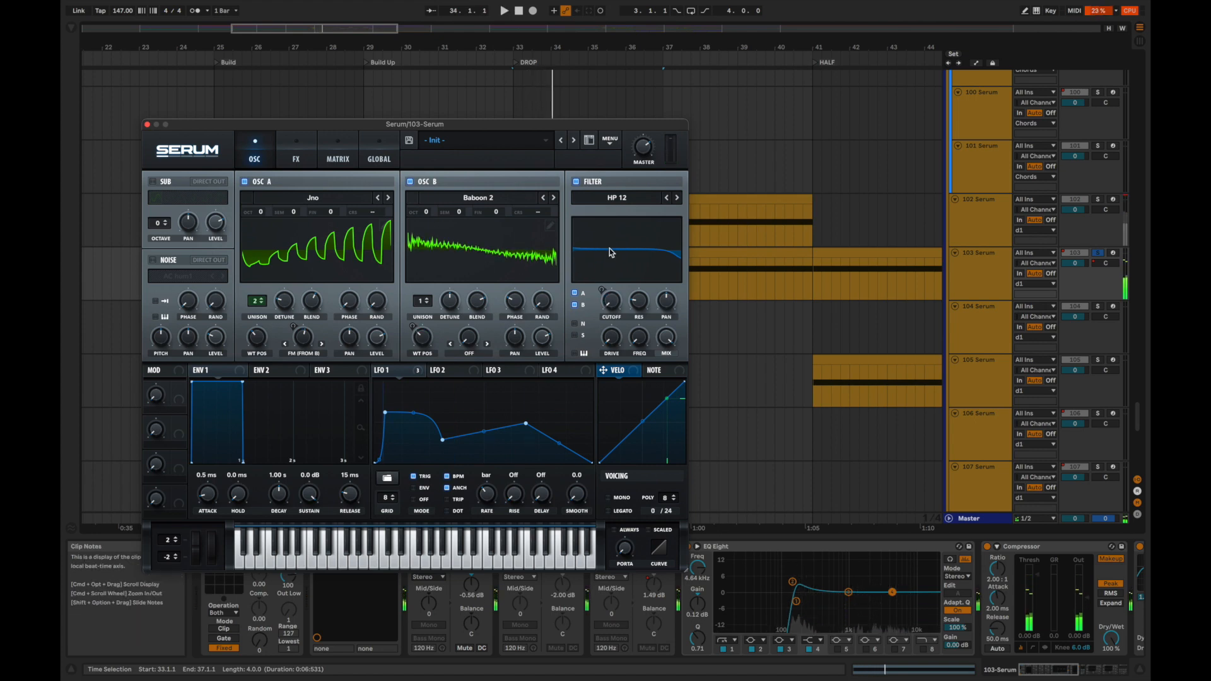
key(space)
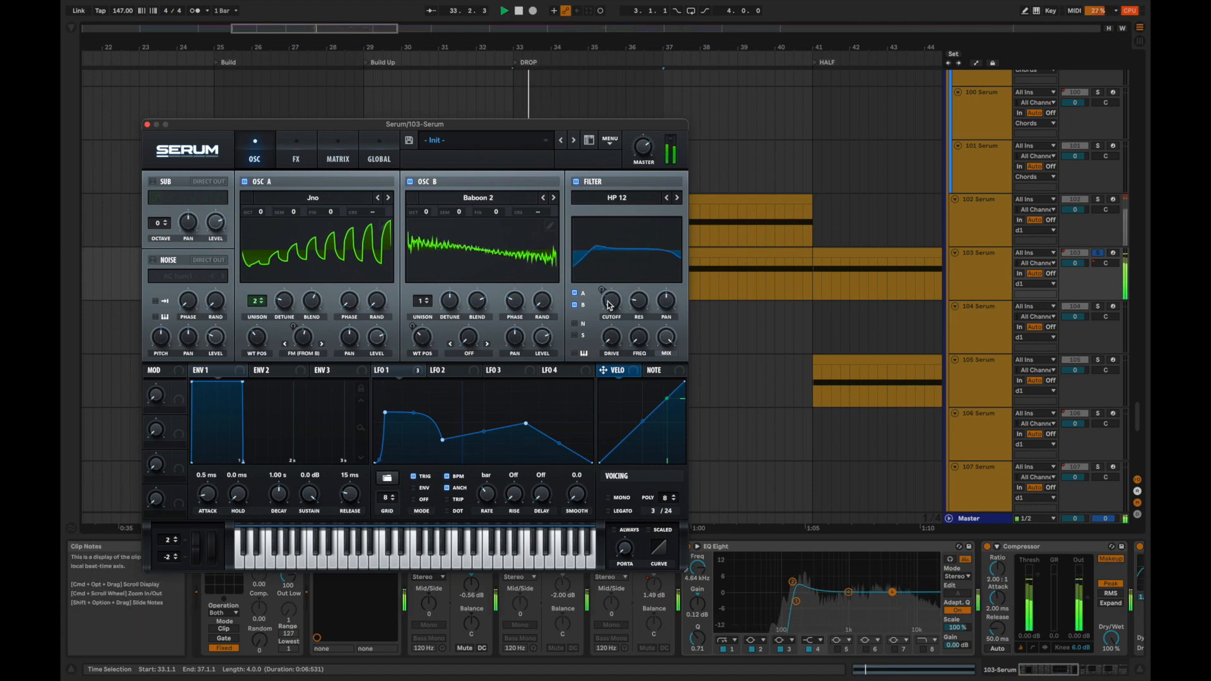
key(space)
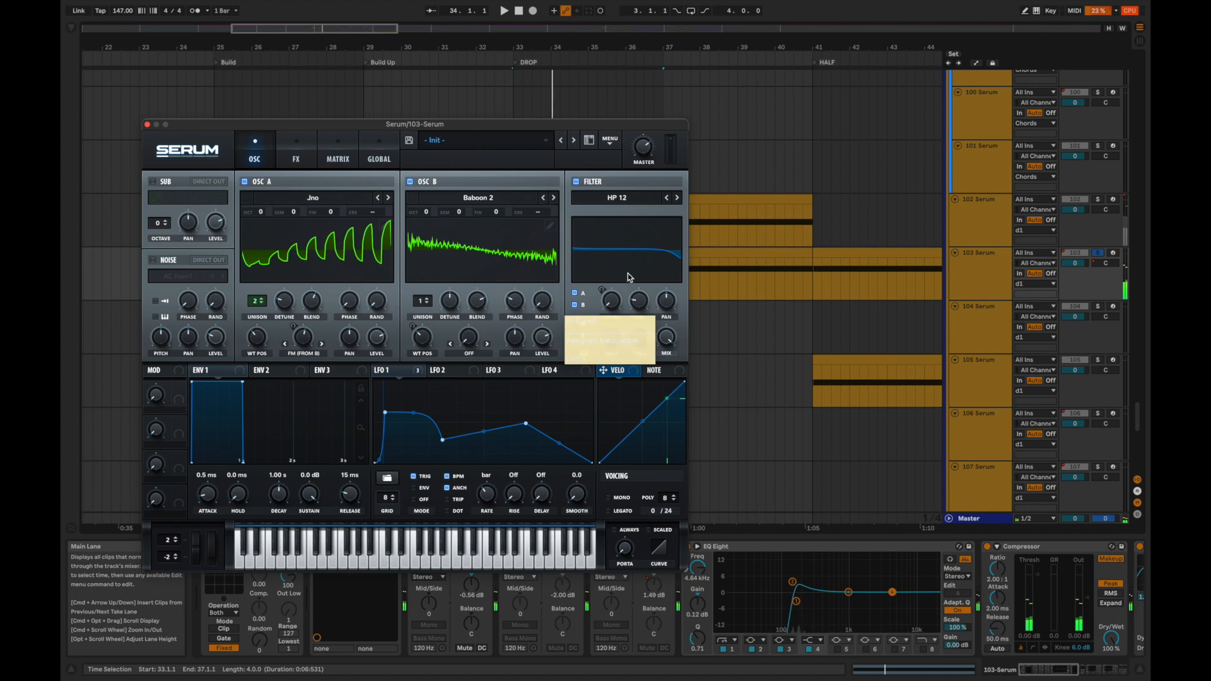
key(space)
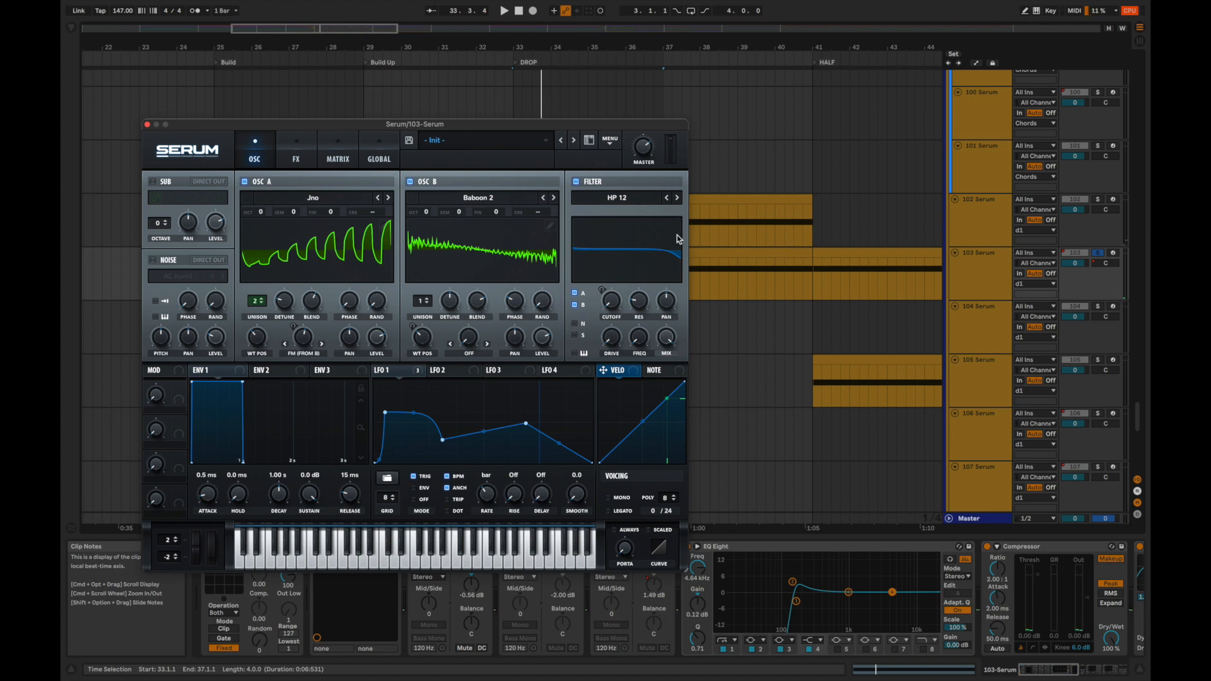
Select the 102 Serum clip in the DROP, view that track's Serum plug-in for comparison, and close its window.
click(756, 223)
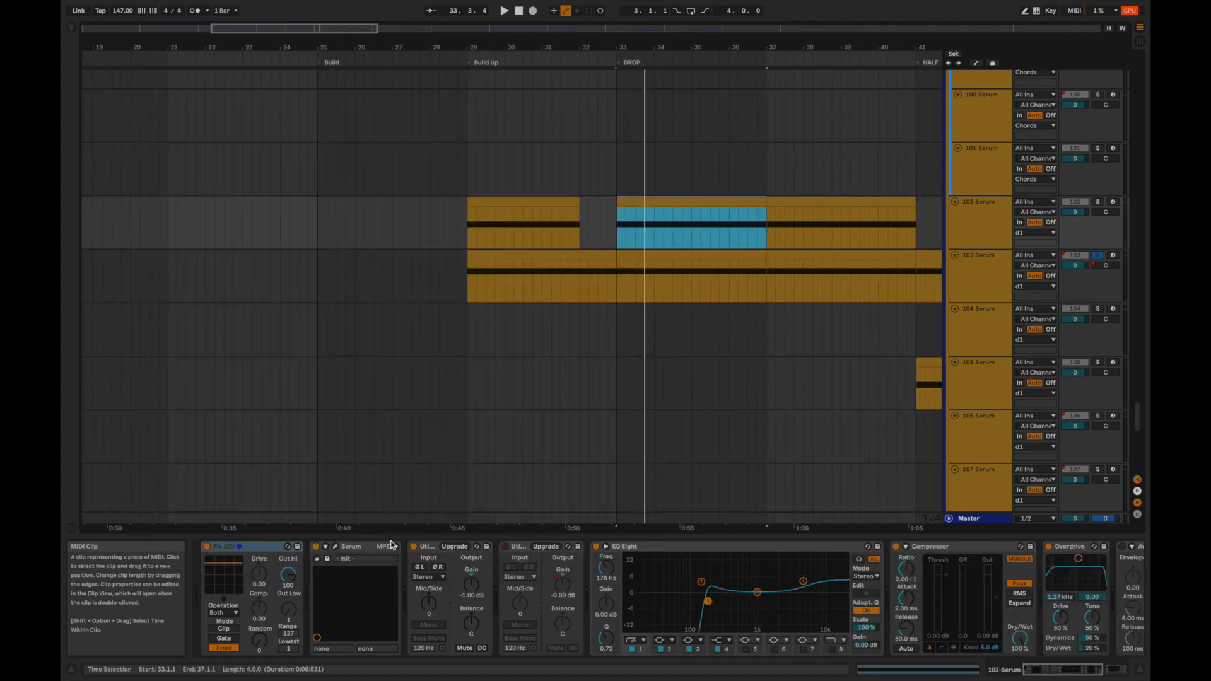
click(334, 546)
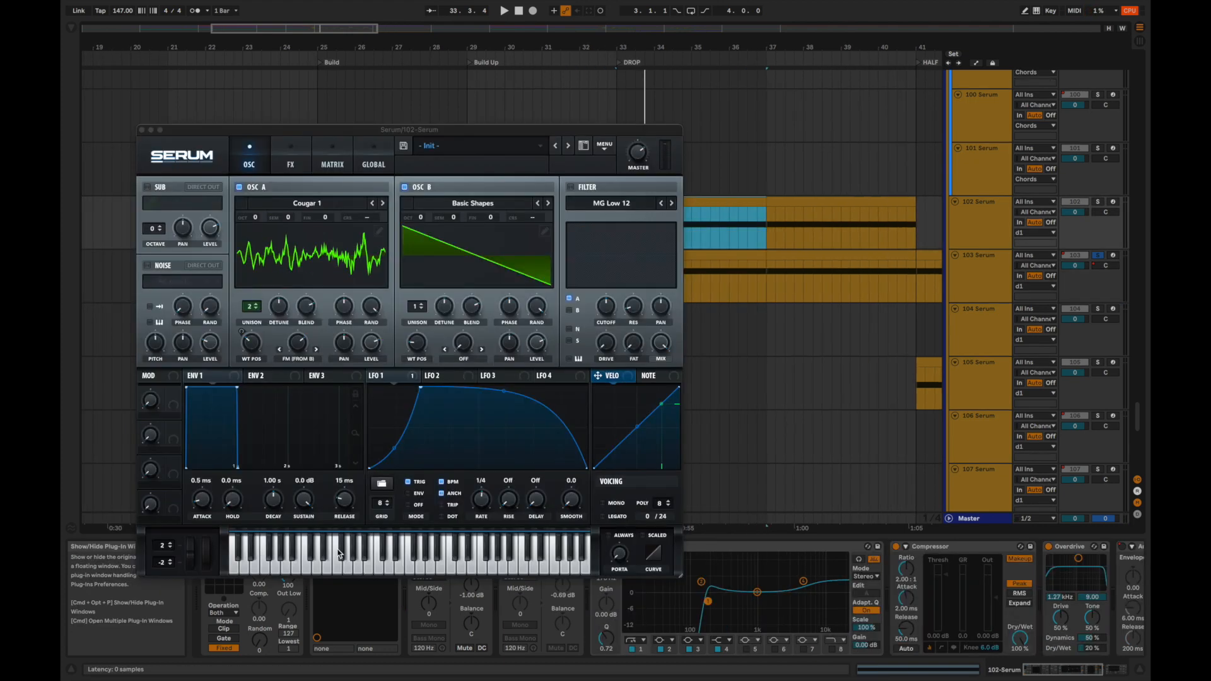
click(141, 130)
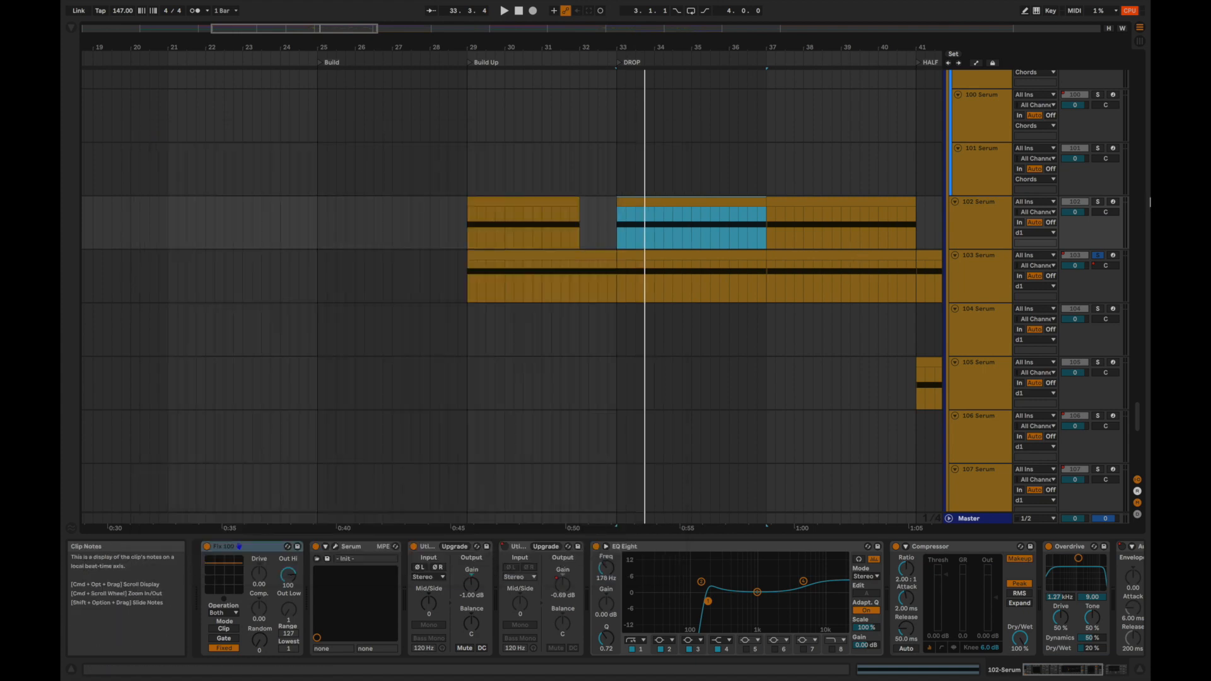
Solo 102 Serum together with 103 Serum and audition both layers from bar 33.
click(1099, 202)
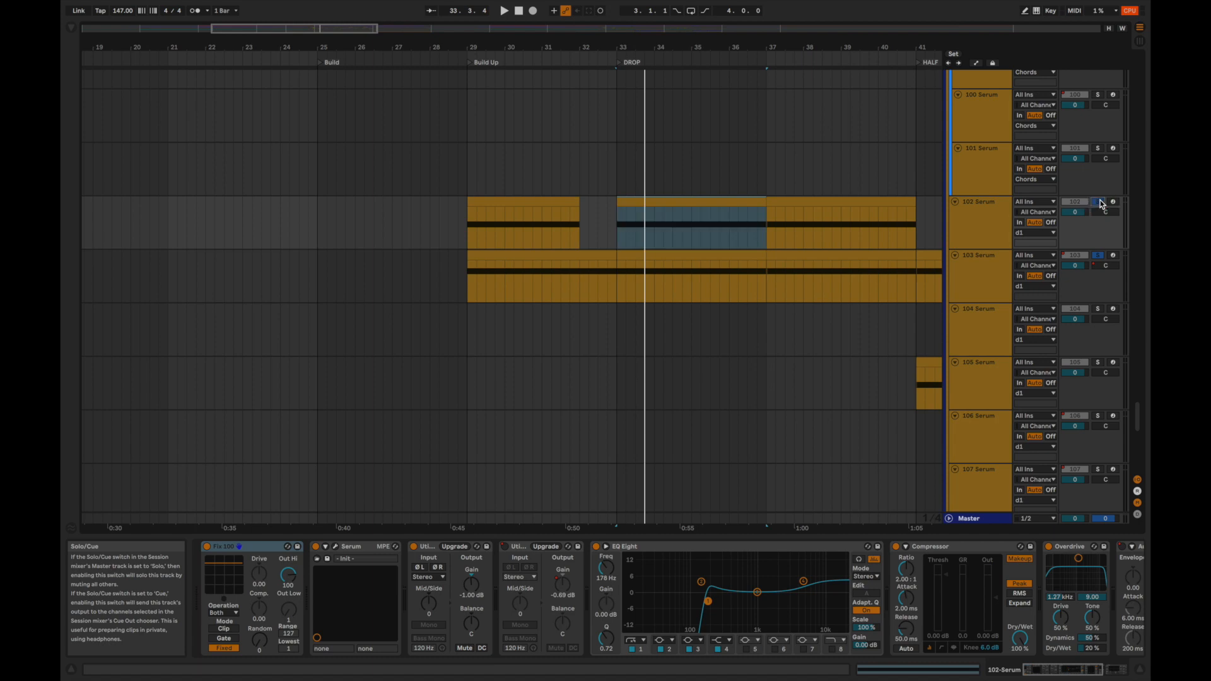
key(space)
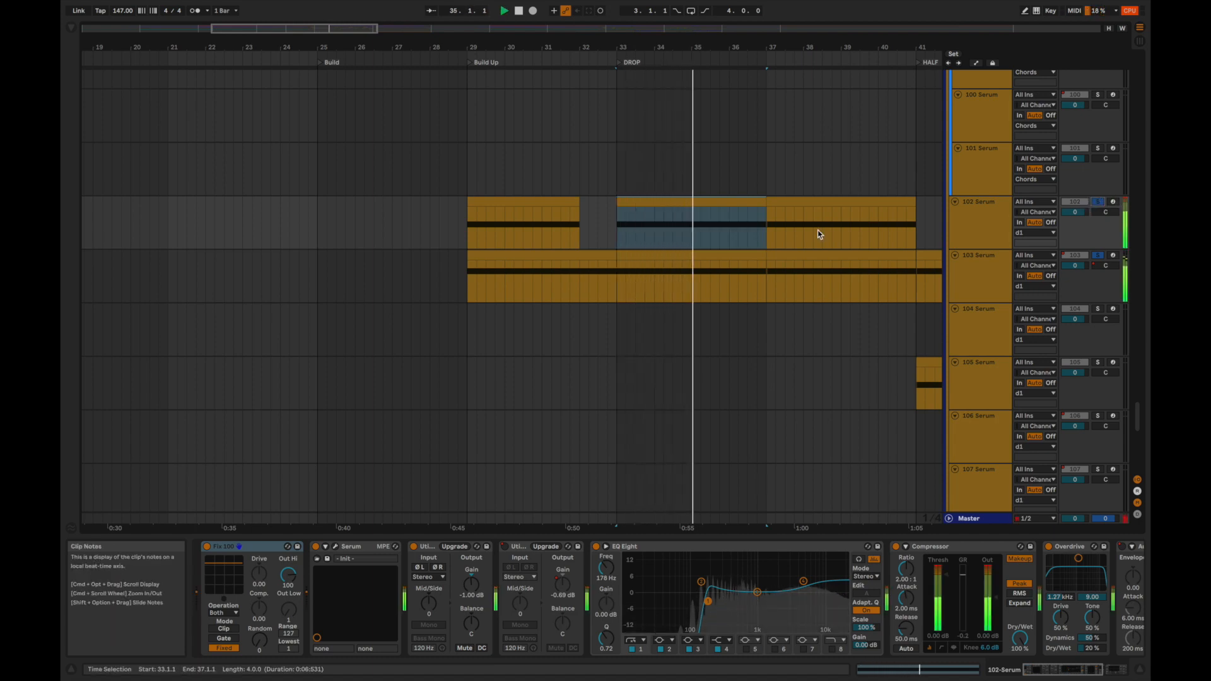
scroll(819, 235, up, 20)
key(space)
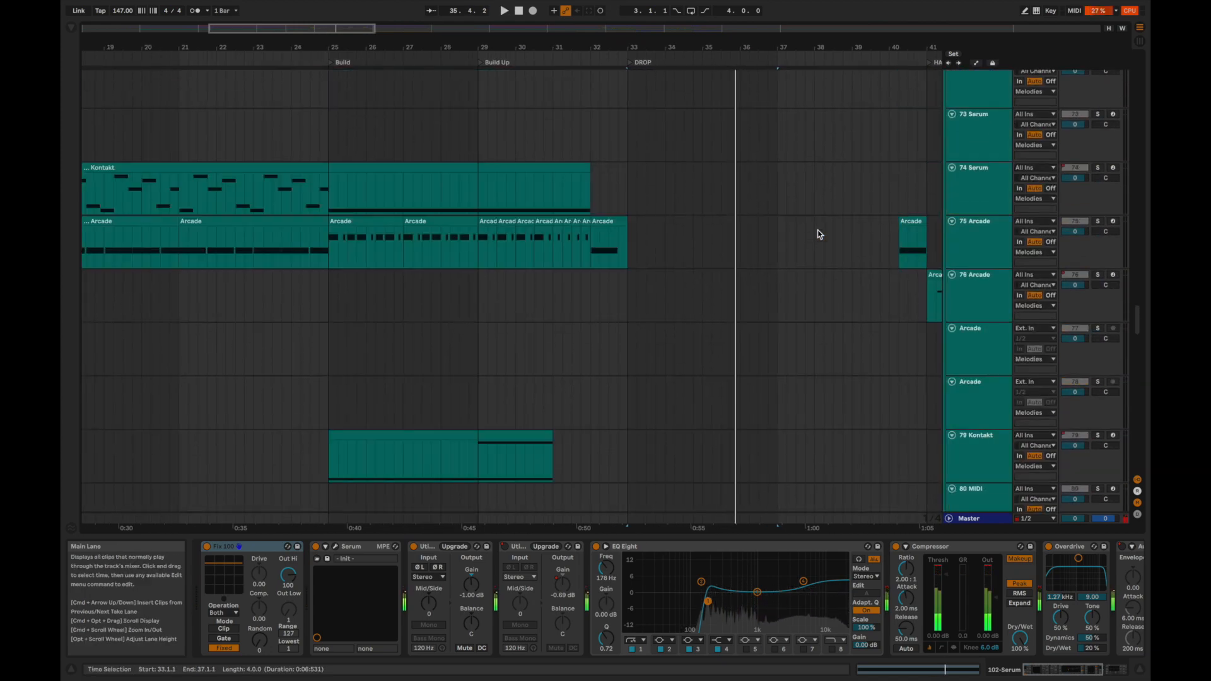
Replay the DROP from bar 33 and add the 10 bully - 808 1 bass track to the soloed synth layers.
scroll(819, 234, up, 5)
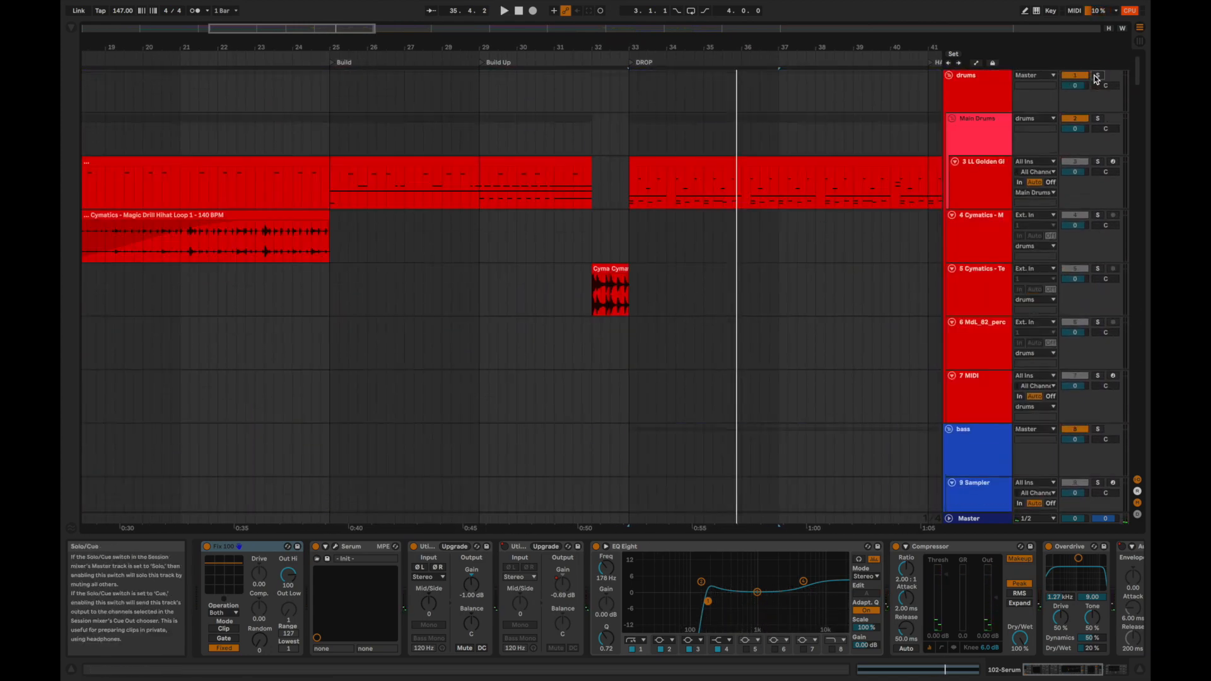
key(space)
scroll(729, 301, down, 5)
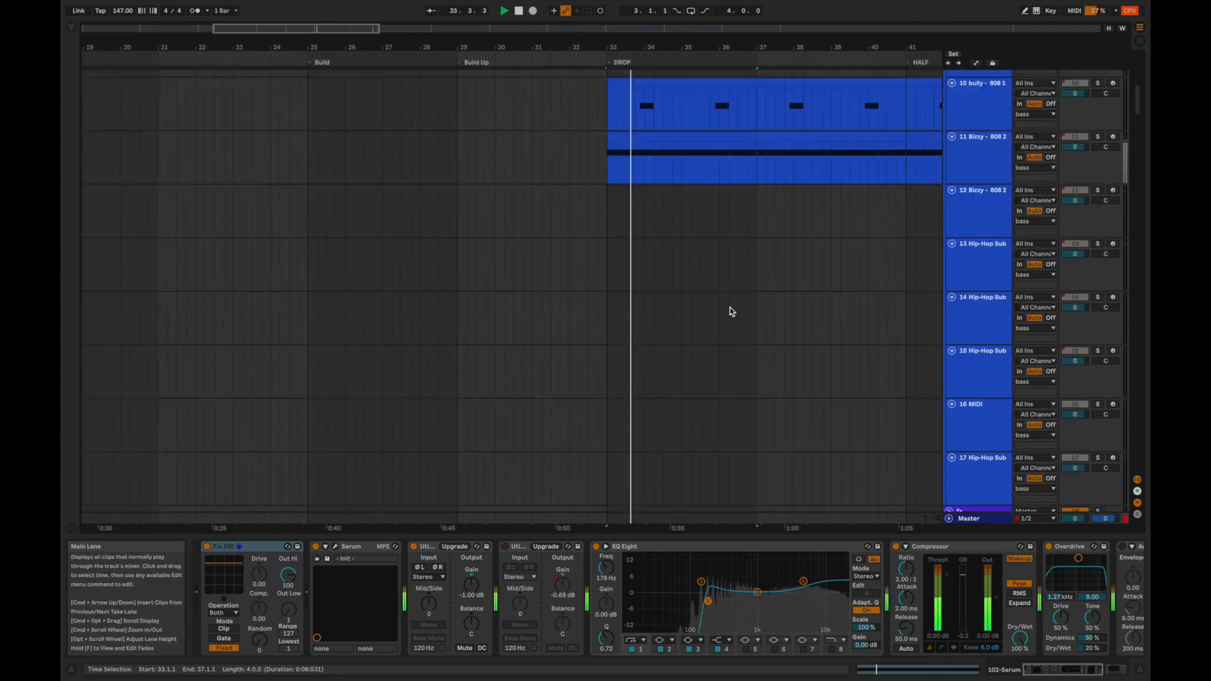
scroll(728, 309, up, 3)
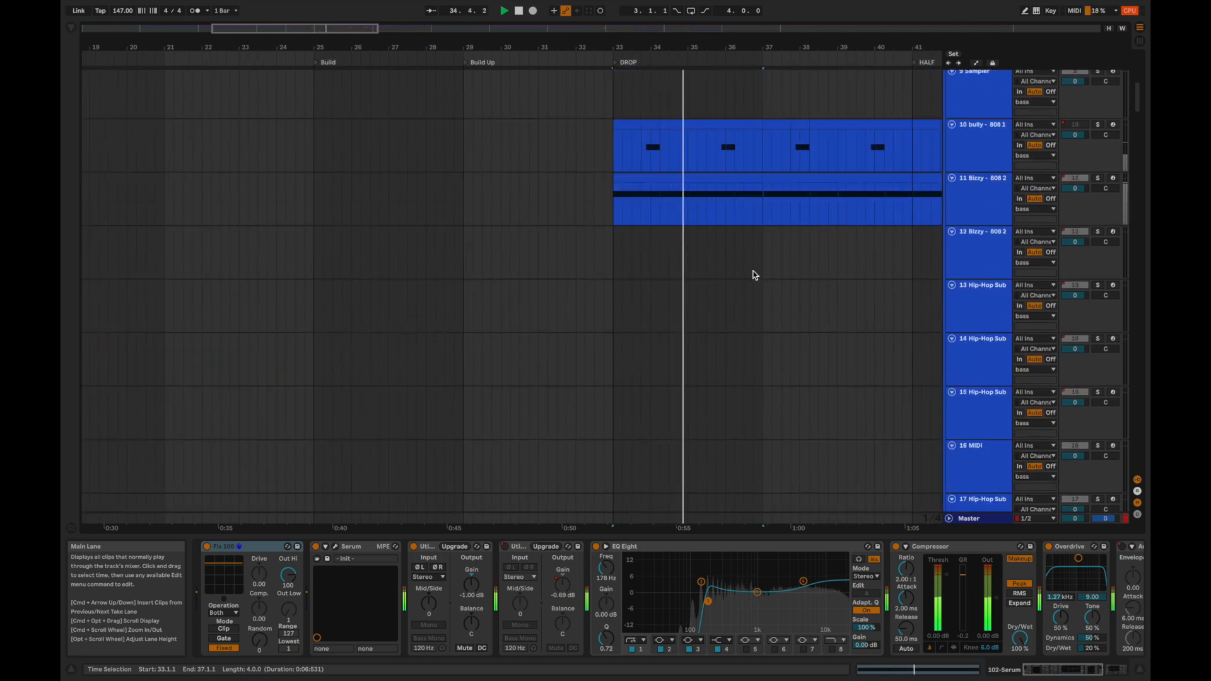
click(1097, 124)
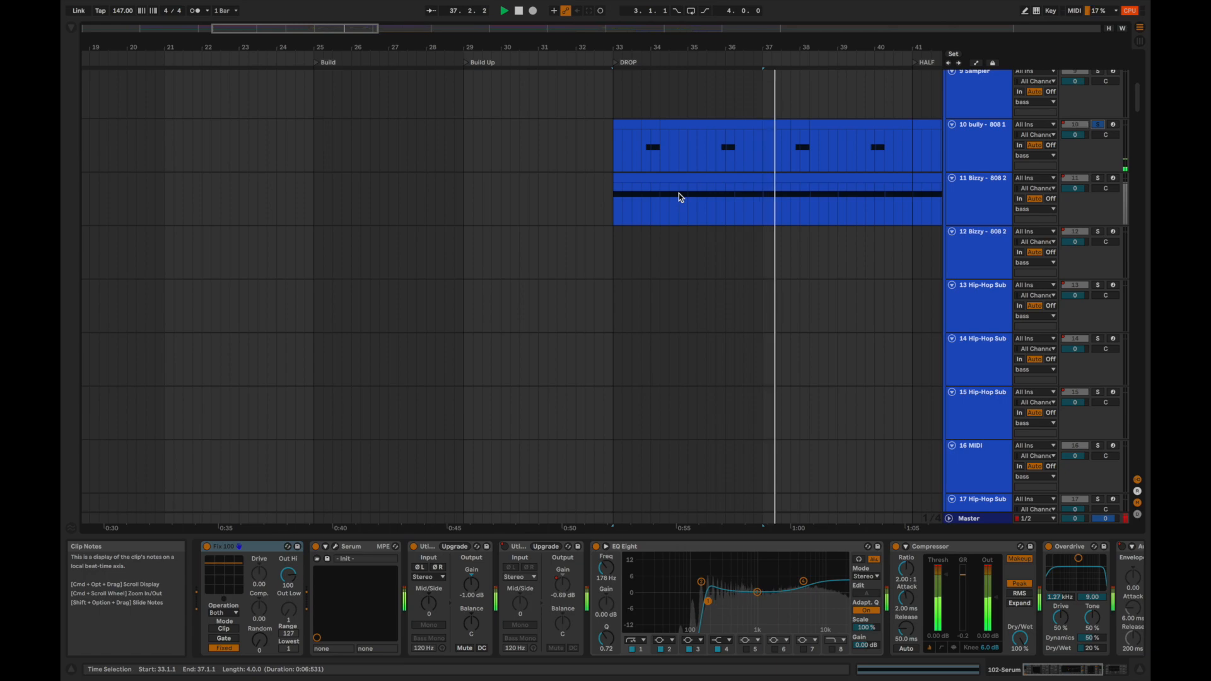
Return to 103 Serum, audition it soloed from the start of HALF at bar 41, and close its plug-in window.
scroll(678, 193, down, 12)
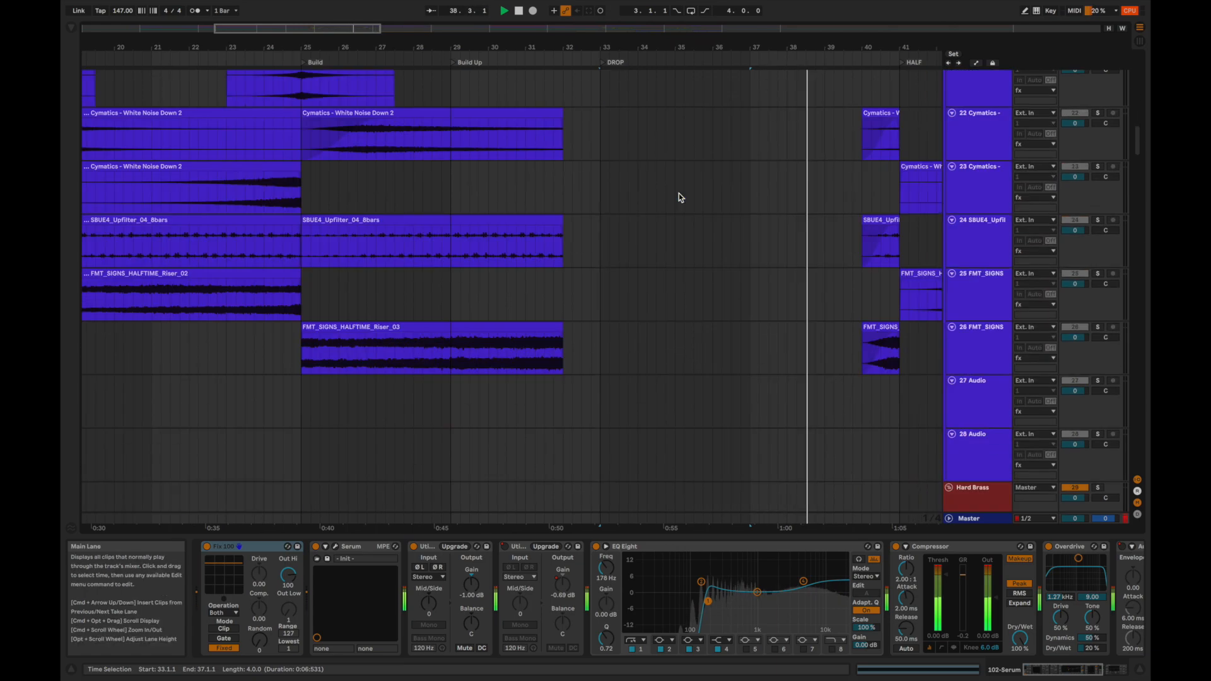
scroll(679, 193, down, 14)
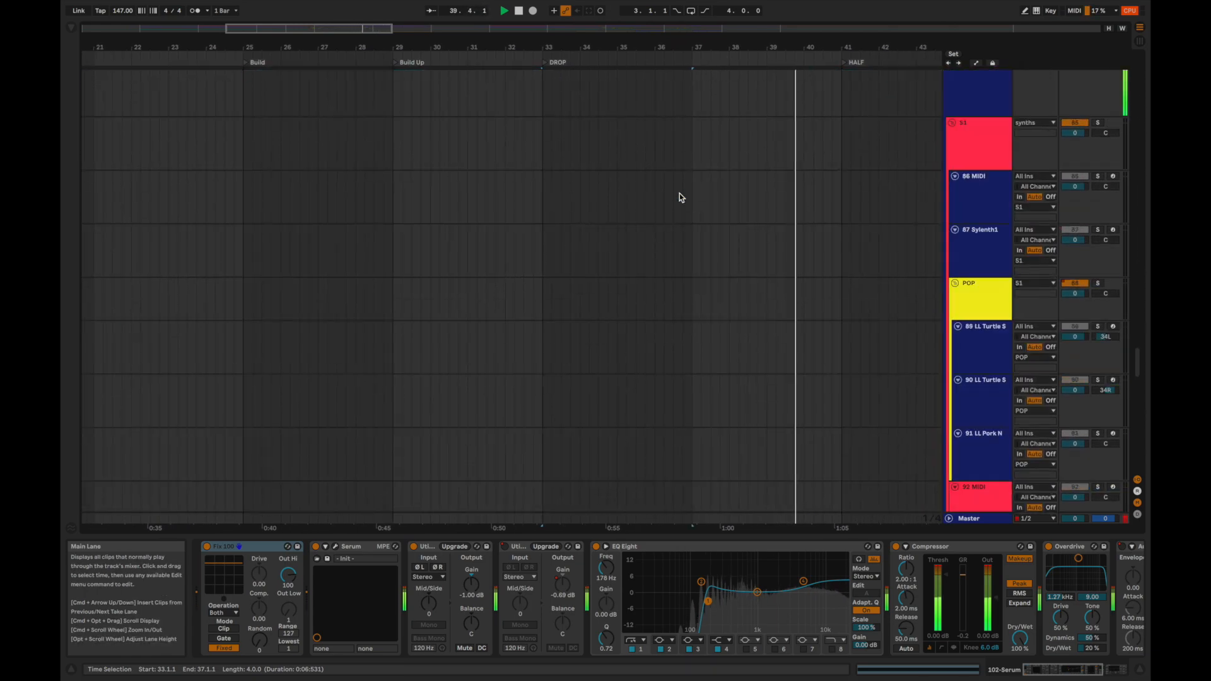
scroll(679, 193, down, 4)
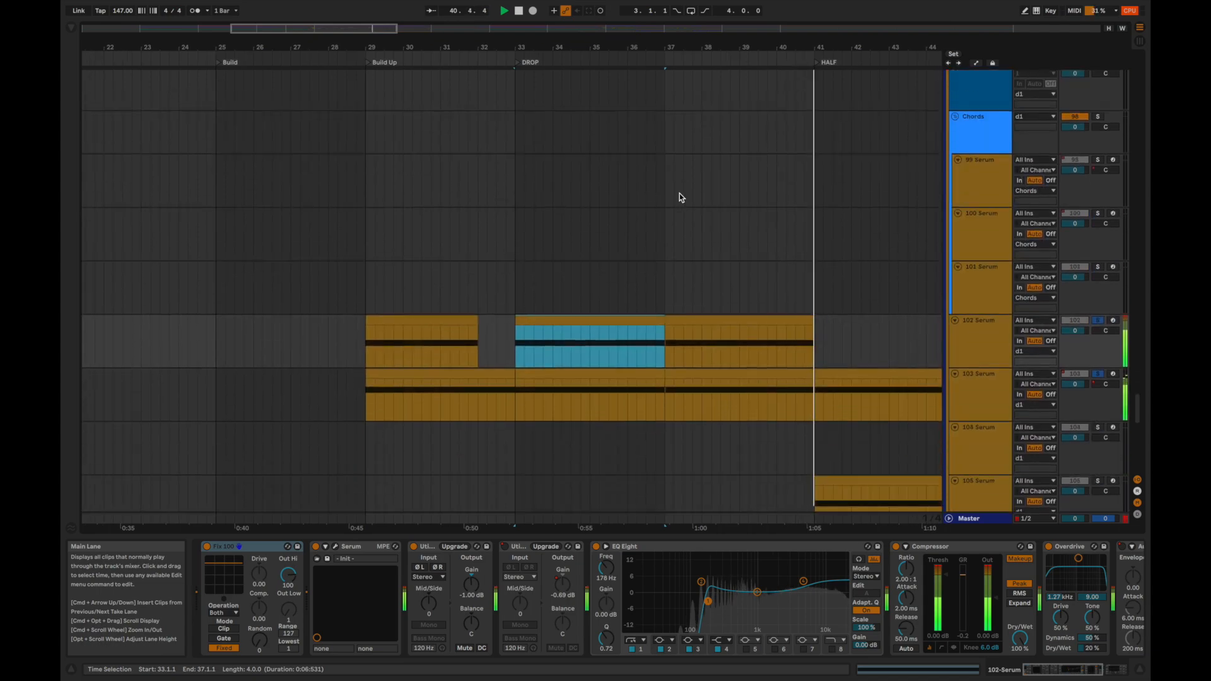
scroll(664, 285, down, 3)
click(691, 256)
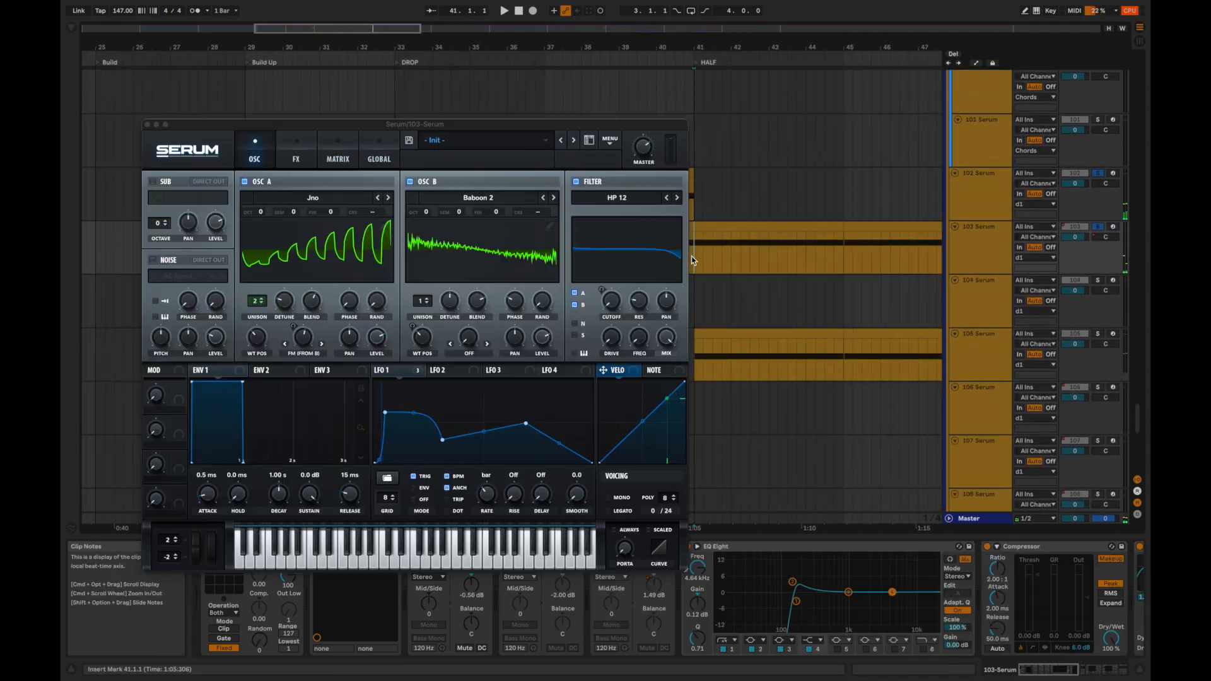
key(space)
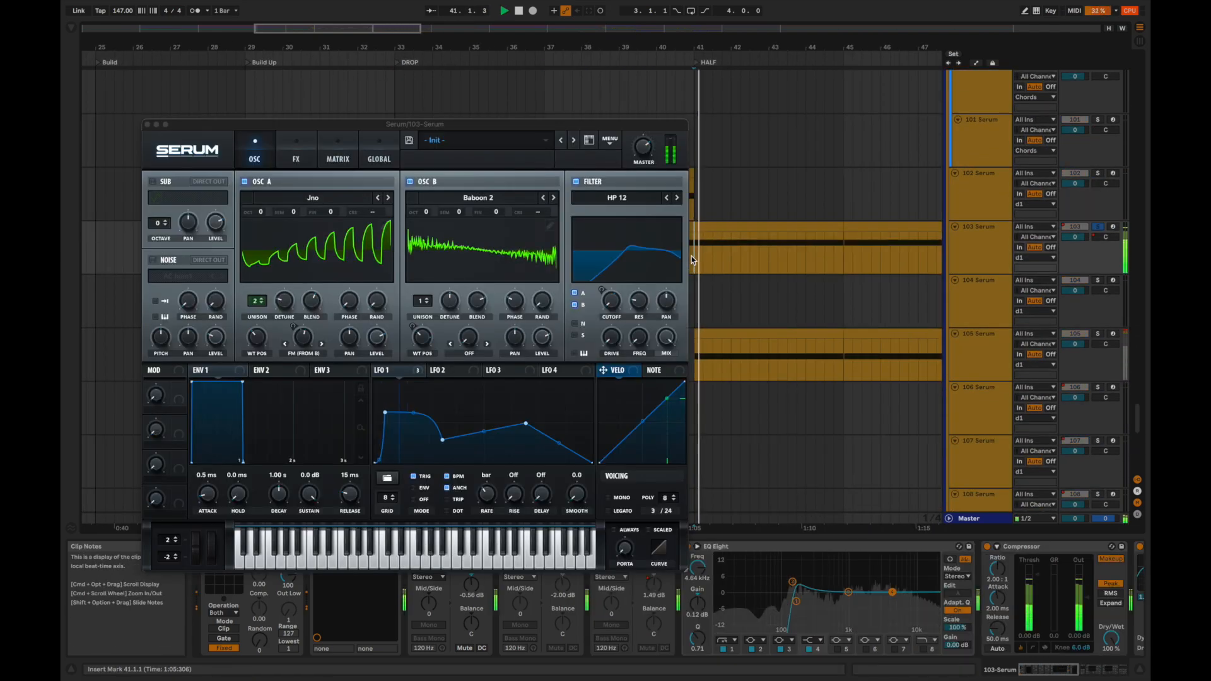
click(146, 126)
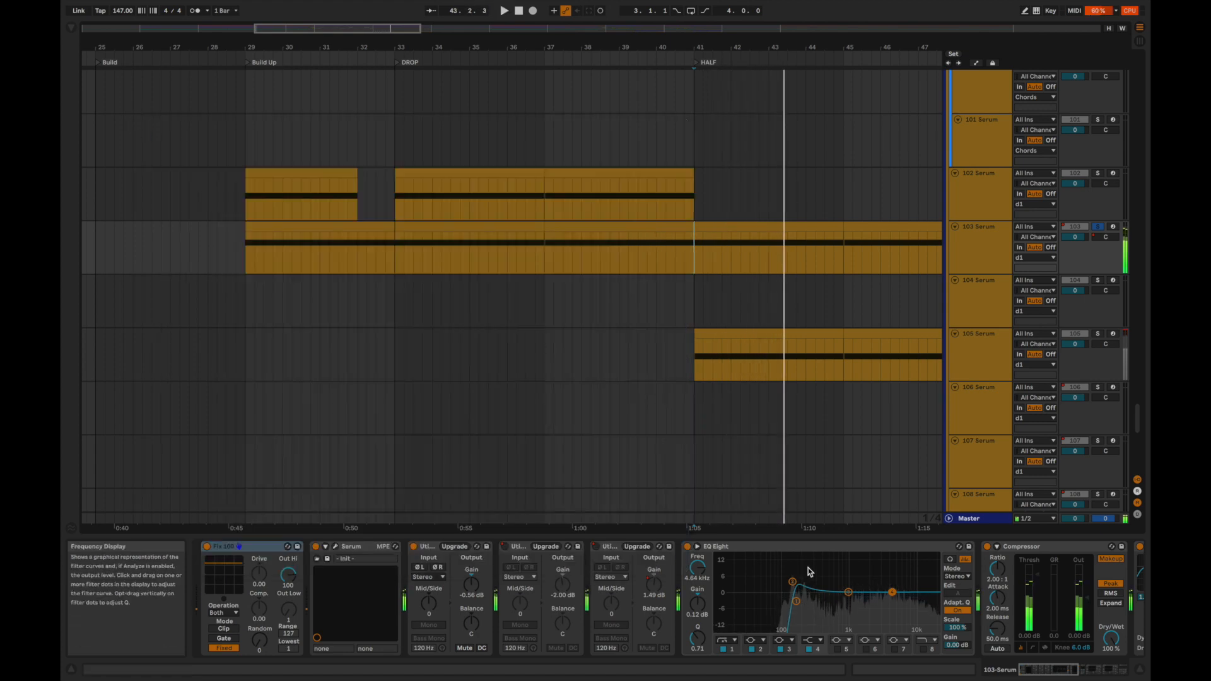
Examine the end of the 103 Serum device chain, select the Sharing device, and replay from bar 41.
scroll(824, 601, right, 5)
scroll(825, 601, right, 5)
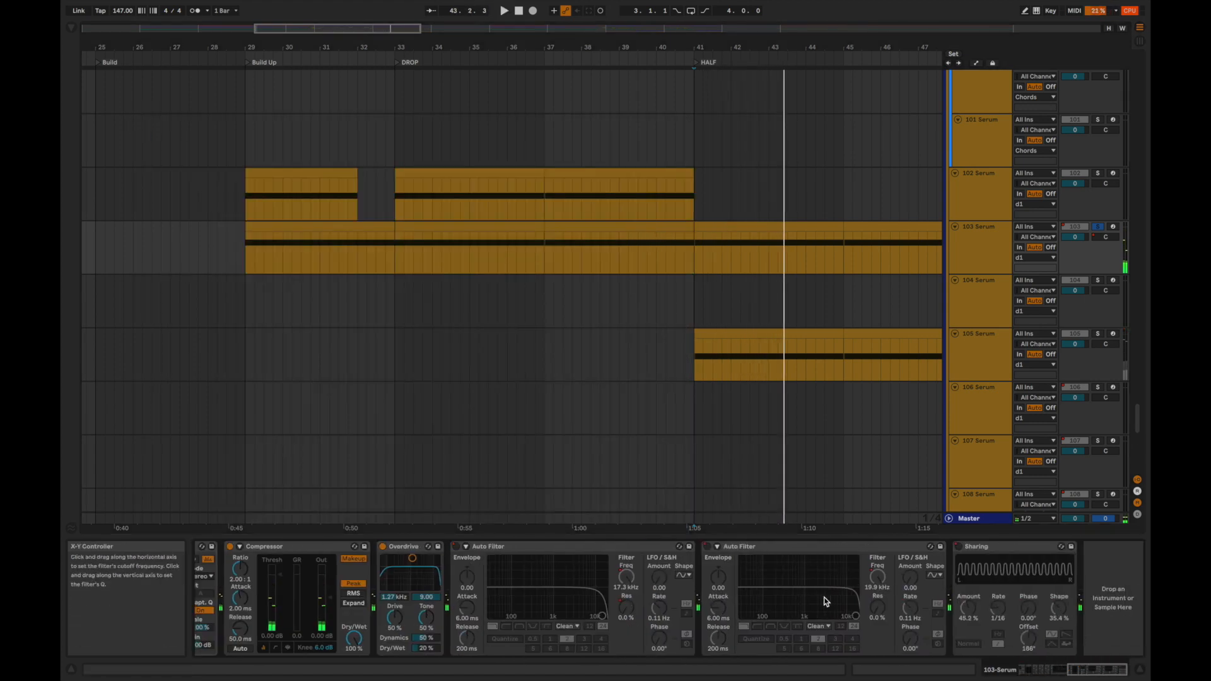
click(981, 546)
key(space)
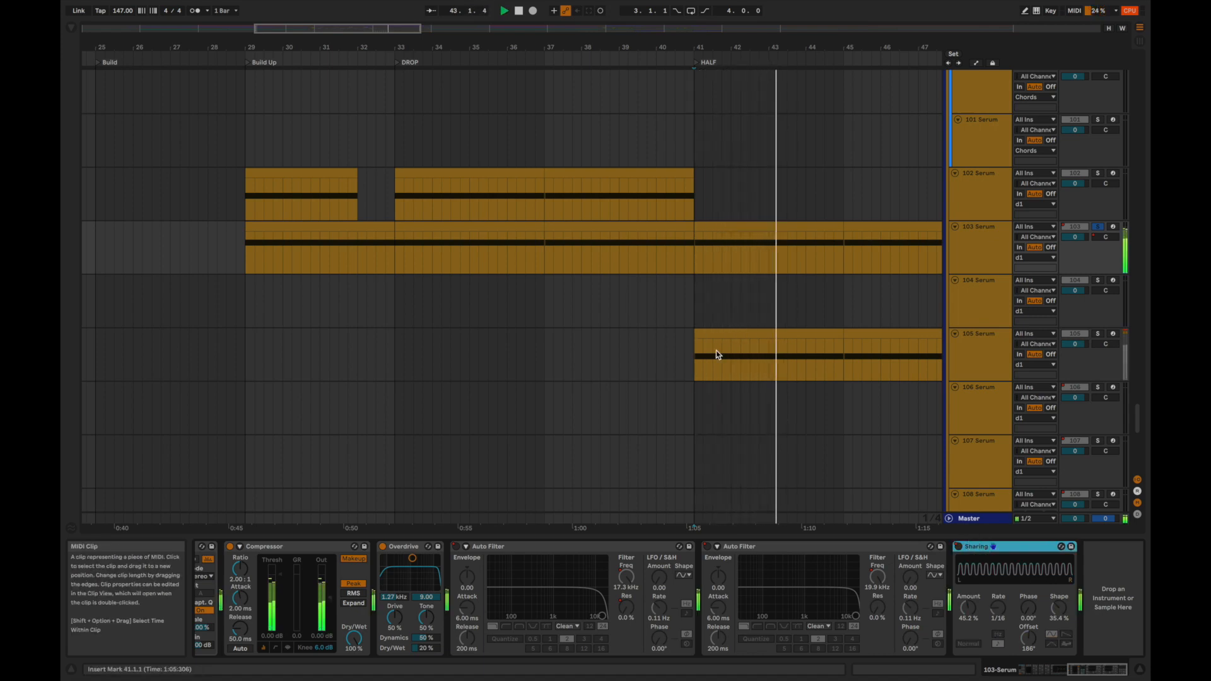
Audition 105 Serum soloed from bar 41 and examine its device chain through to the Sharing device.
click(697, 353)
key(space)
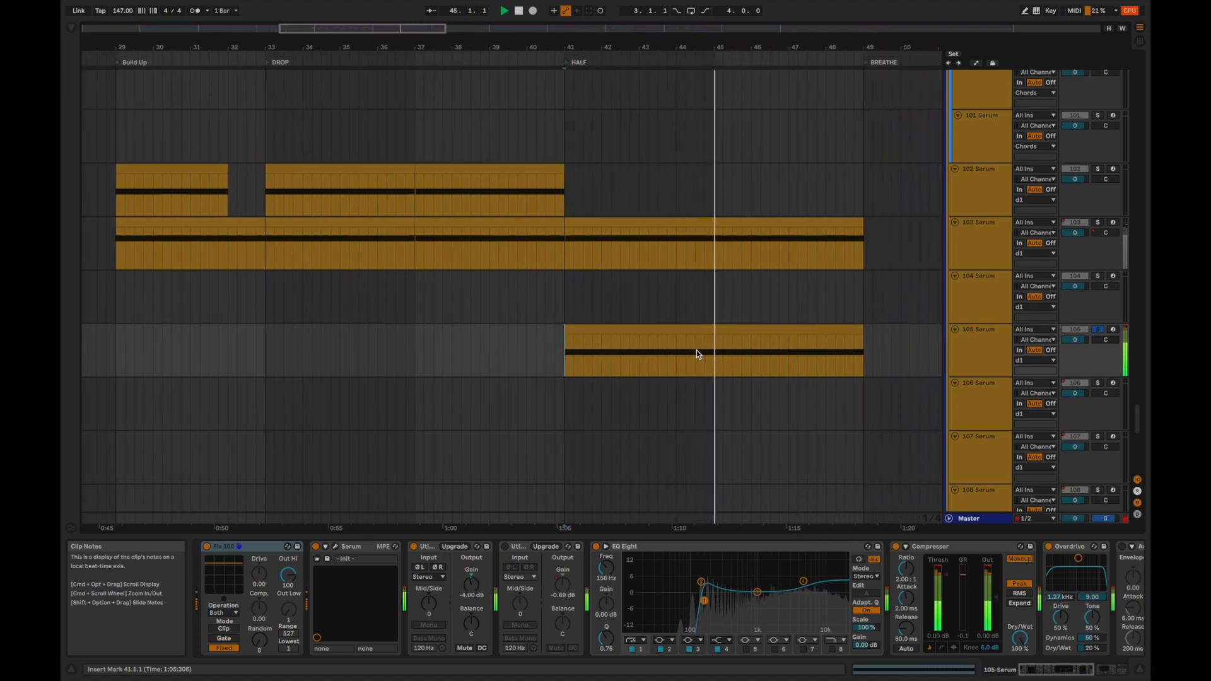
scroll(672, 570, right, 5)
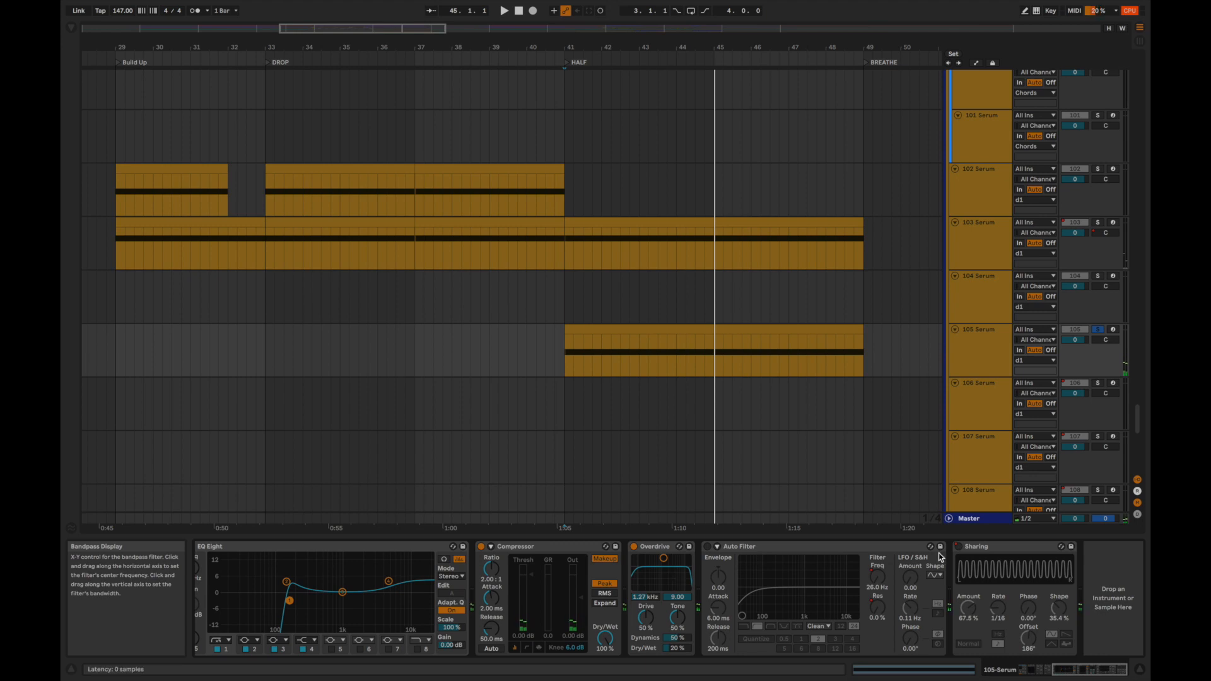
key(space)
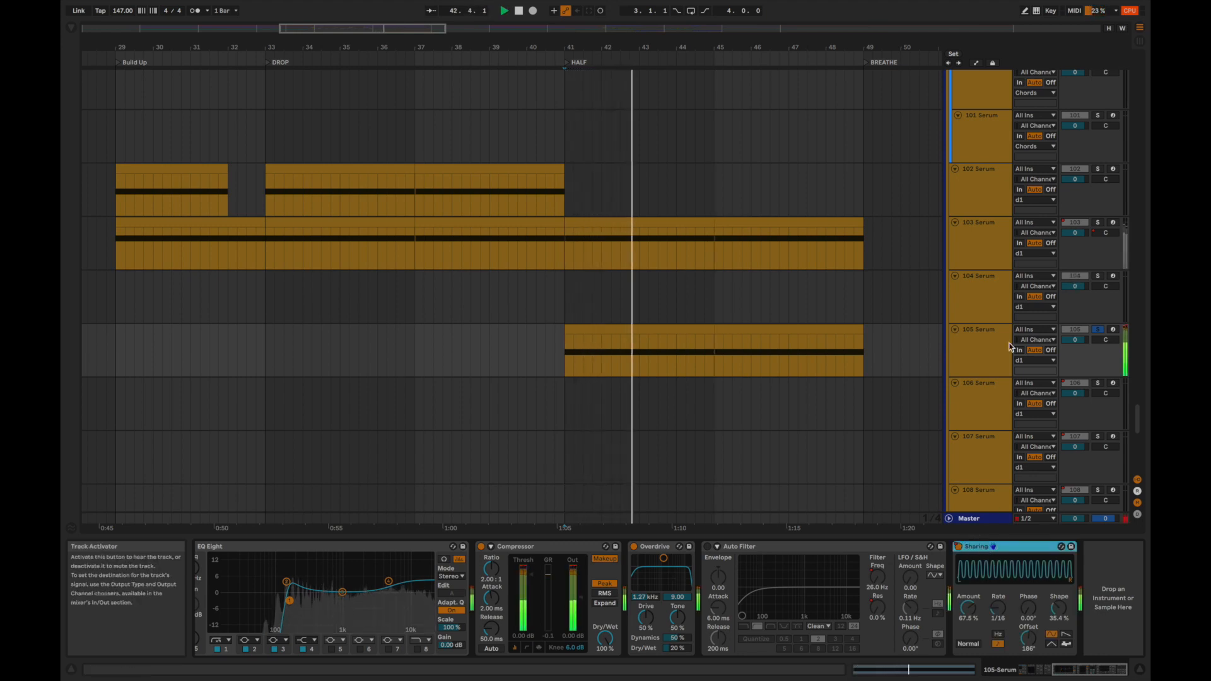
Open the 105 Serum plug-in and replay the track from bar 41 while examining the Cougar 1 wavetable and LFO 1 shape.
scroll(851, 571, left, 5)
key(space)
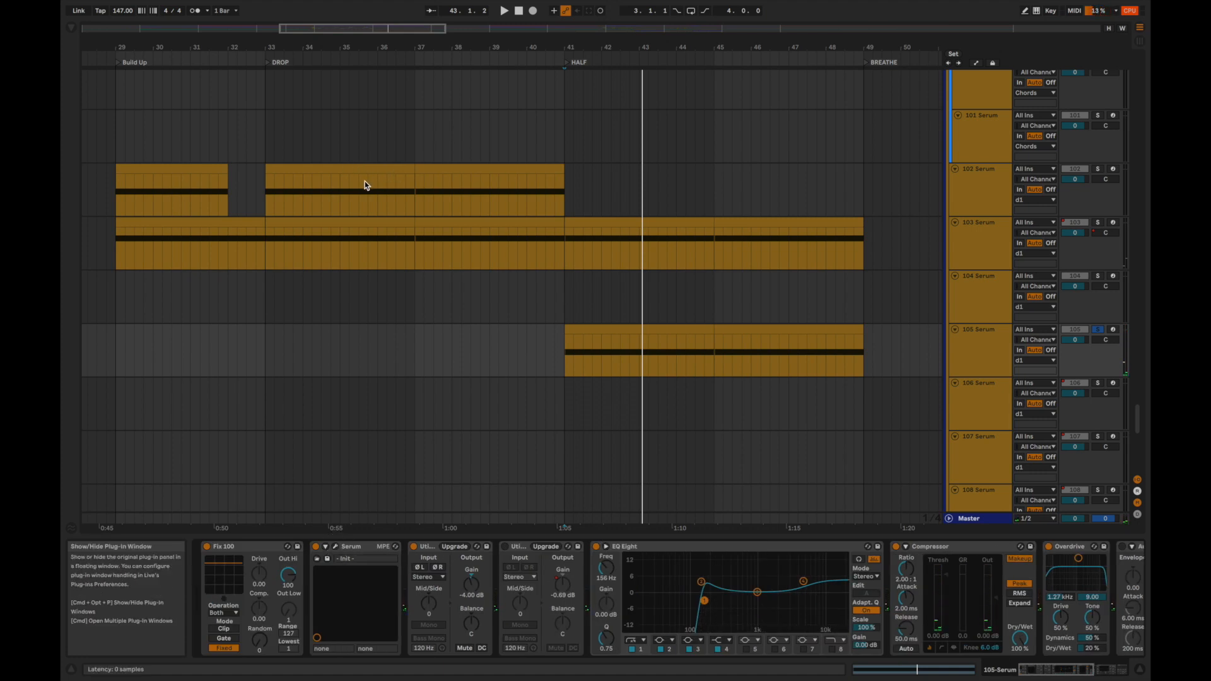
key(super+alt+p)
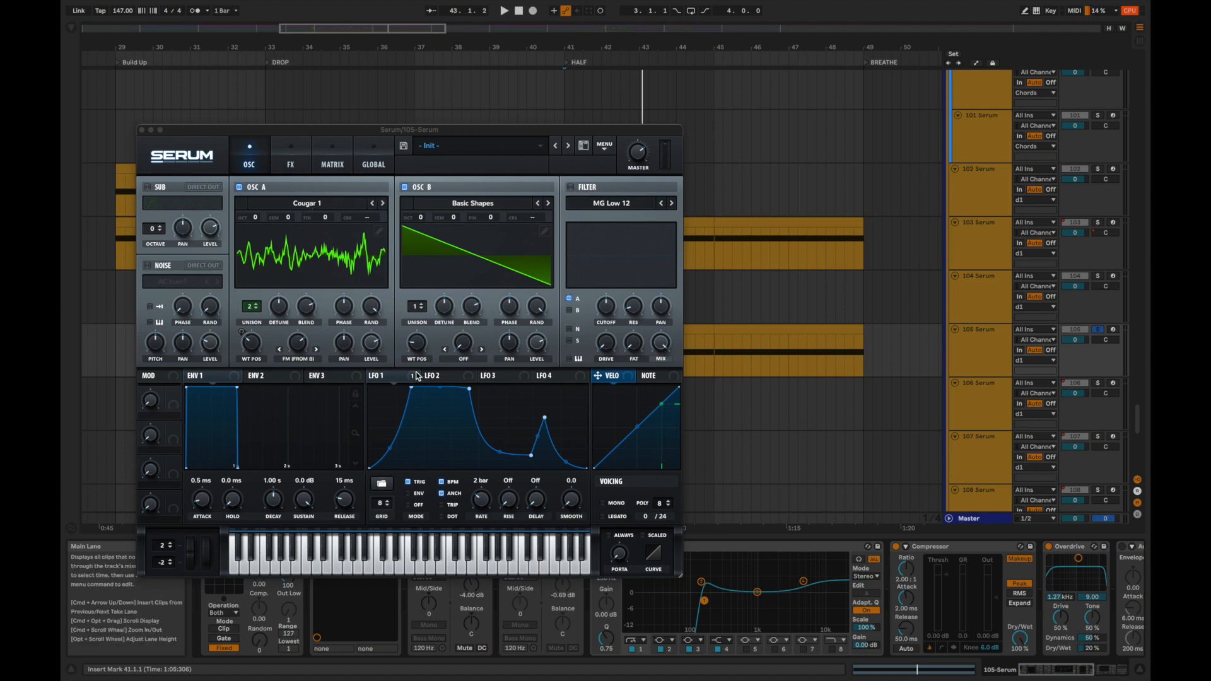
key(space)
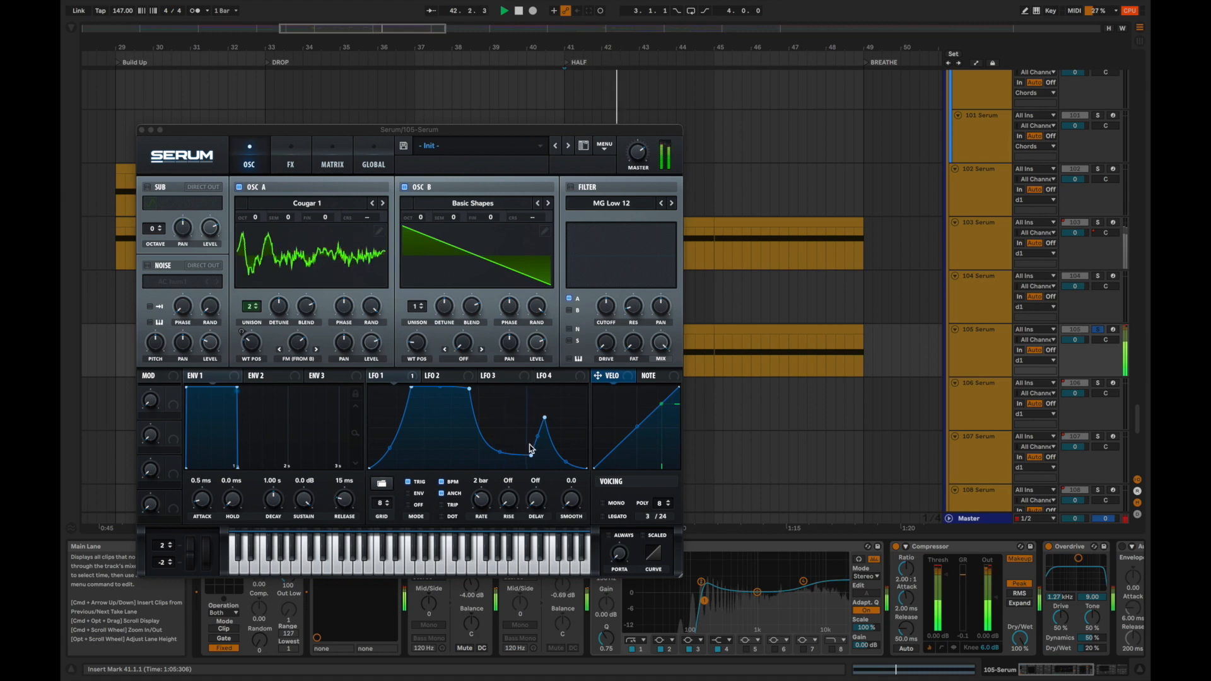
Replay 105 Serum from bar 41, close its plug-in window, and audition it together with 103 Serum before clearing the solos.
key(space)
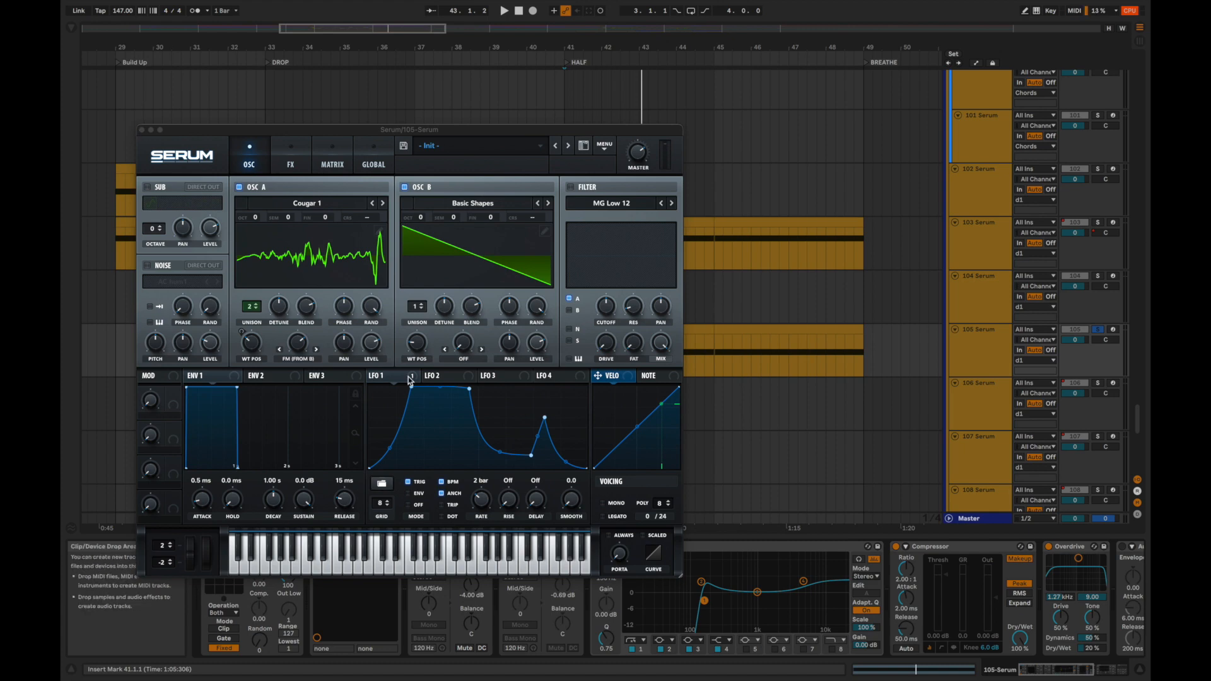
key(space)
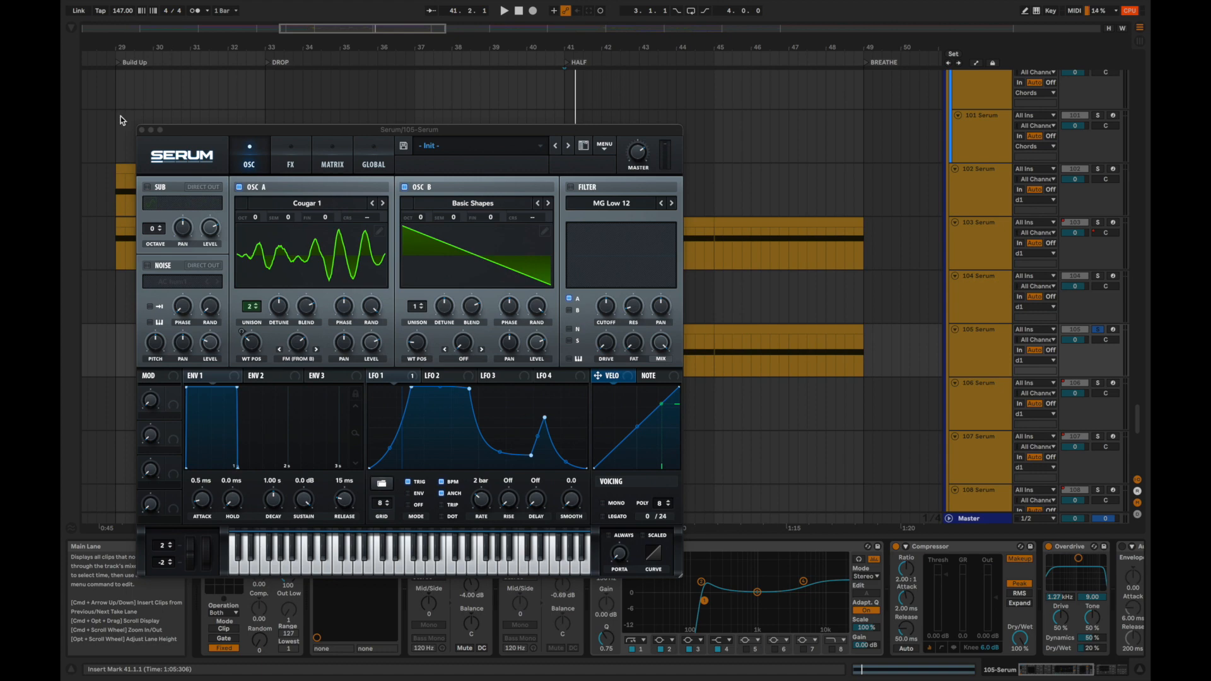
click(142, 131)
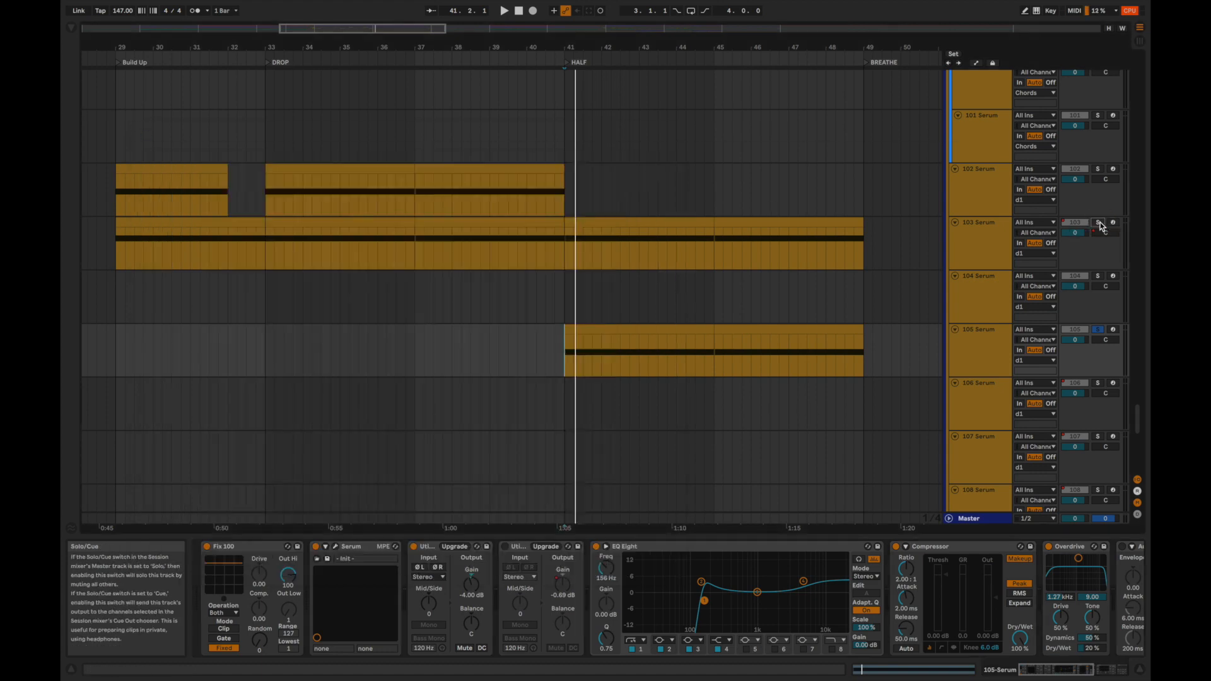
key(space)
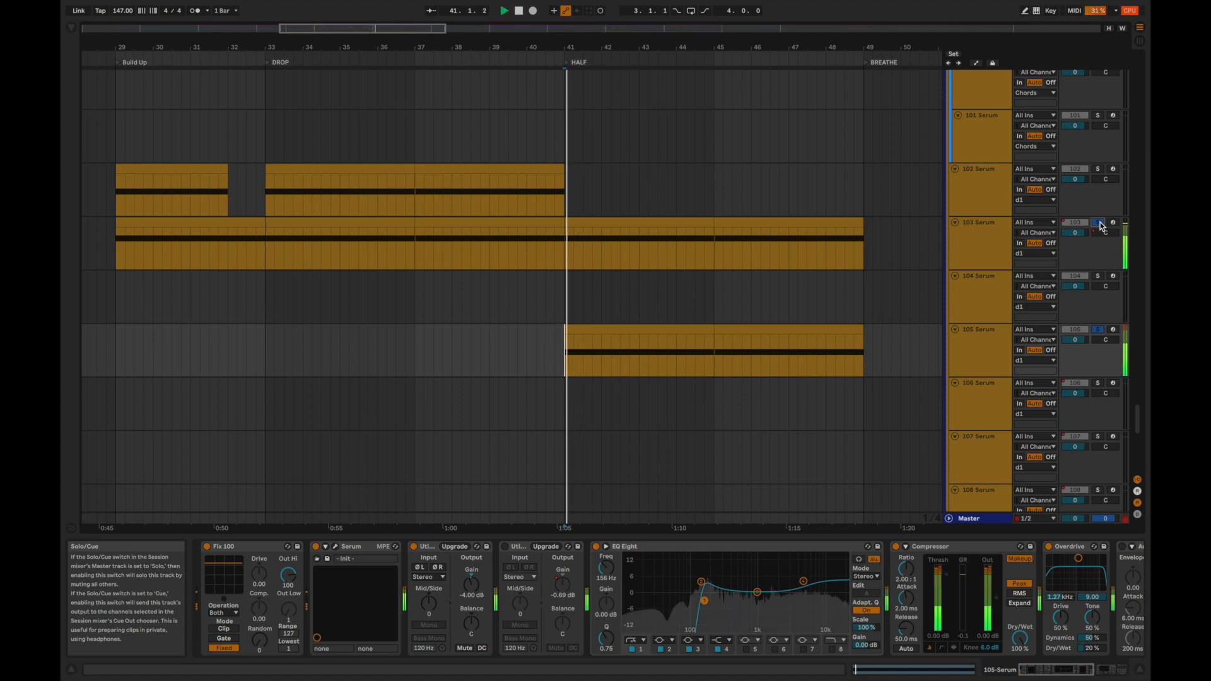
click(1098, 223)
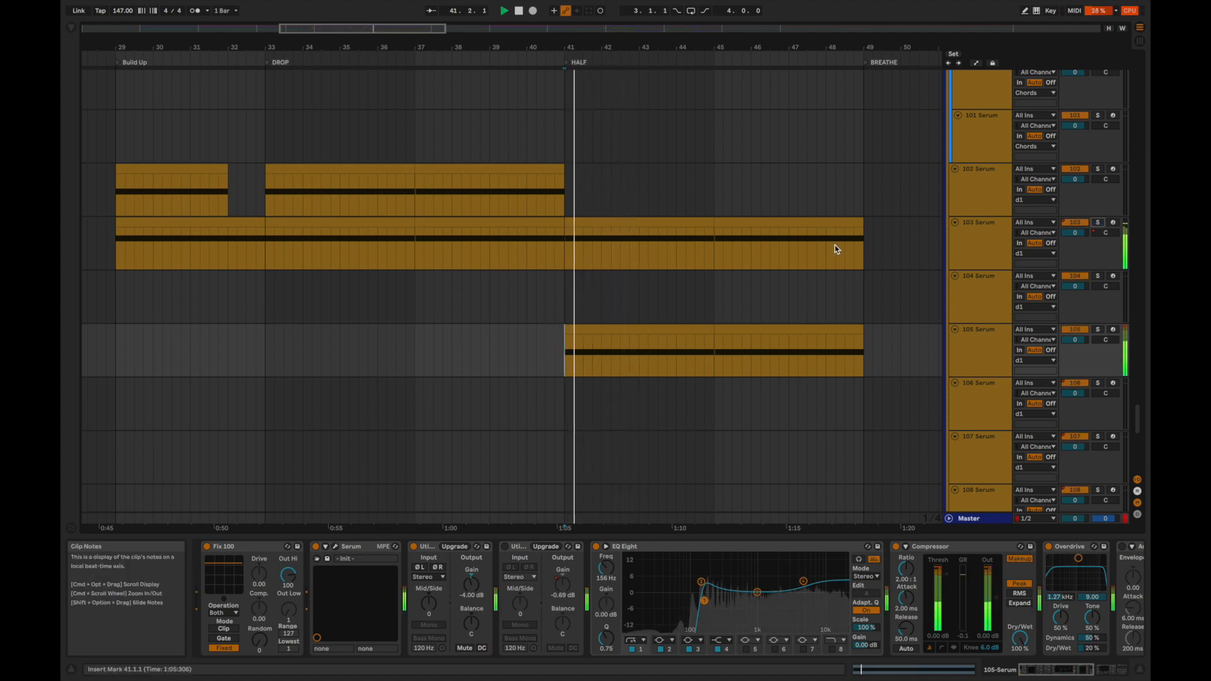
Select the first two-bar clip of 109 Serum at the start of HALF and audition the track soloed.
scroll(835, 250, down, 4)
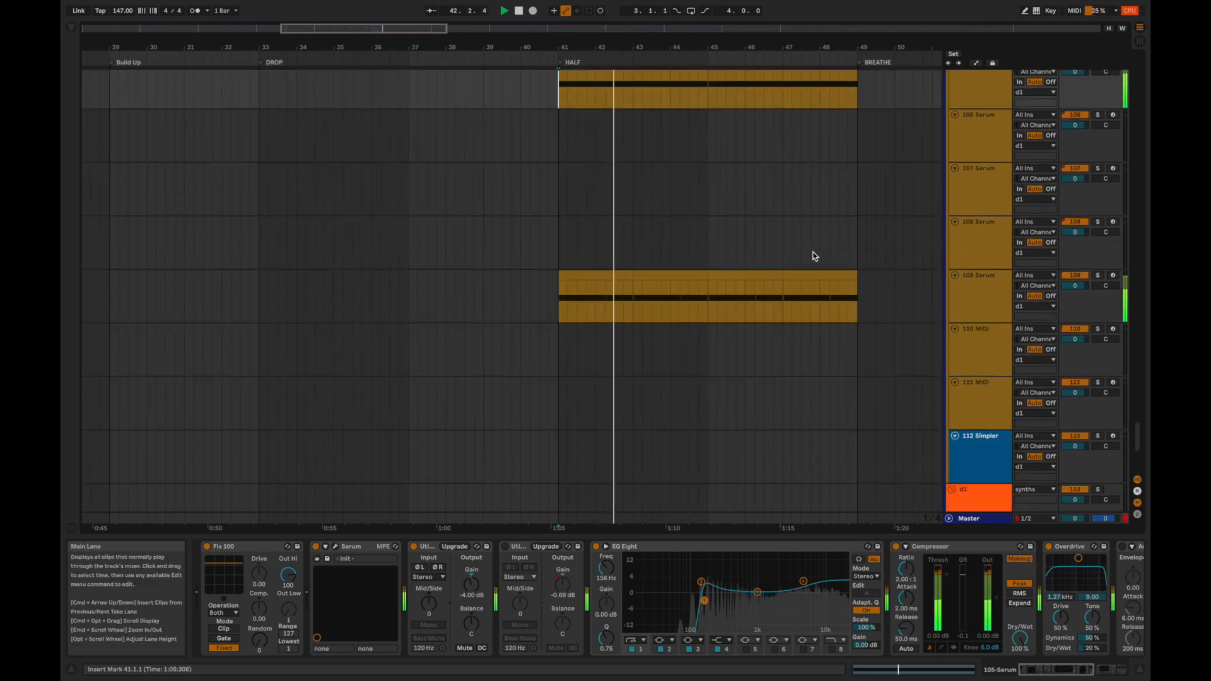
click(567, 277)
key(space)
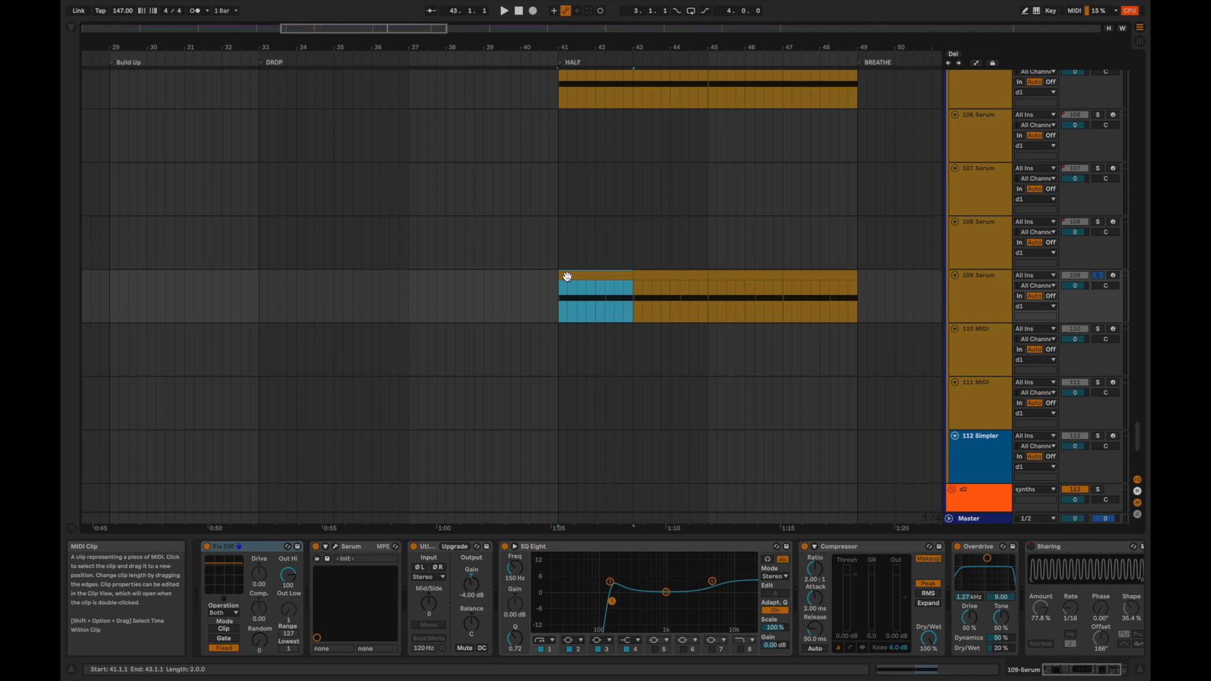
key(space)
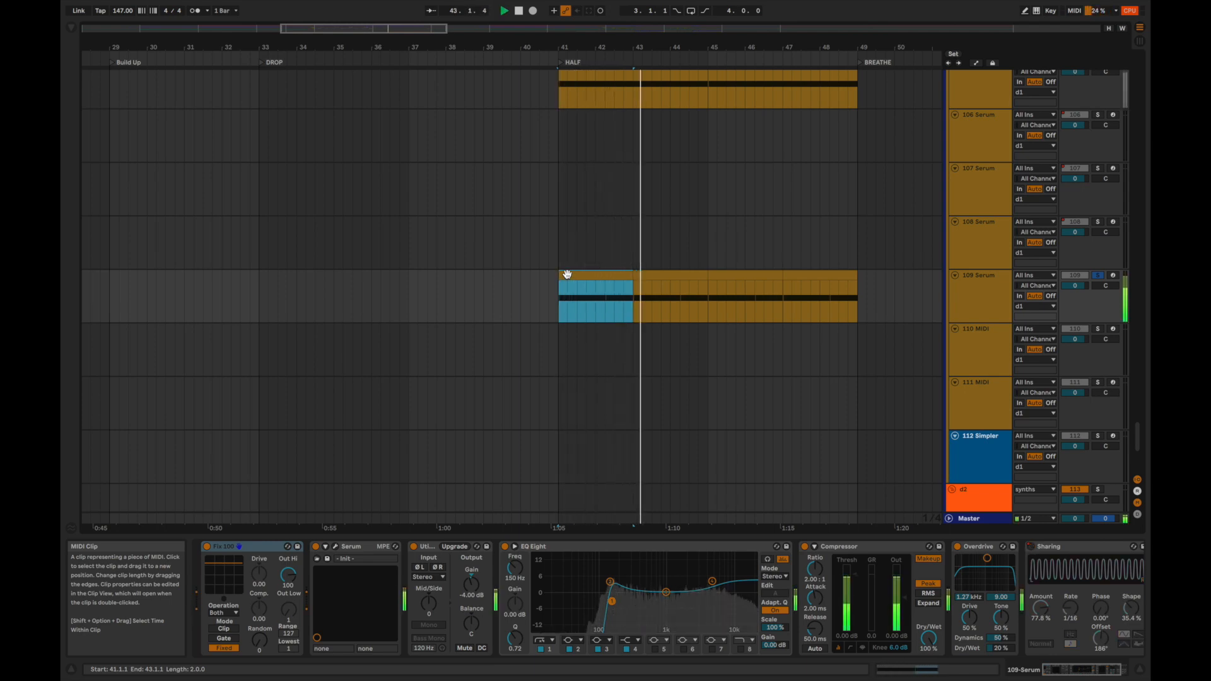
scroll(421, 378, up, 1)
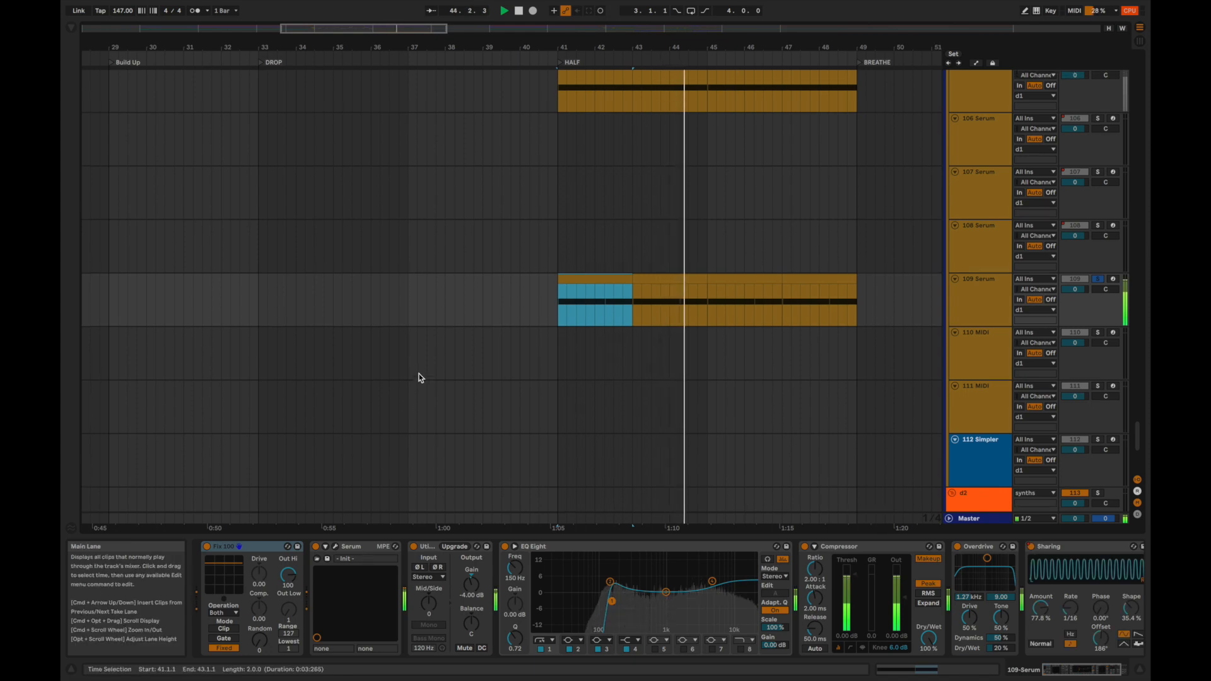
scroll(418, 378, up, 2)
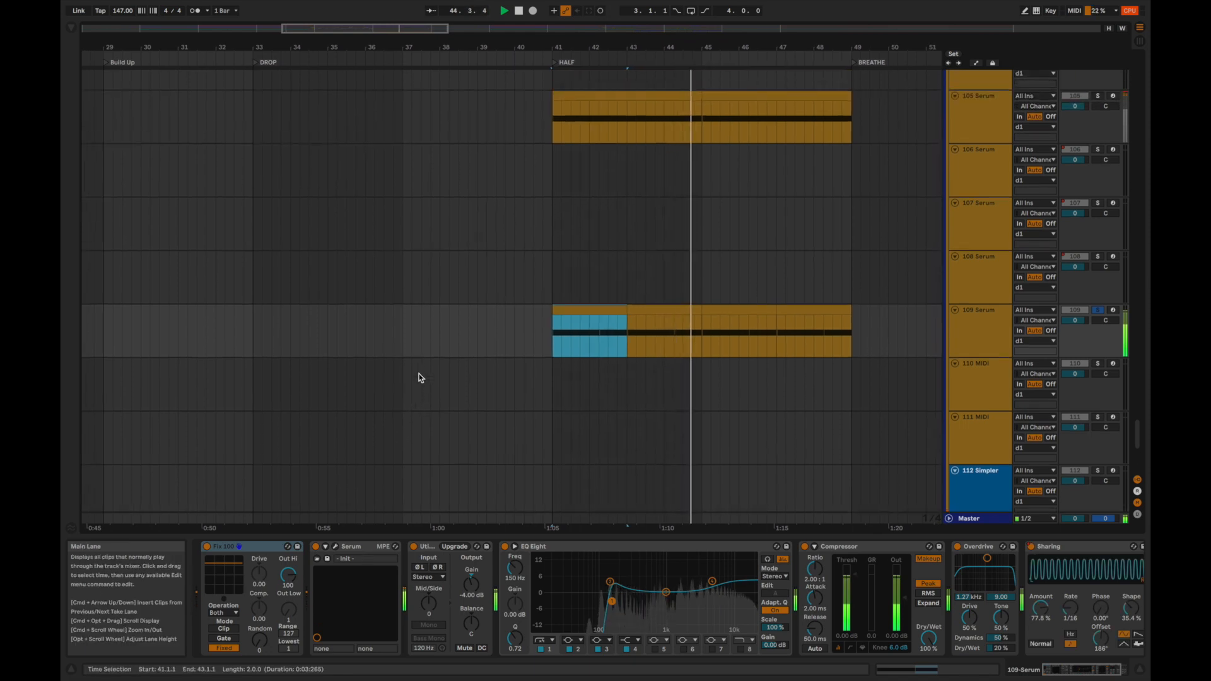
Open the 109 Serum plug-in and replay from bar 41 while examining the Crocodile 1 wavetable, Cmb + filter and LFO 1 shape.
click(334, 550)
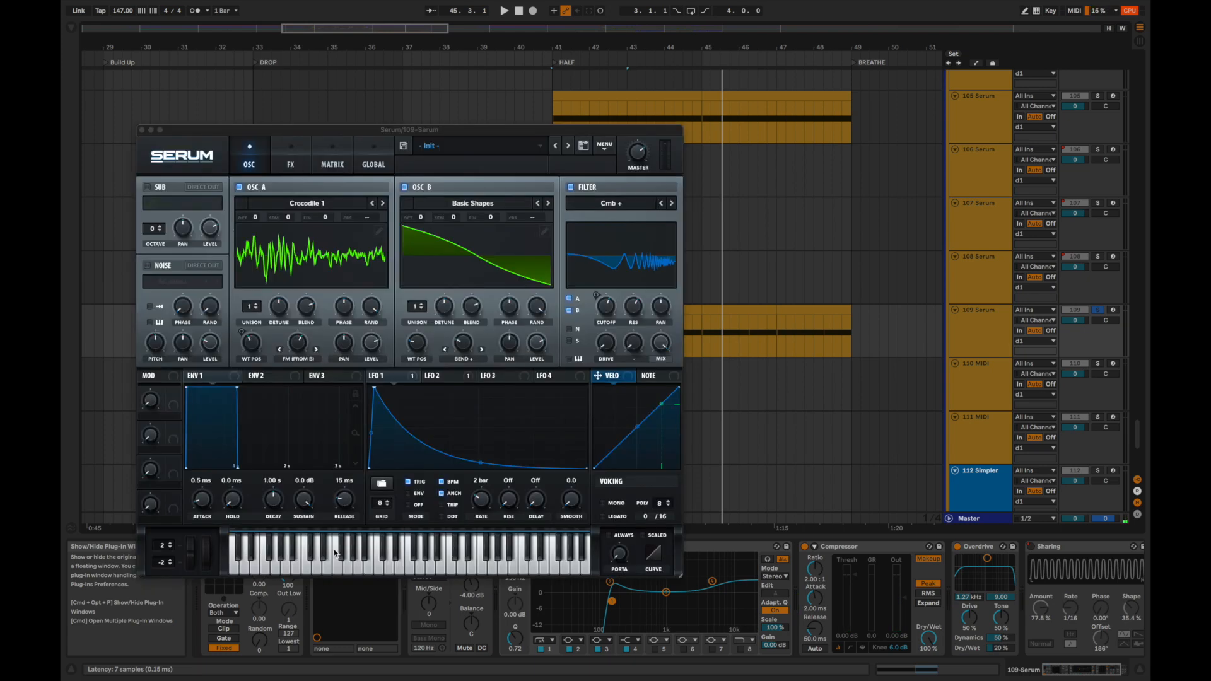
key(space)
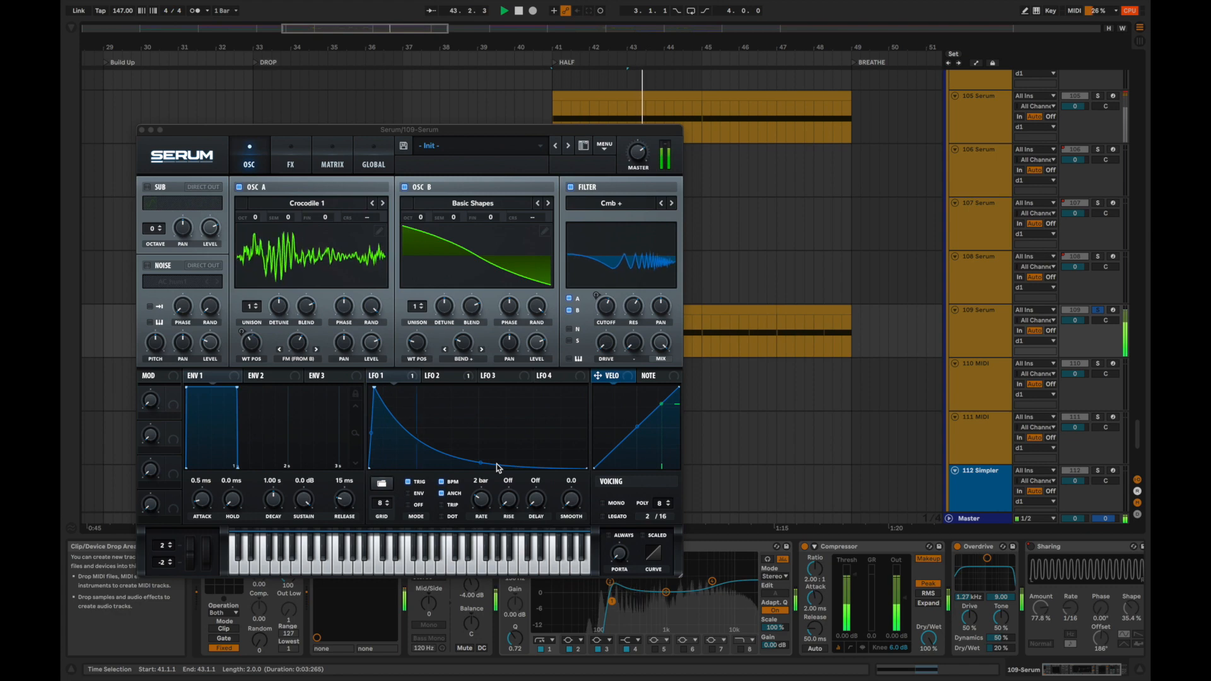
key(space)
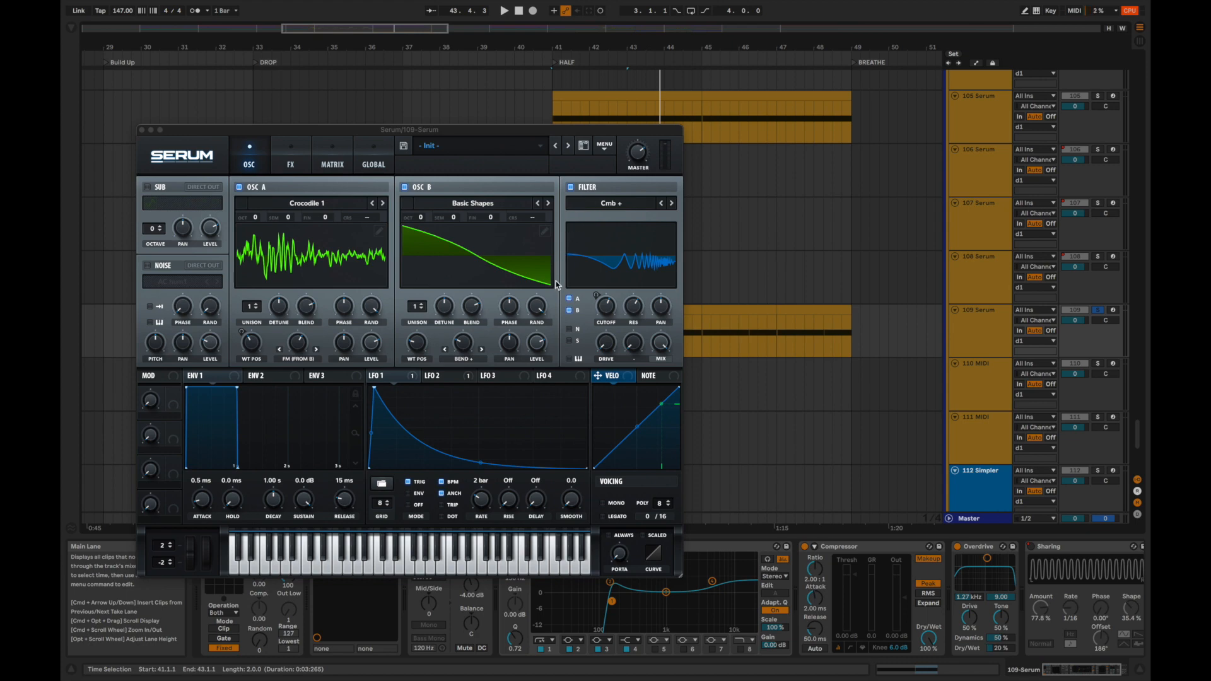
key(space)
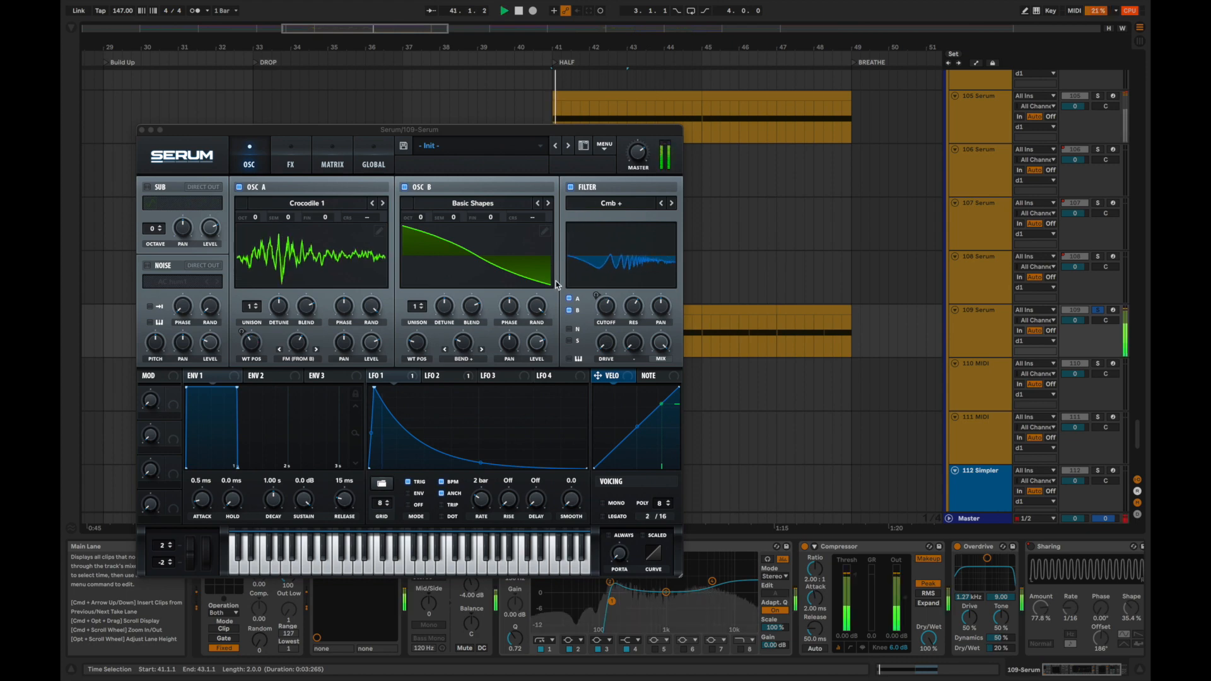
key(space)
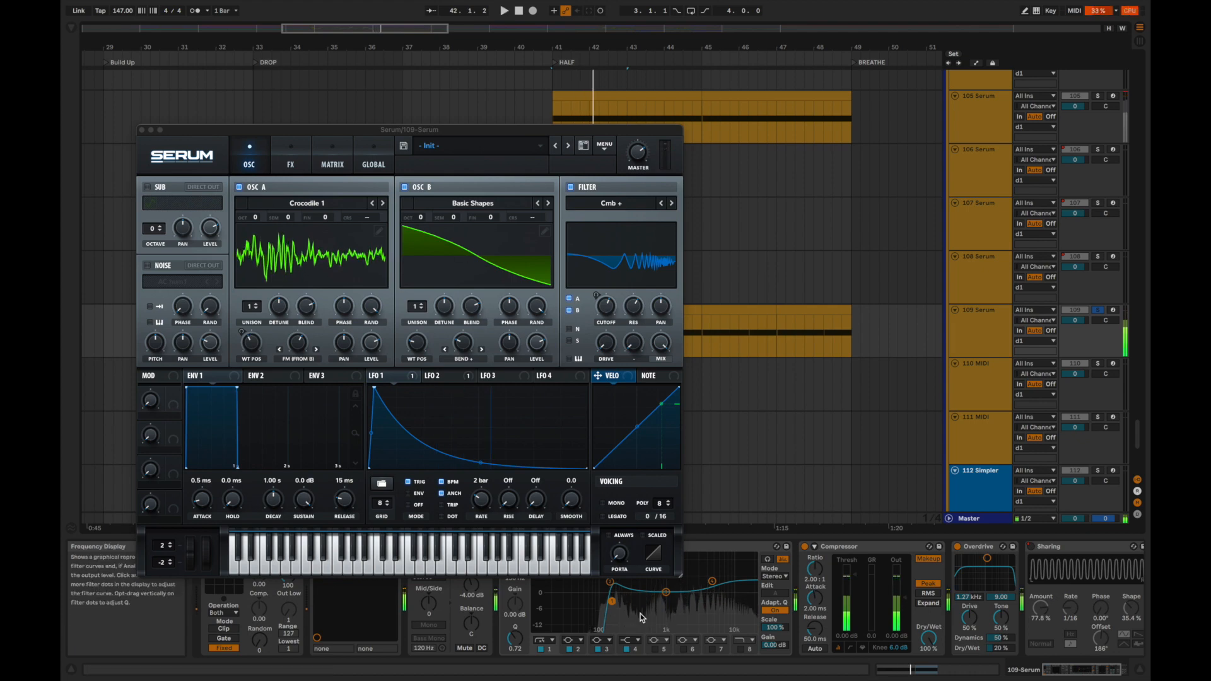
Examine the distortion and compressor effects inside the 109 Serum plug-in, close it, and inspect the low-cut band in the track's EQ Eight.
click(299, 165)
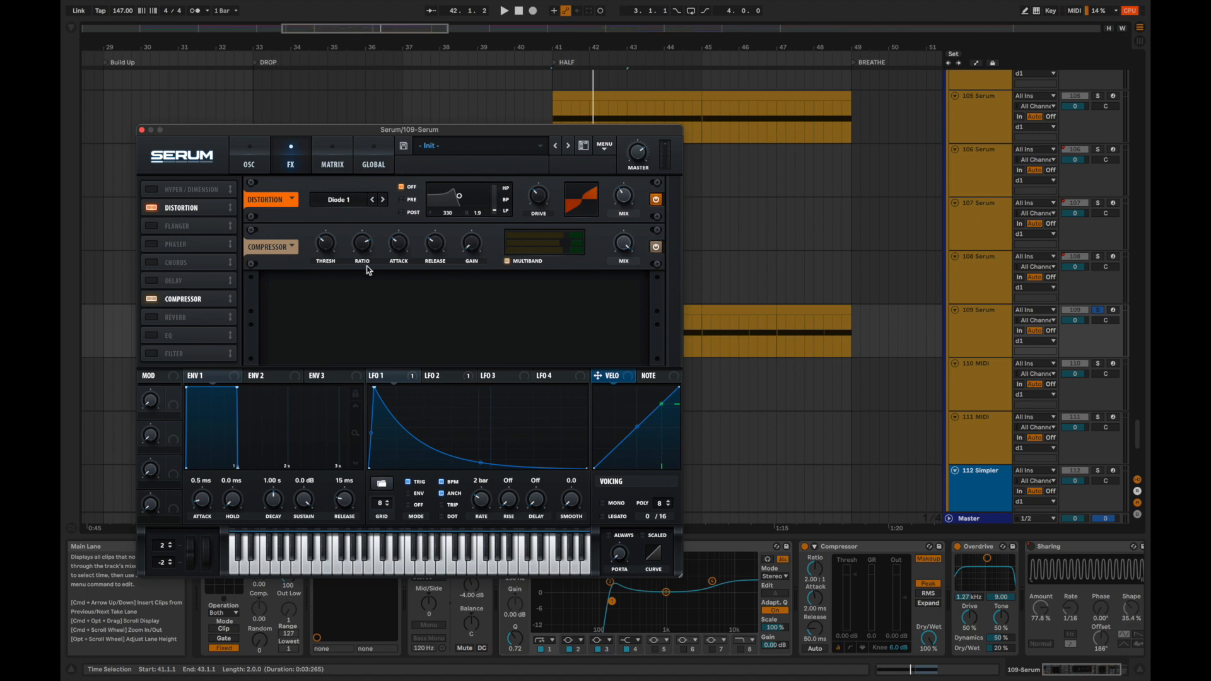
click(141, 130)
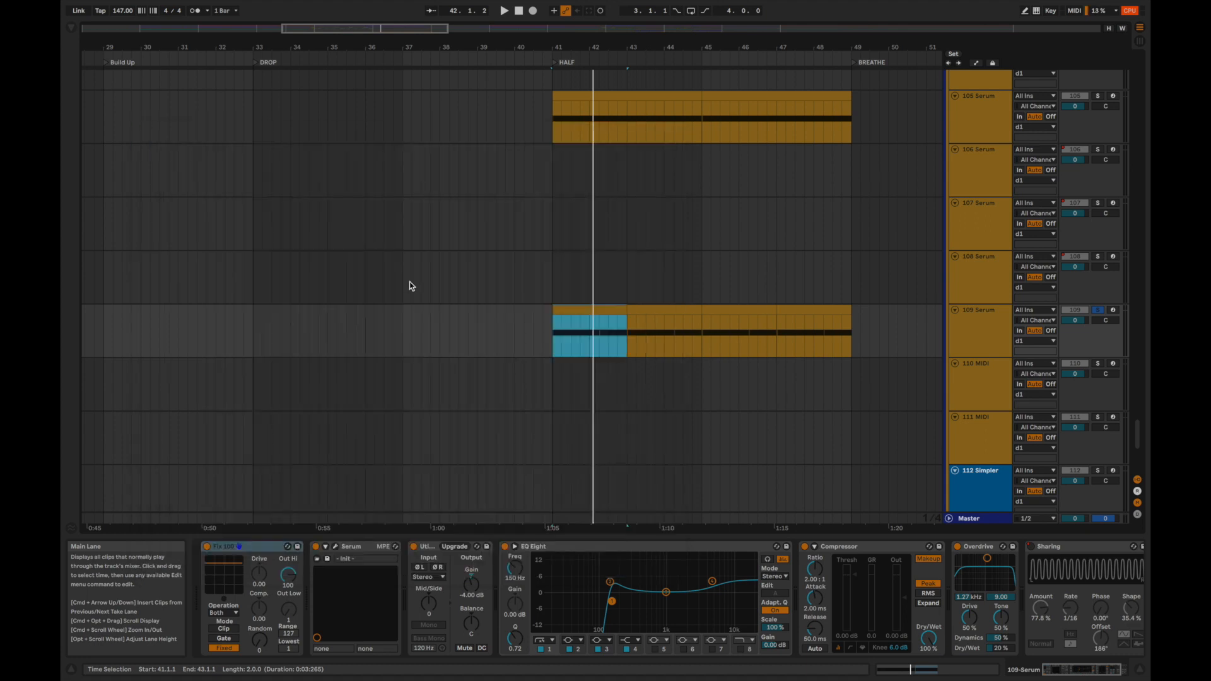
click(612, 603)
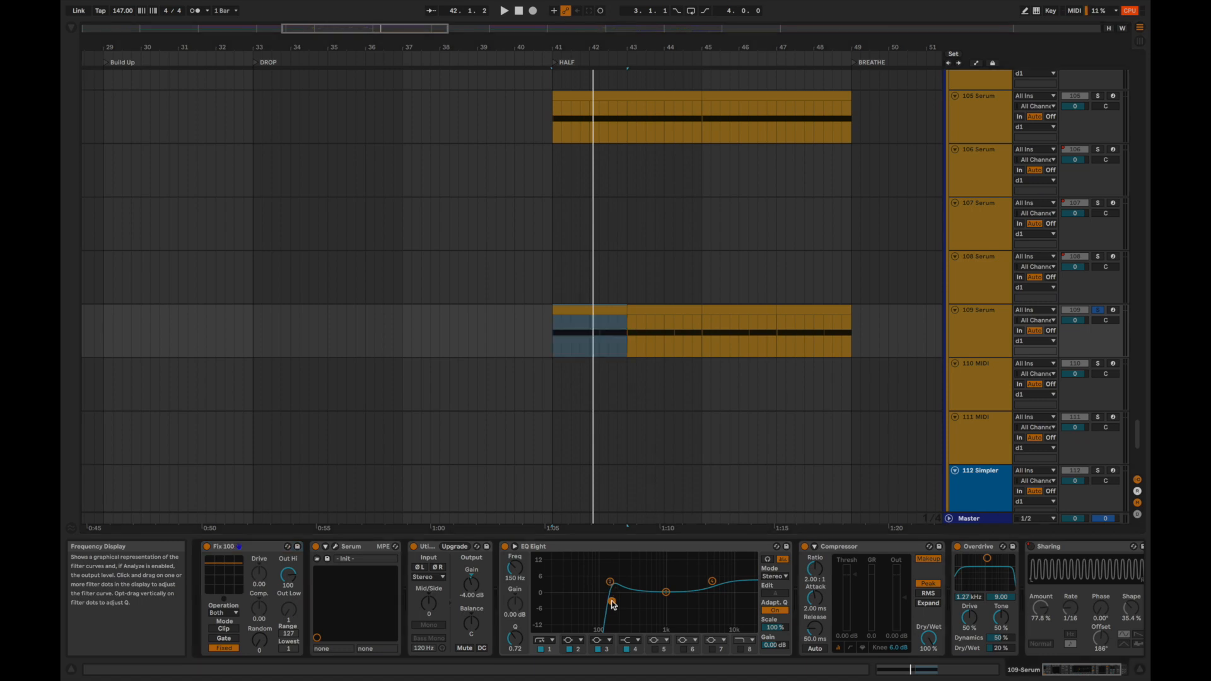
Select the d1 group track and examine the low-cut band in its EQ Eight.
scroll(895, 157, up, 10)
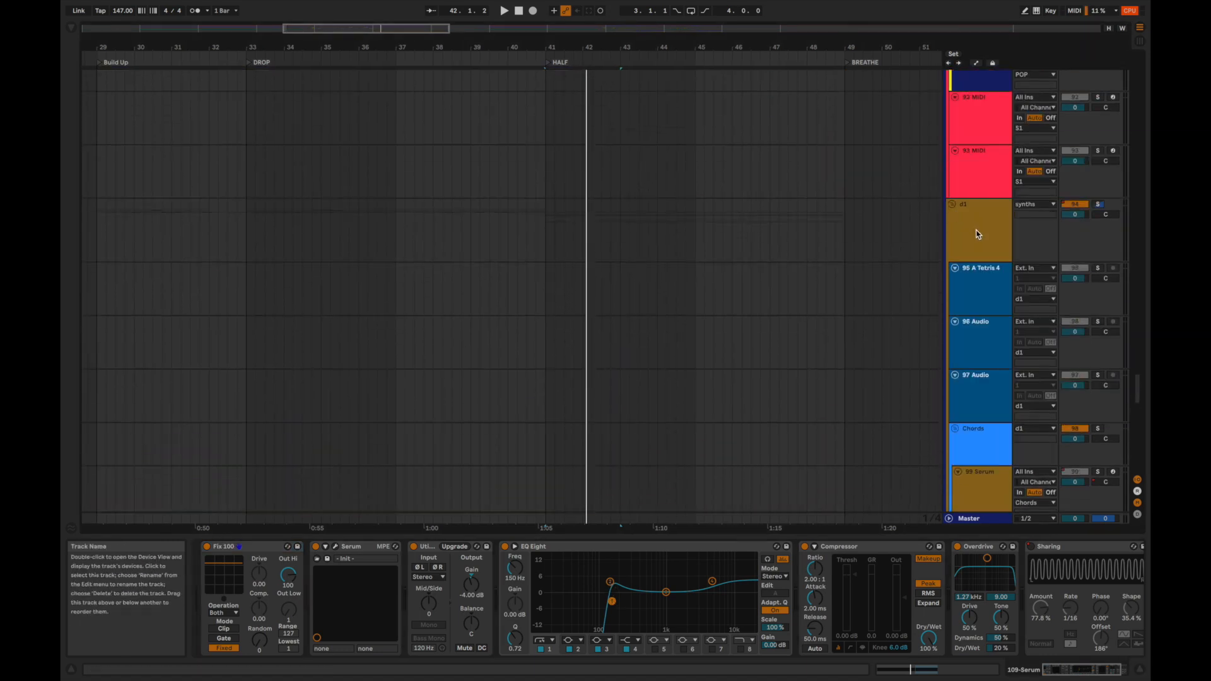
click(976, 234)
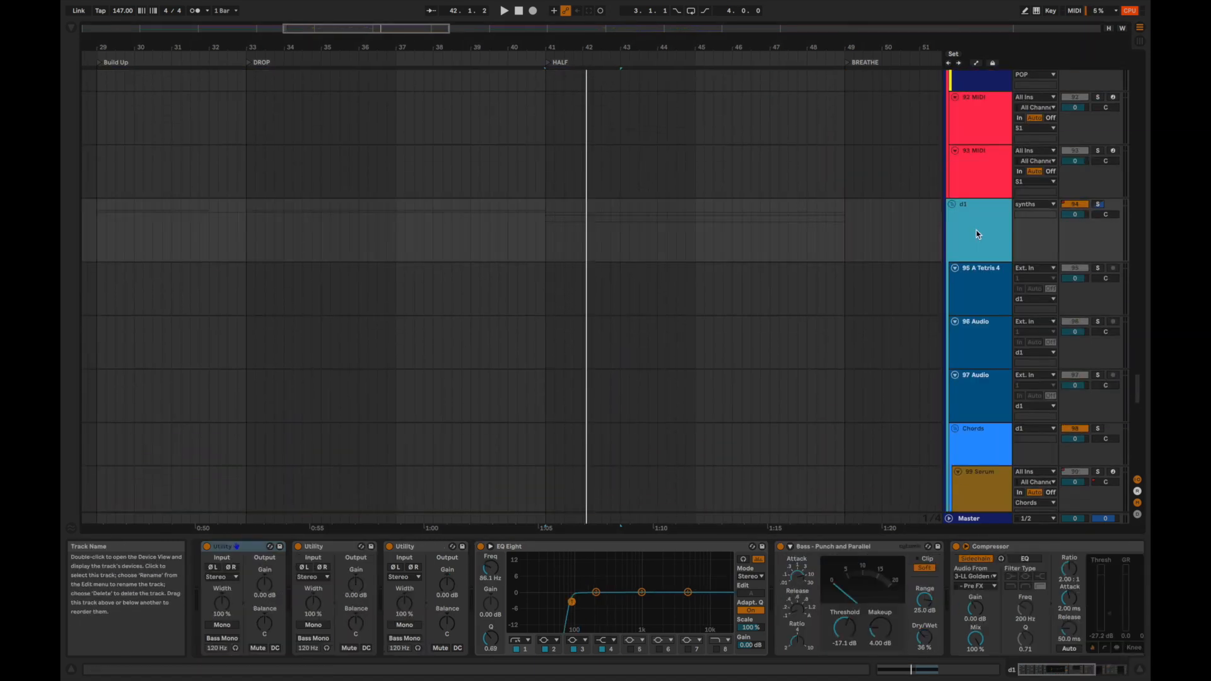
click(572, 602)
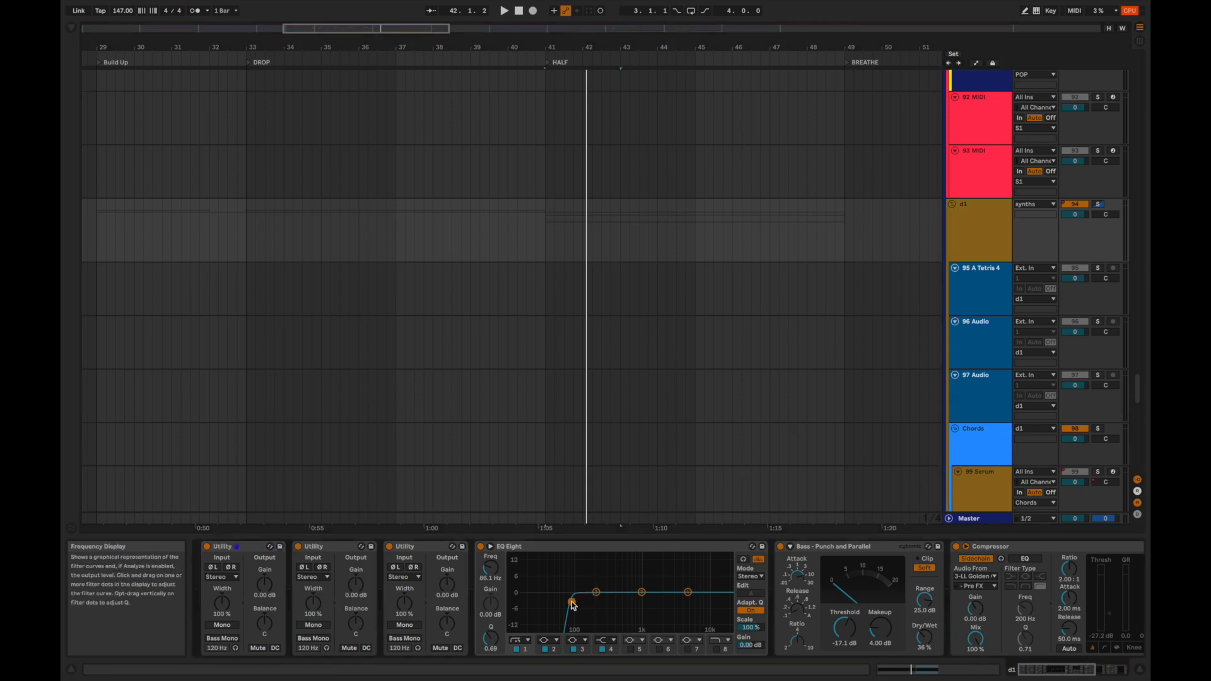
Audition 109 Serum from bar 41, adding 105 Serum and 103 Serum to the solo one after another.
scroll(588, 291, down, 9)
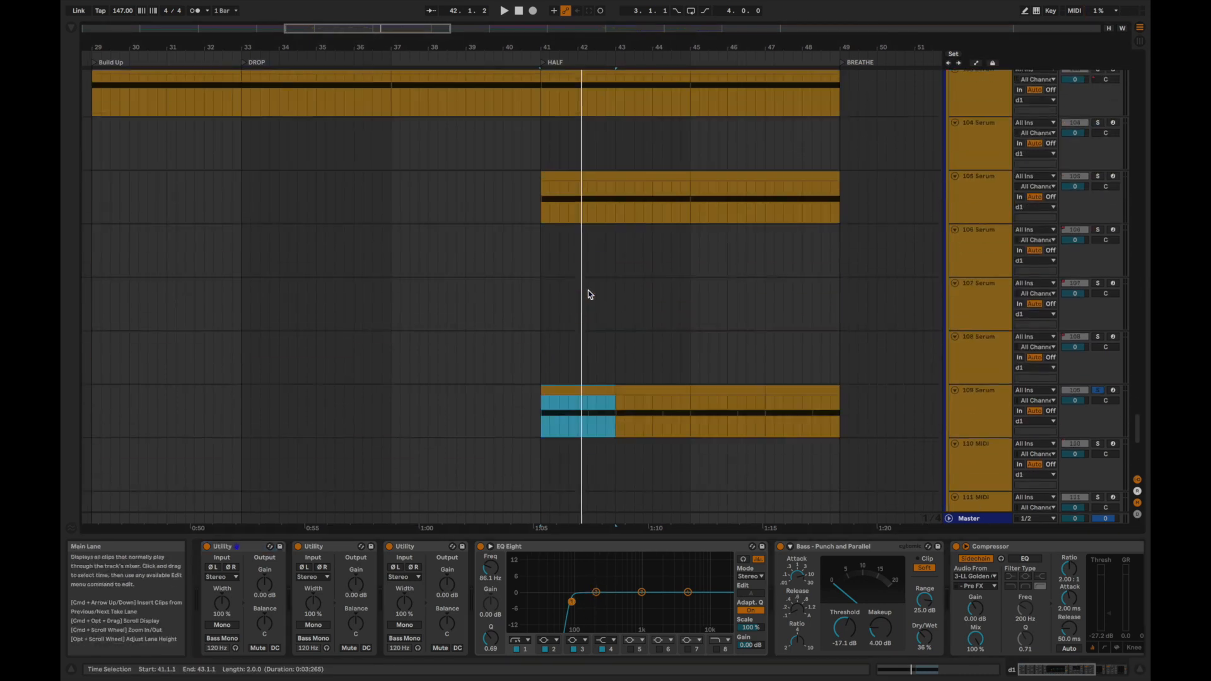
key(space)
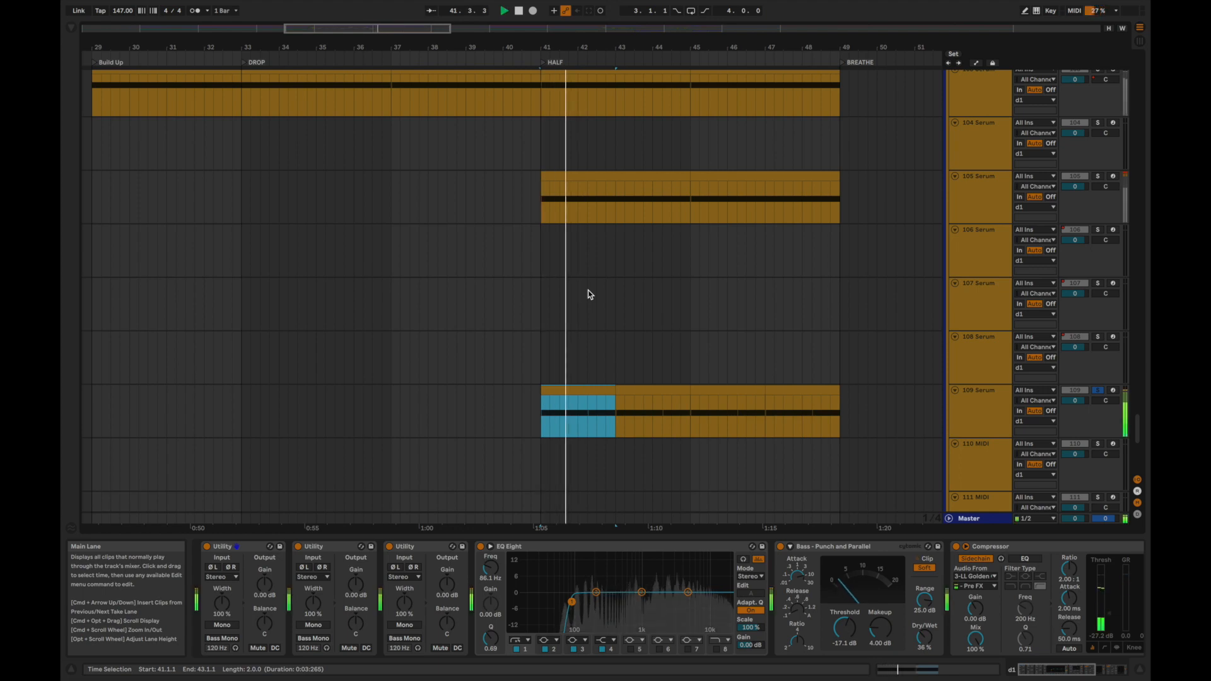
key(space)
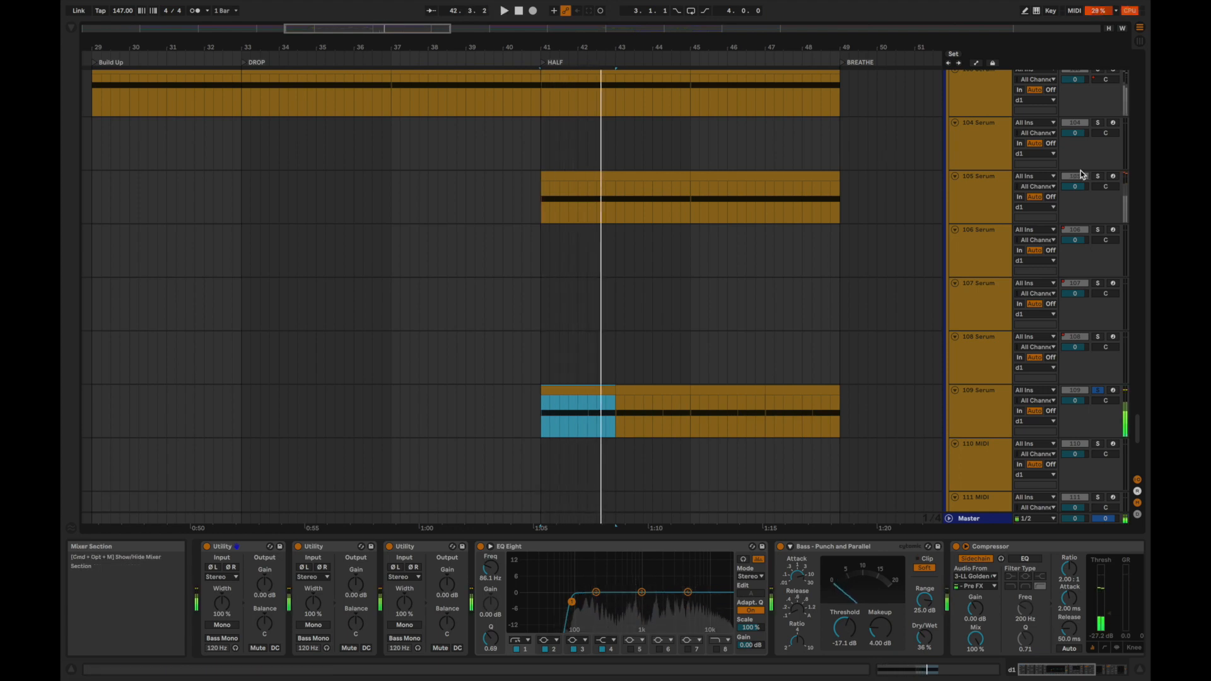
click(1093, 177)
key(space)
scroll(1100, 145, up, 1)
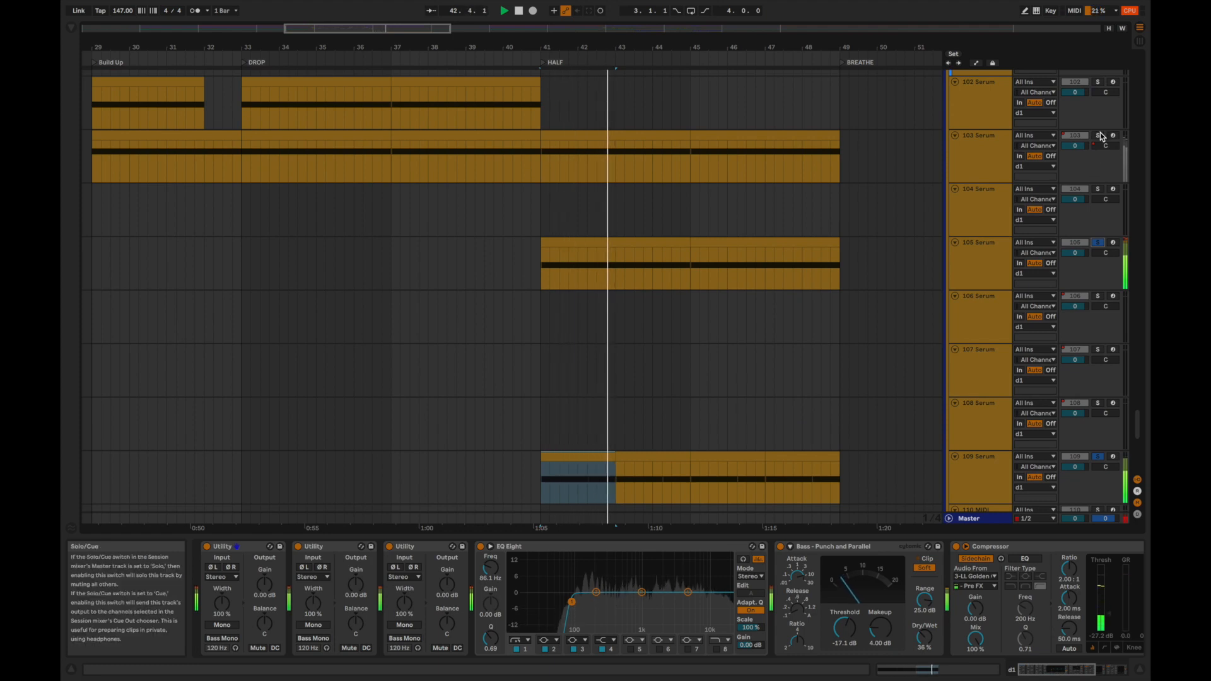
click(1100, 137)
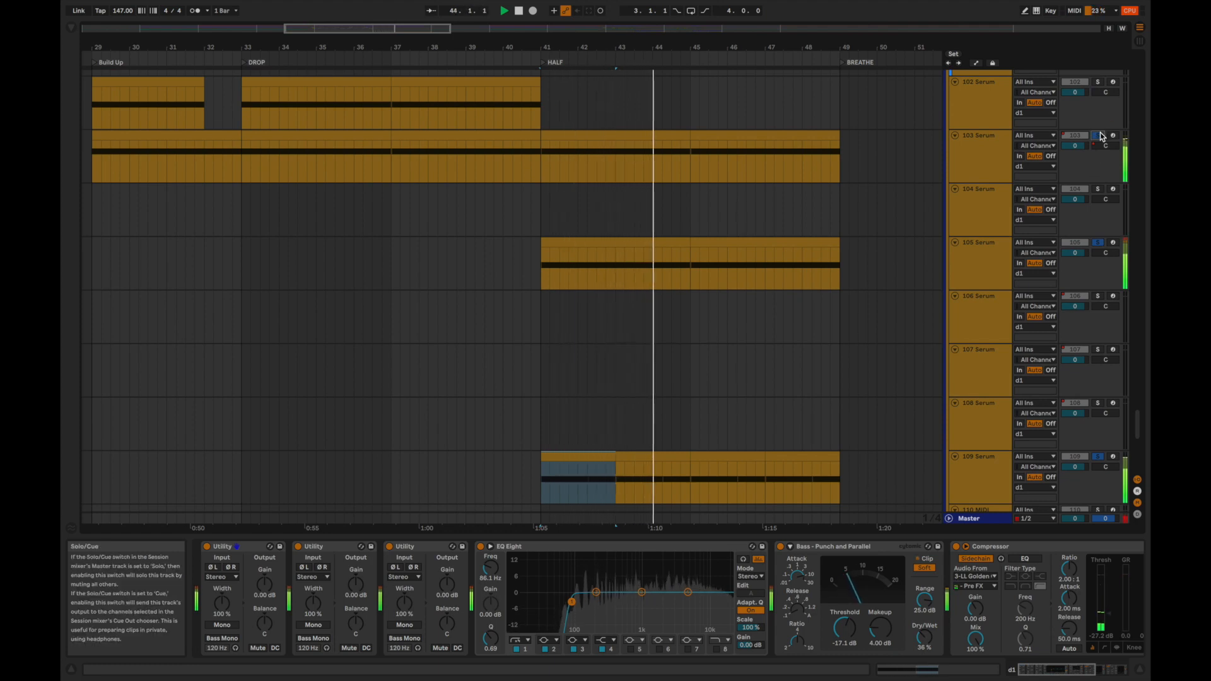
key(space)
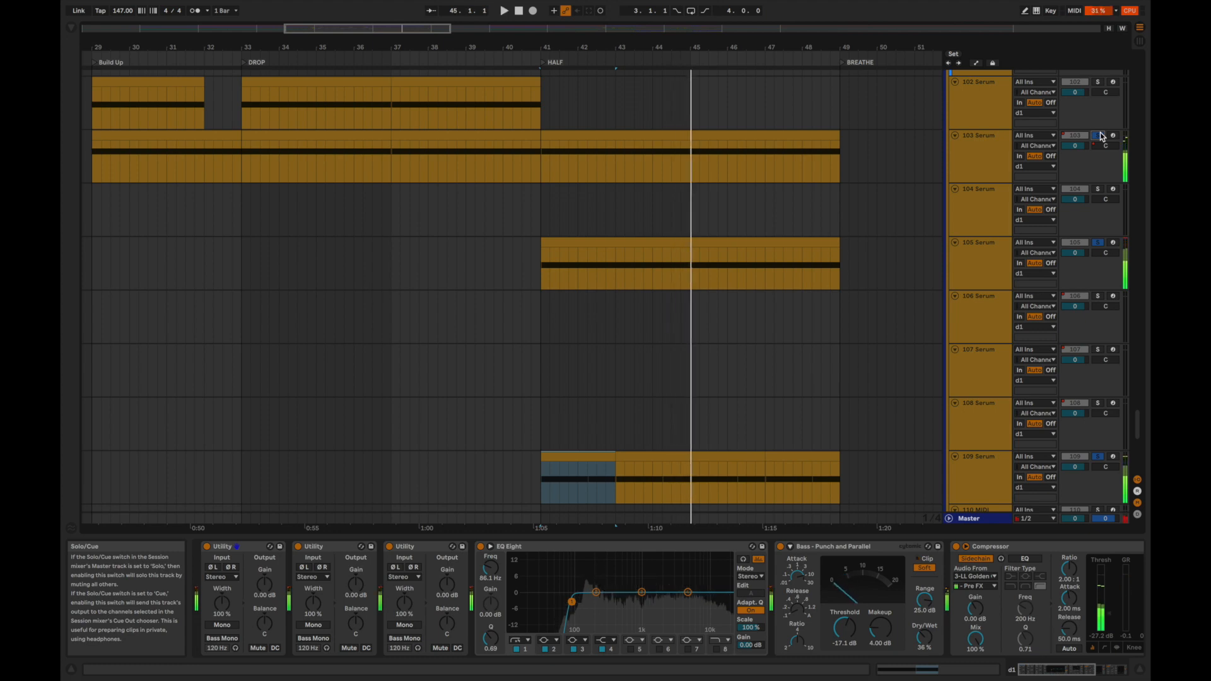
Clear the solos on the Serum tracks and replay the full HALF section from bar 41.
click(1100, 136)
key(space)
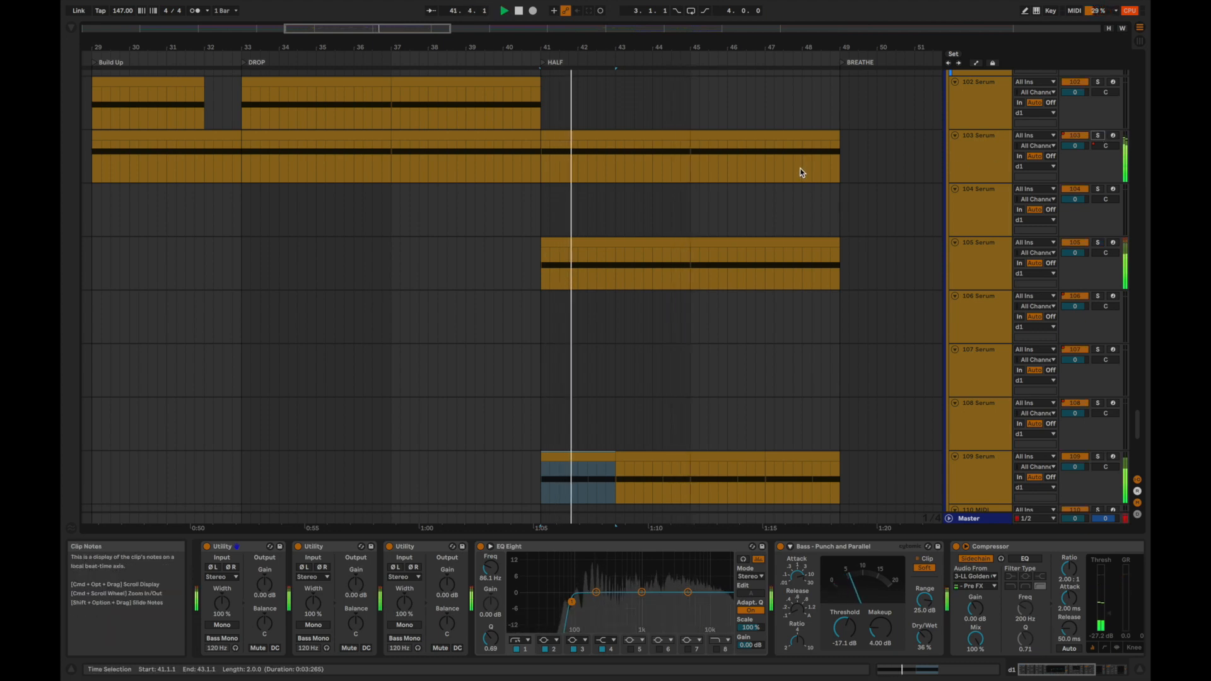
scroll(627, 261, down, 5)
scroll(630, 273, up, 3)
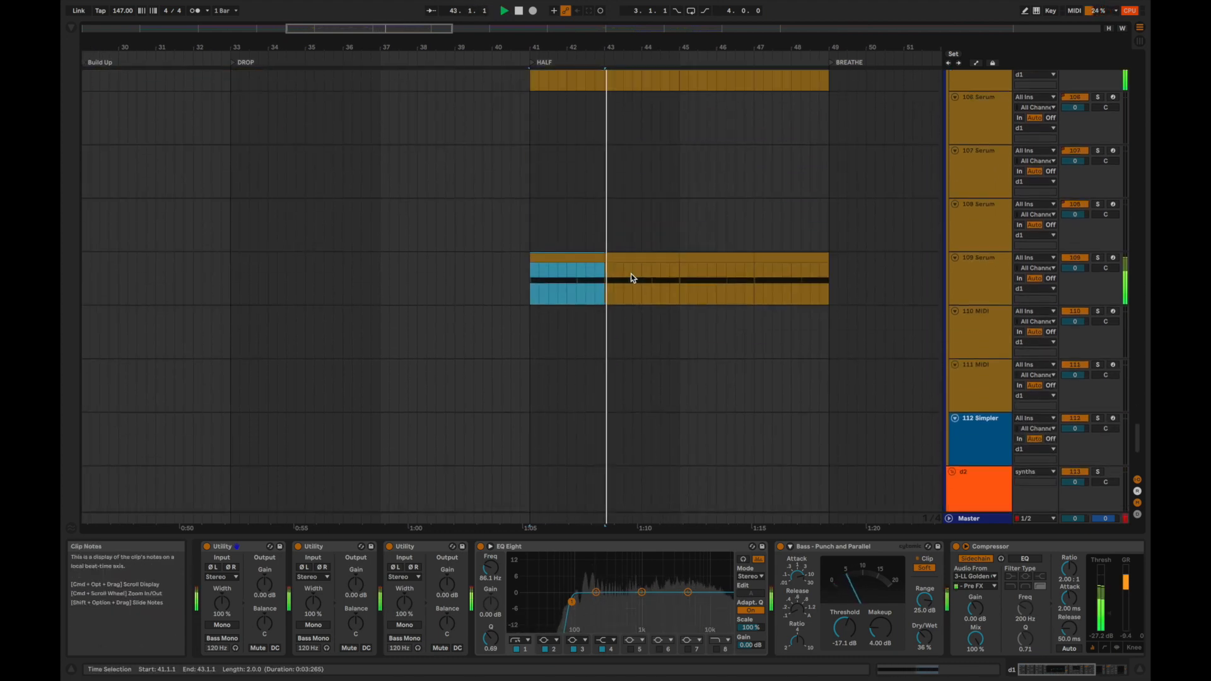
scroll(630, 274, up, 3)
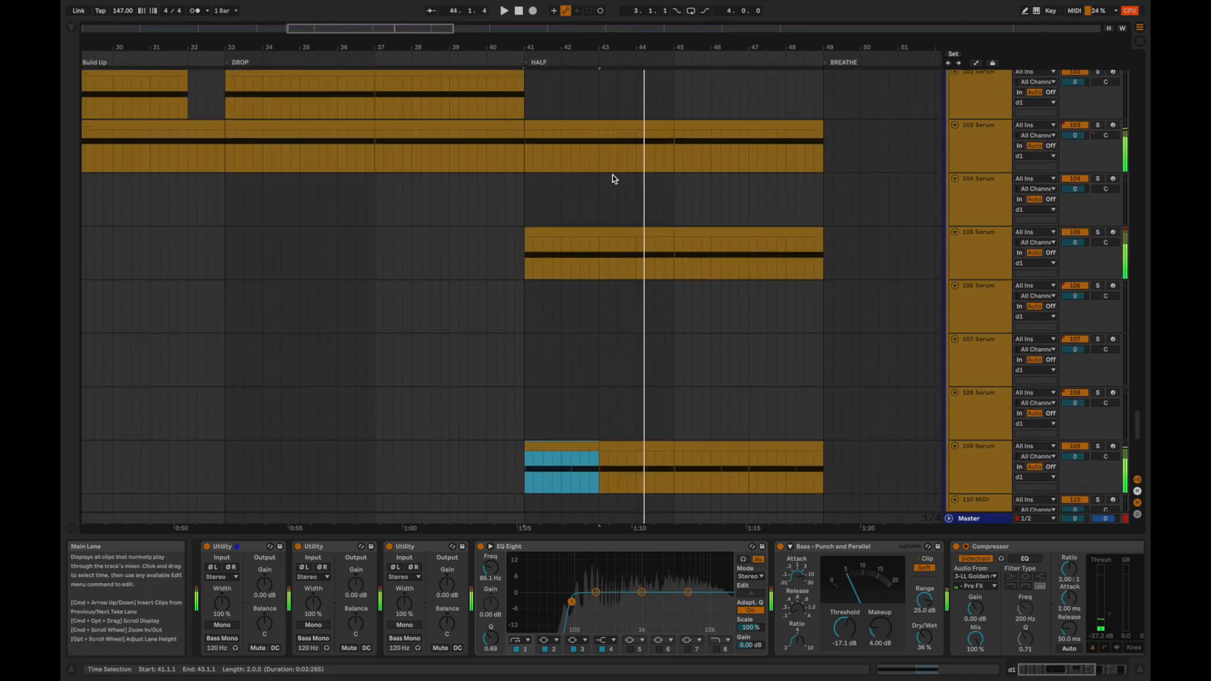
Audition the 76 Arcade melody soloed from 41.2.1 in the HALF section.
scroll(612, 175, up, 15)
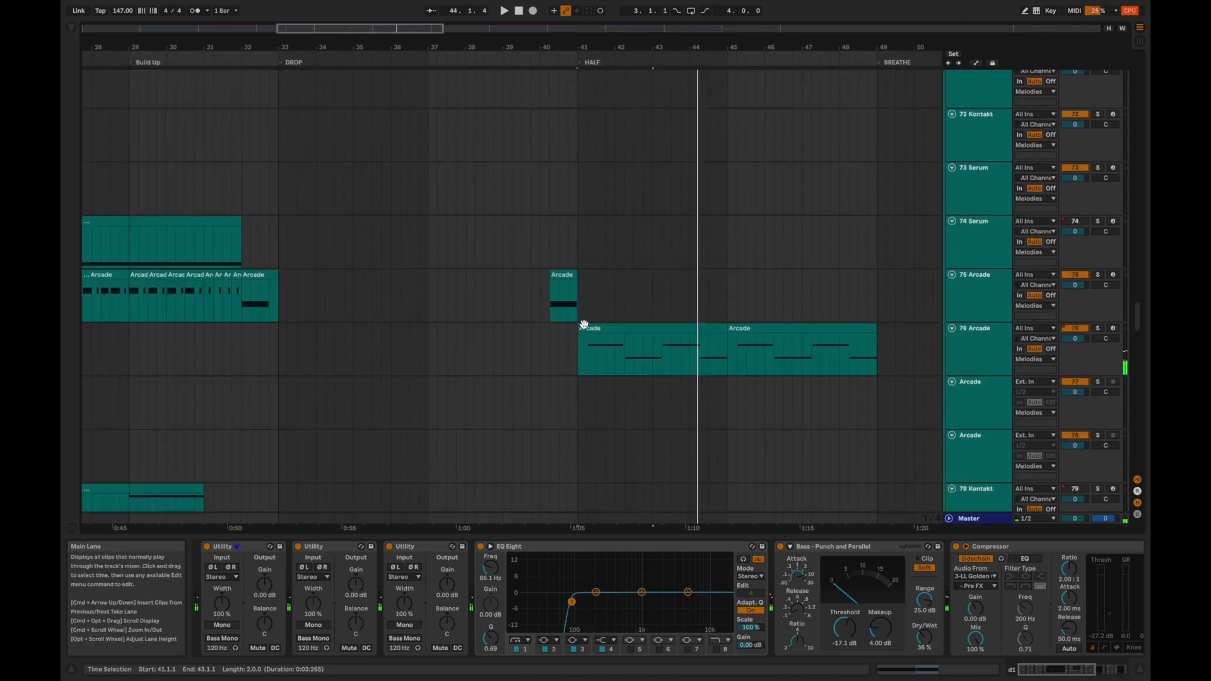
click(586, 362)
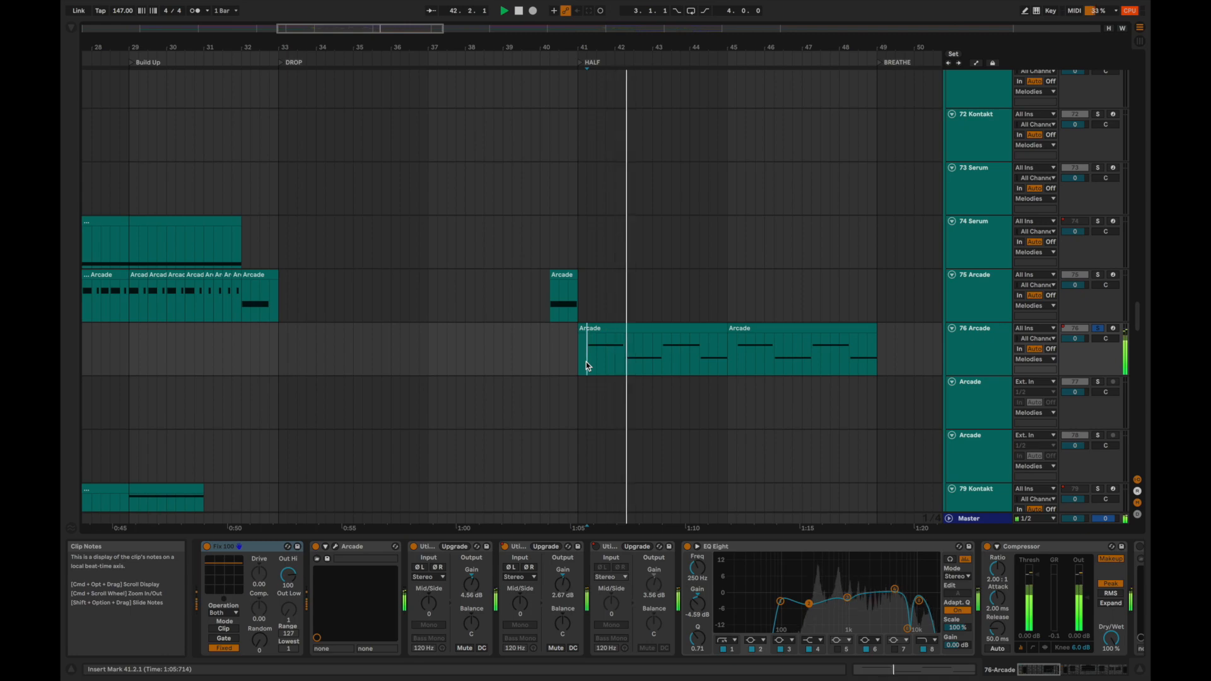
Clear the Arcade solo to hear the full mix, and place the insert marker at bar 41 on the 31 Audio track.
scroll(585, 363, up, 9)
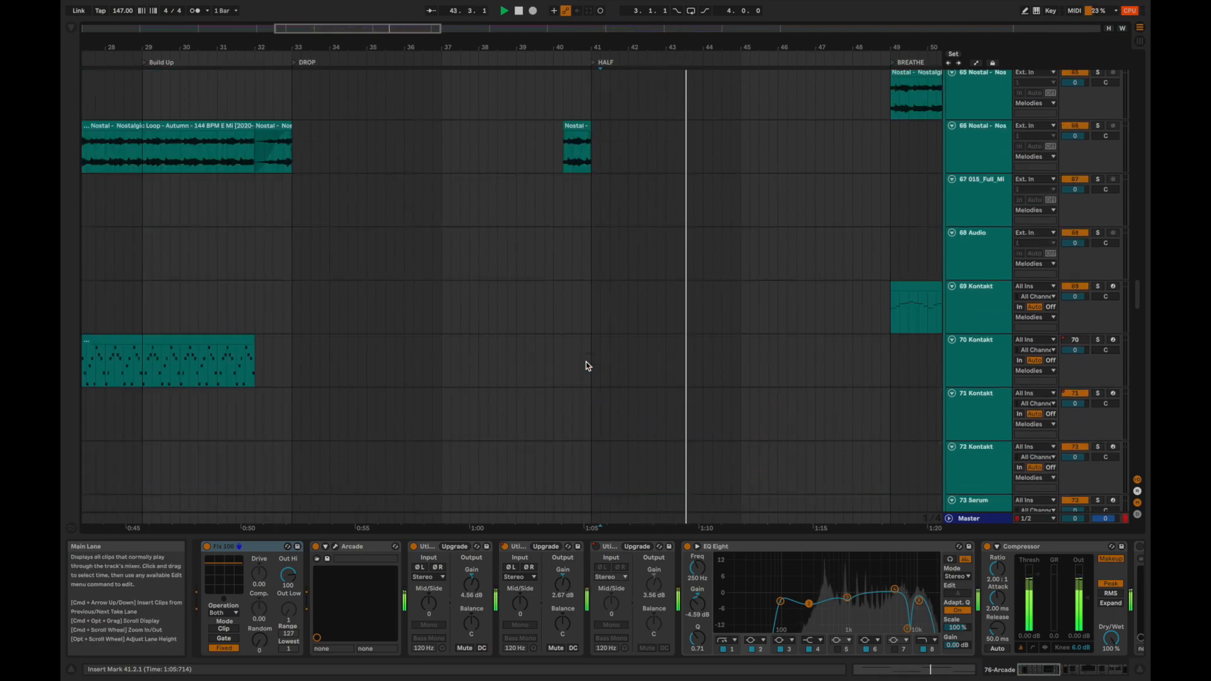
scroll(588, 365, up, 14)
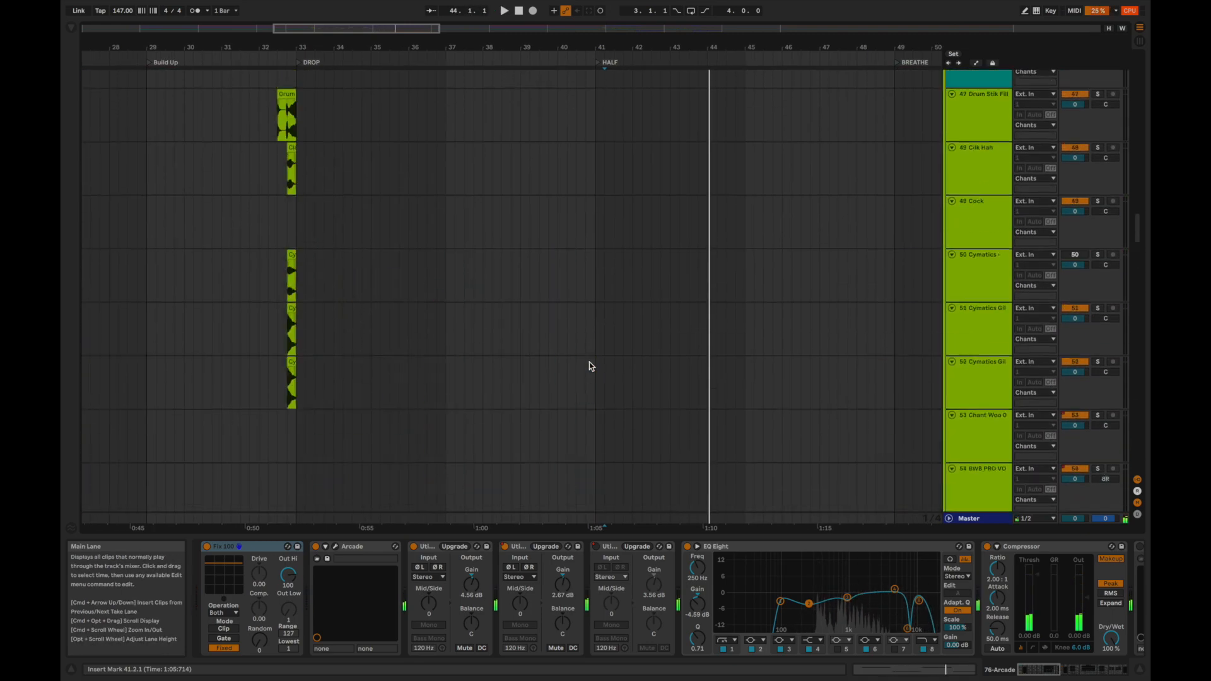
click(604, 294)
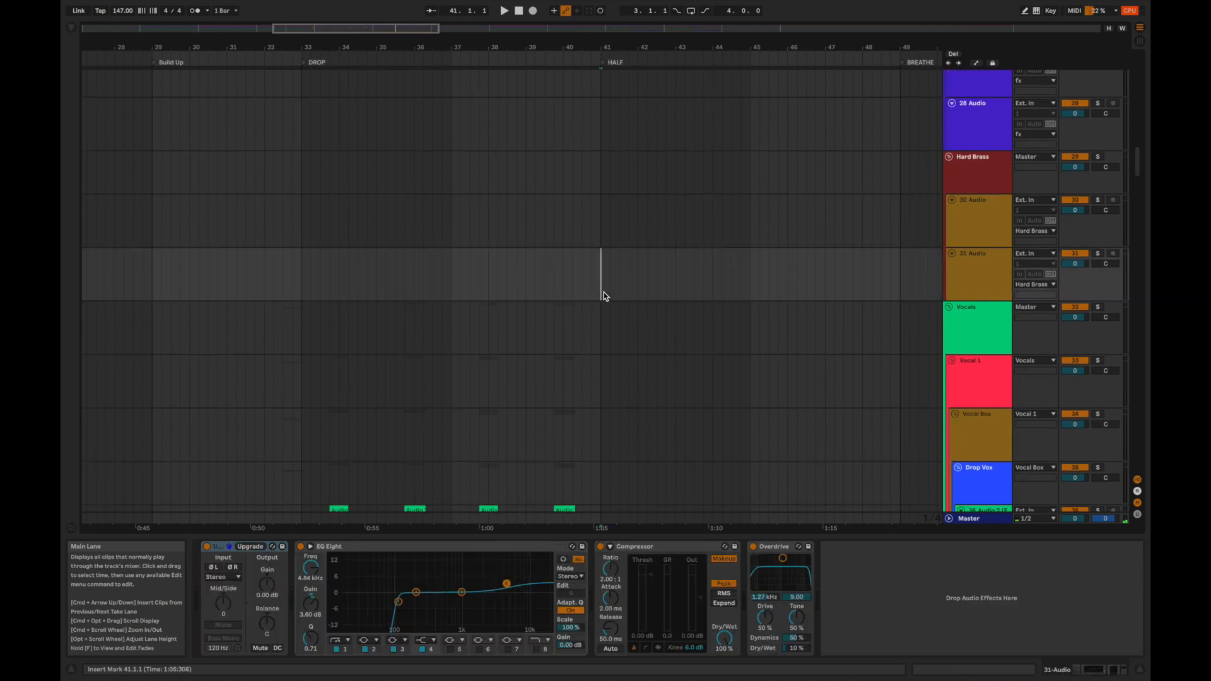
Collapse all track groups and audition the full mix from bar 72 into the second DROP.
key(super+alt+u)
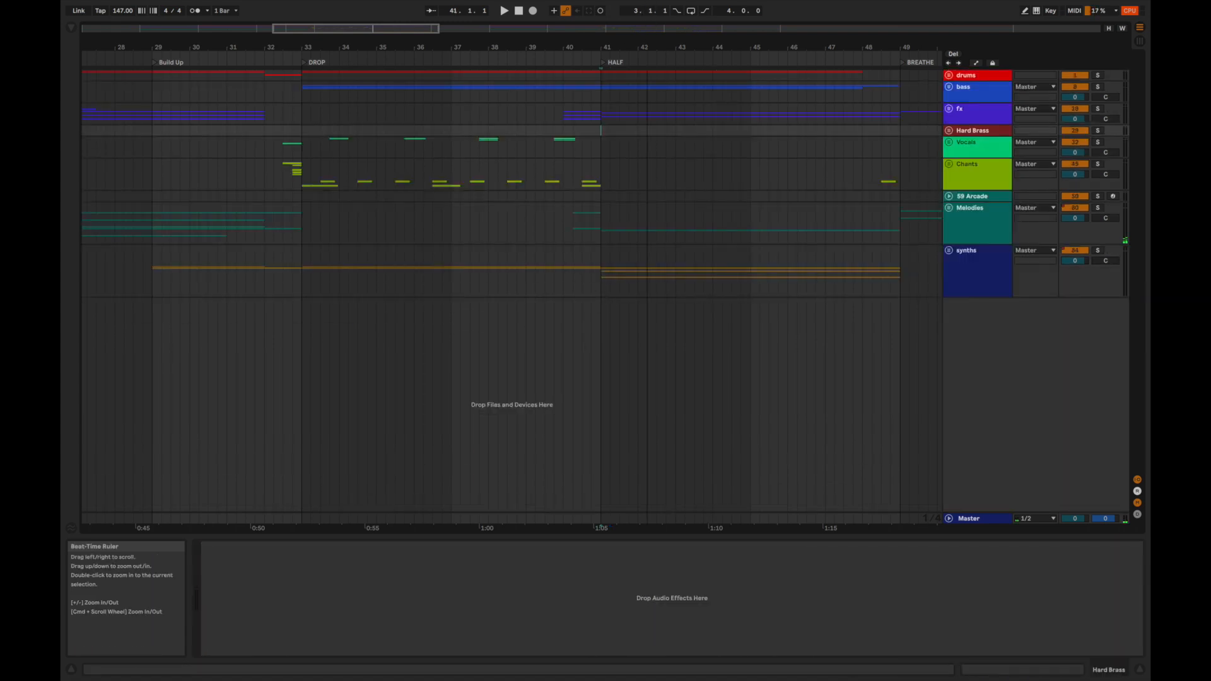
drag(648, 44, 648, 19)
scroll(754, 112, right, 8)
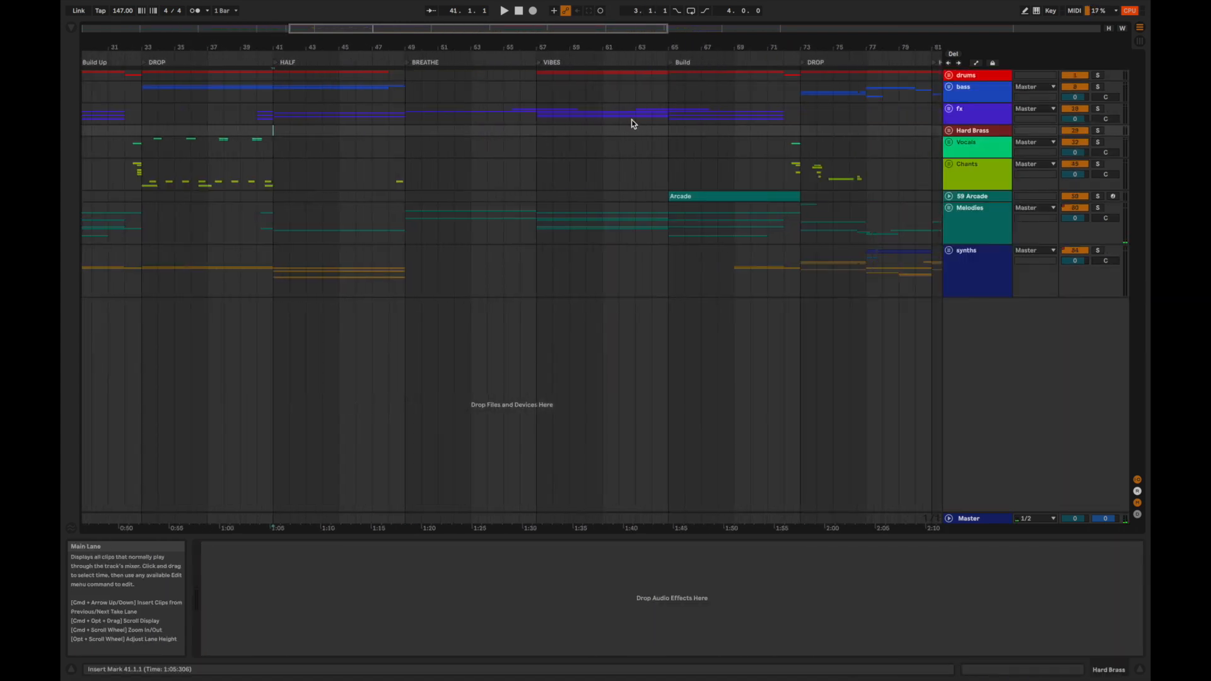
scroll(637, 119, right, 3)
click(709, 92)
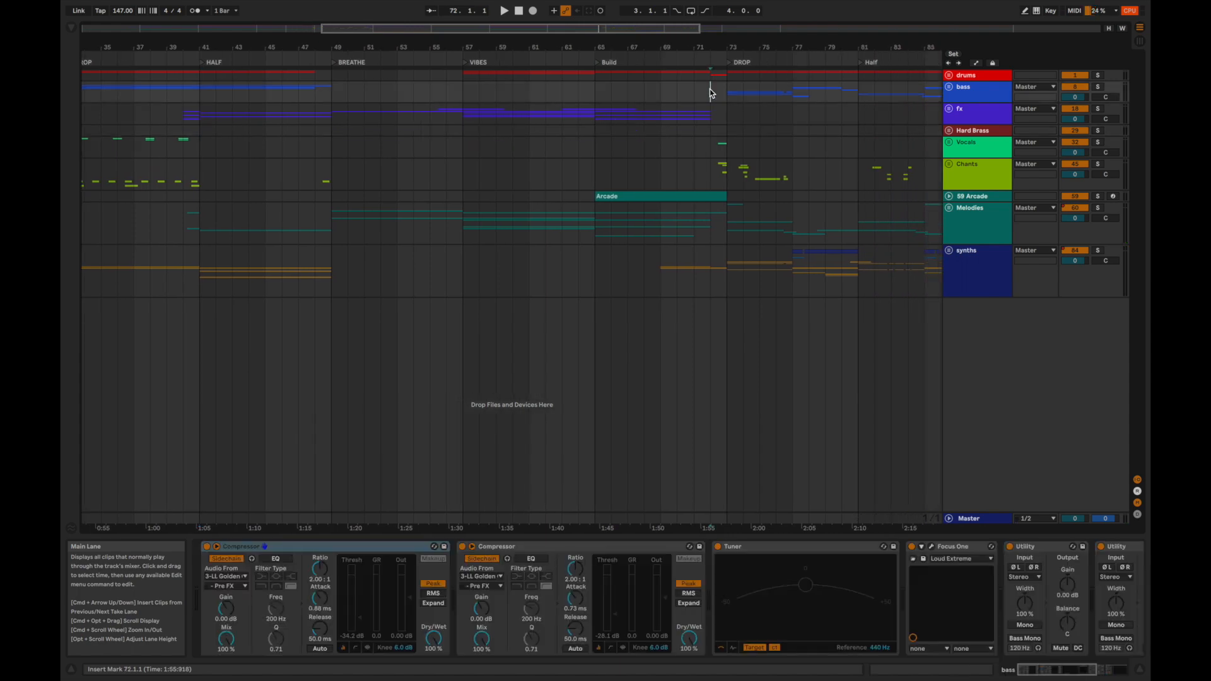
key(space)
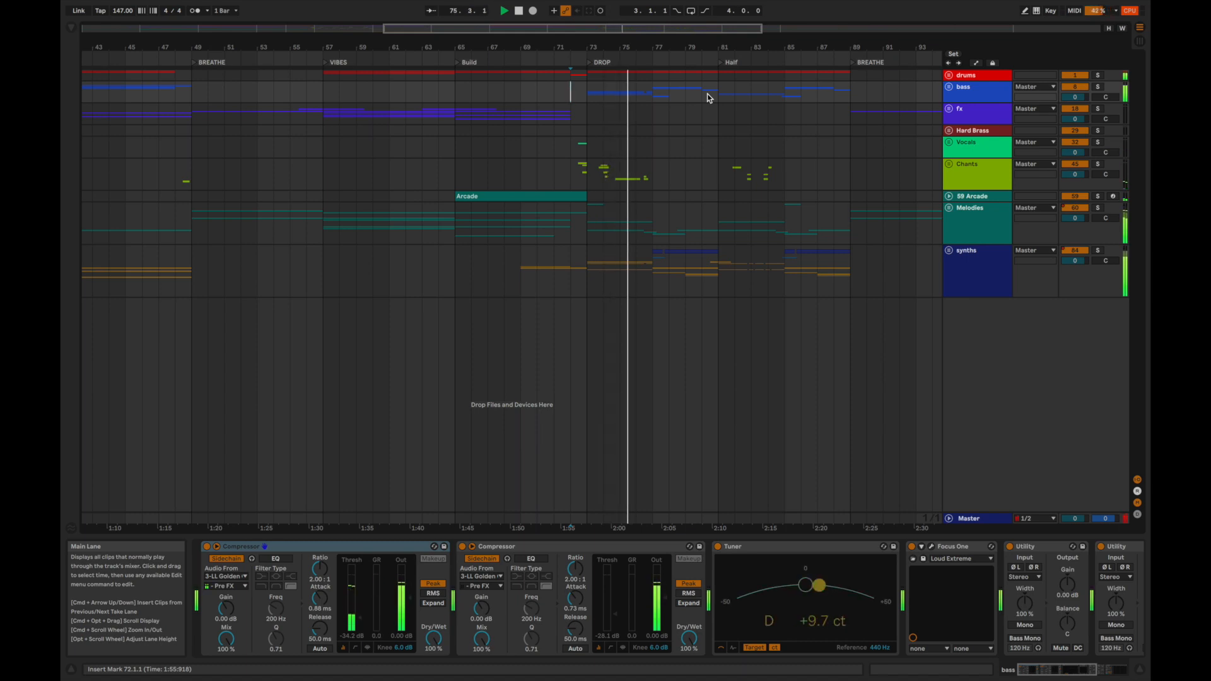
key(XF86AudioRaiseVolume)
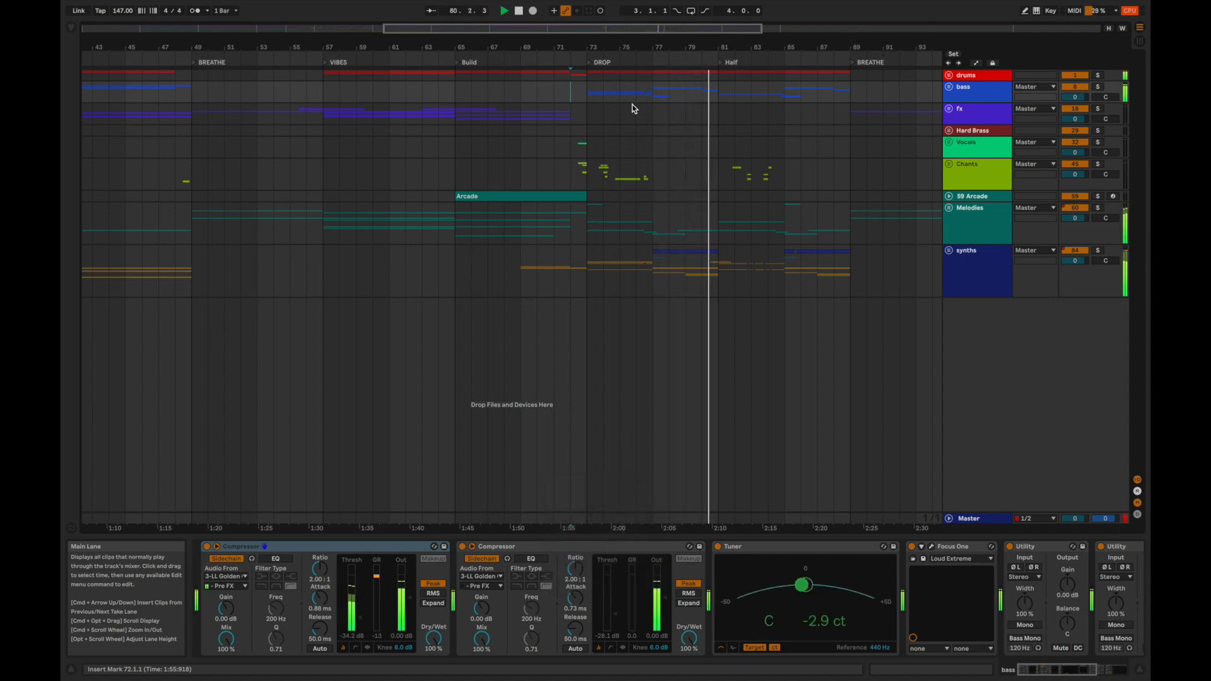
key(space)
Audition the Melodies group soloed from bar 73 at the start of the second DROP.
click(588, 264)
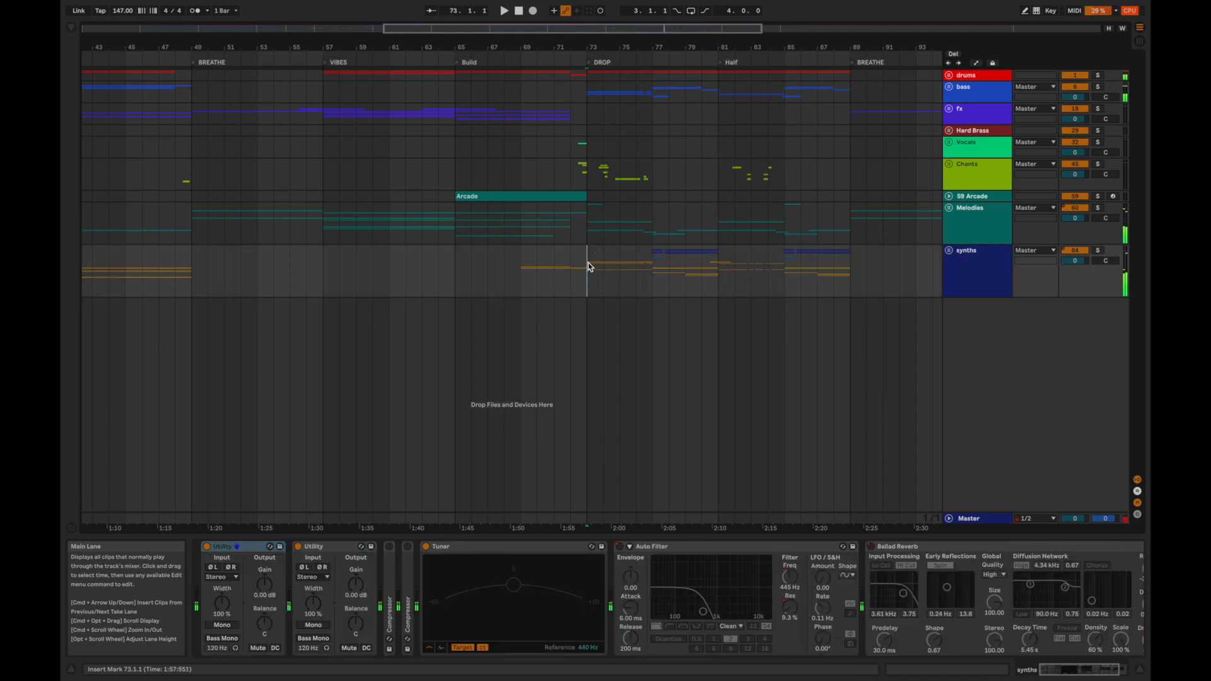
click(592, 233)
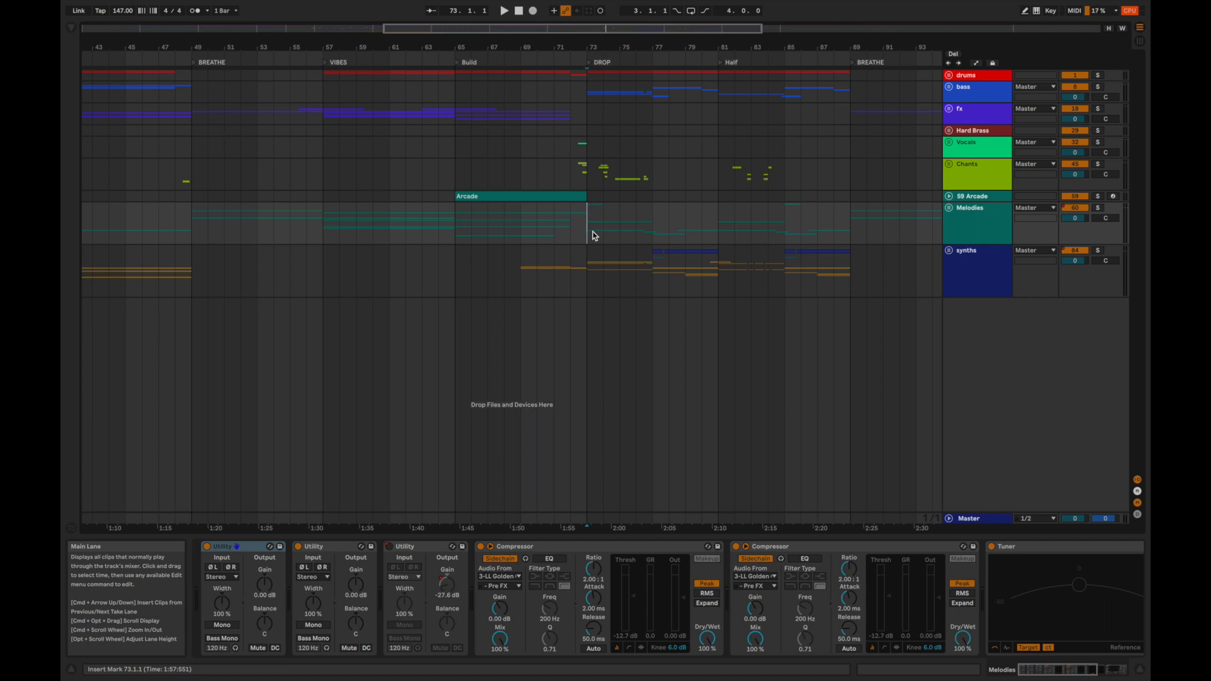
key(space)
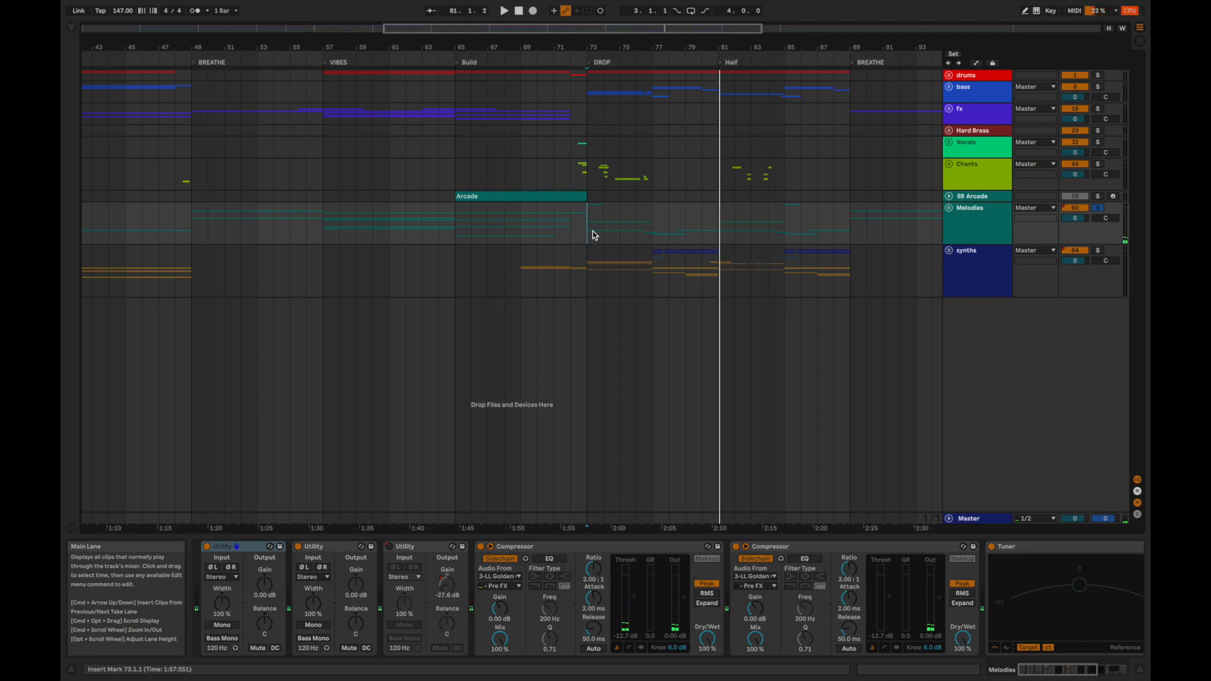
Unfold the track groups and audition the 61 Arcade clip from bar 73.
key(alt+u)
scroll(592, 235, down, 5)
scroll(593, 235, up, 2)
key(space)
click(584, 168)
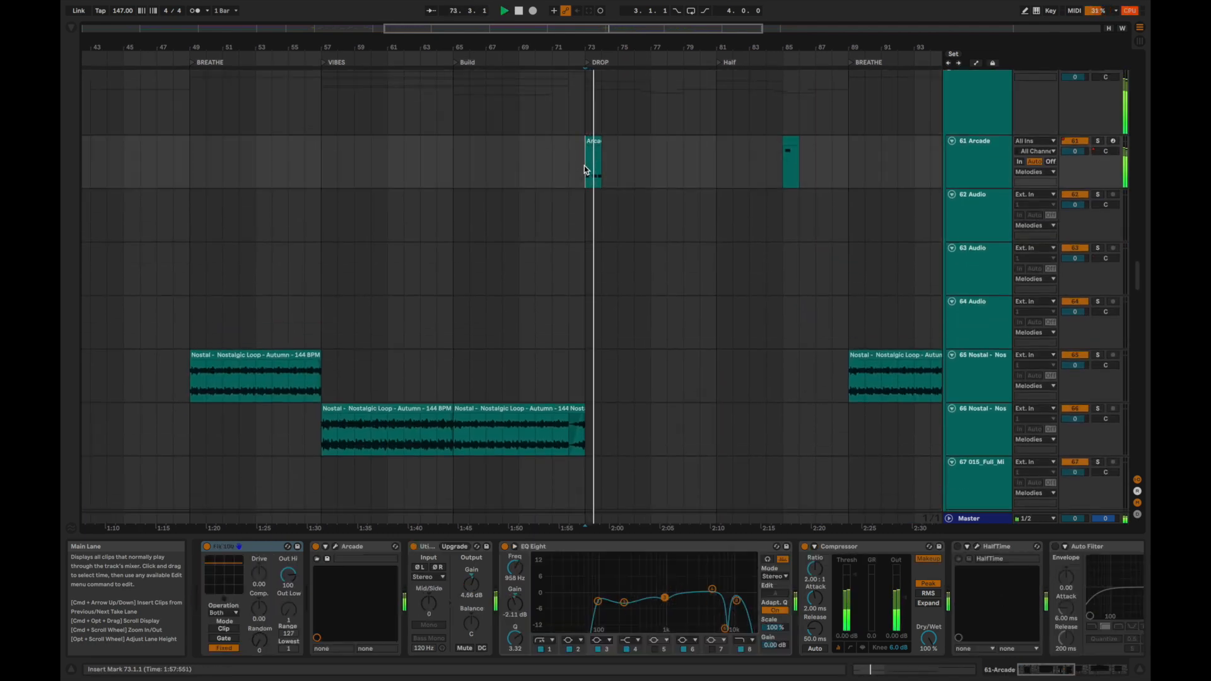
scroll(587, 189, down, 8)
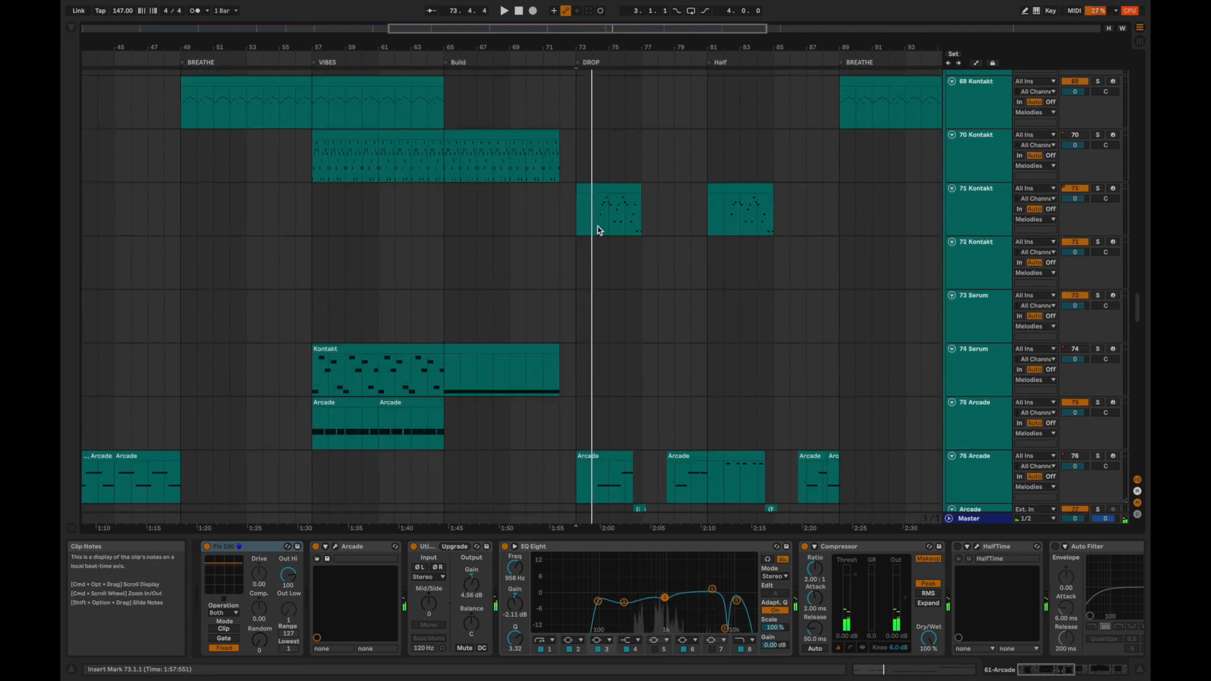
Audition the second DROP's 71 Kontakt part soloed from bar 74 and the 76 Arcade melody soloed from 74.2.1.
click(596, 225)
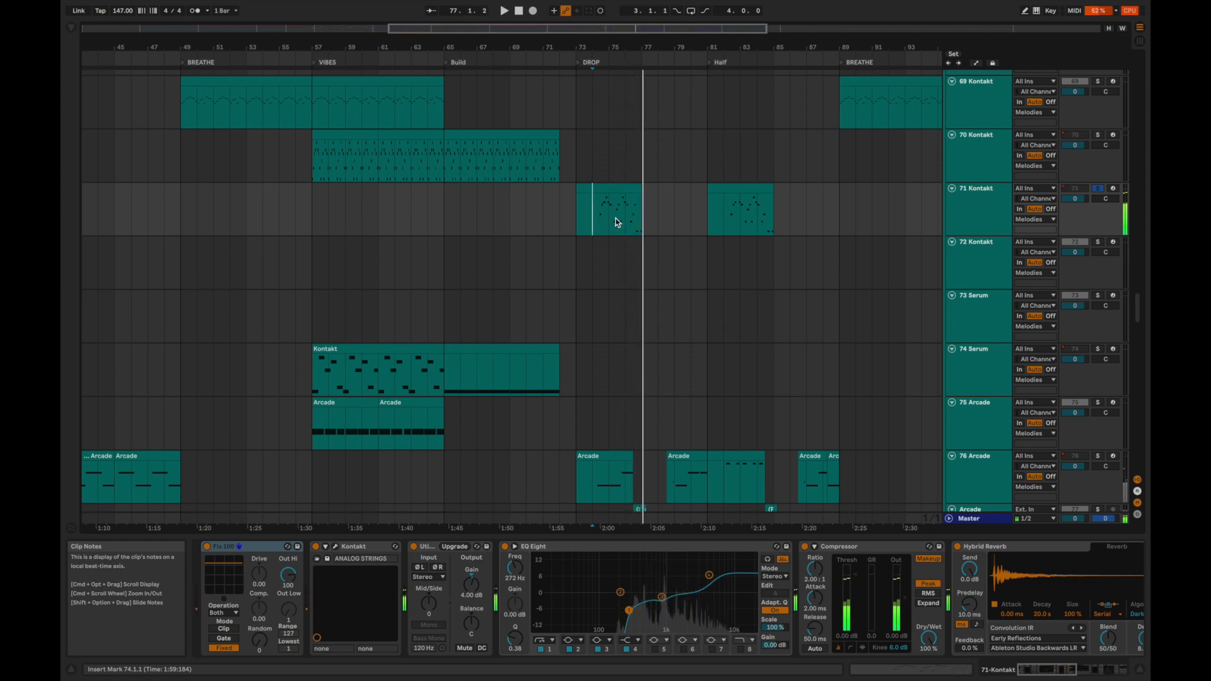
scroll(619, 248, down, 5)
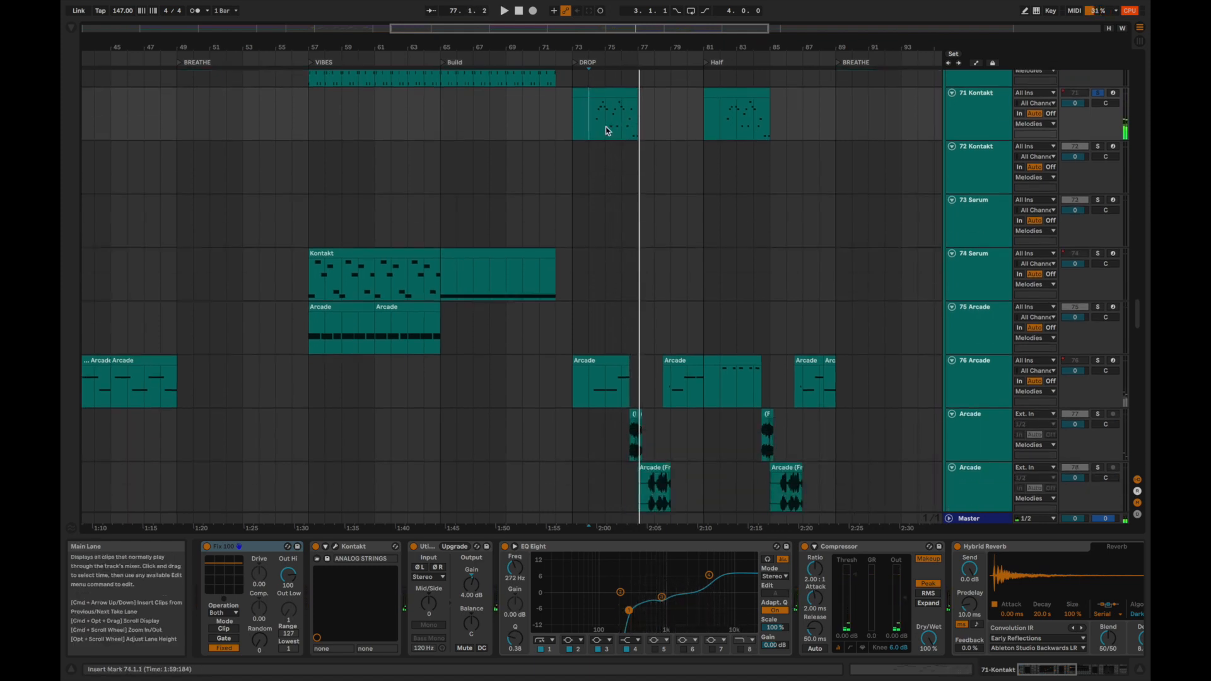
click(579, 388)
key(space)
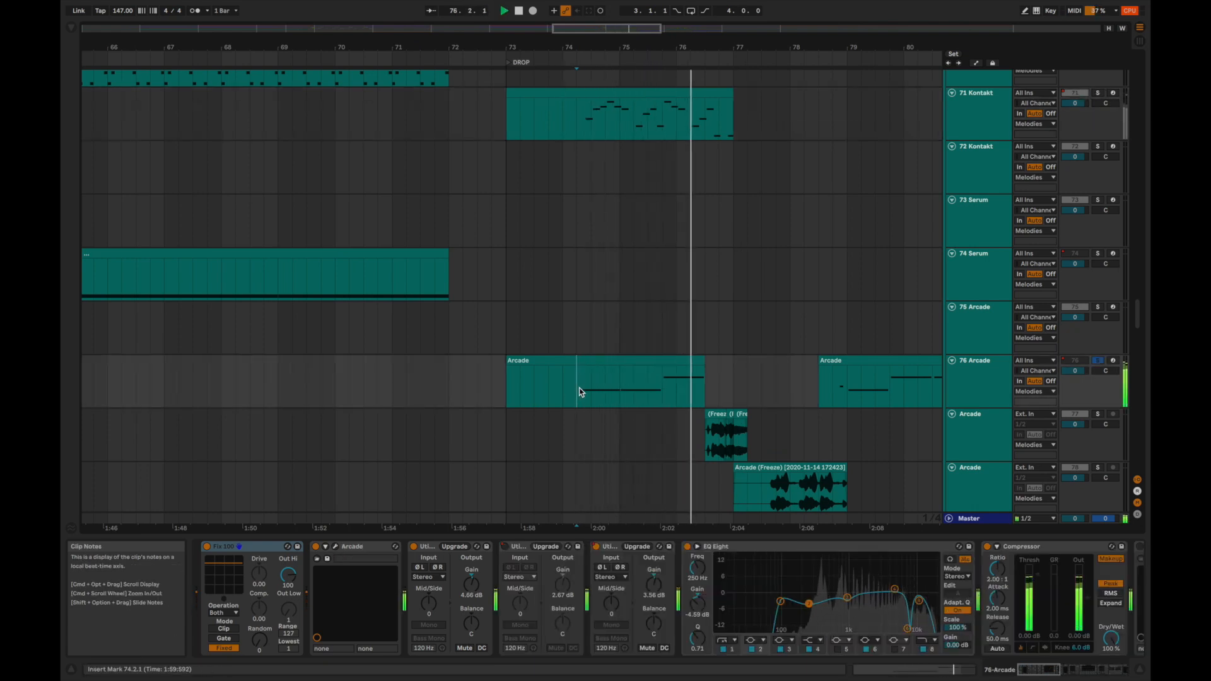
key(space)
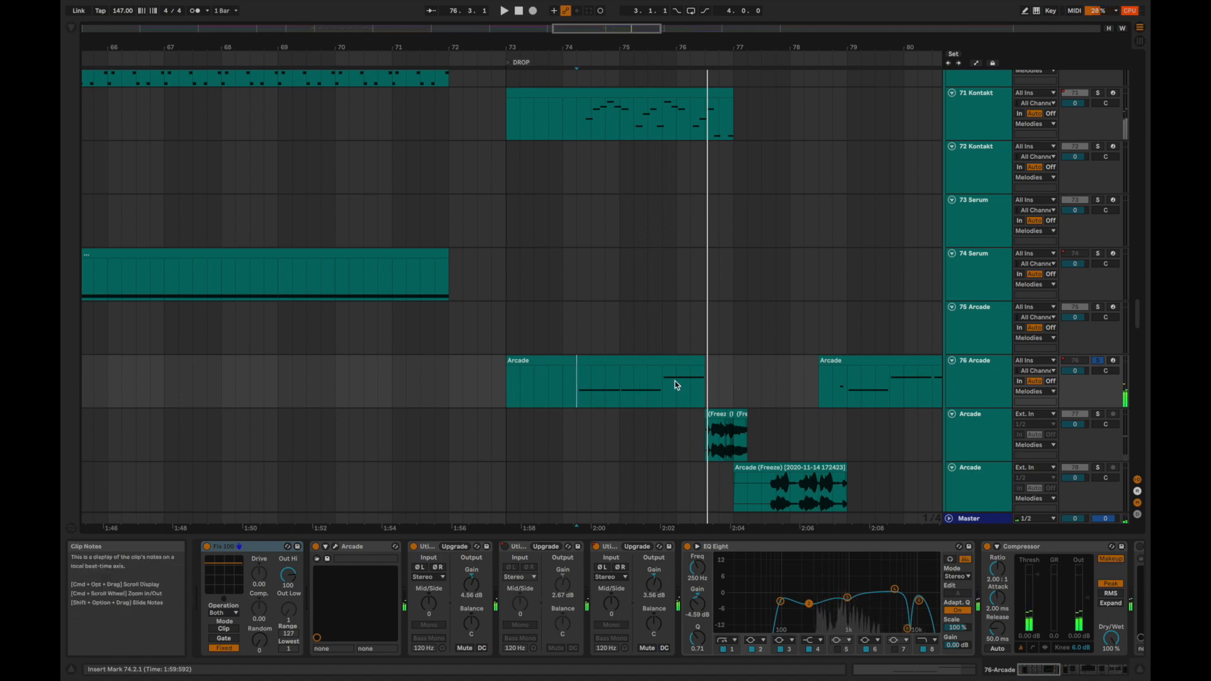
Add the frozen Arcade track below 76 Arcade to the solo, play it from 76.3.1, and inspect its first and last clips' settings.
click(699, 428)
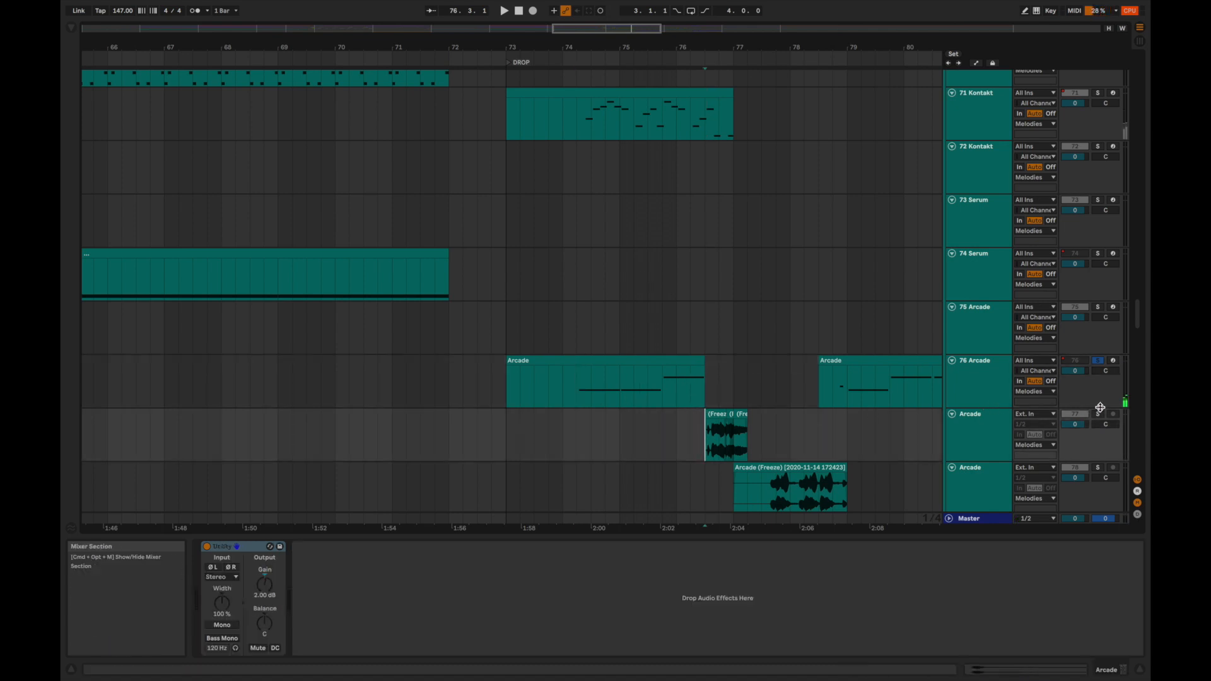
key(space)
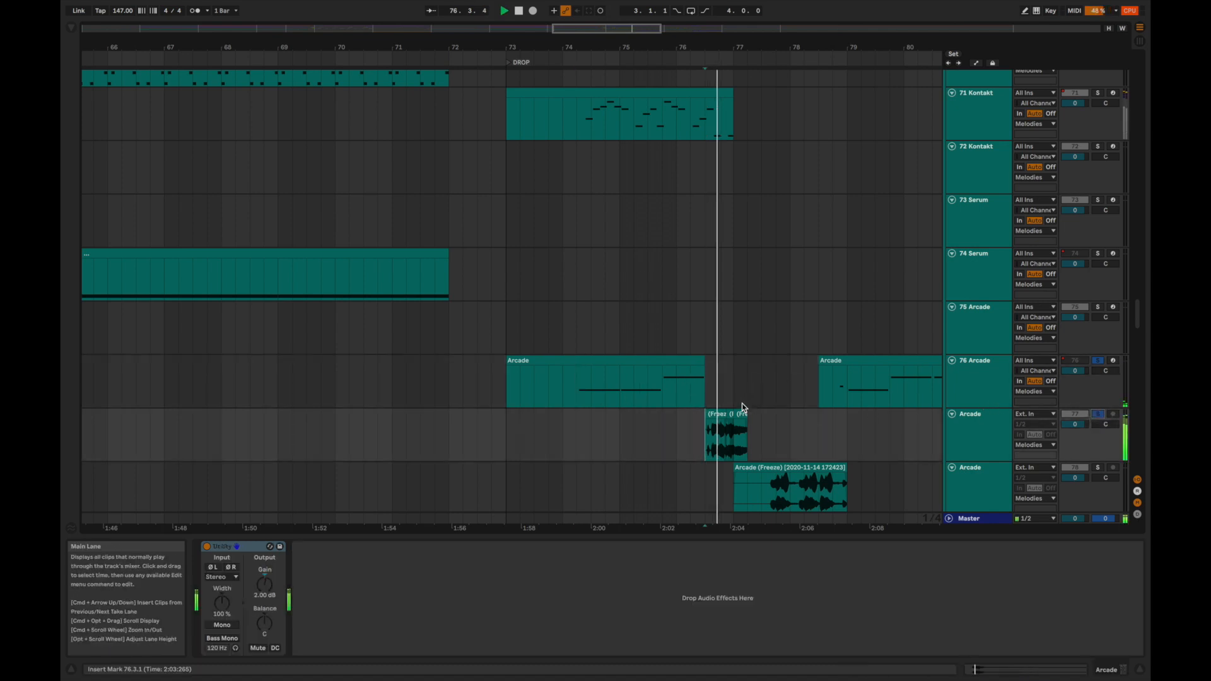
key(space)
double_click(715, 417)
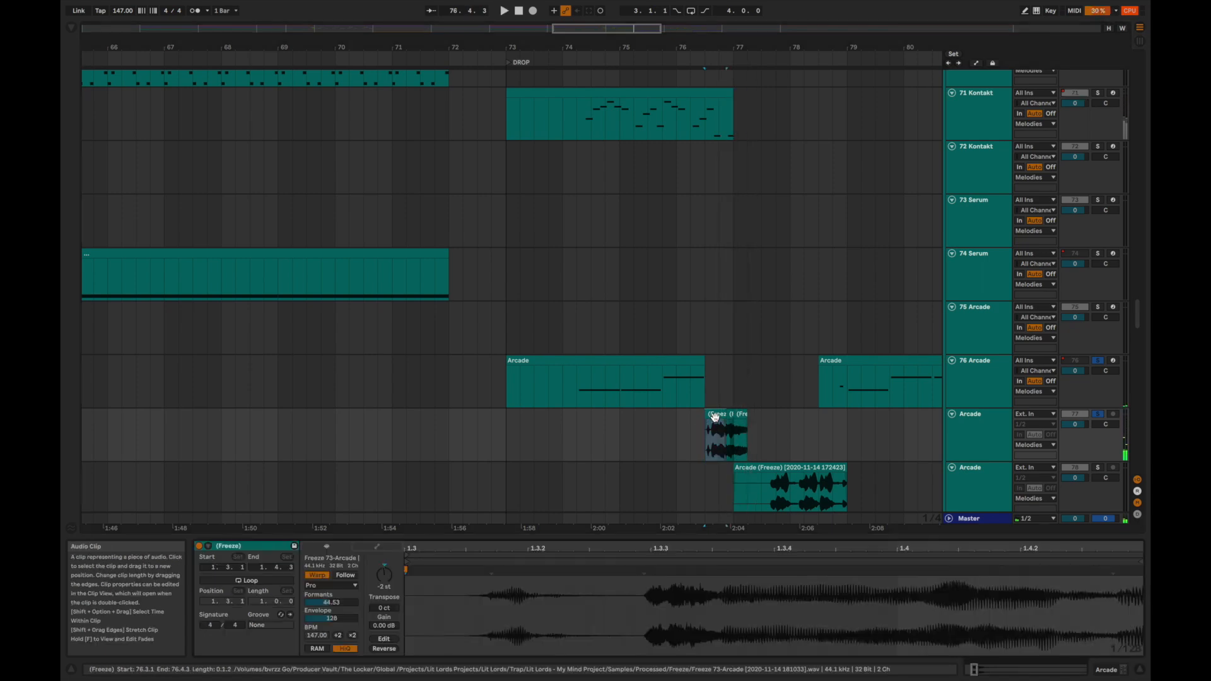
click(741, 414)
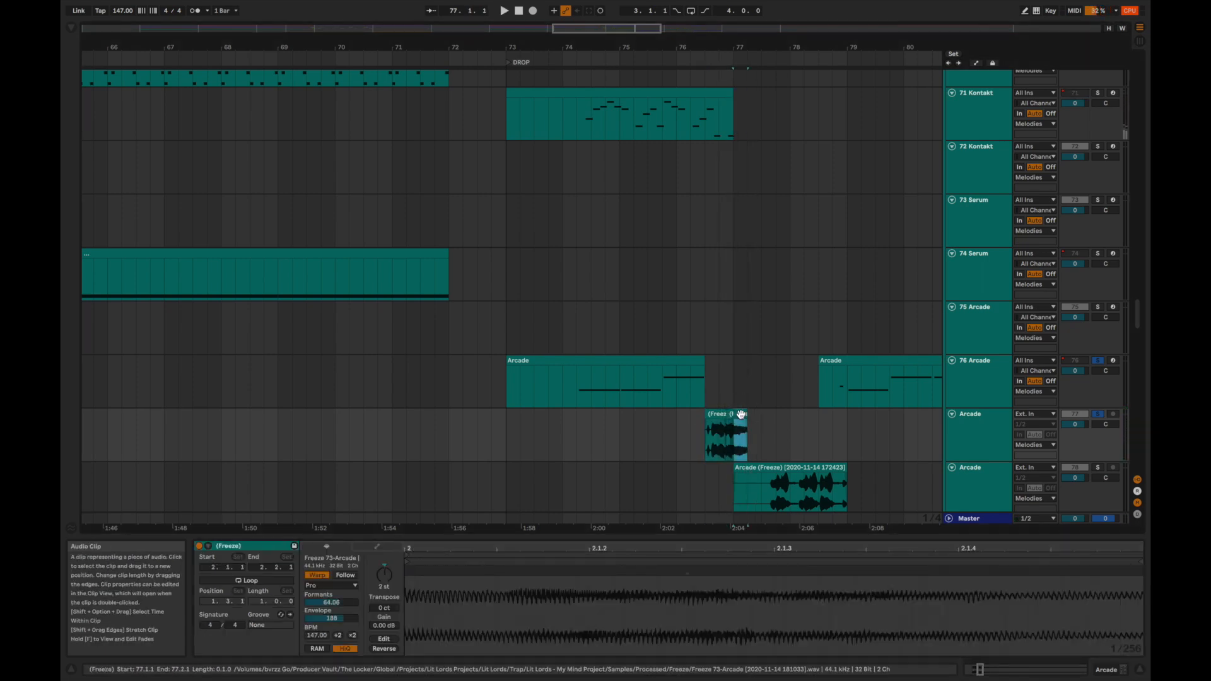
Play the soloed 76 Arcade melody from bar 75 into its frozen clips, replaying from 76.3.1.
click(619, 432)
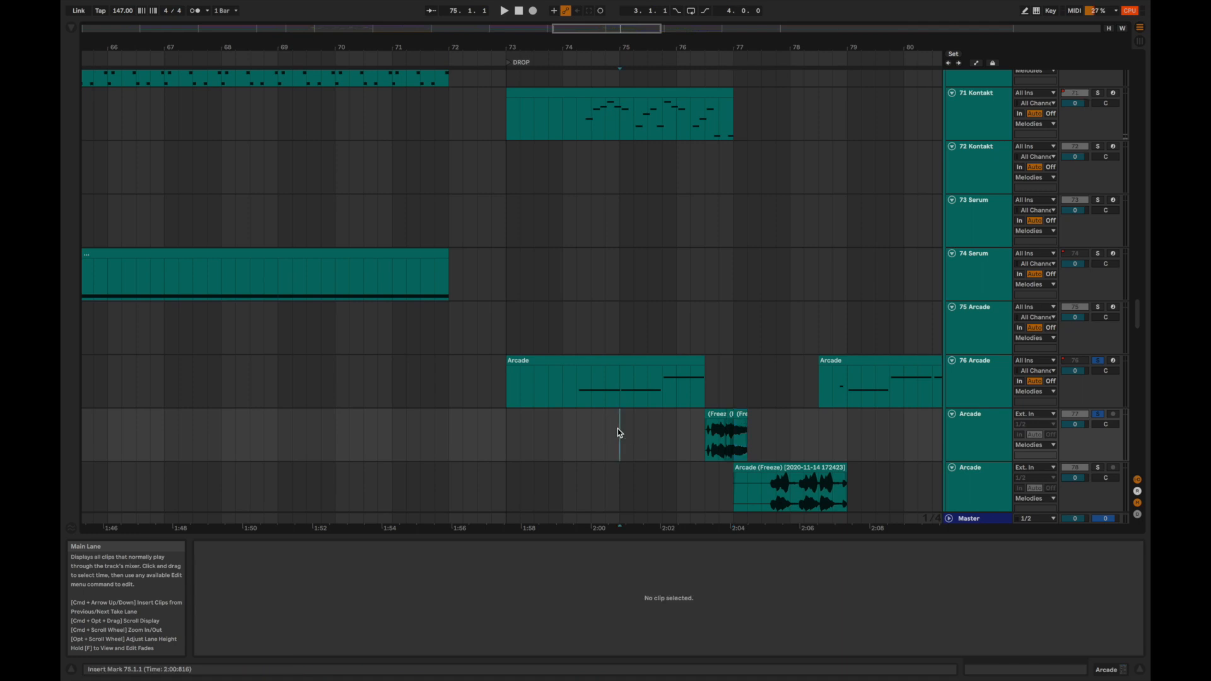
key(space)
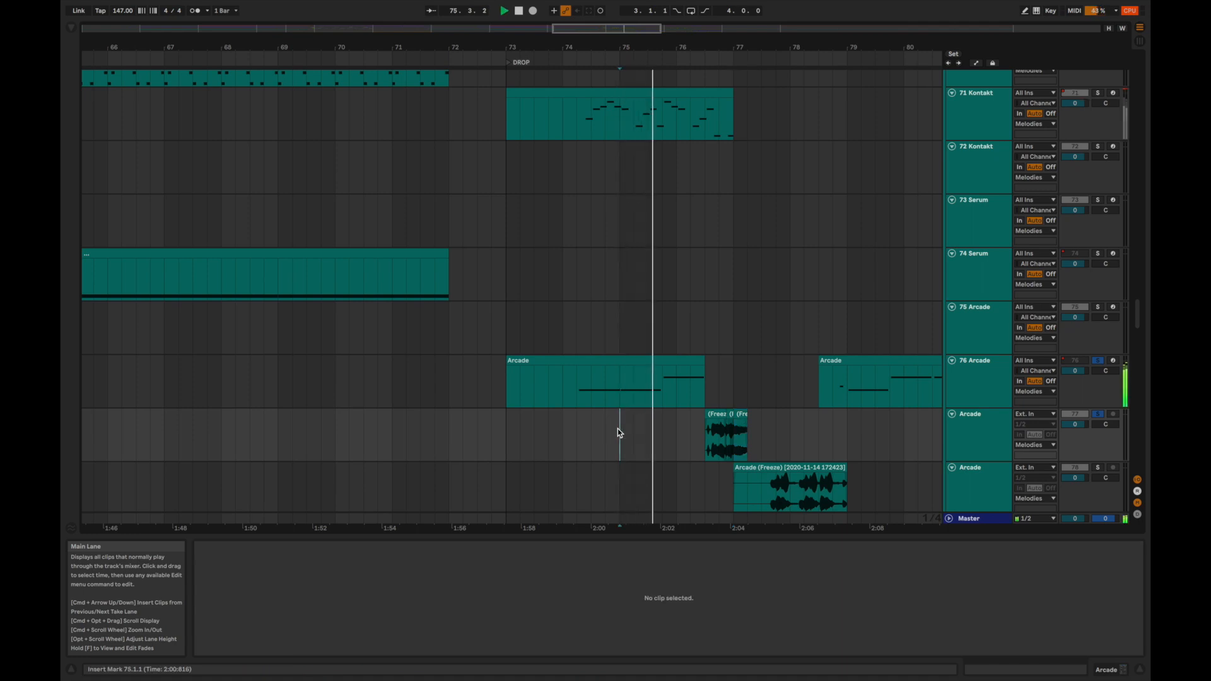
click(705, 435)
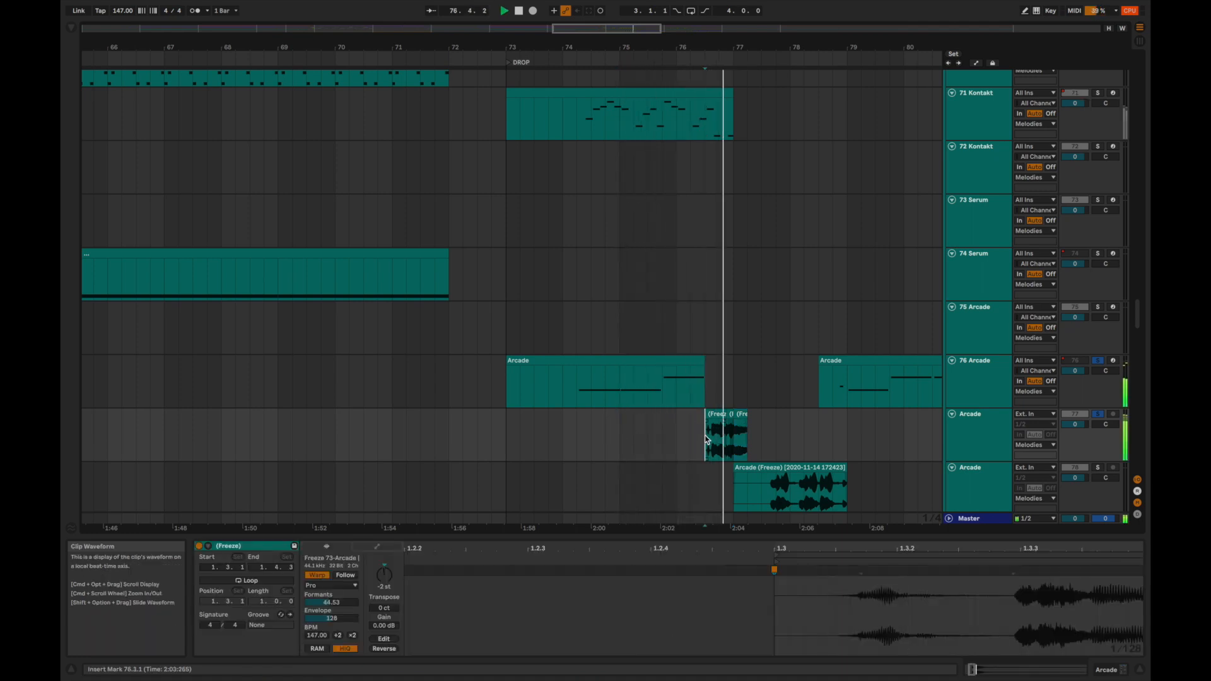
Add the Arcade track holding the frozen clip at bar 77 to the solo and audition it from 77.3.1.
scroll(705, 437, right, 3)
scroll(704, 437, down, 1)
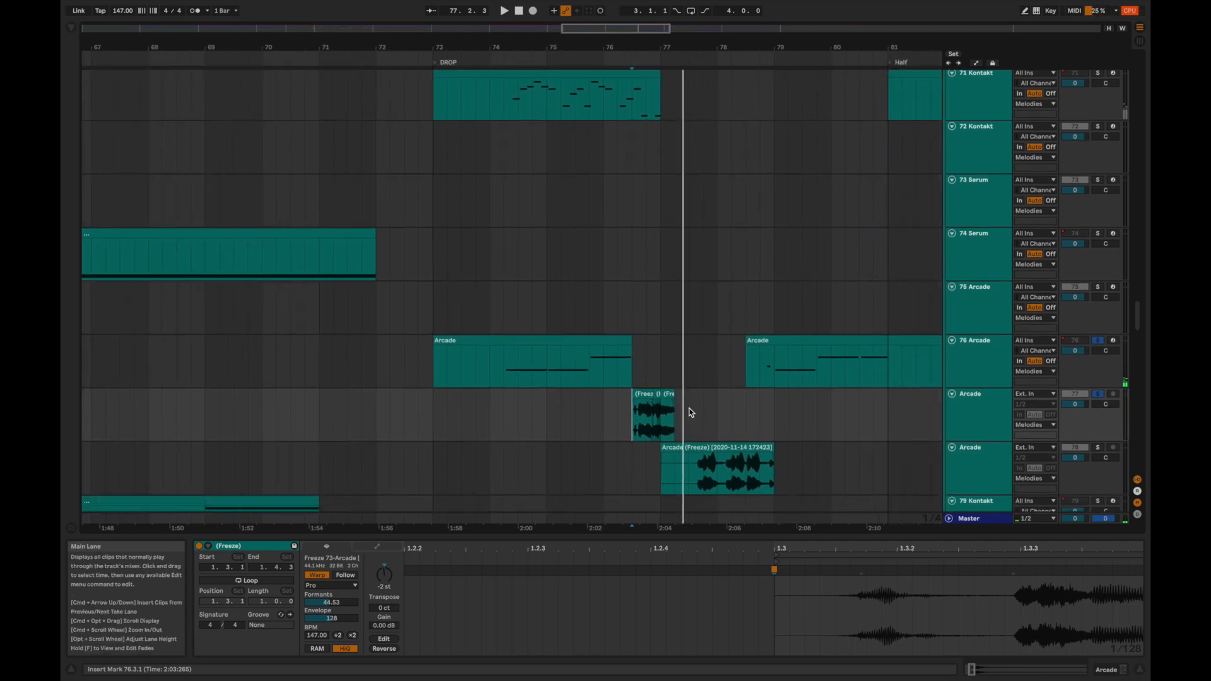
drag(614, 48, 613, 15)
click(659, 470)
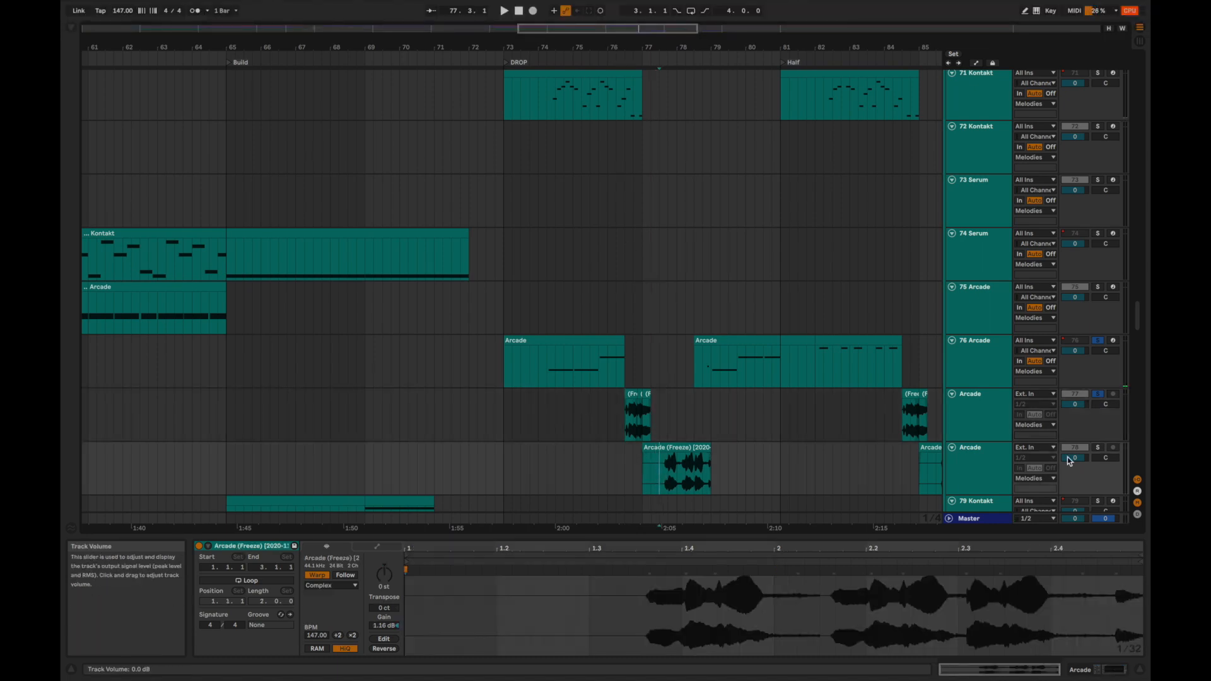
click(1098, 449)
key(space)
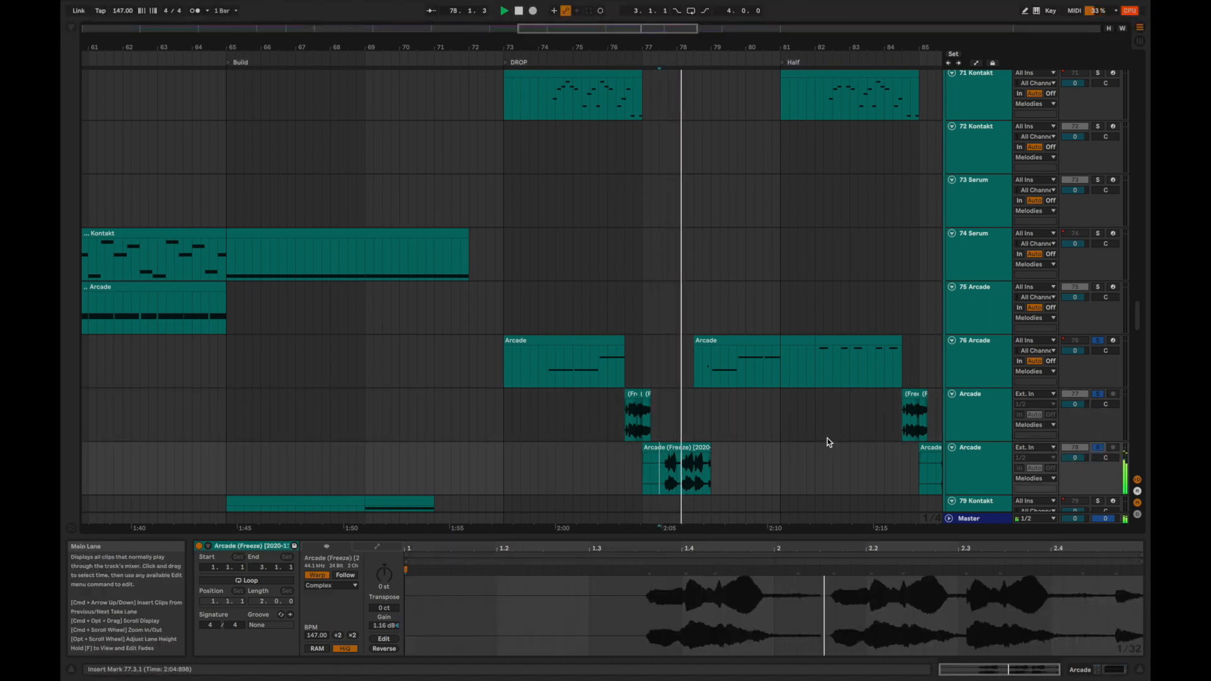
key(space)
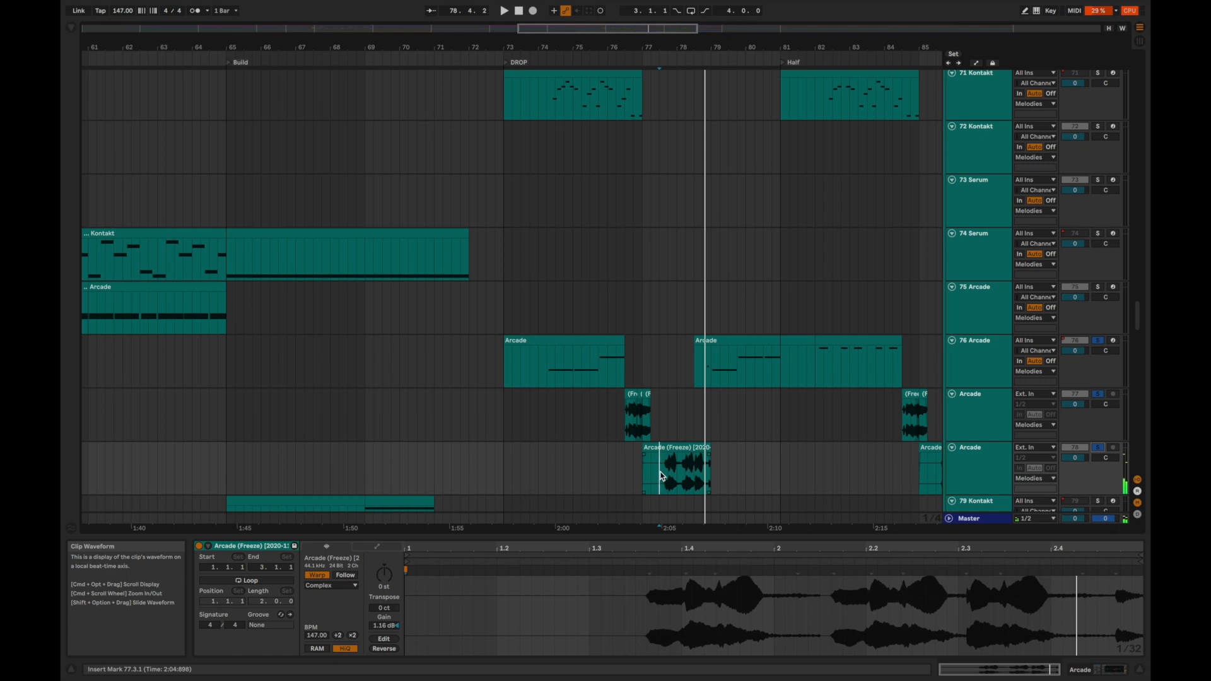
Compare the frozen Arcade clip in the full mix and soloed on its own from 77.3.1.
key(s)
key(space)
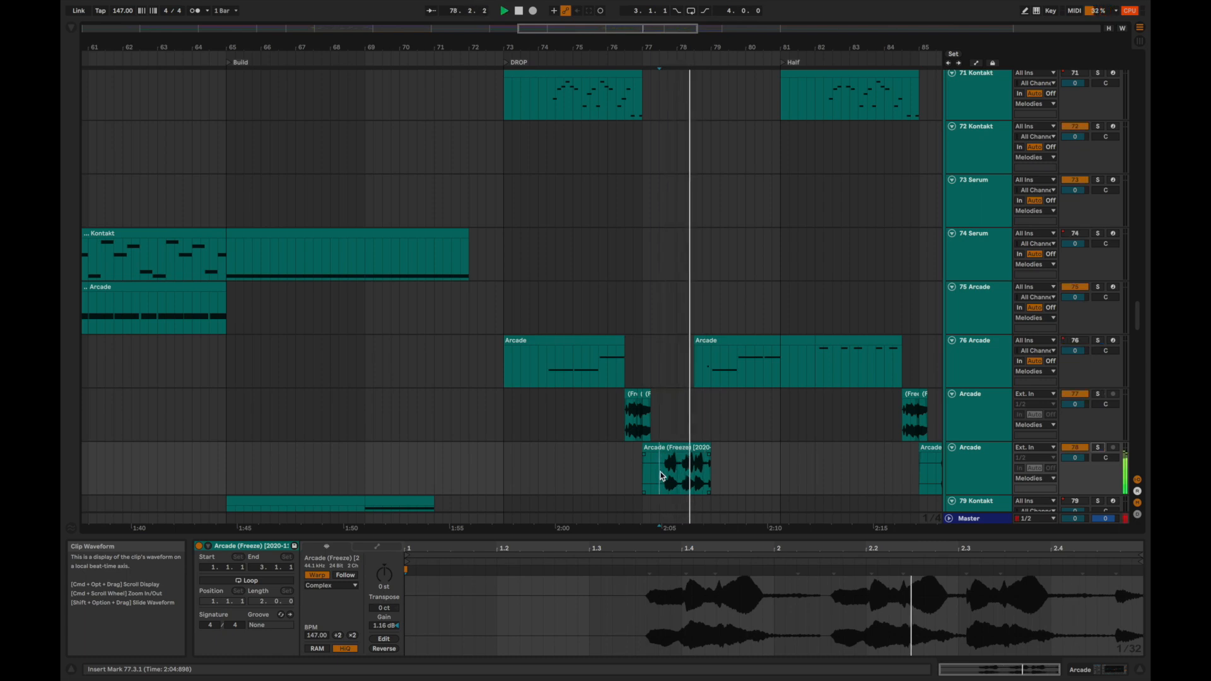
key(s)
key(space)
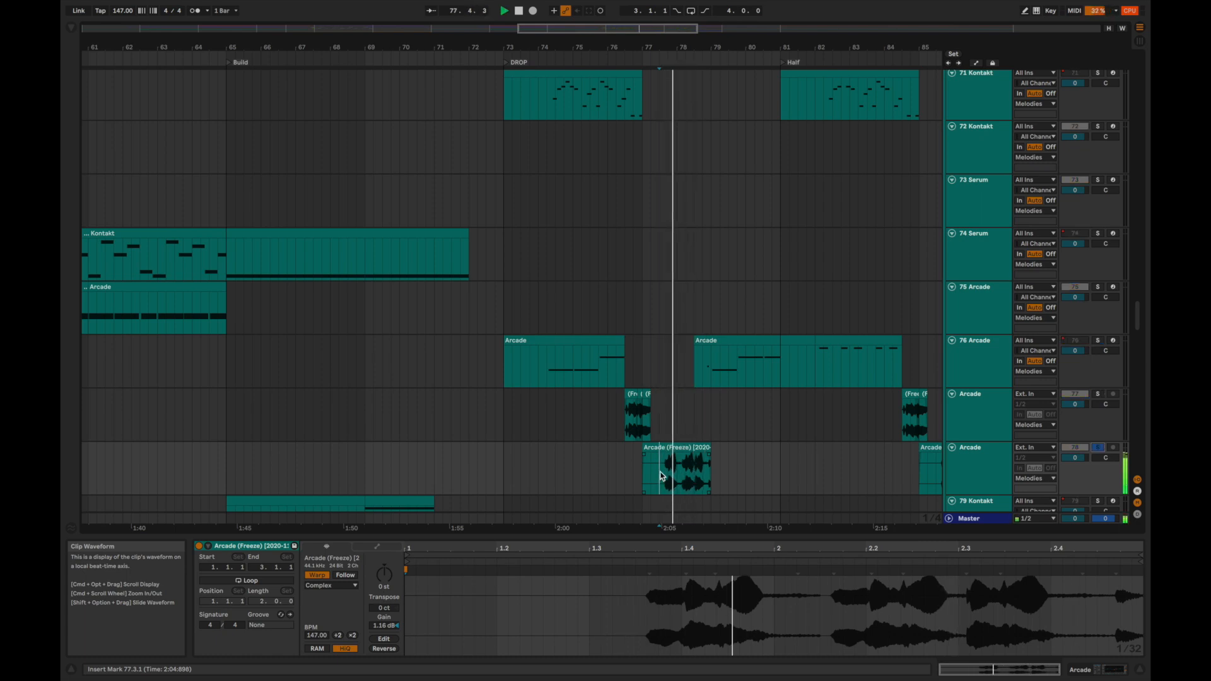
key(space)
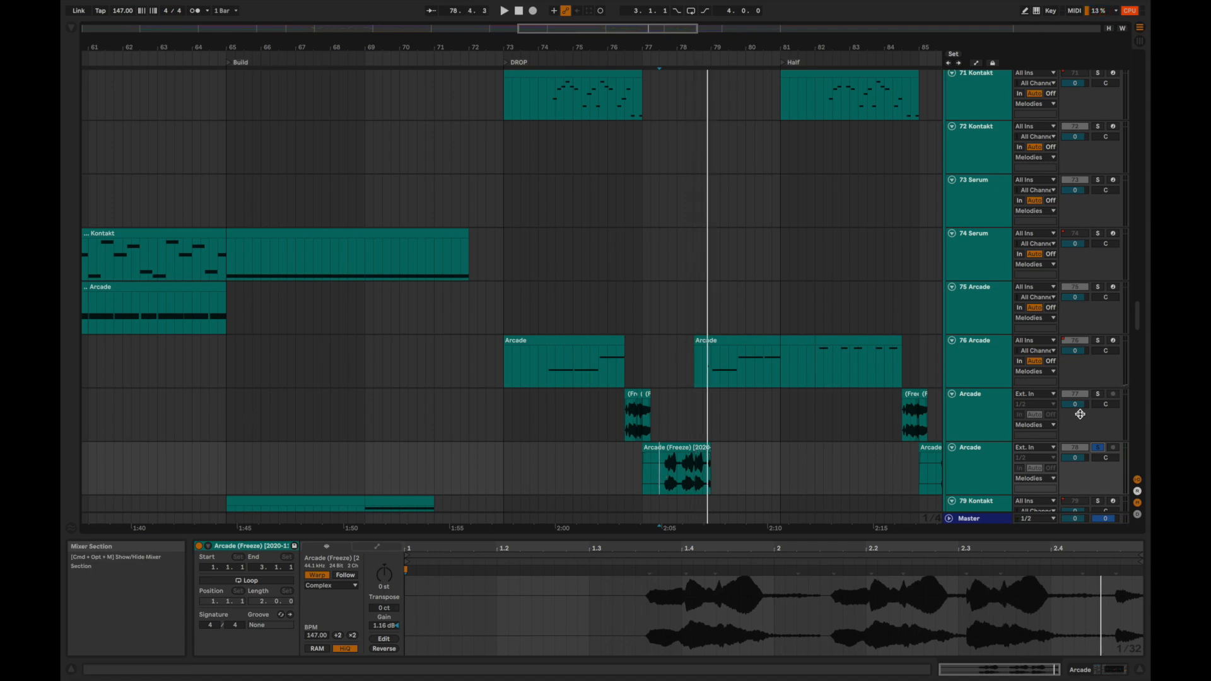
Clear the Arcade solo and replay the full mix from 77.3.1 up to the Half section.
key(s)
key(space)
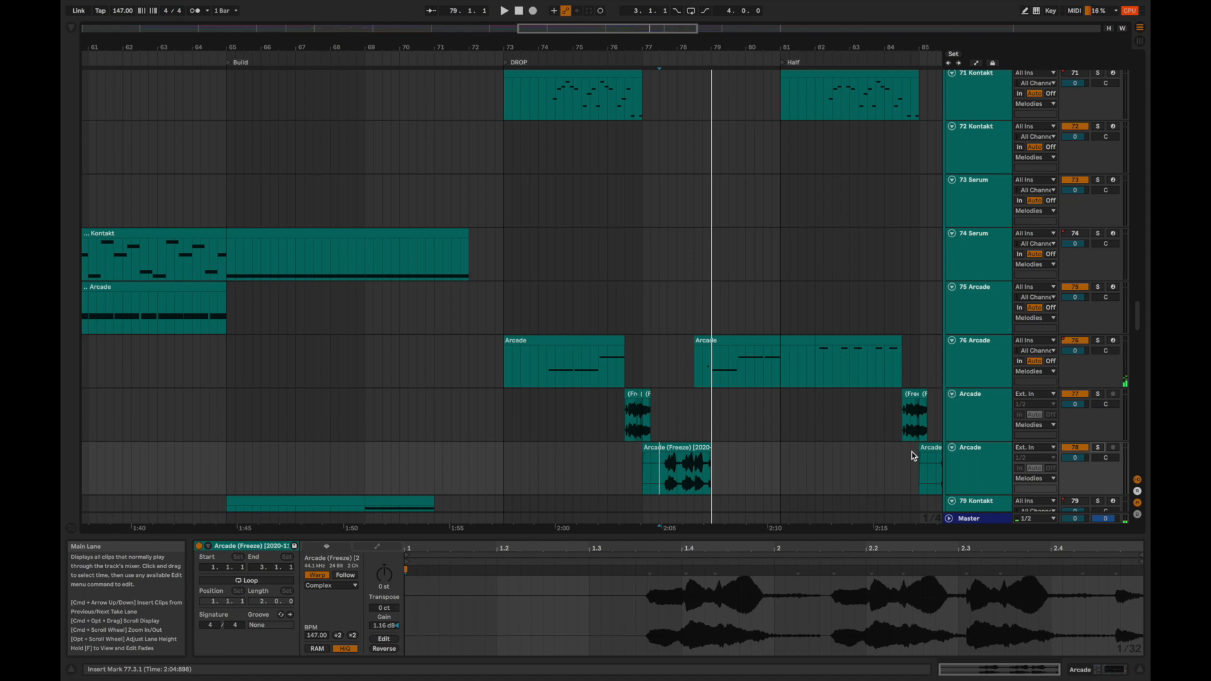
key(space)
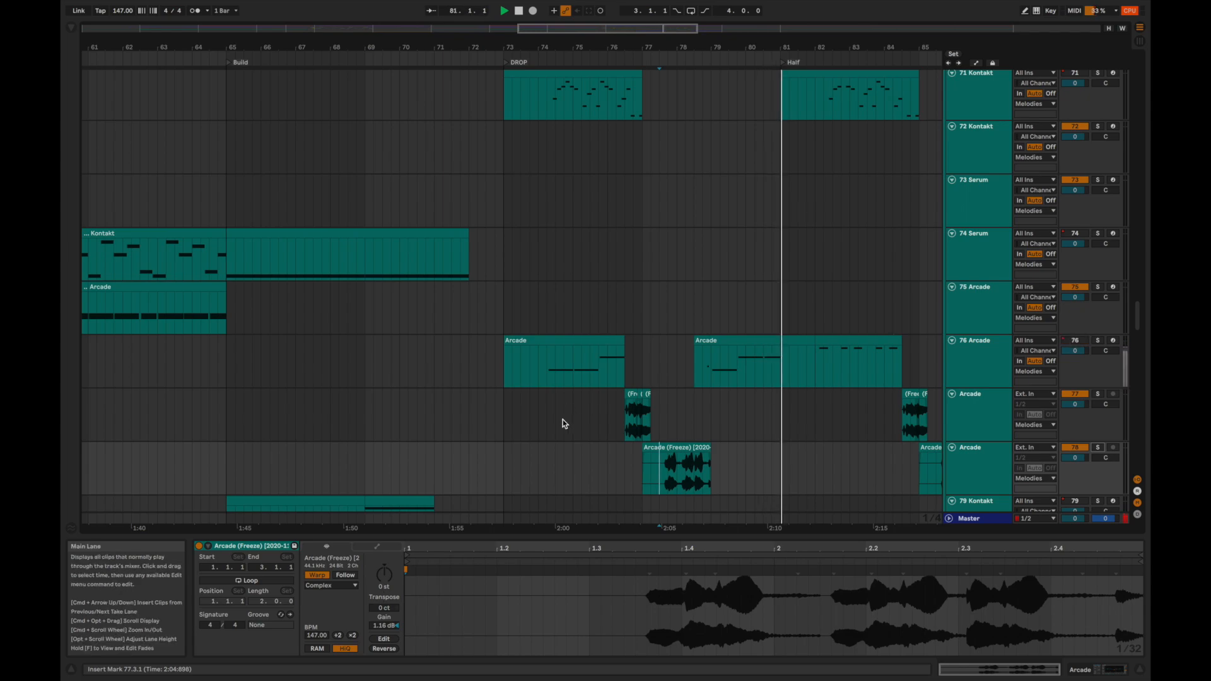
Solo the Chords group and audition its Serum layers from bar 73 in the second DROP.
scroll(561, 425, down, 15)
scroll(560, 432, down, 10)
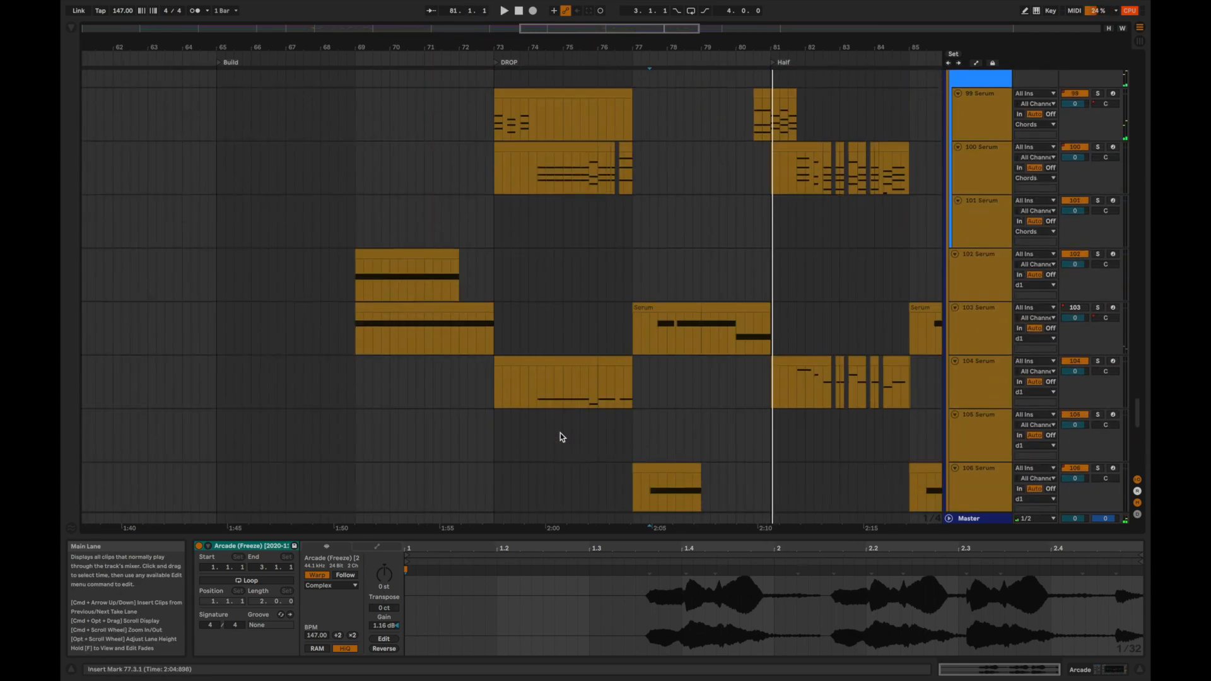
scroll(560, 433, up, 11)
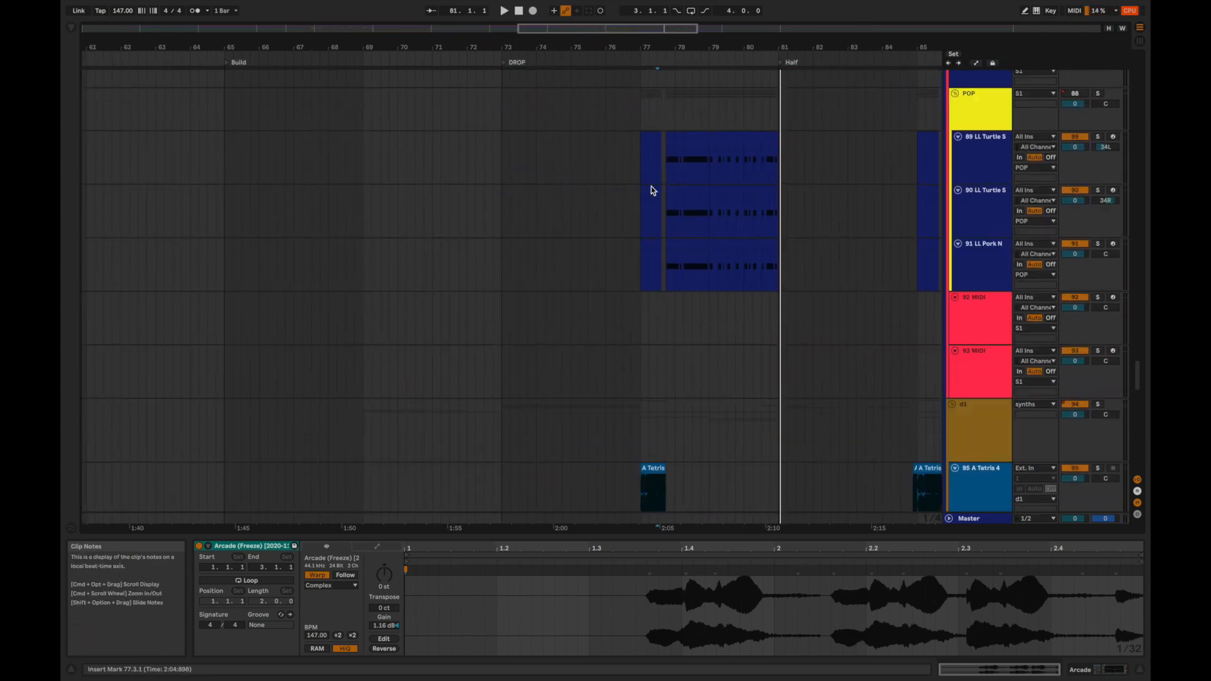
scroll(637, 214, down, 8)
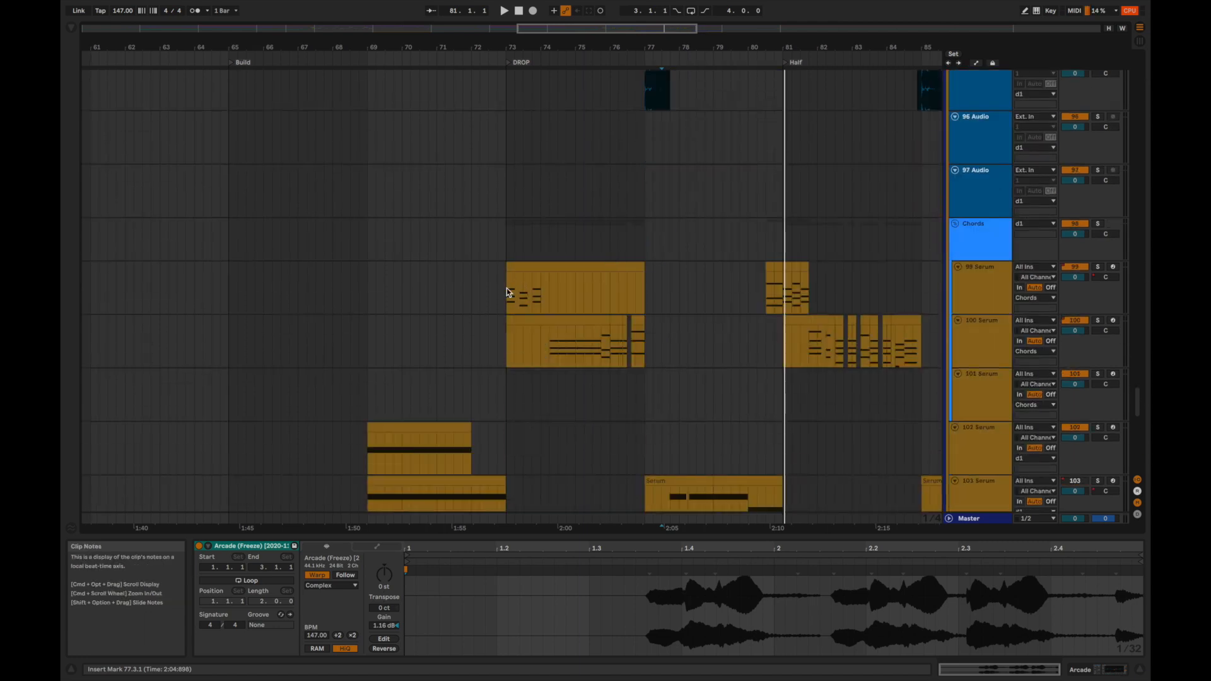
click(503, 256)
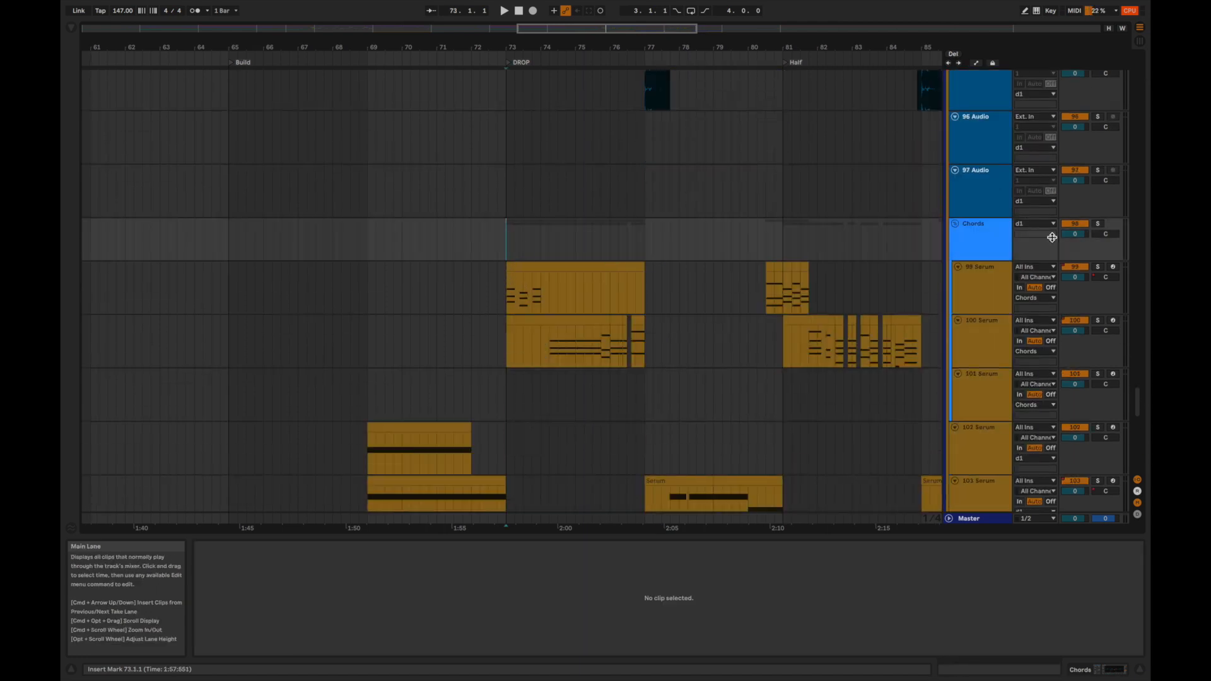
click(1097, 226)
key(space)
scroll(792, 311, down, 3)
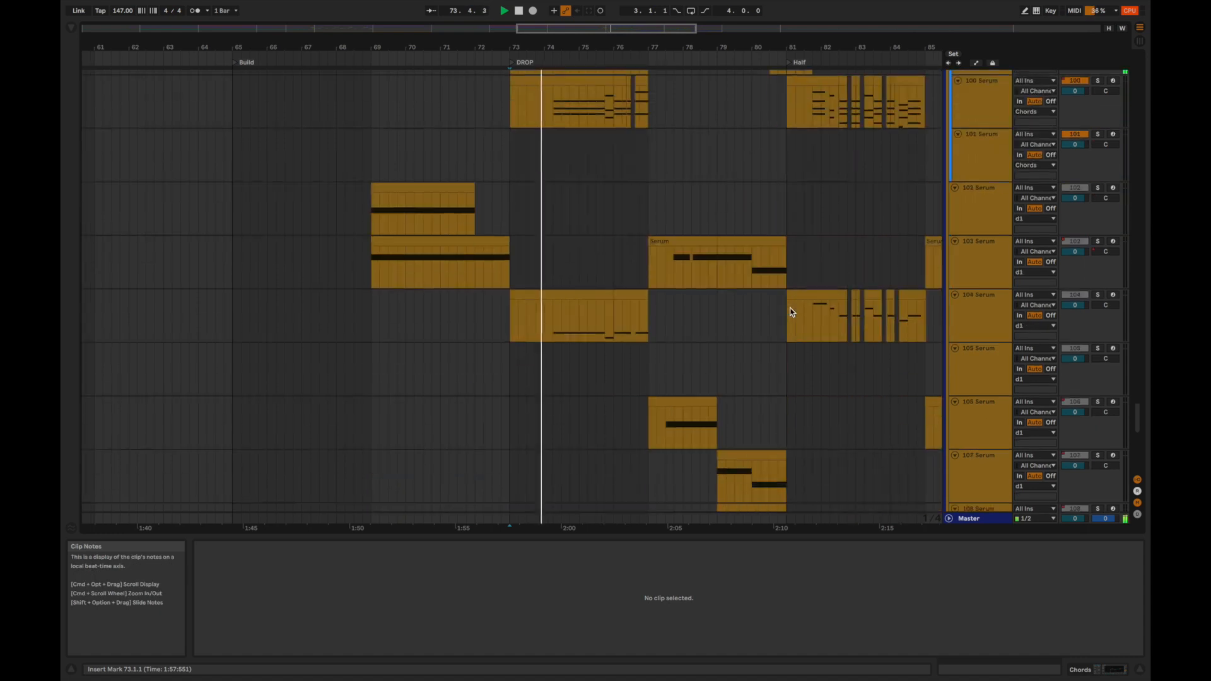
Replay the soloed Chords group from bar 73 and show the device chain of the 99 Serum track.
scroll(792, 312, up, 3)
key(space)
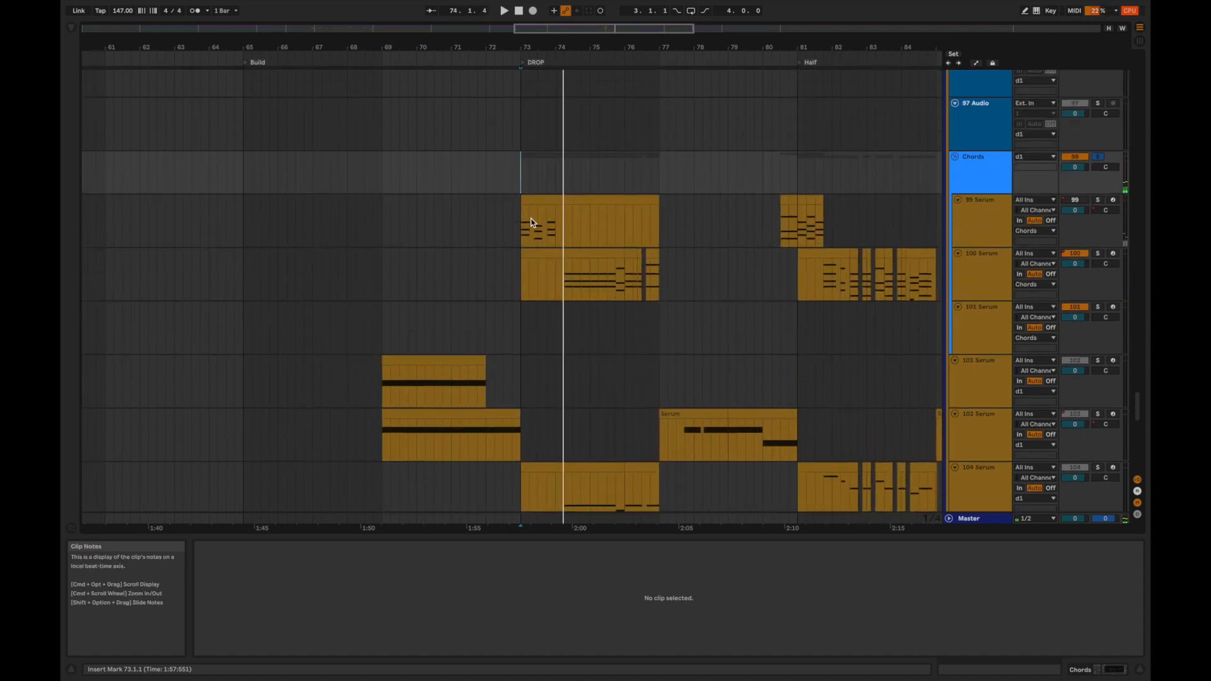
key(space)
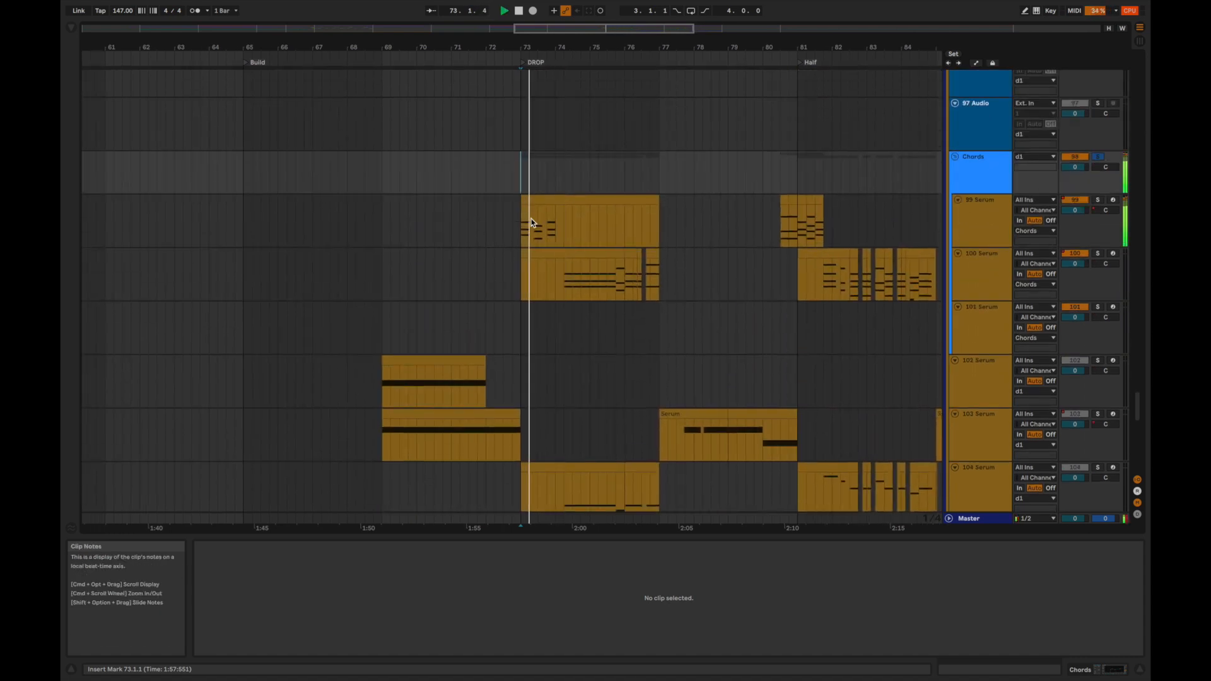
click(981, 226)
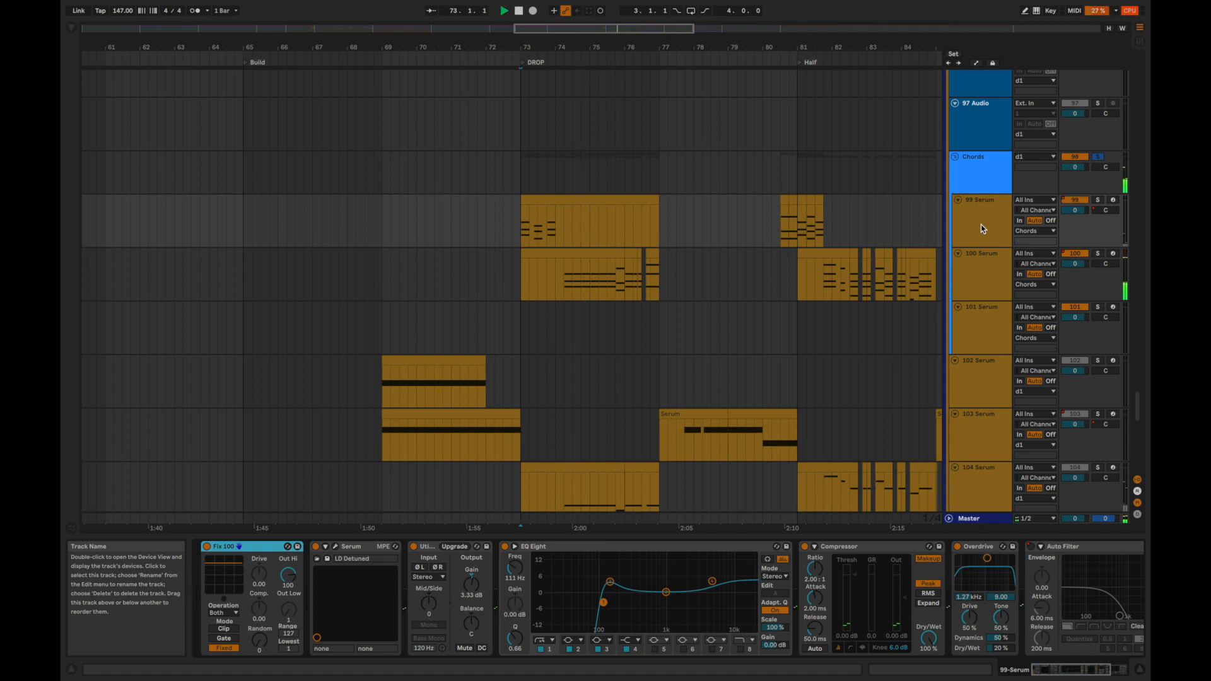
Audition the 100 Serum chords from 74.2.1 and open the track's LD Detuned patch in Serum.
click(563, 283)
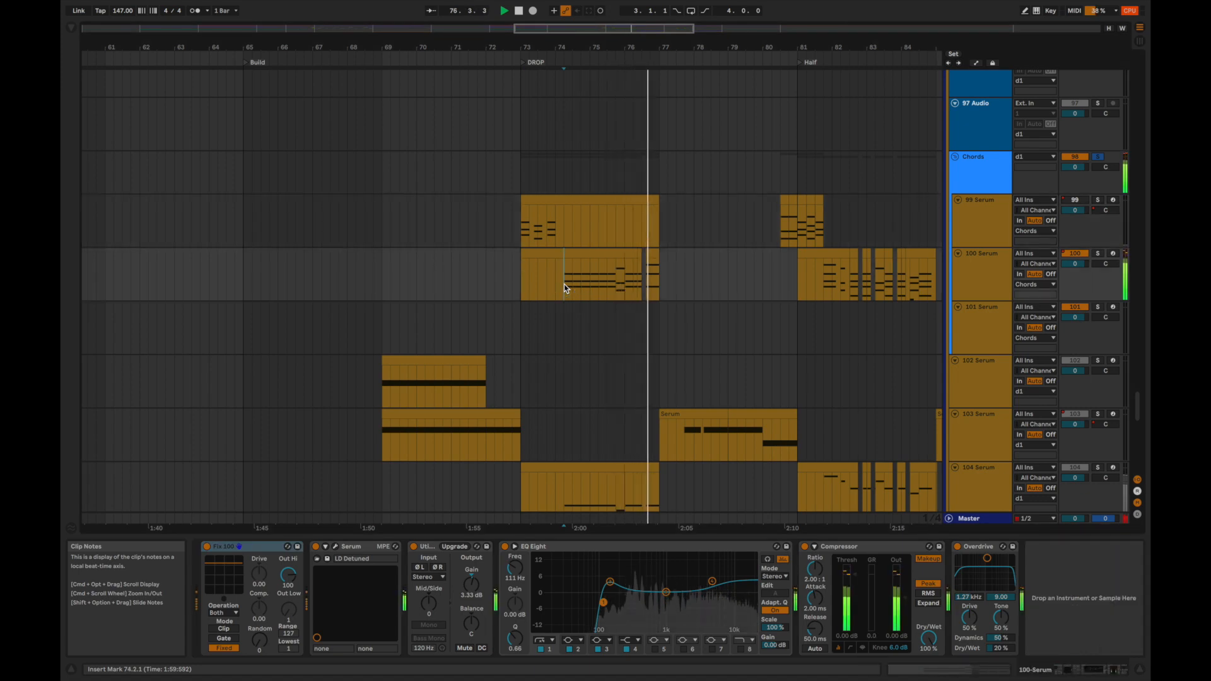
key(space)
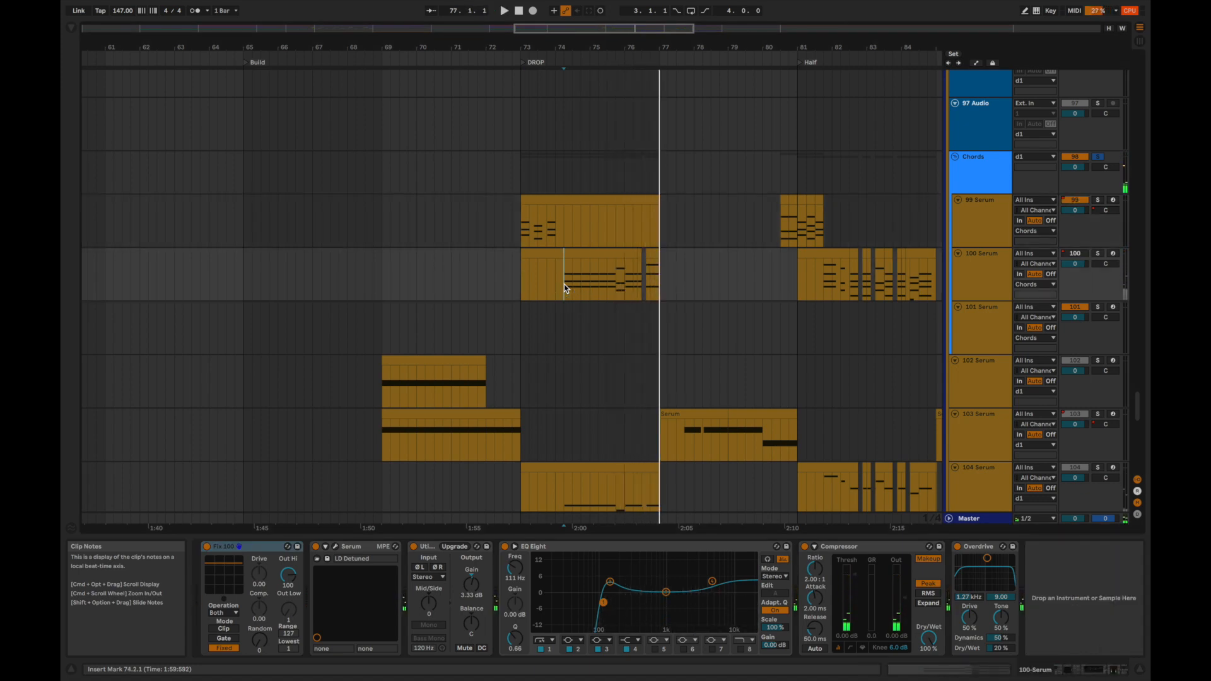
click(338, 546)
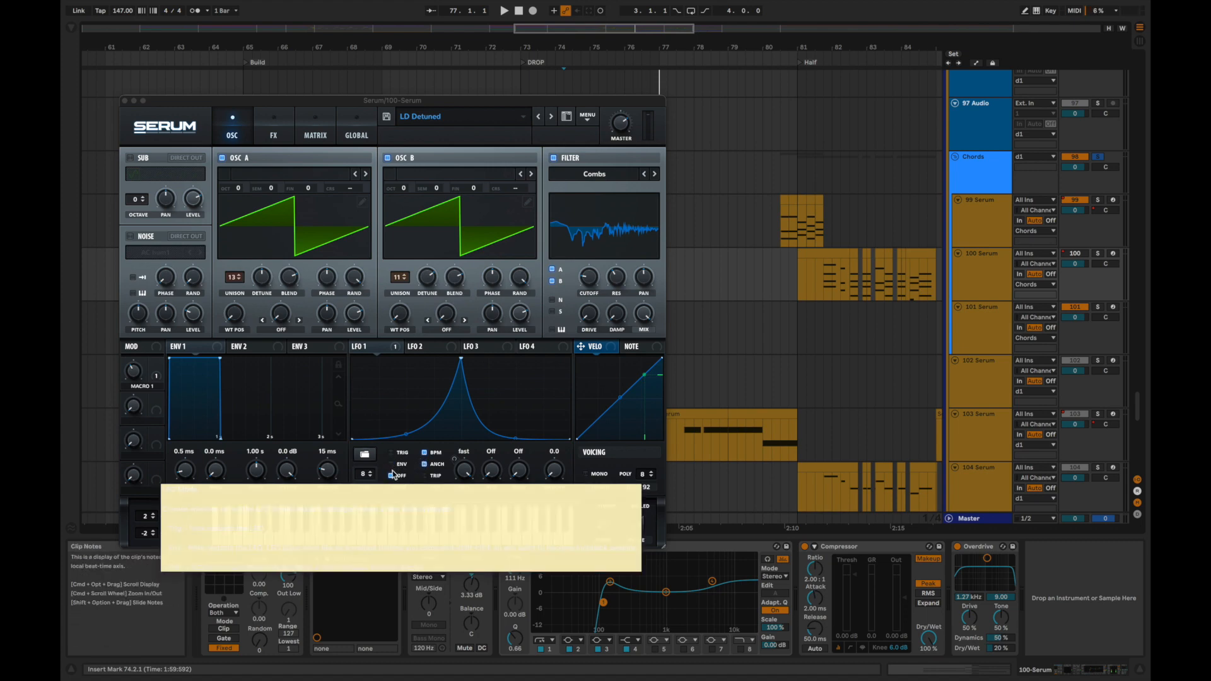
key(space)
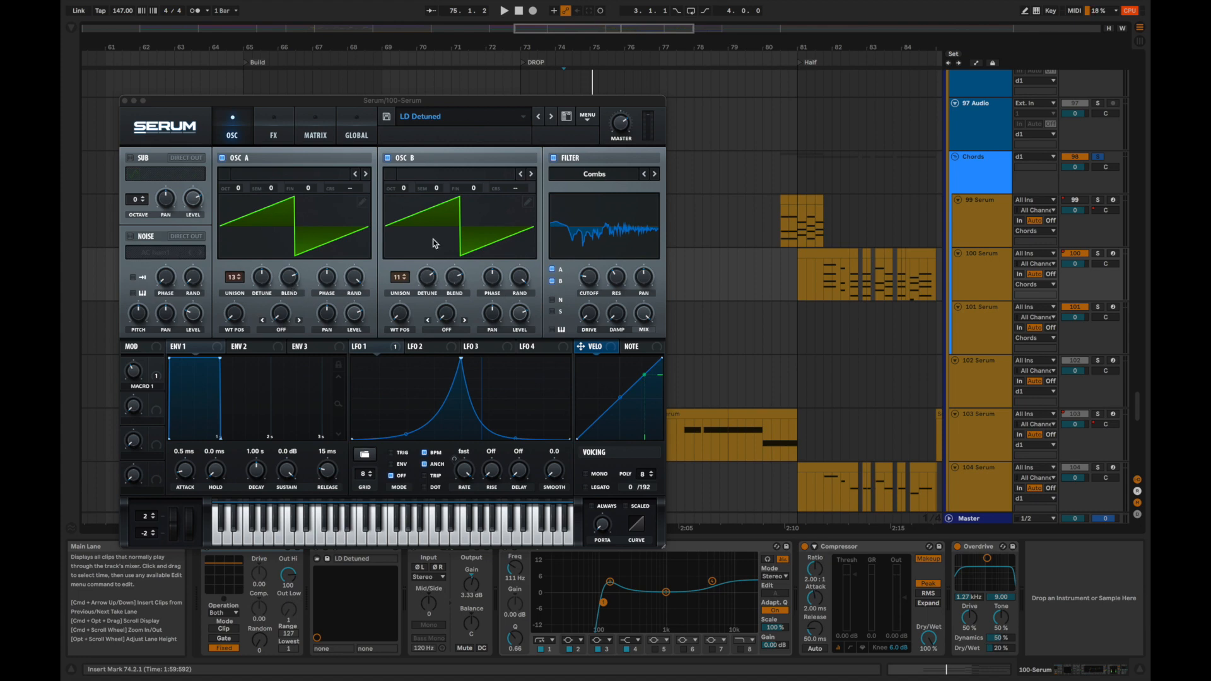
Examine the LD Detuned patch's effects, showing the Chorus, Distortion and Hyper/Dimension settings.
click(277, 135)
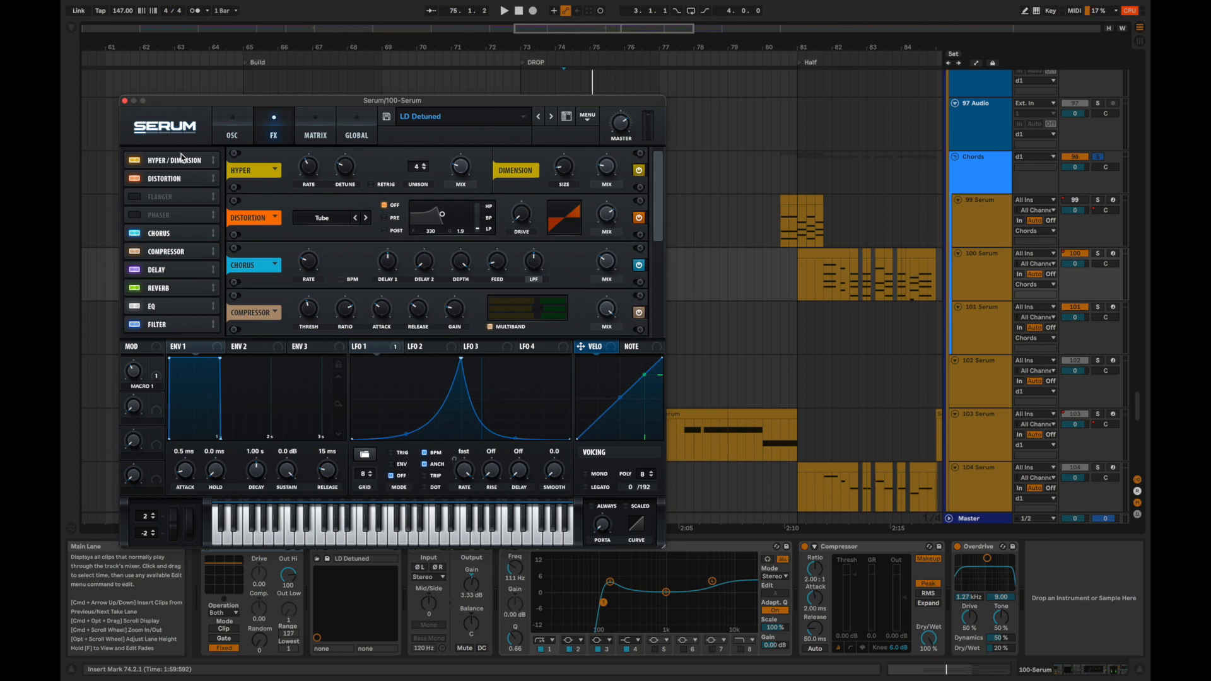
click(176, 233)
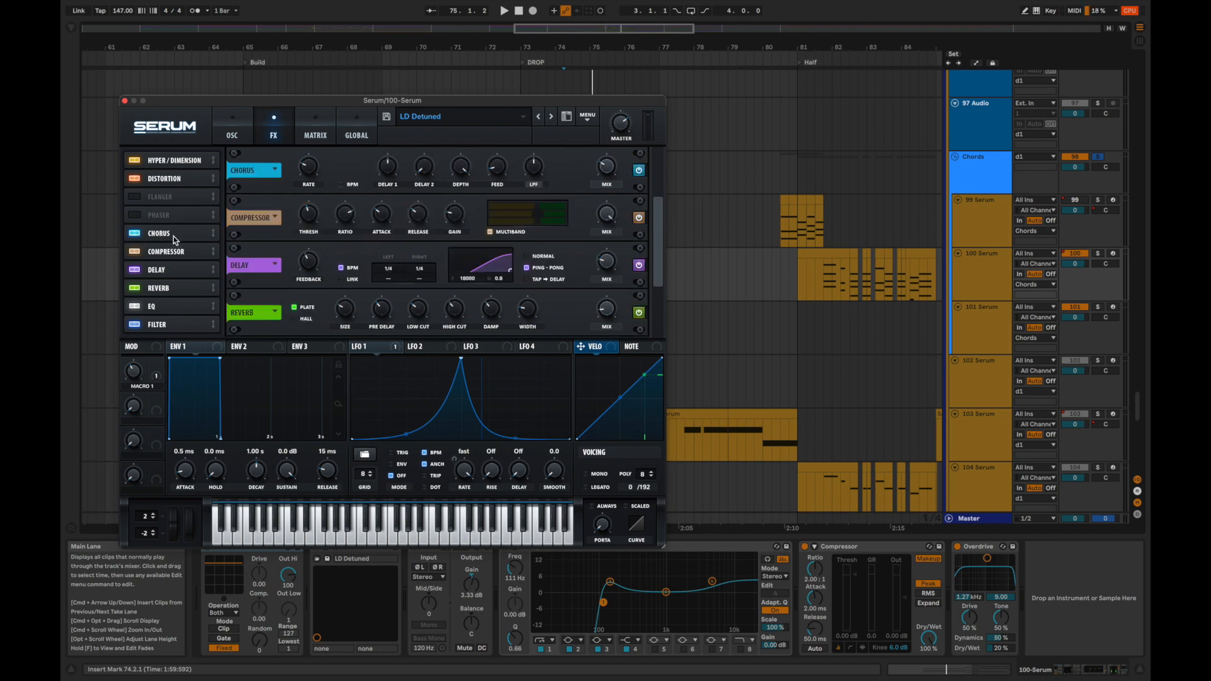
click(161, 180)
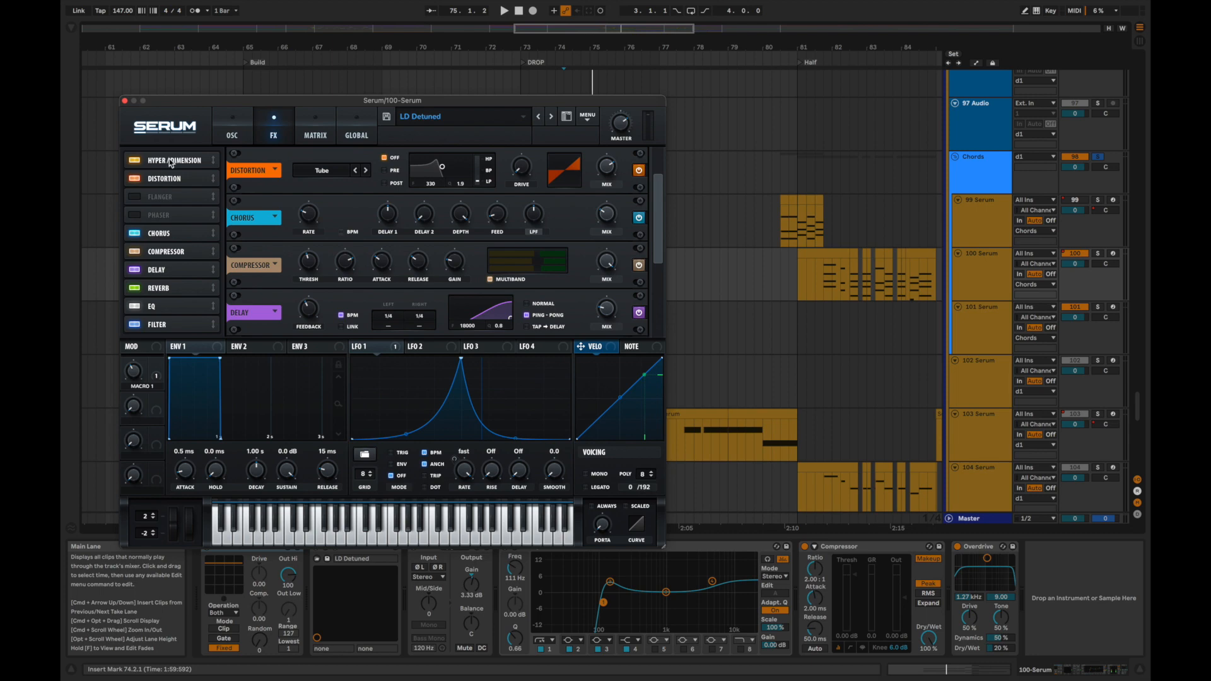
click(171, 162)
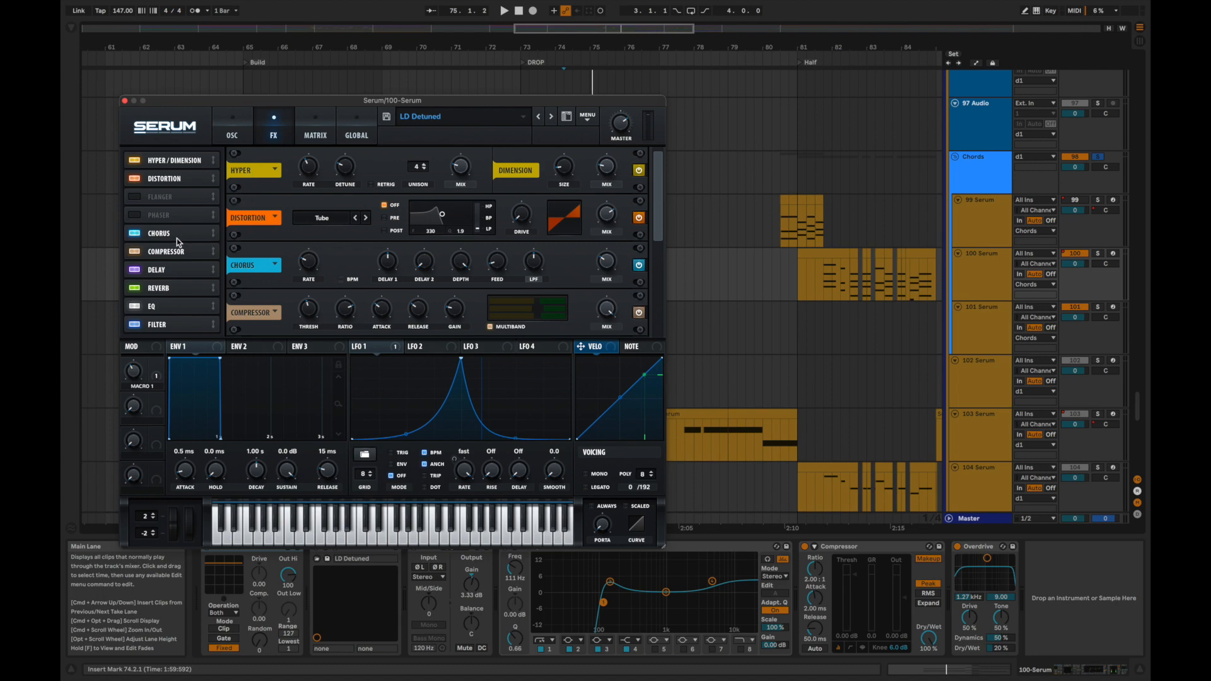
Play the chords from 74.2.1 while bypassing and re-enabling Hyper/Dimension to compare the sound.
key(space)
click(134, 160)
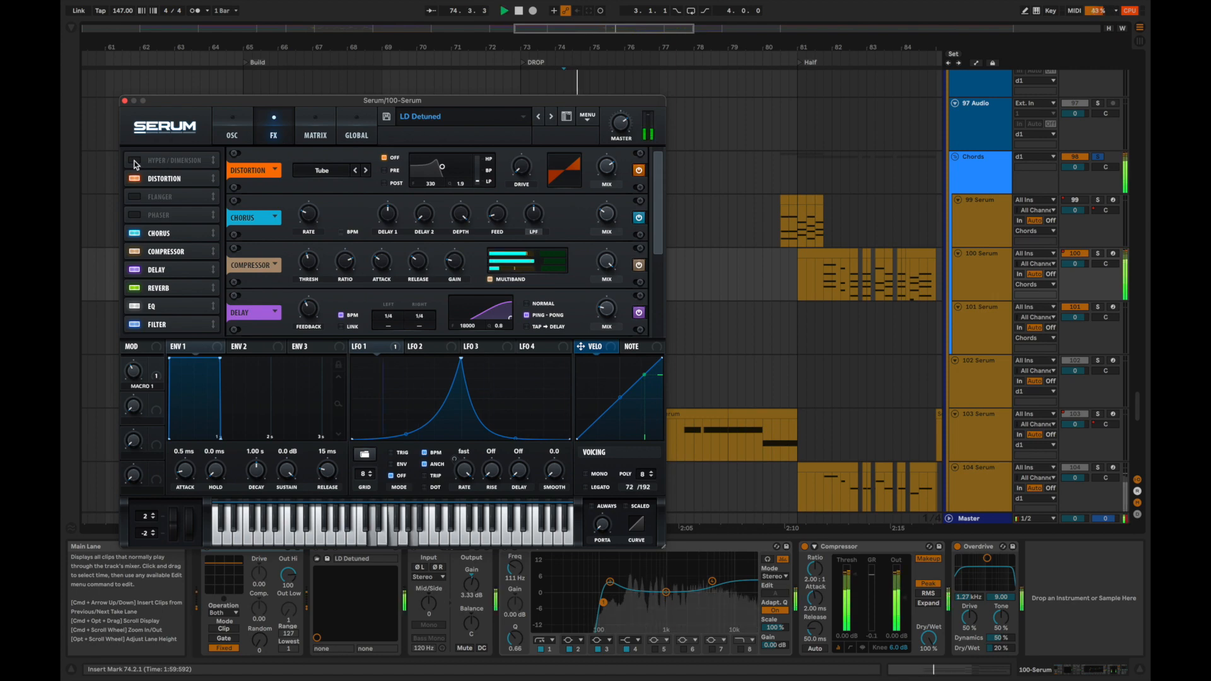
click(135, 161)
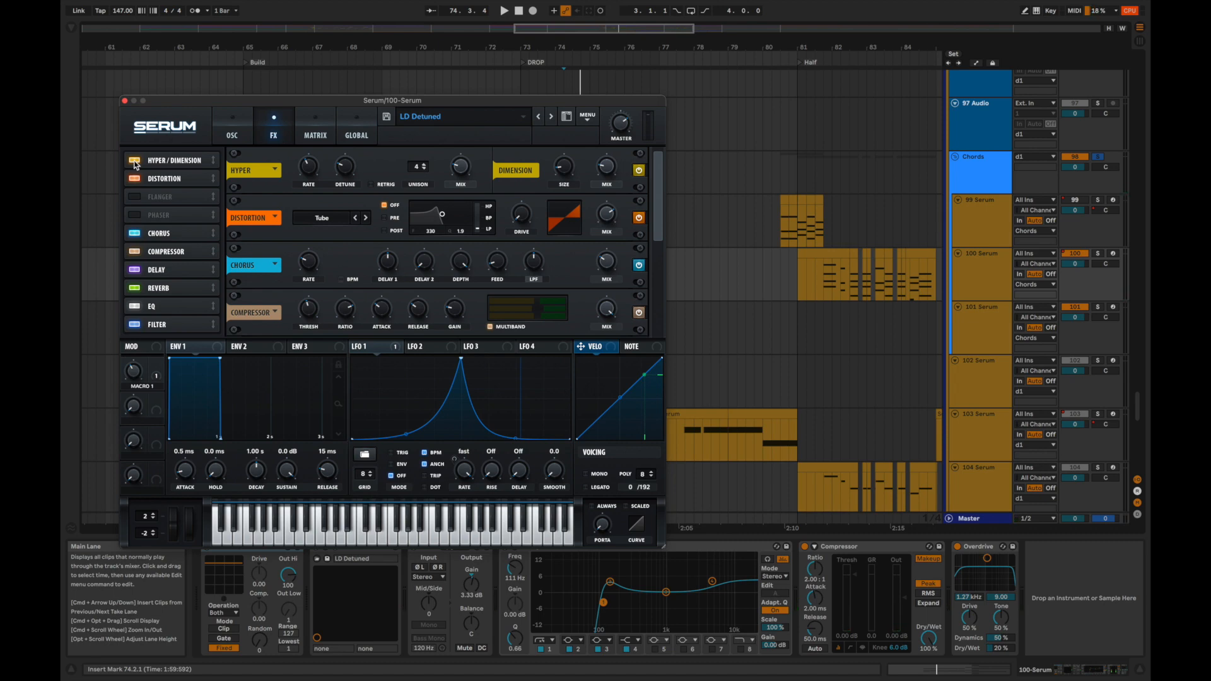
Compare the chords with Delay bypassed and re-enabled from 74.2.1, and view the Compressor, EQ and Filter settings.
click(158, 252)
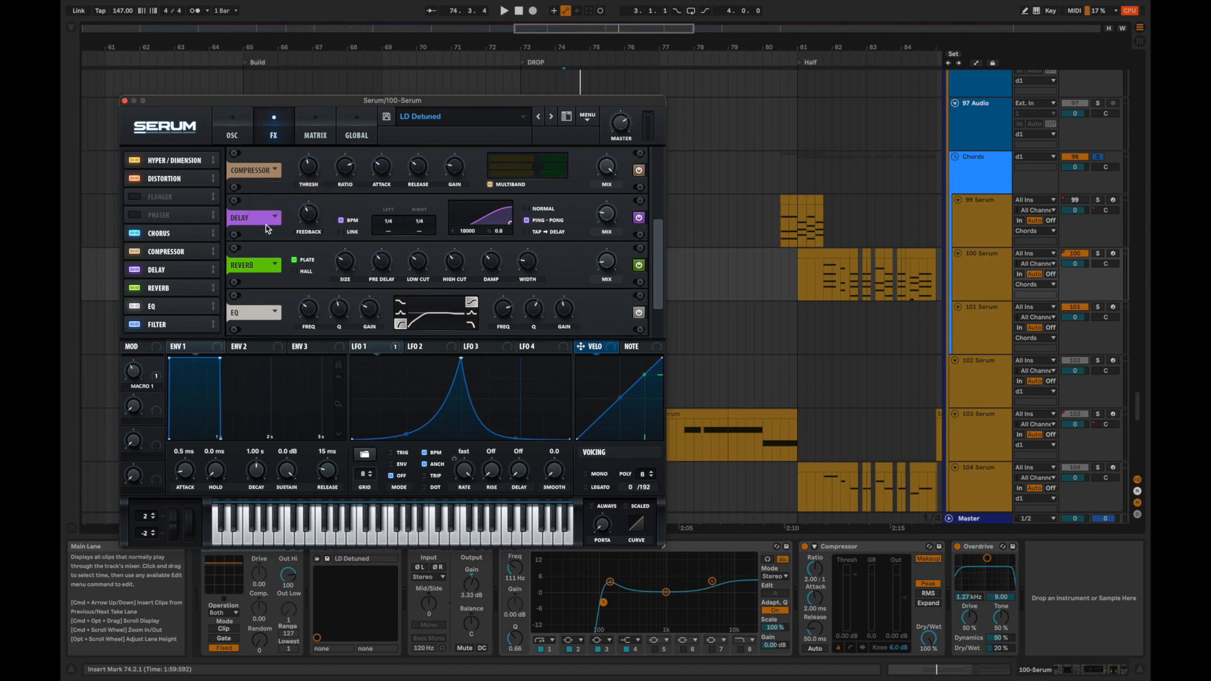
click(138, 273)
key(space)
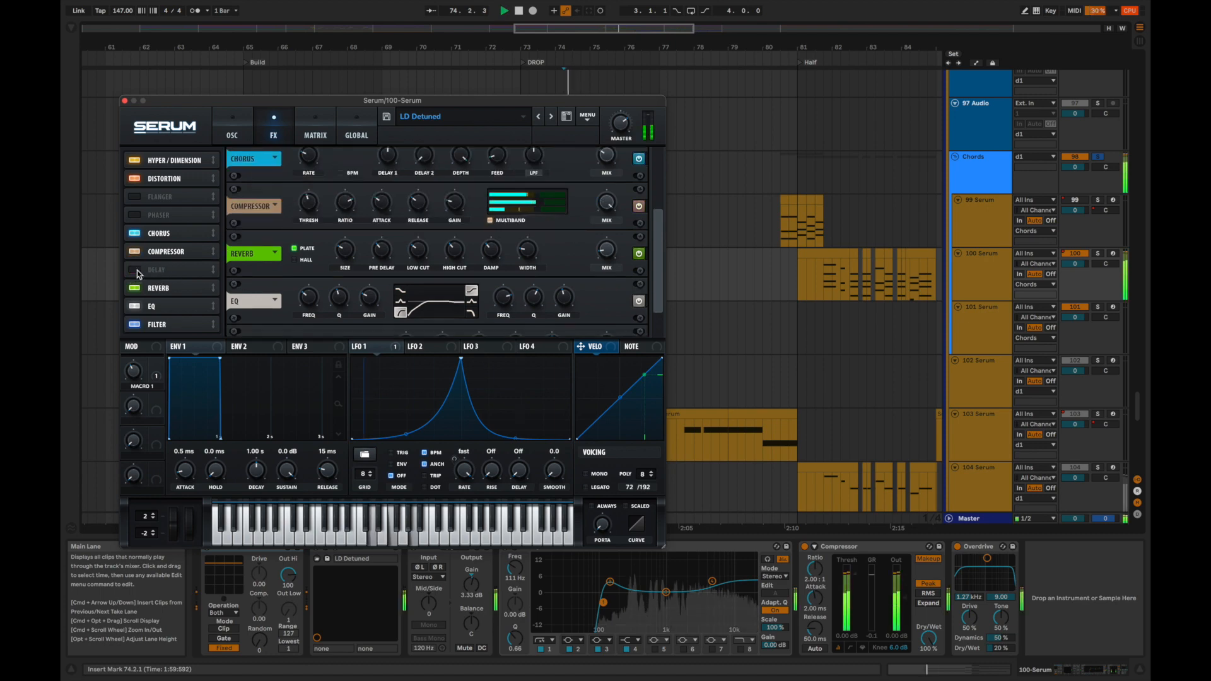
click(137, 273)
key(space)
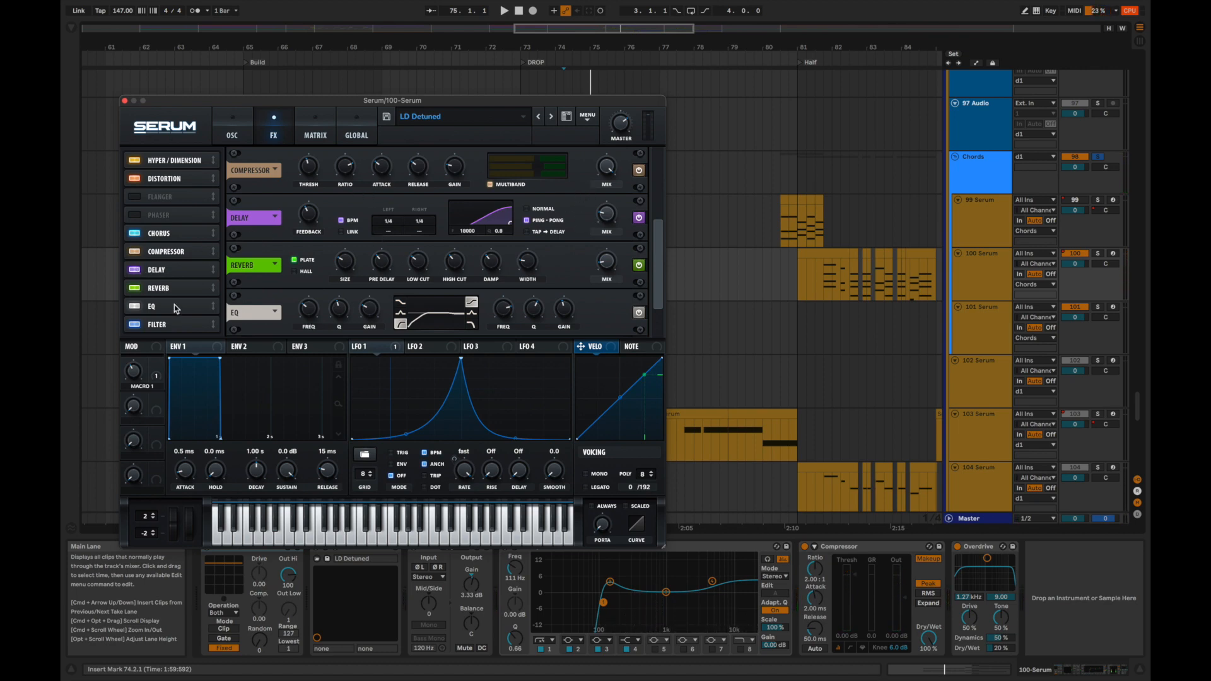
scroll(160, 308, down, 2)
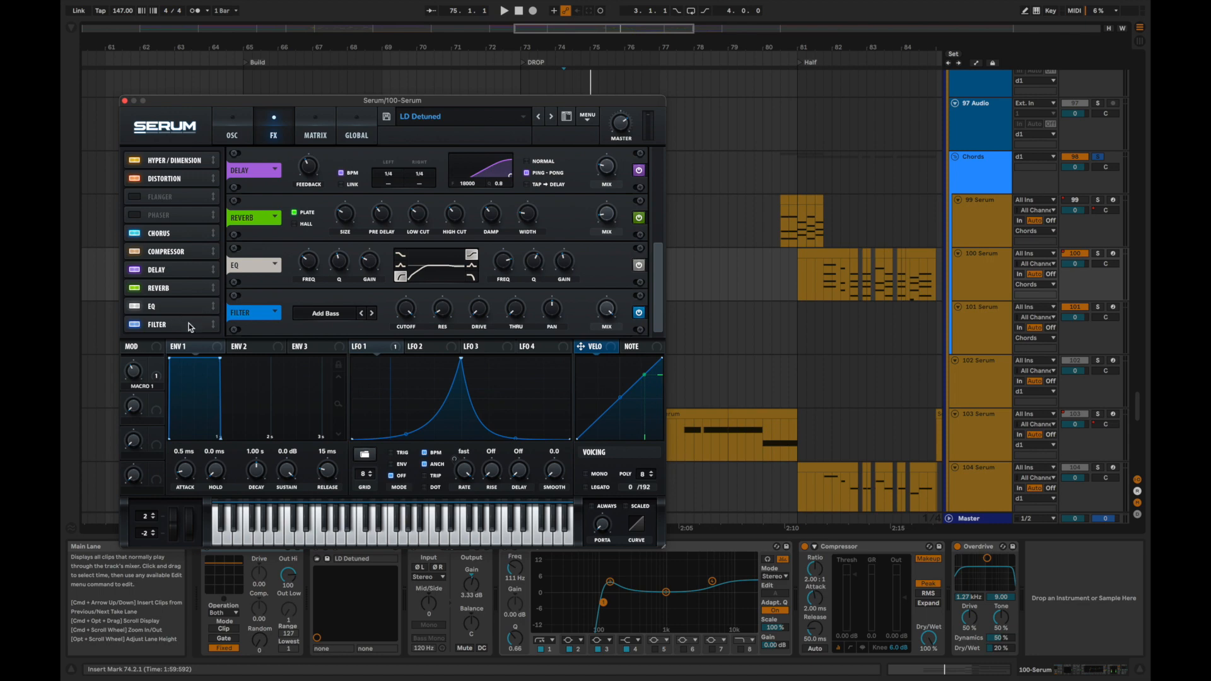
Compare the chords from 74.2.1 with the LD Detuned patch's Filter bypassed and re-enabled, and close the Serum window.
key(space)
click(134, 324)
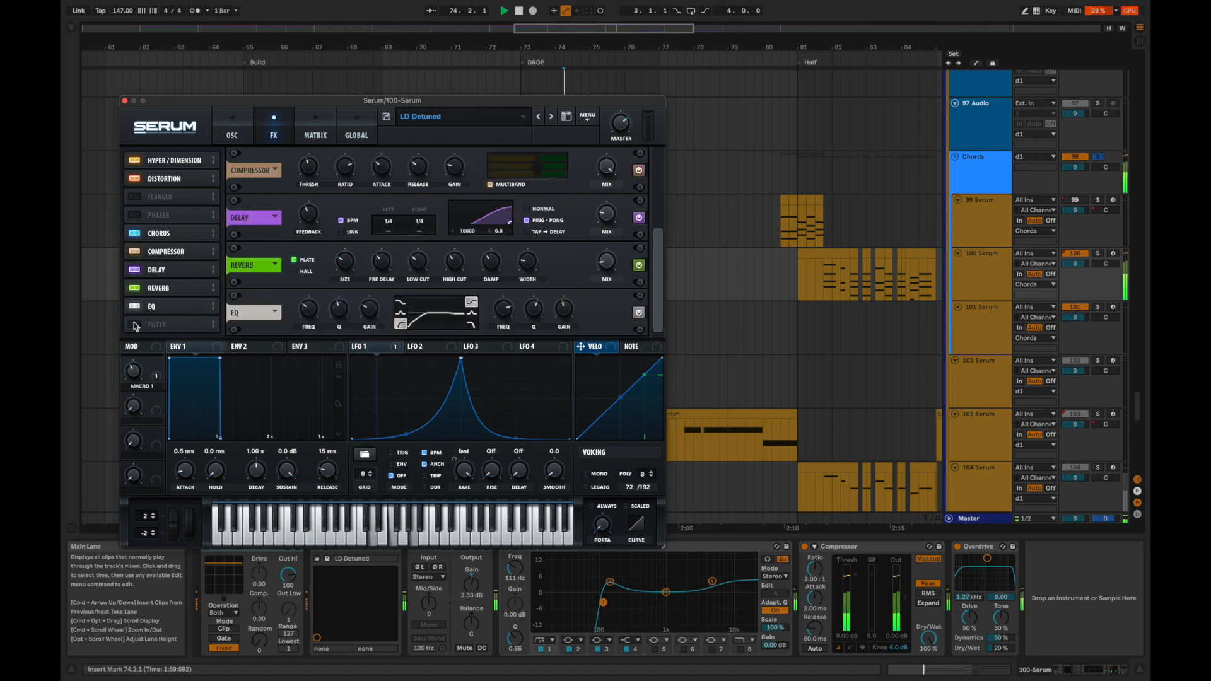
click(134, 324)
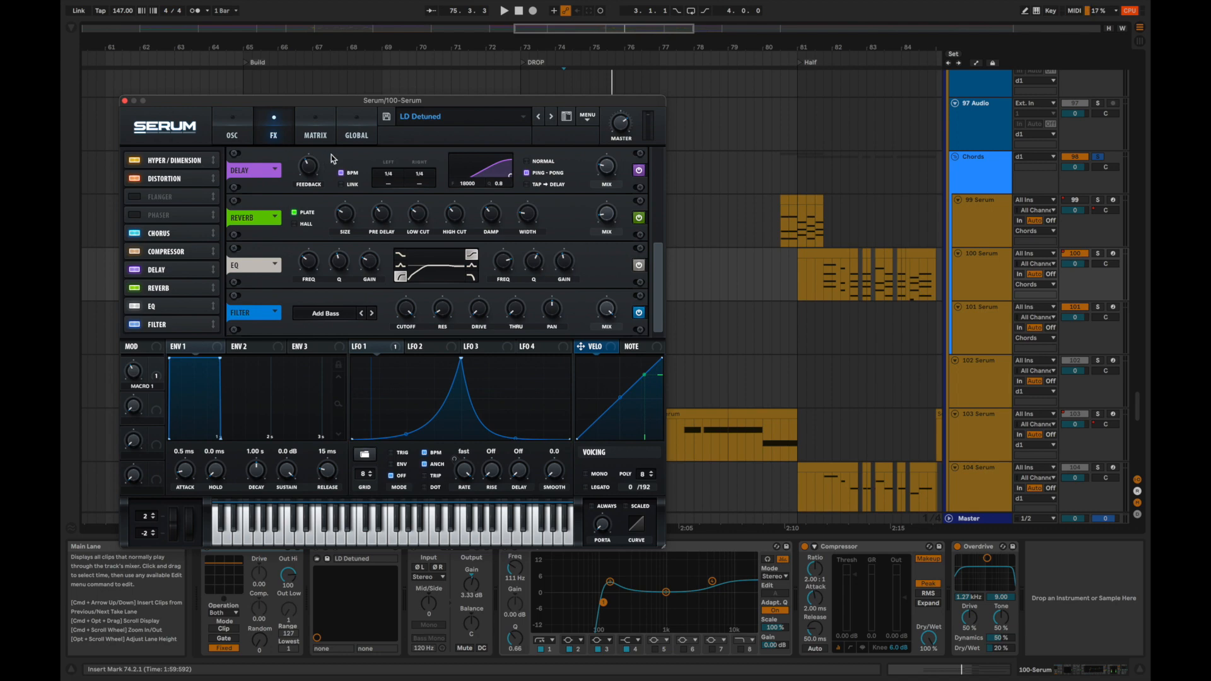
click(232, 119)
click(124, 101)
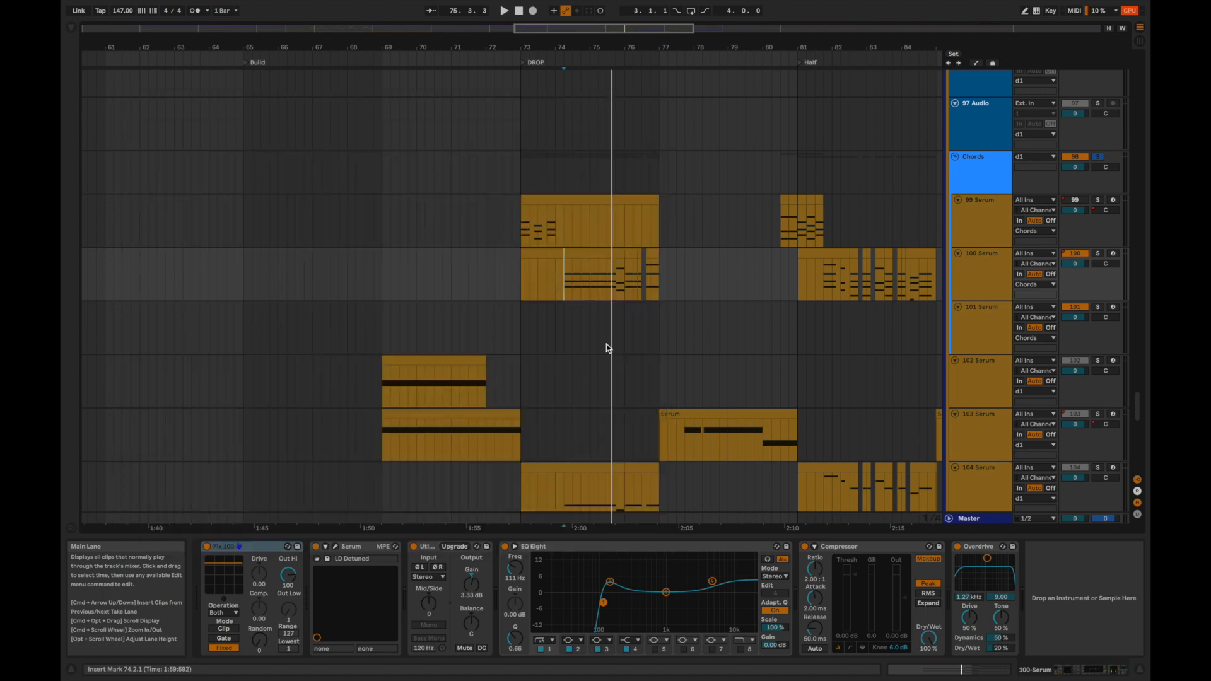
Audition the DROP chords from 74.2.1 and the 104 Serum layer from 74.2.1 and 75.2.1.
key(space)
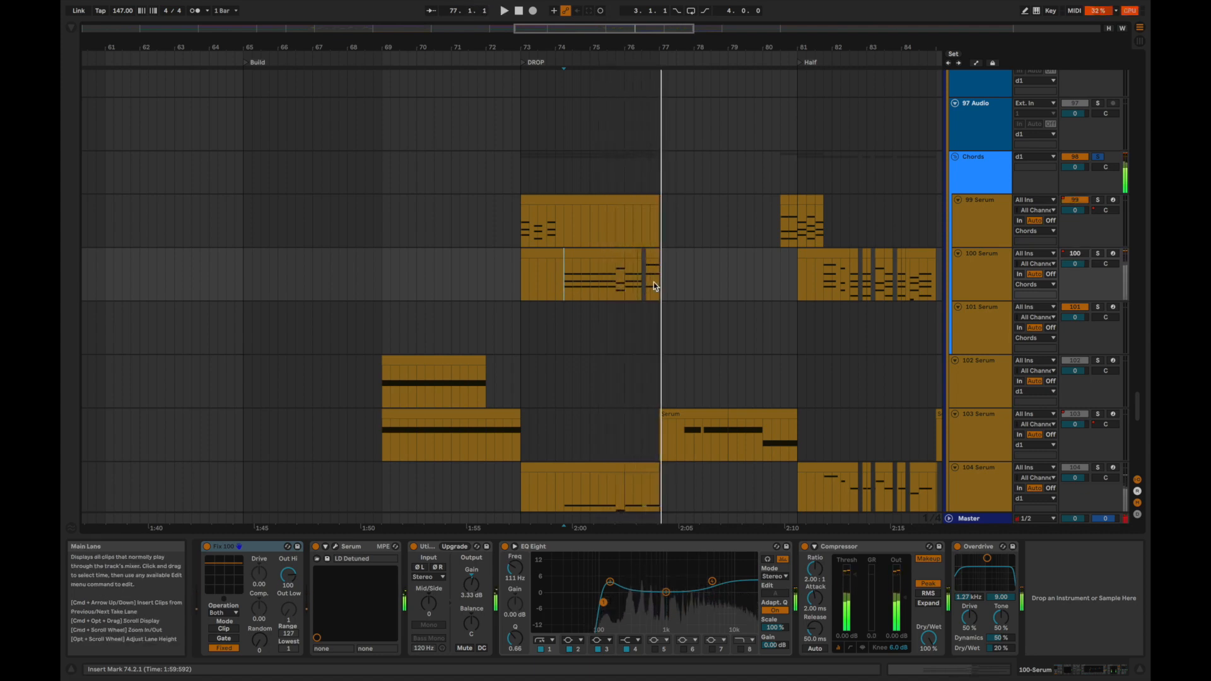
scroll(653, 282, down, 3)
click(562, 384)
key(space)
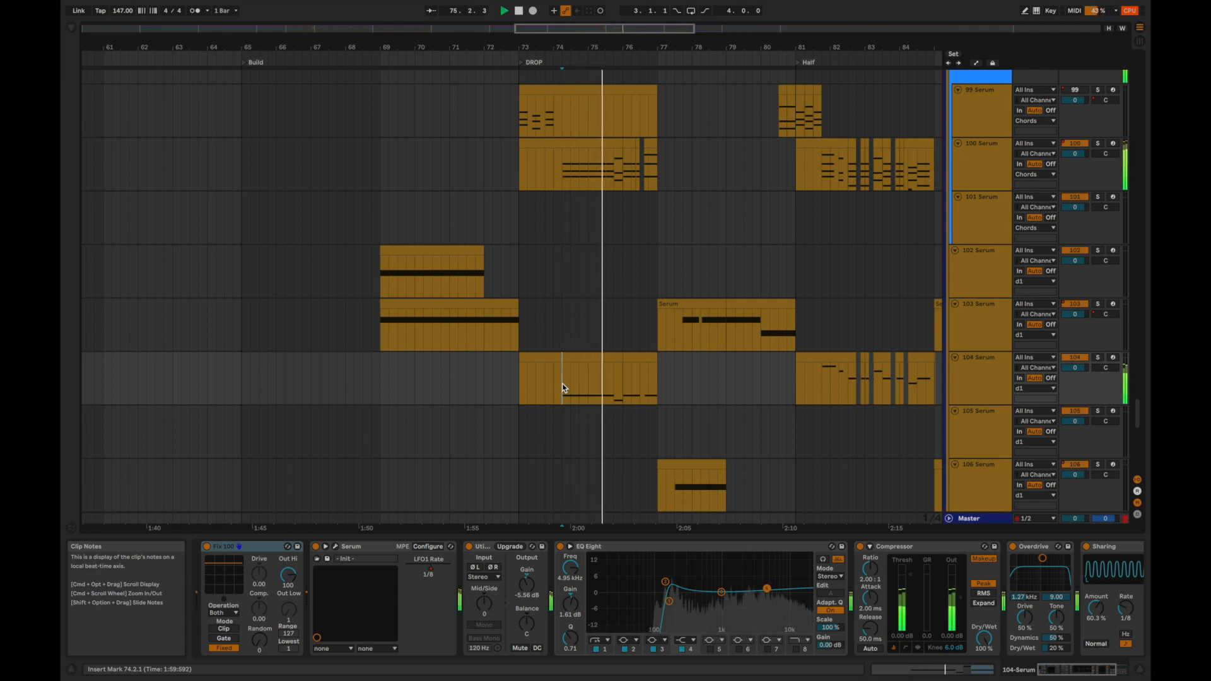
key(space)
key(space)
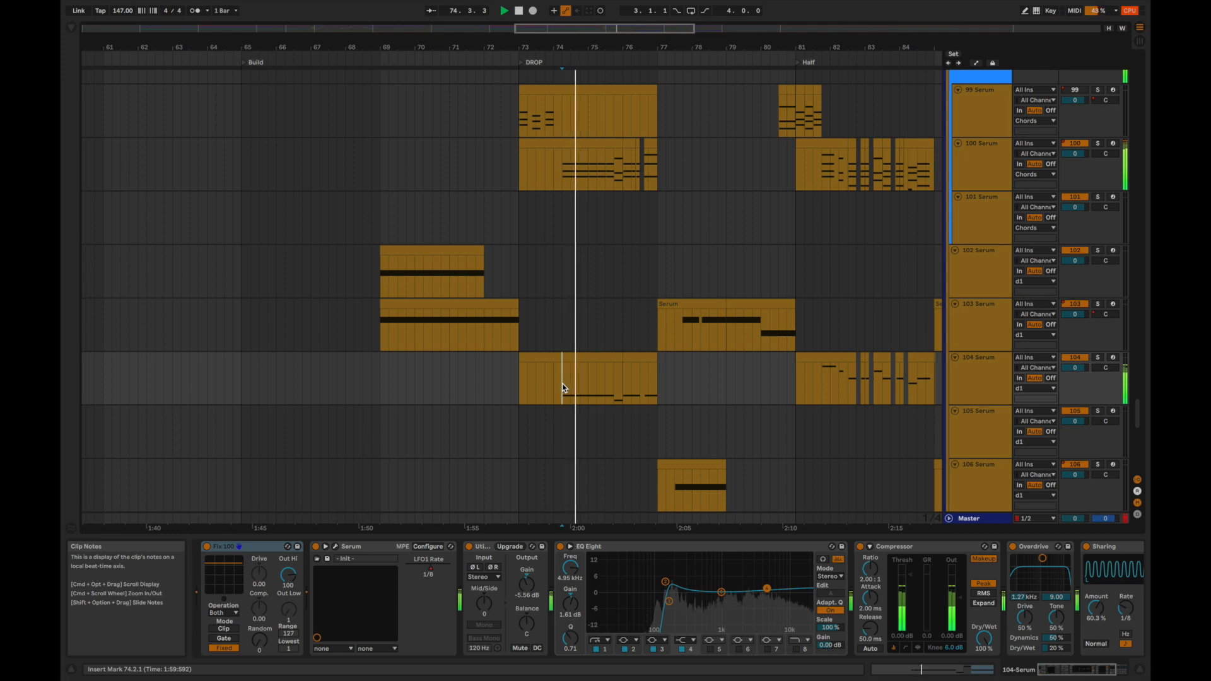
key(space)
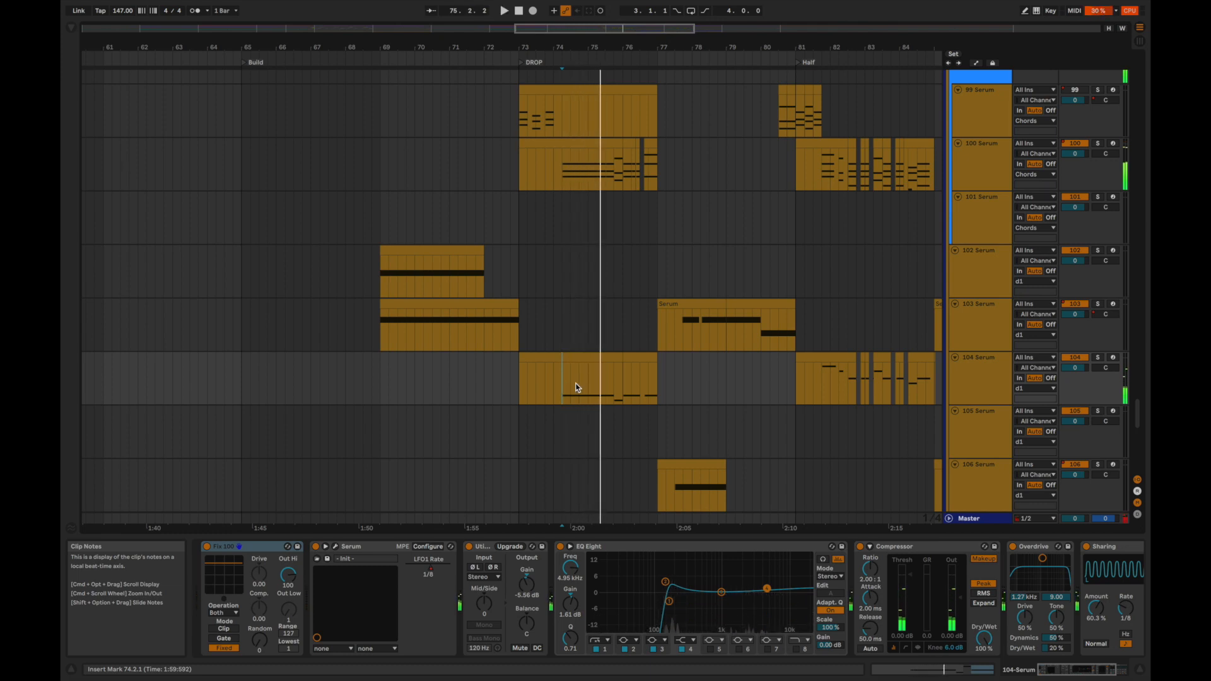
click(596, 384)
key(space)
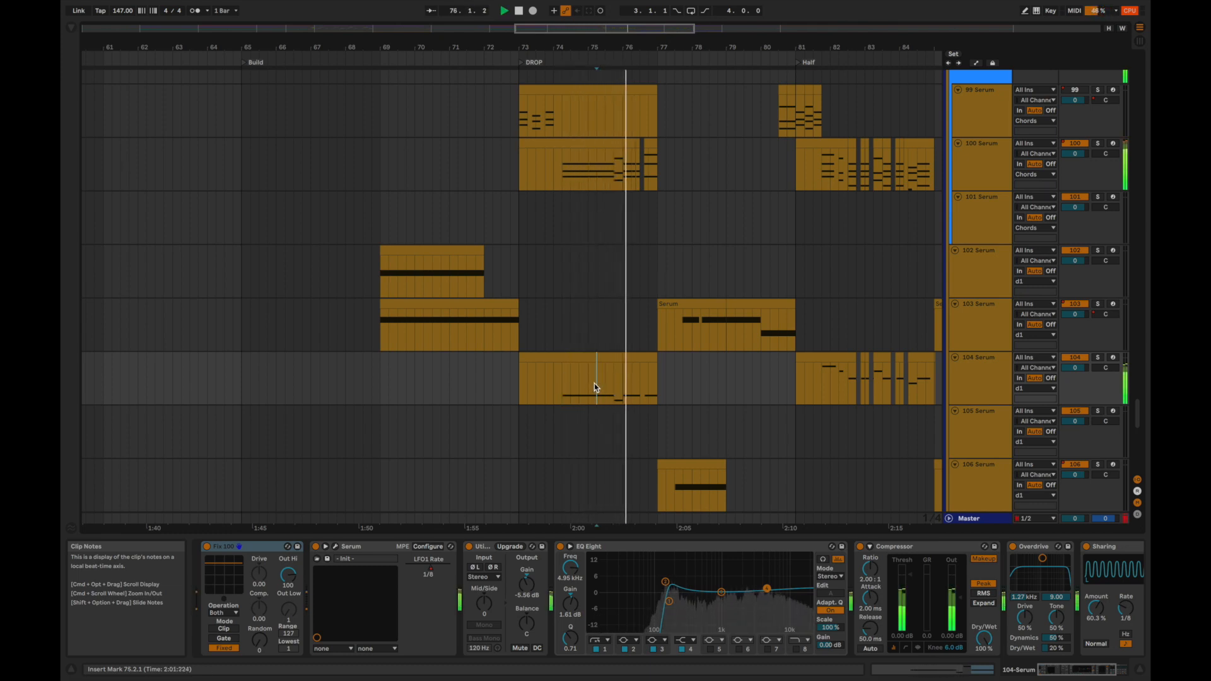
scroll(594, 384, down, 2)
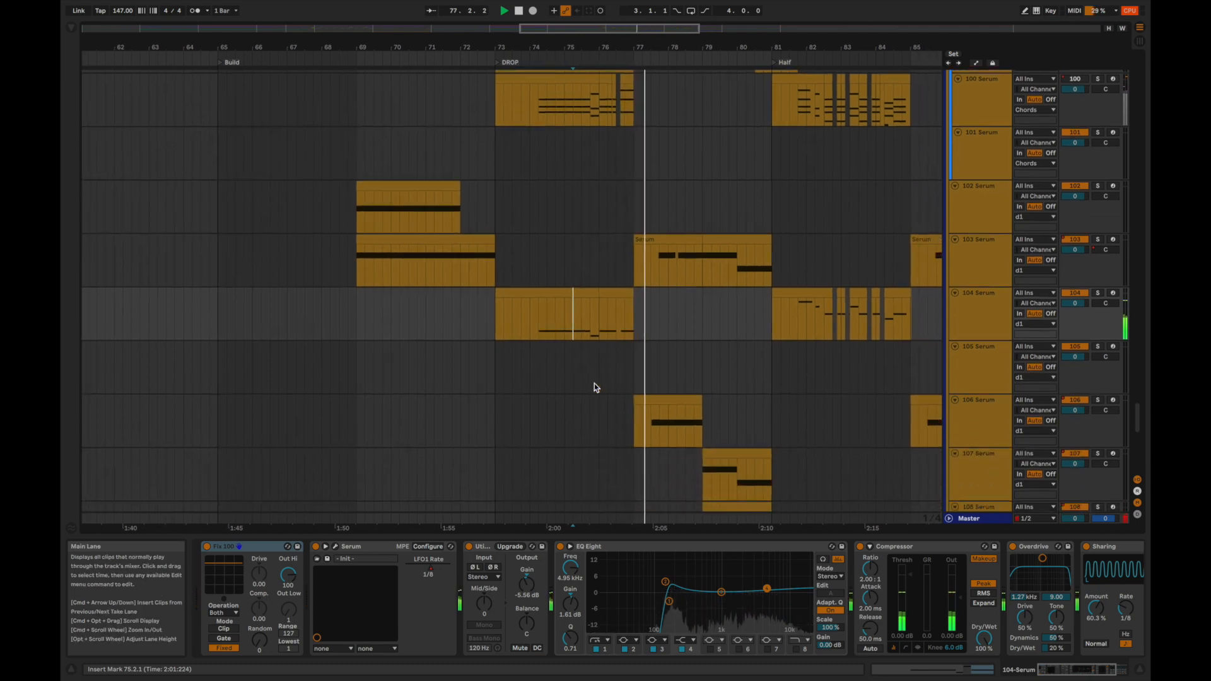
key(space)
Solo the 95 A Tetris 4 track and audition its clips from 77.1.1 and 84.4.1.
scroll(614, 386, up, 8)
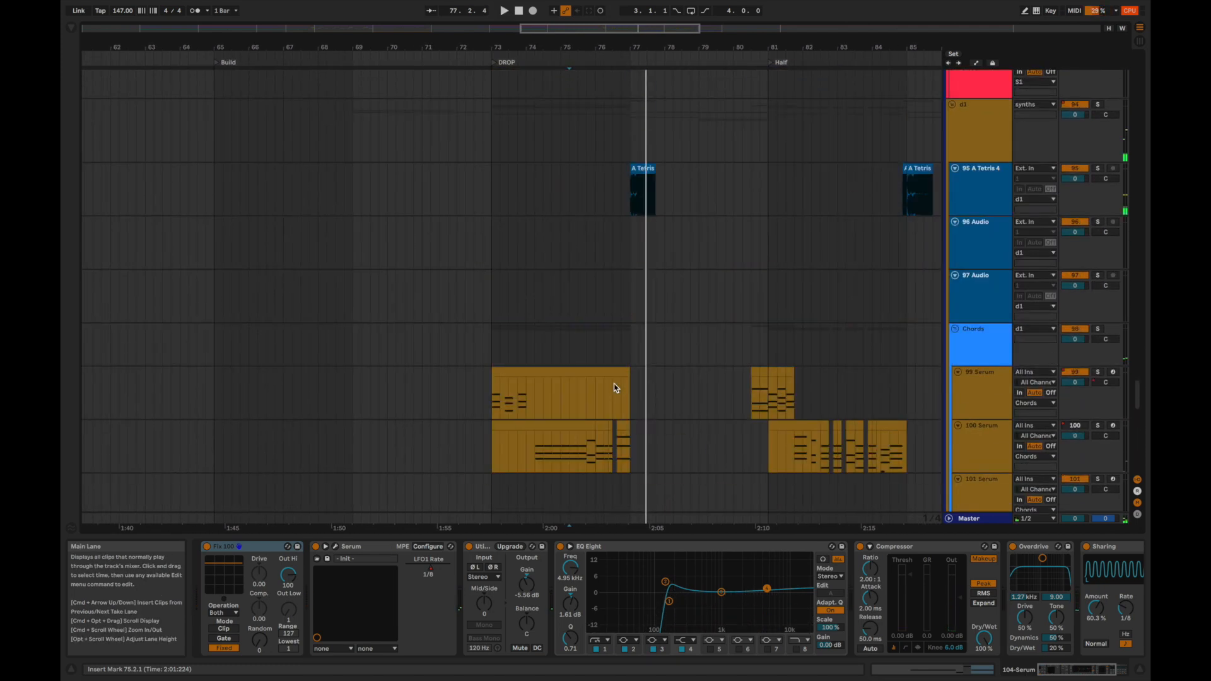
scroll(614, 383, up, 2)
click(637, 269)
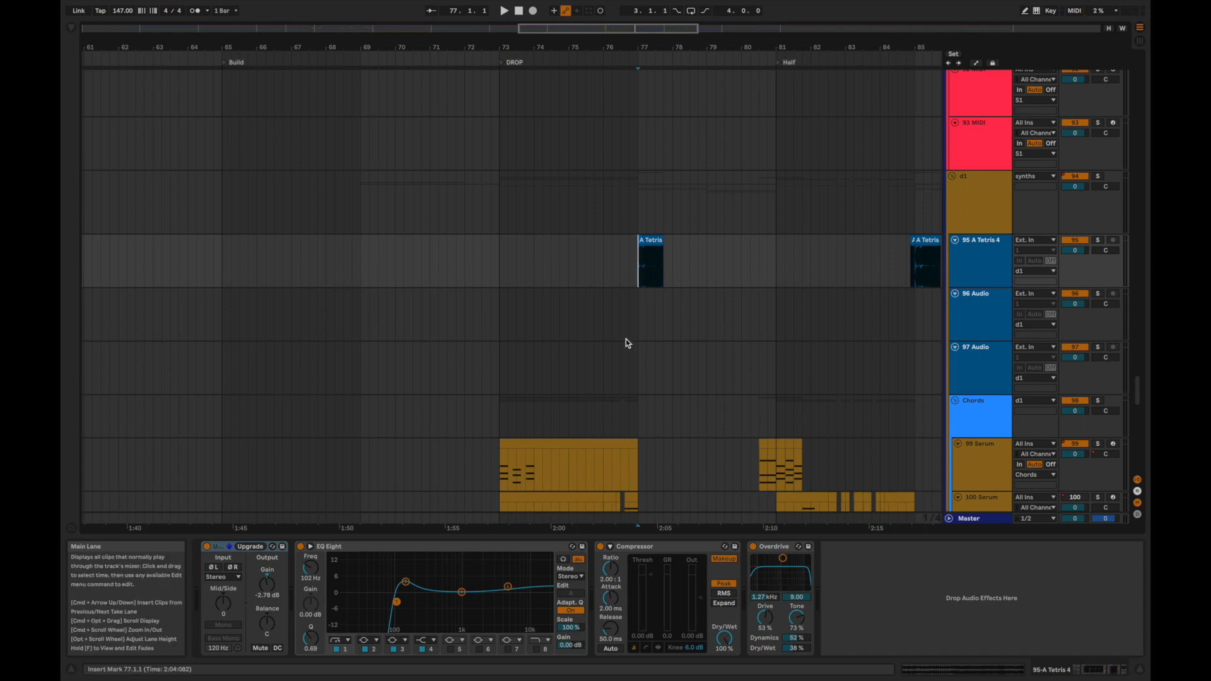
key(s)
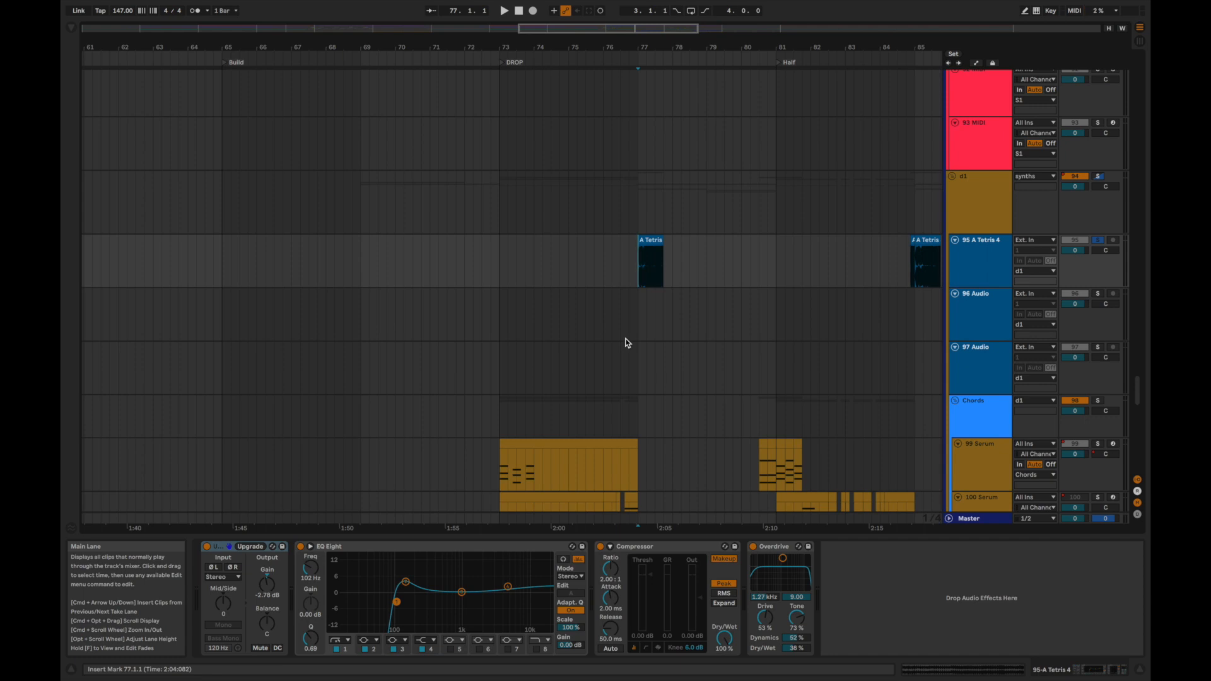
key(space)
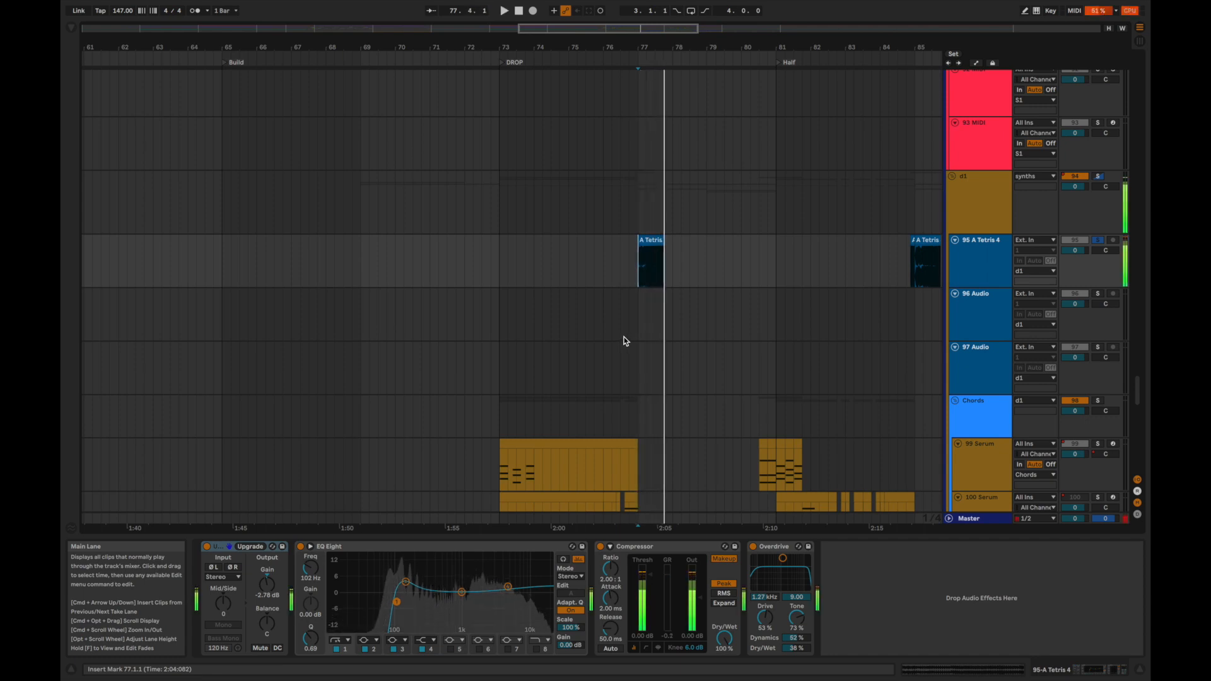
scroll(730, 285, right, 3)
click(792, 257)
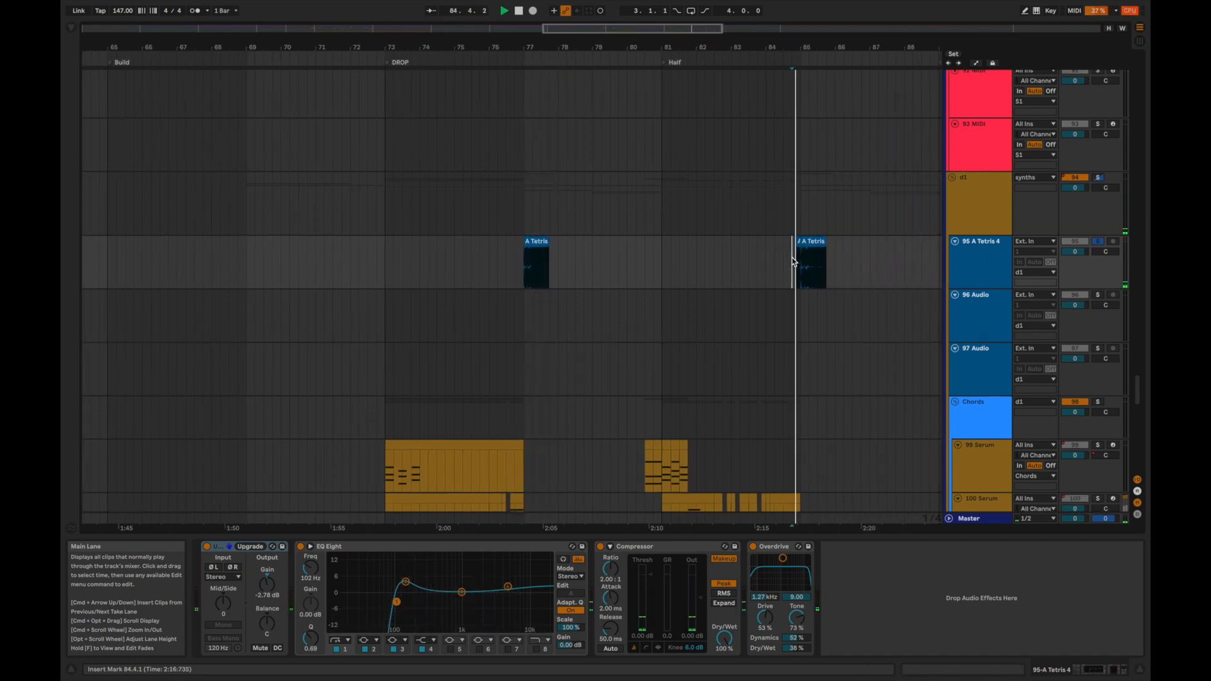
key(space)
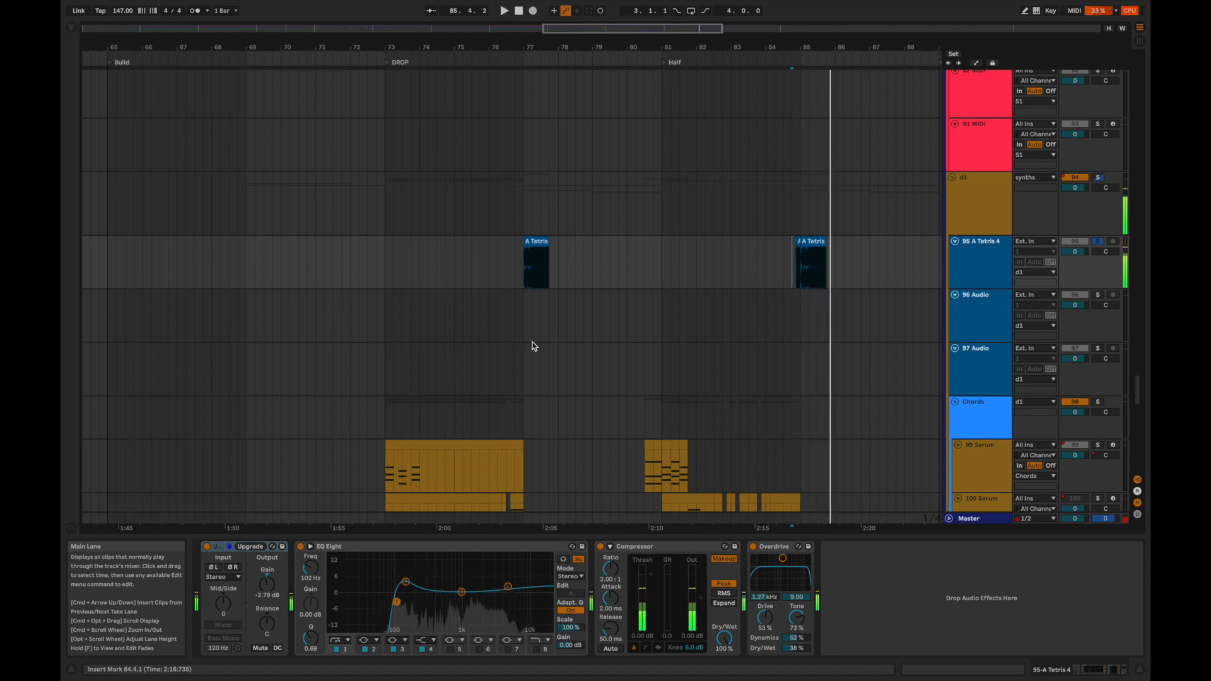
Replay the first A Tetris 4 clip from 77.1.1.
scroll(529, 395, down, 5)
scroll(508, 357, down, 2)
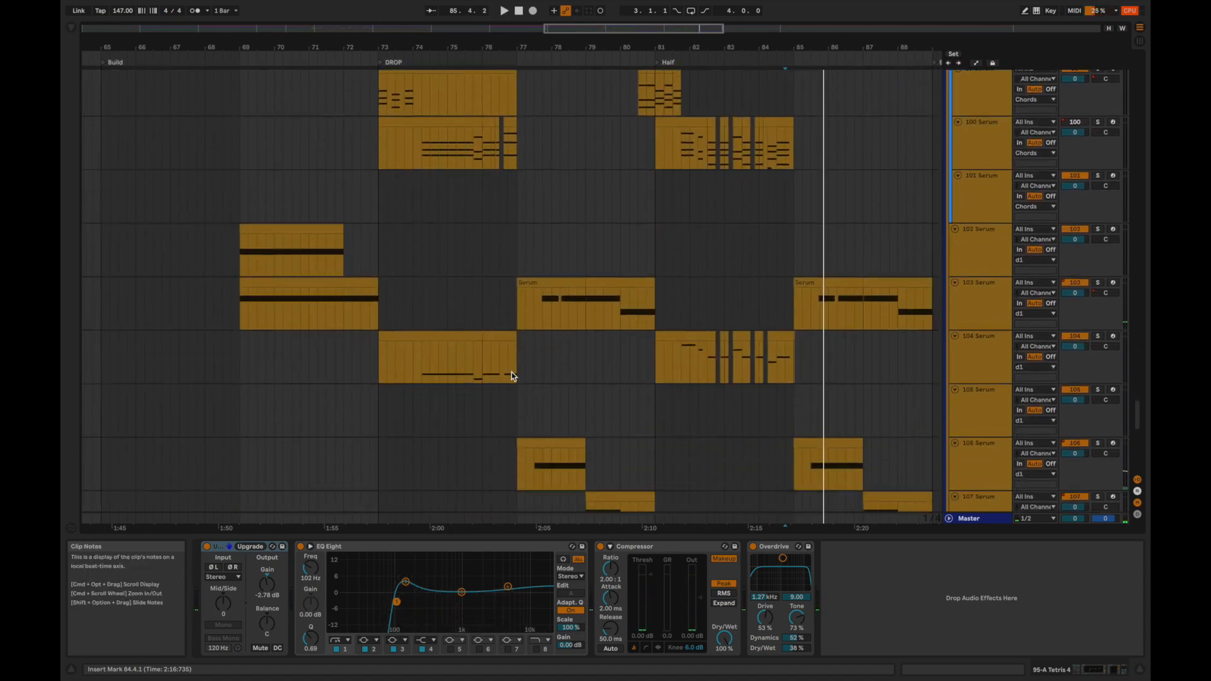
scroll(512, 372, up, 6)
click(523, 206)
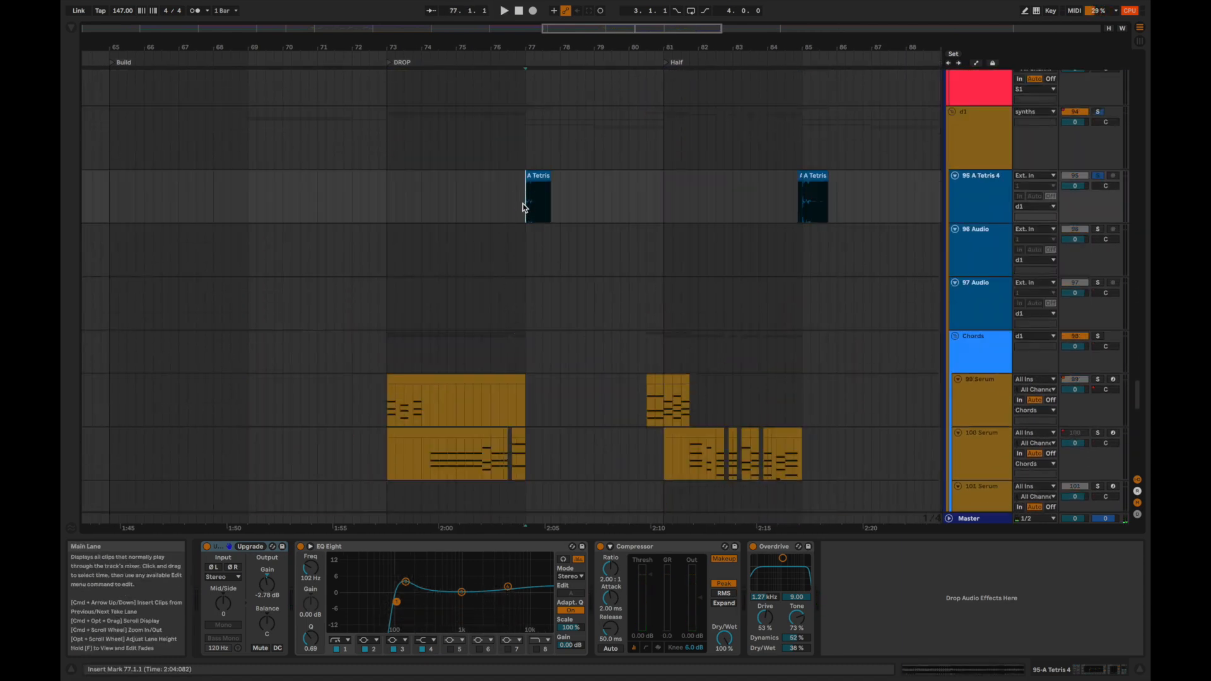
key(space)
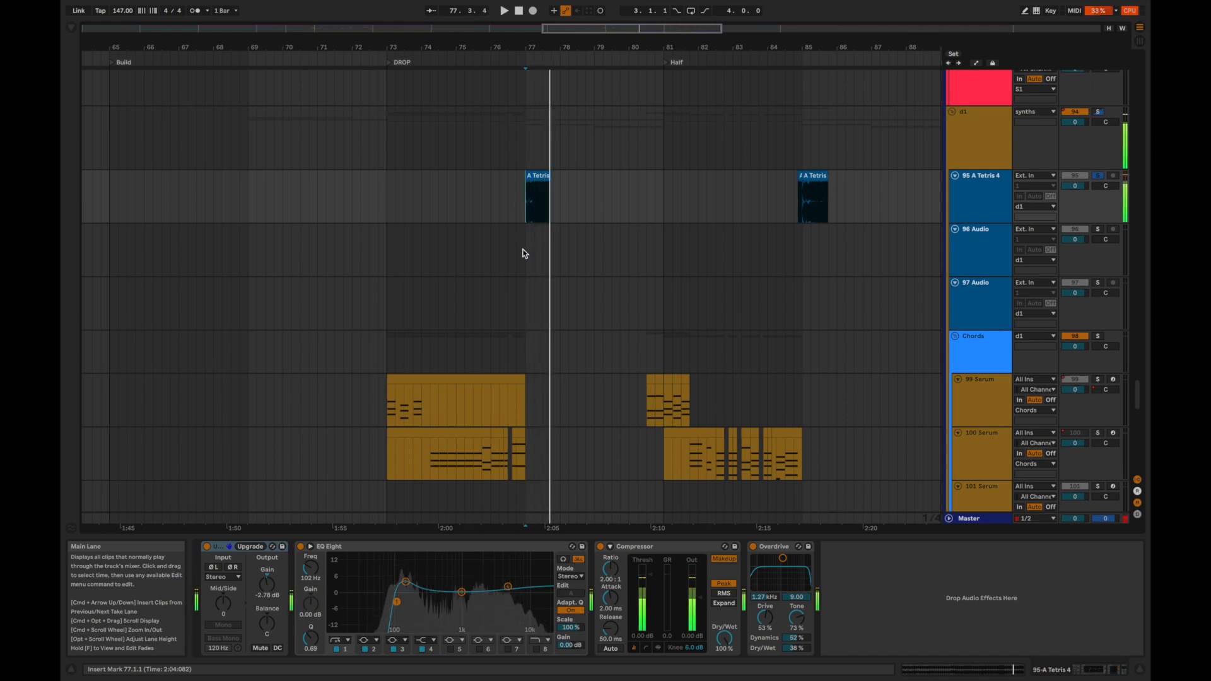
Solo the 103 Serum track and audition its clip from 77.3.1.
scroll(524, 254, down, 5)
click(546, 364)
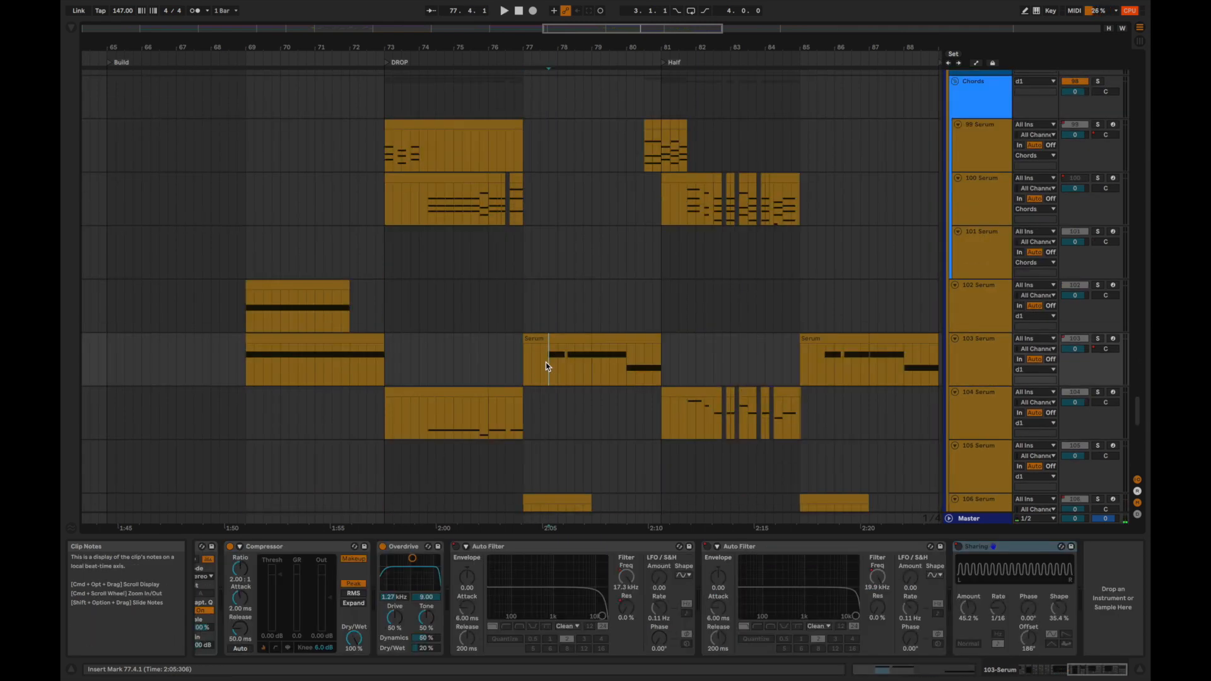
key(space)
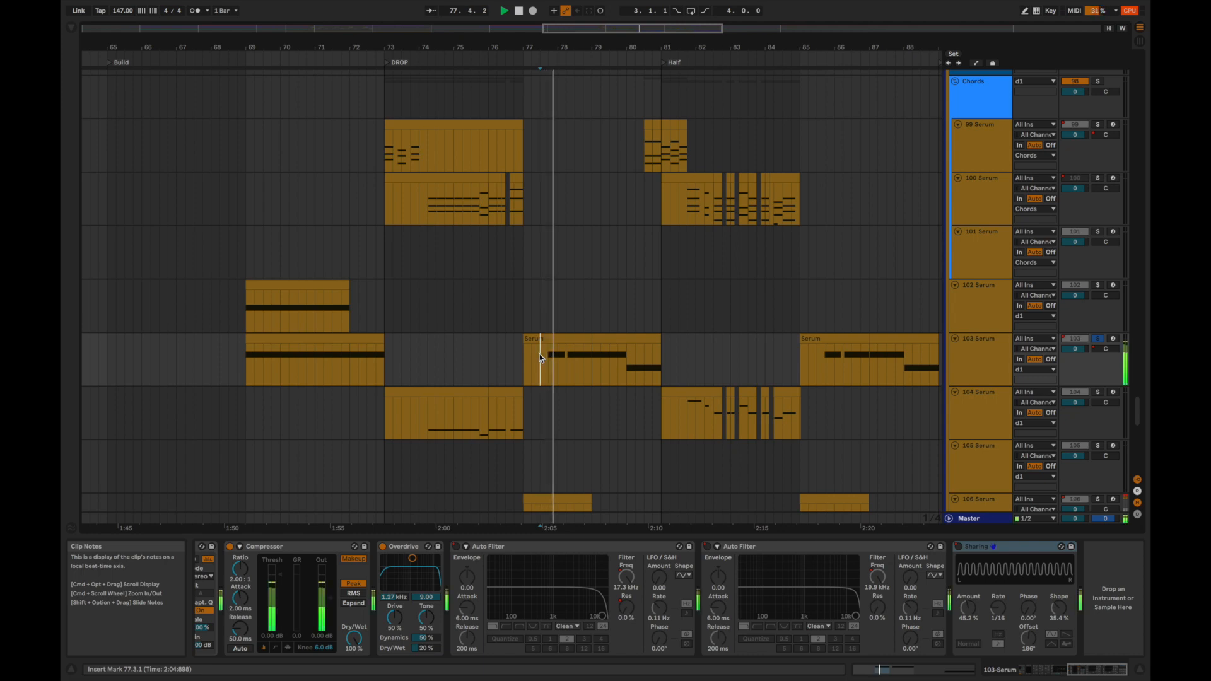
Solo the 106 Serum track and audition its clip from 77.3.1.
scroll(539, 354, down, 1)
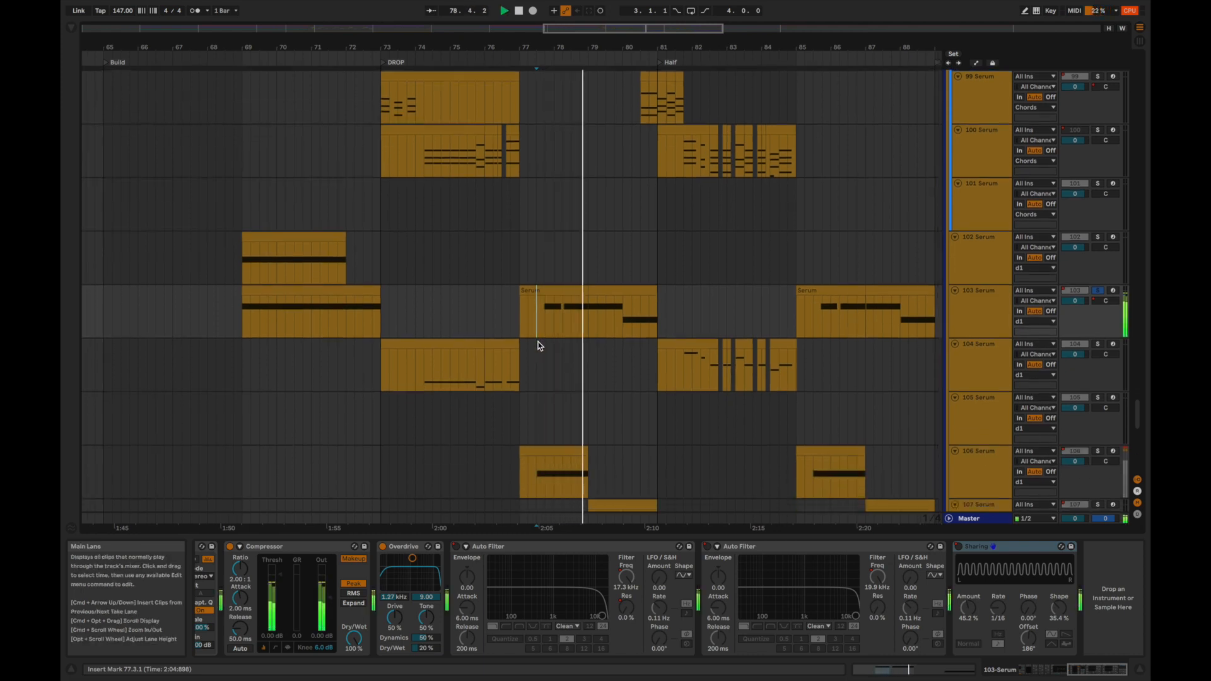
scroll(538, 342, down, 1)
click(533, 440)
key(space)
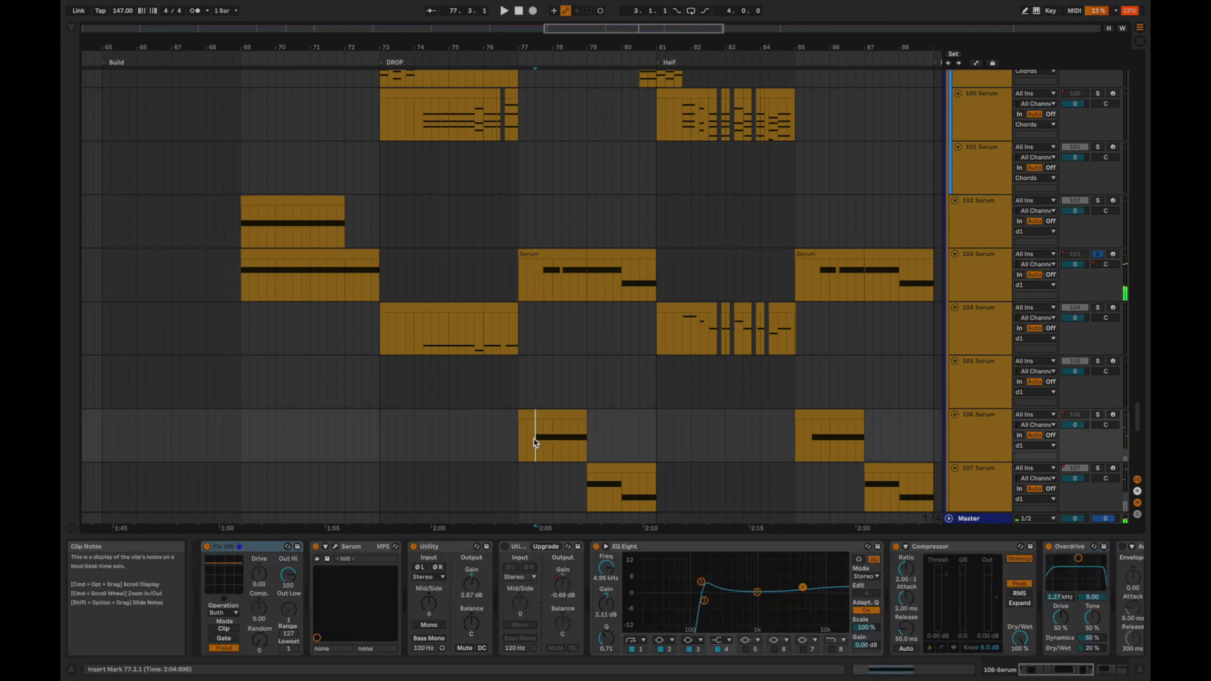
key(space)
scroll(532, 442, down, 3)
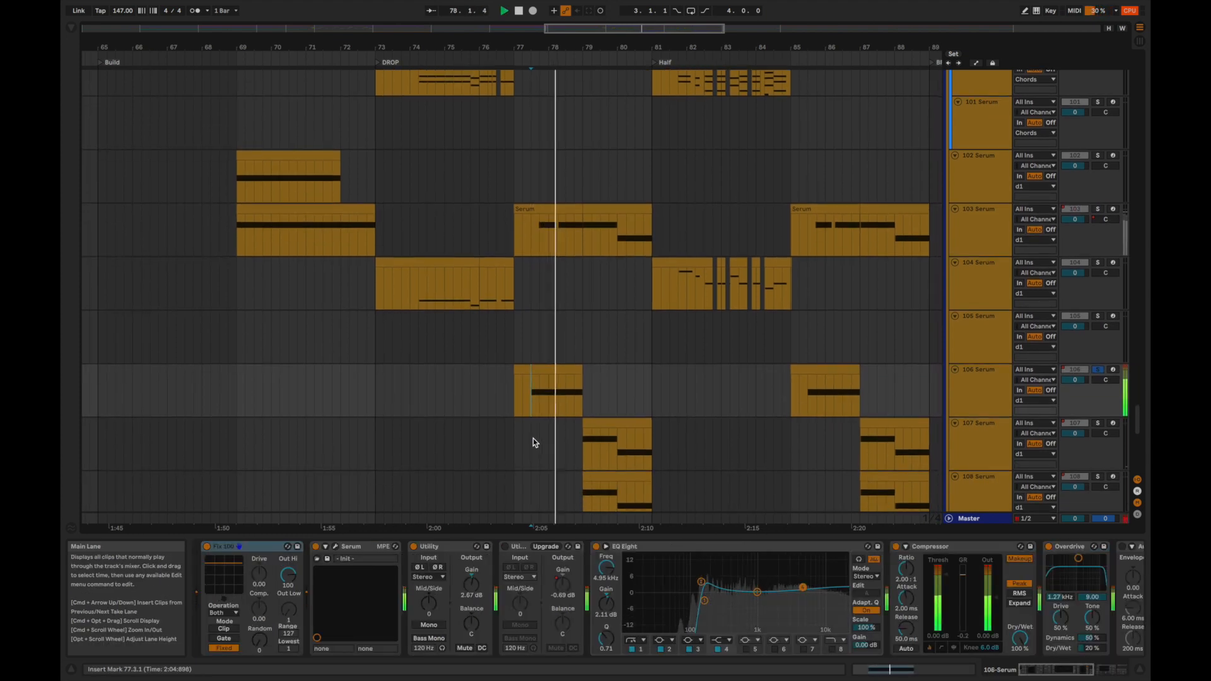
key(space)
Audition the 107 Serum and 108 Serum layers from 79.1.1, soloing each in turn.
click(577, 381)
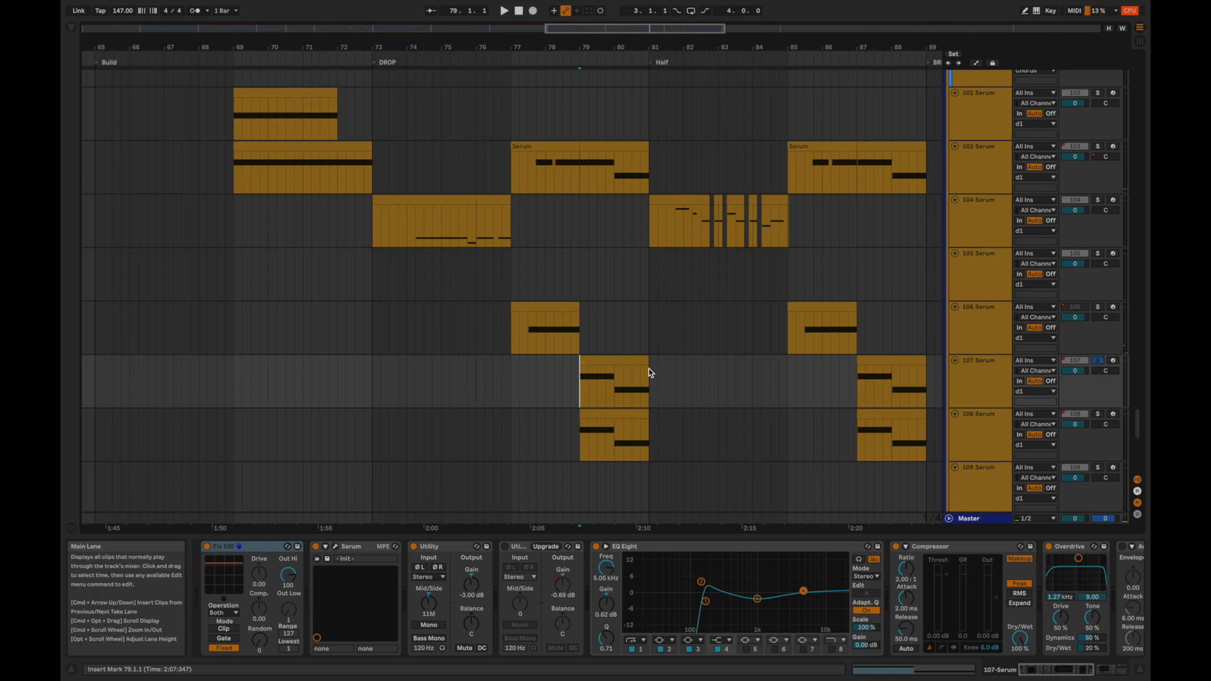
key(space)
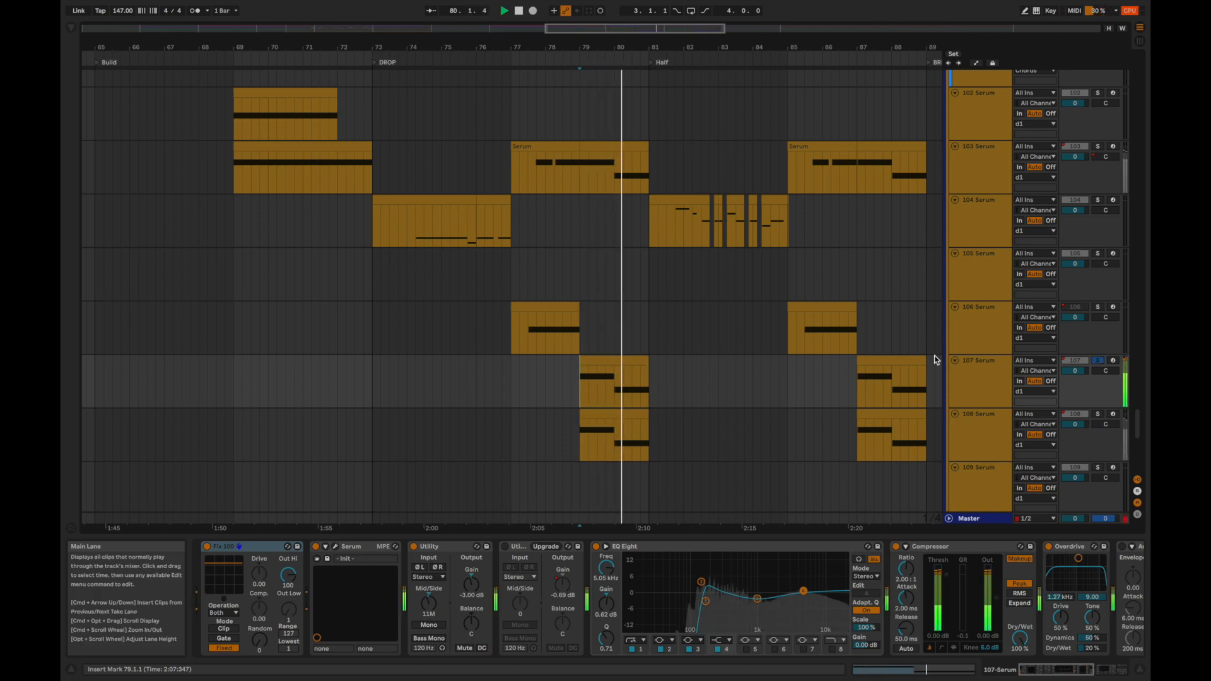
key(space)
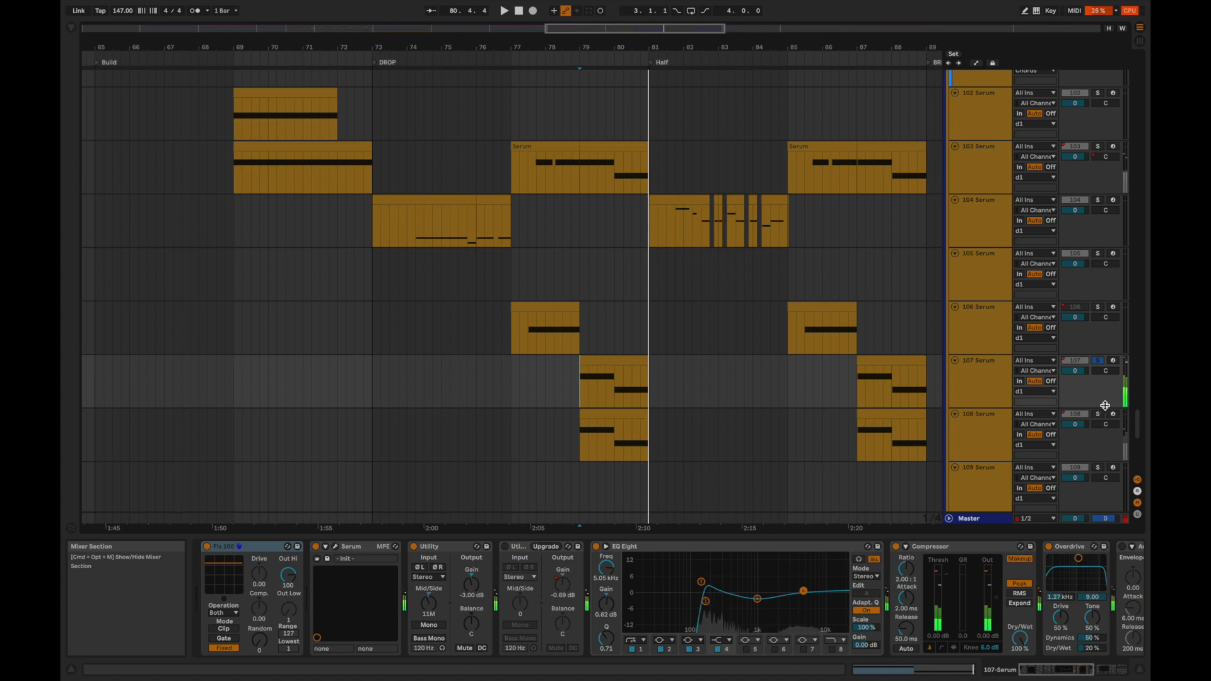
key(space)
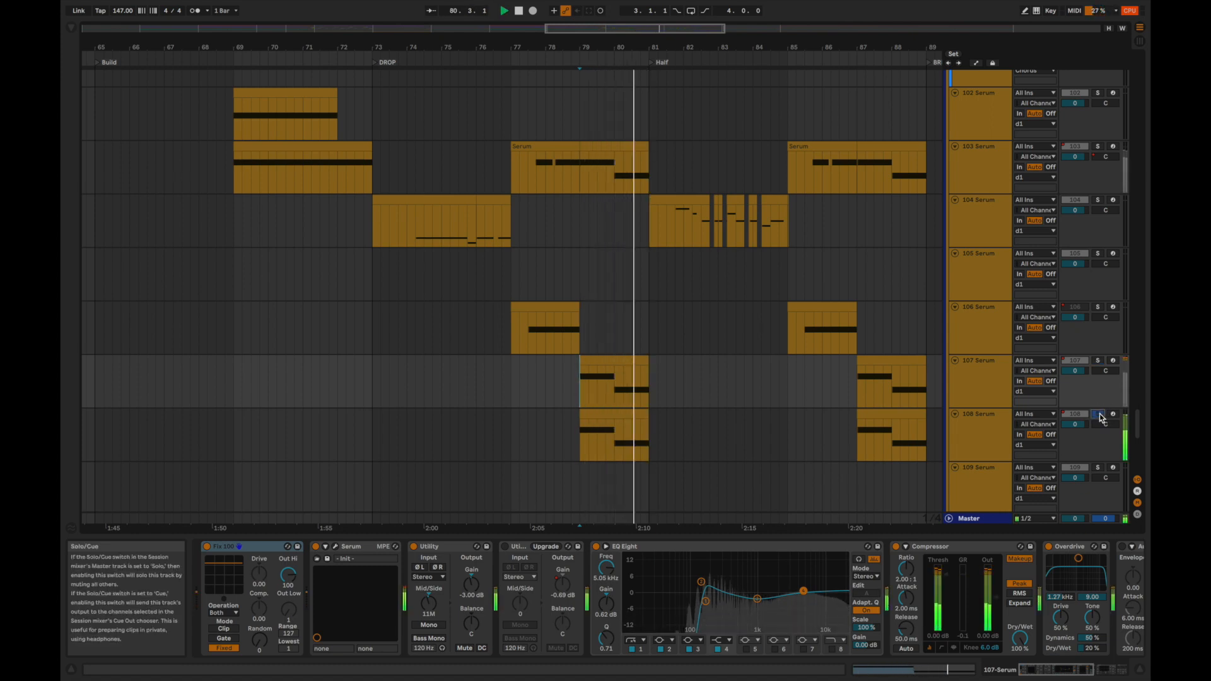
key(space)
Add 107 Serum and 95 A Tetris 4 to the soloed 108 Serum layer, and play the combination from 79.1.1.
click(1097, 362)
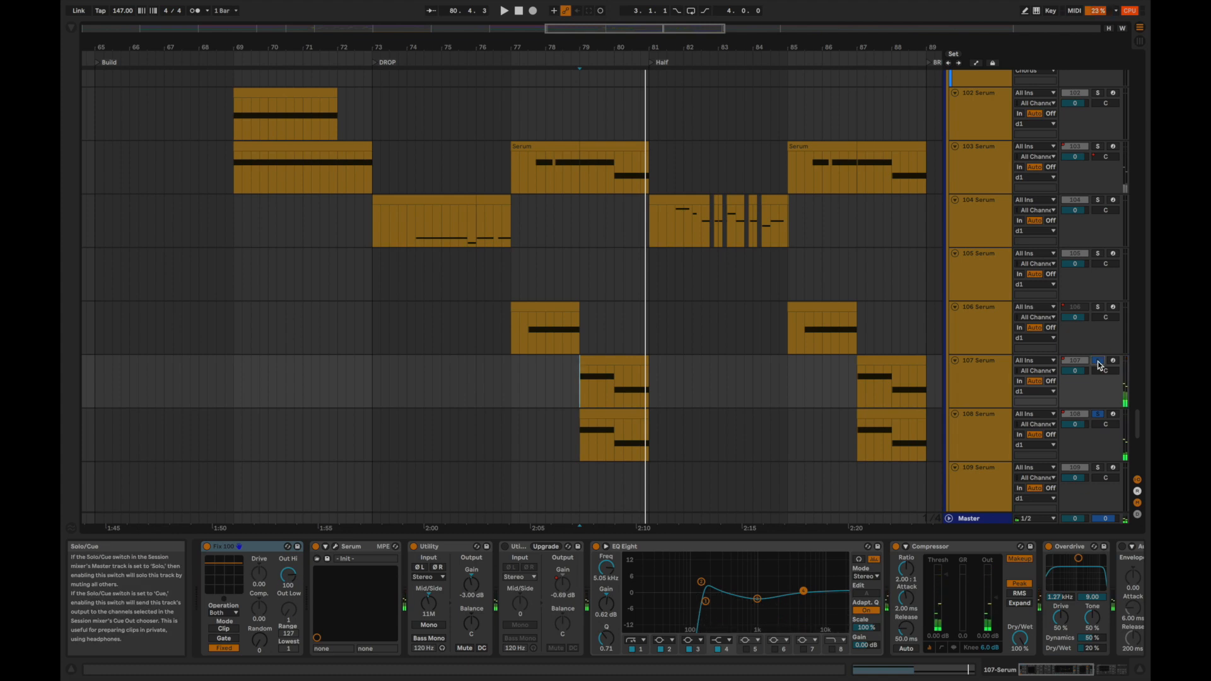
scroll(649, 290, up, 10)
click(586, 259)
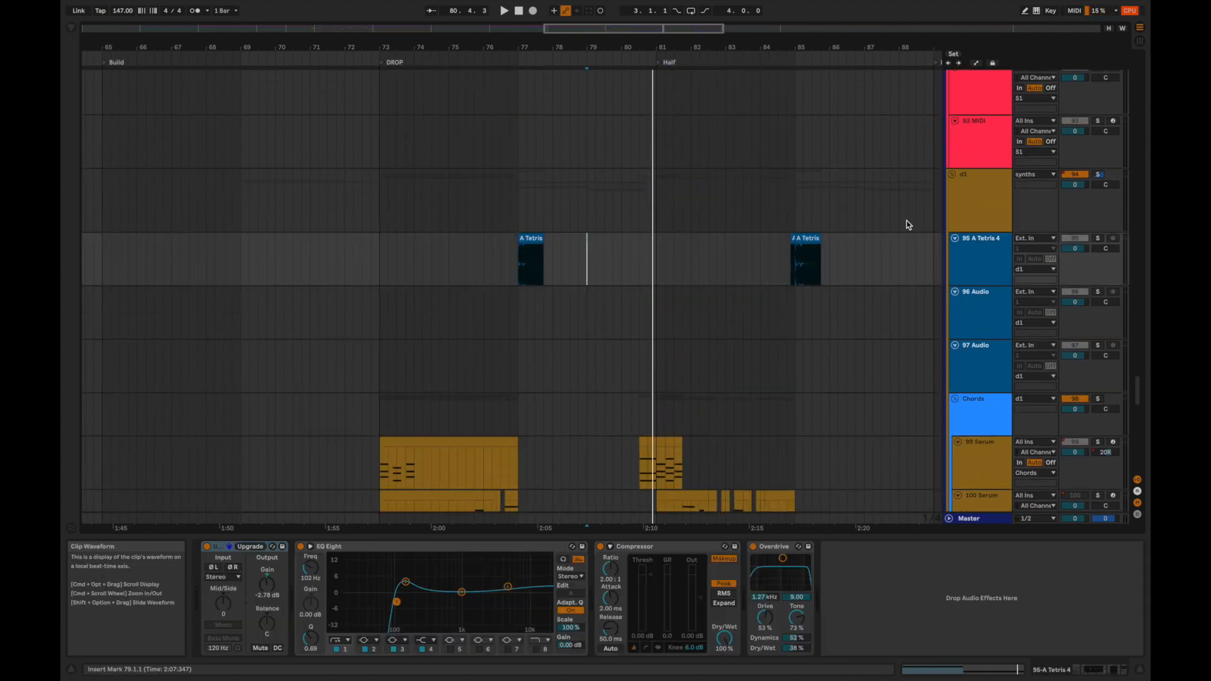
click(1097, 238)
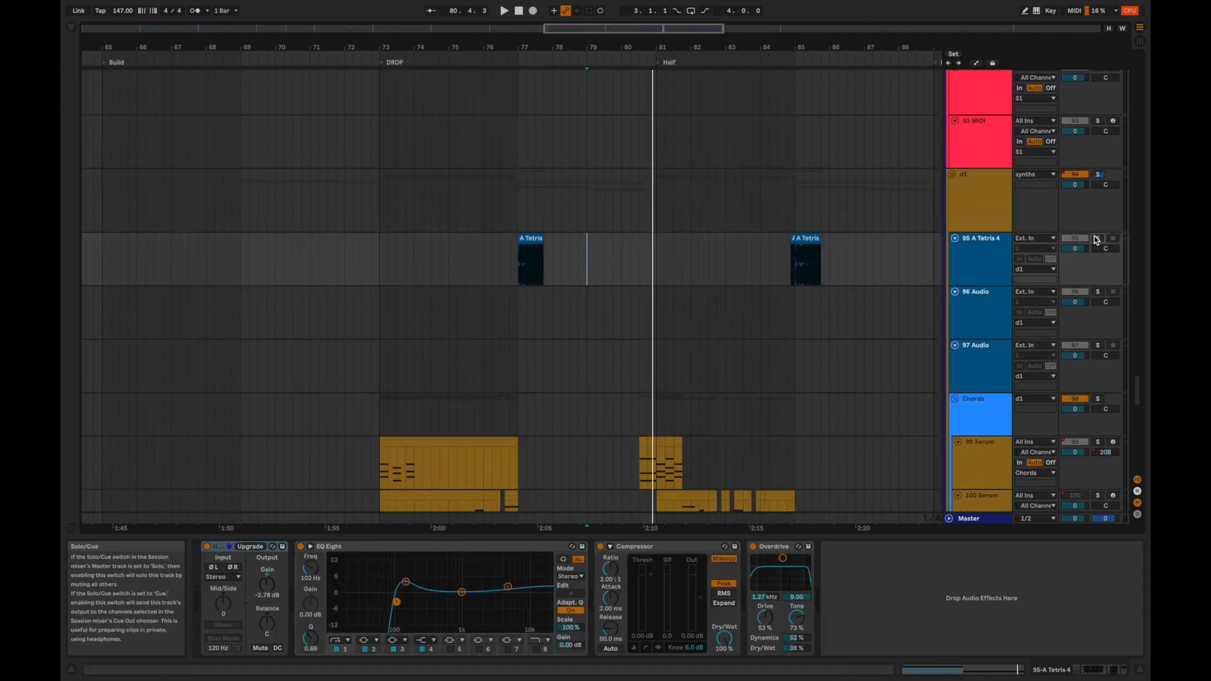
click(517, 269)
scroll(548, 284, down, 5)
click(574, 290)
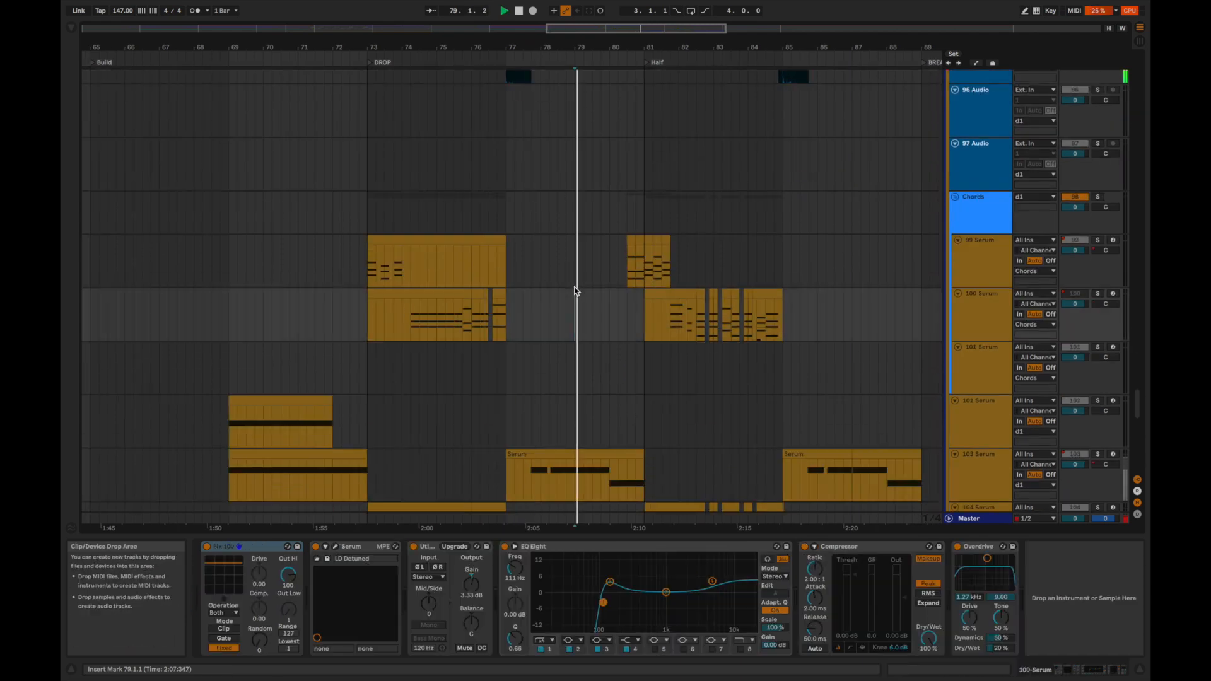
scroll(574, 291, down, 4)
key(space)
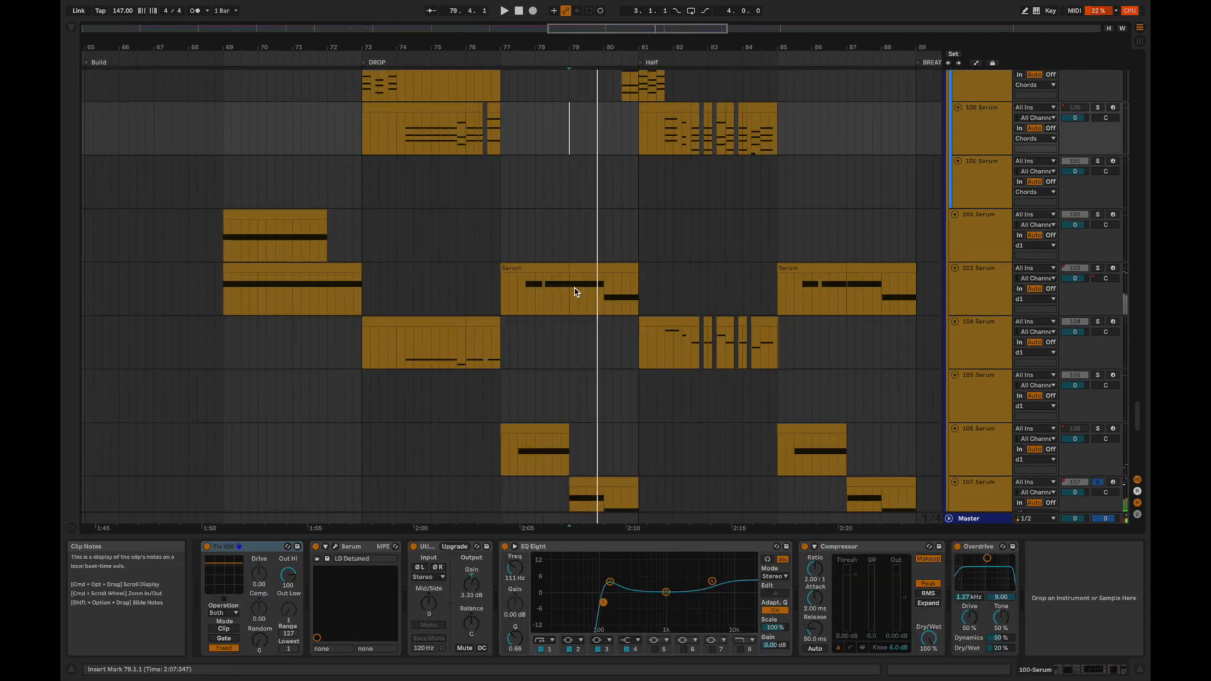
key(space)
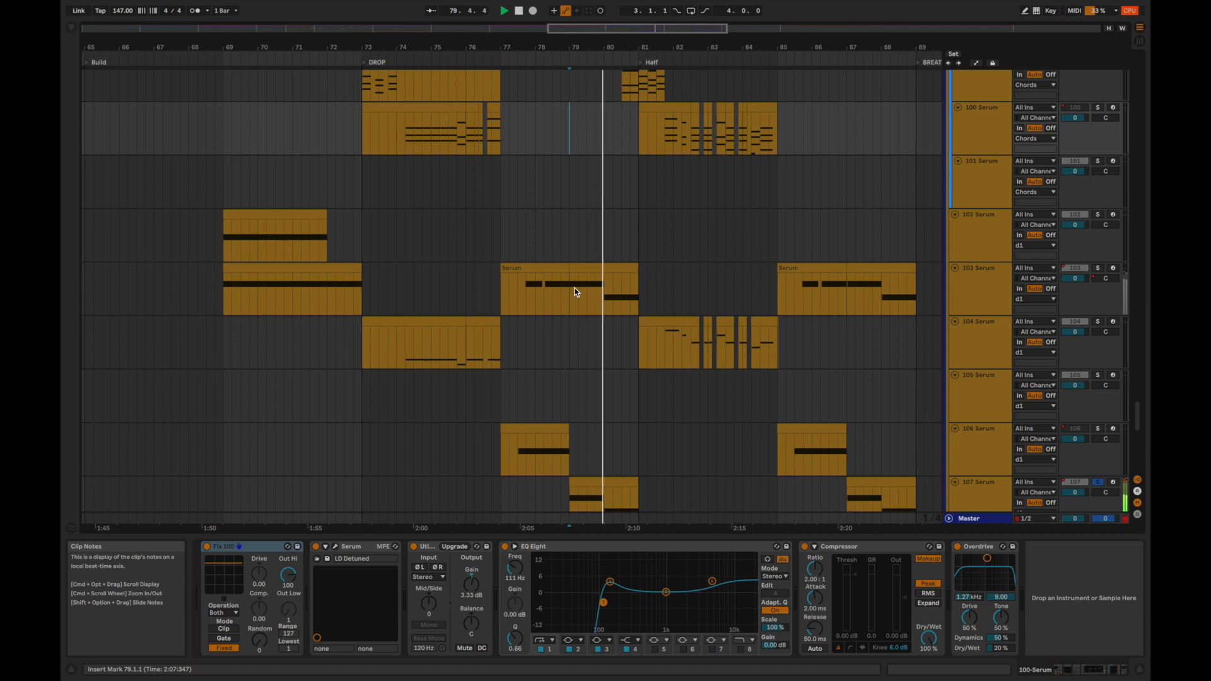
Add the 103 Serum track to the soloed layers and play them together from 79.1.1.
scroll(574, 292, down, 3)
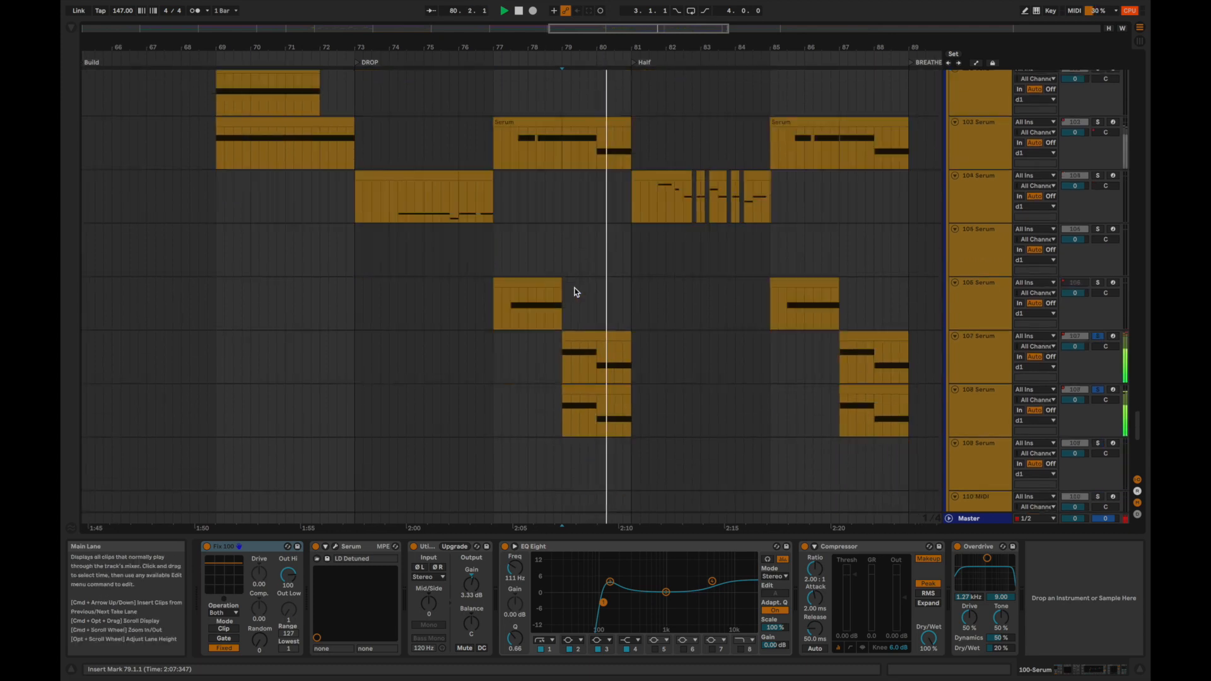
click(1100, 124)
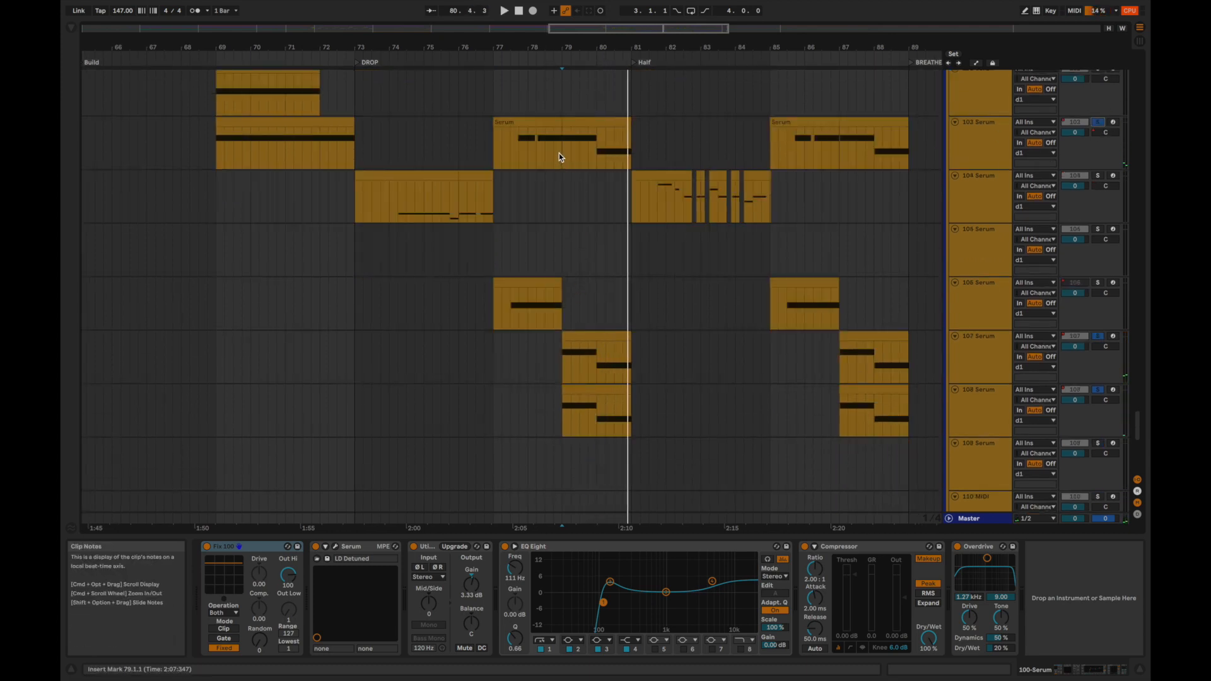
key(space)
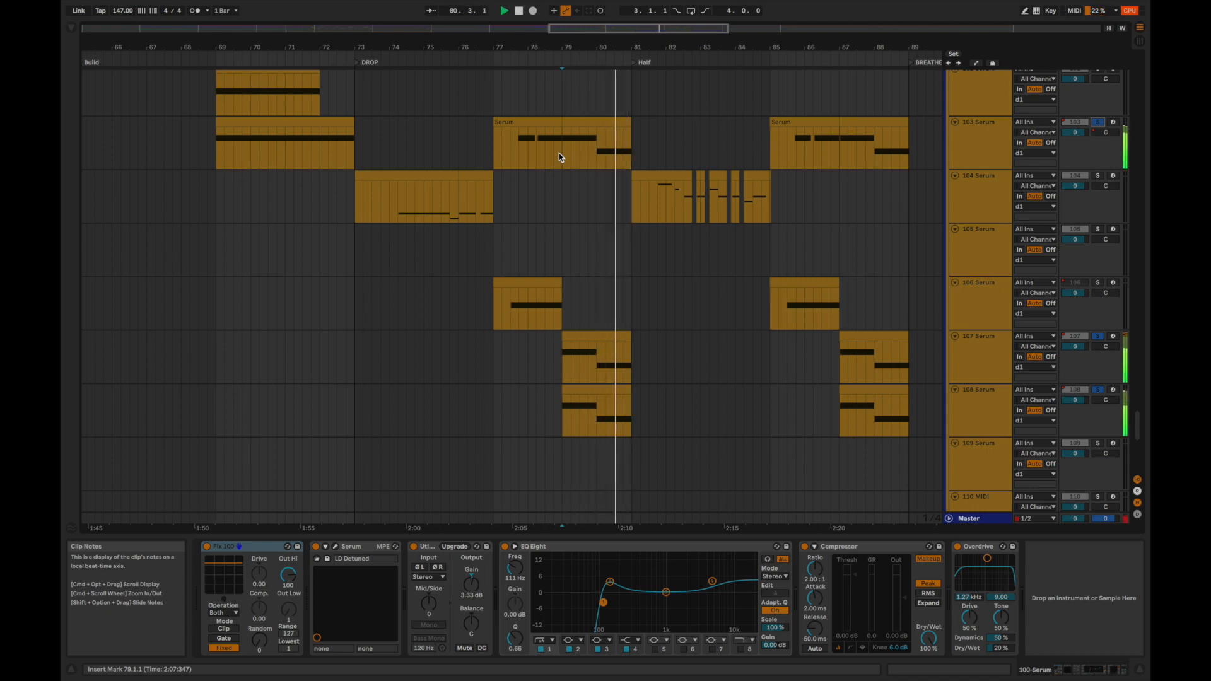
Clear the solos on the Serum layers and play the full mix from 79.1.1 into the Half section.
key(space)
key(space)
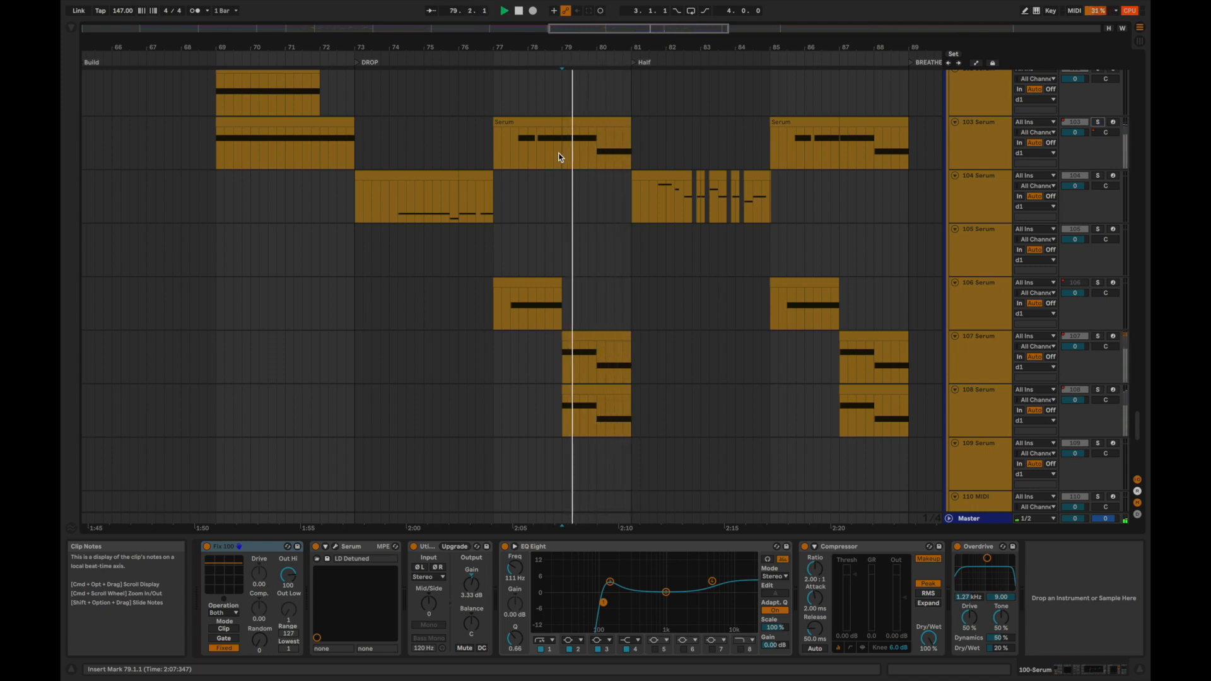
key(space)
key(space)
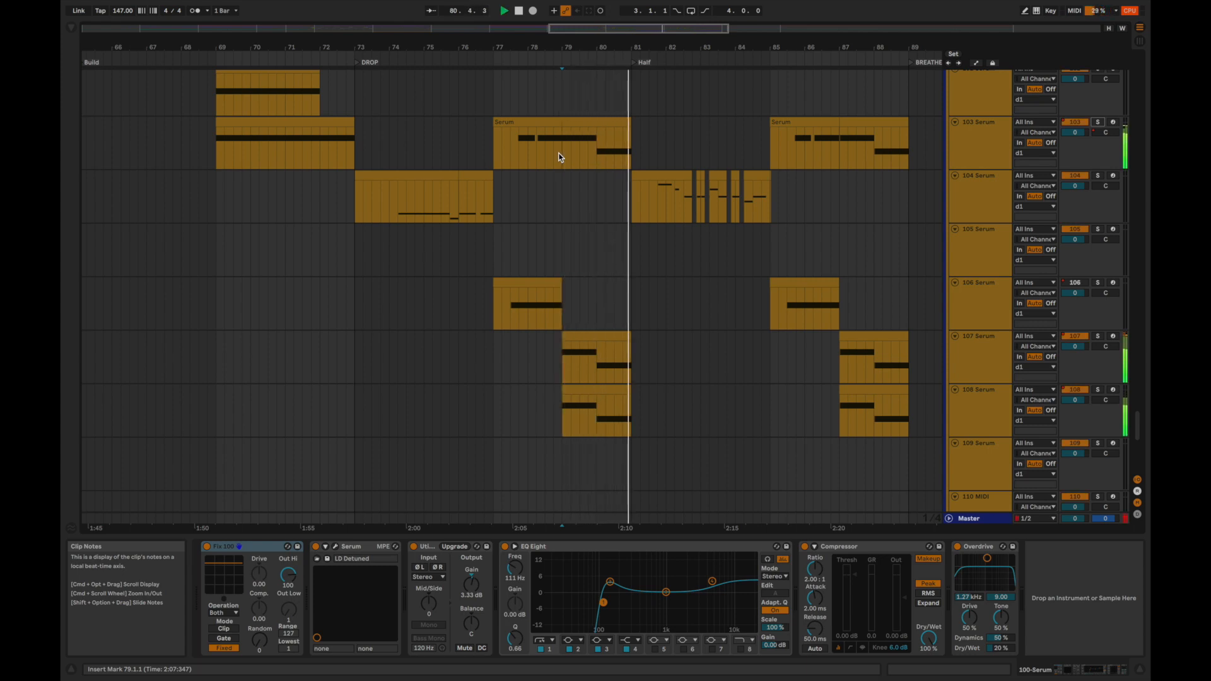
scroll(559, 158, up, 1)
scroll(560, 158, up, 2)
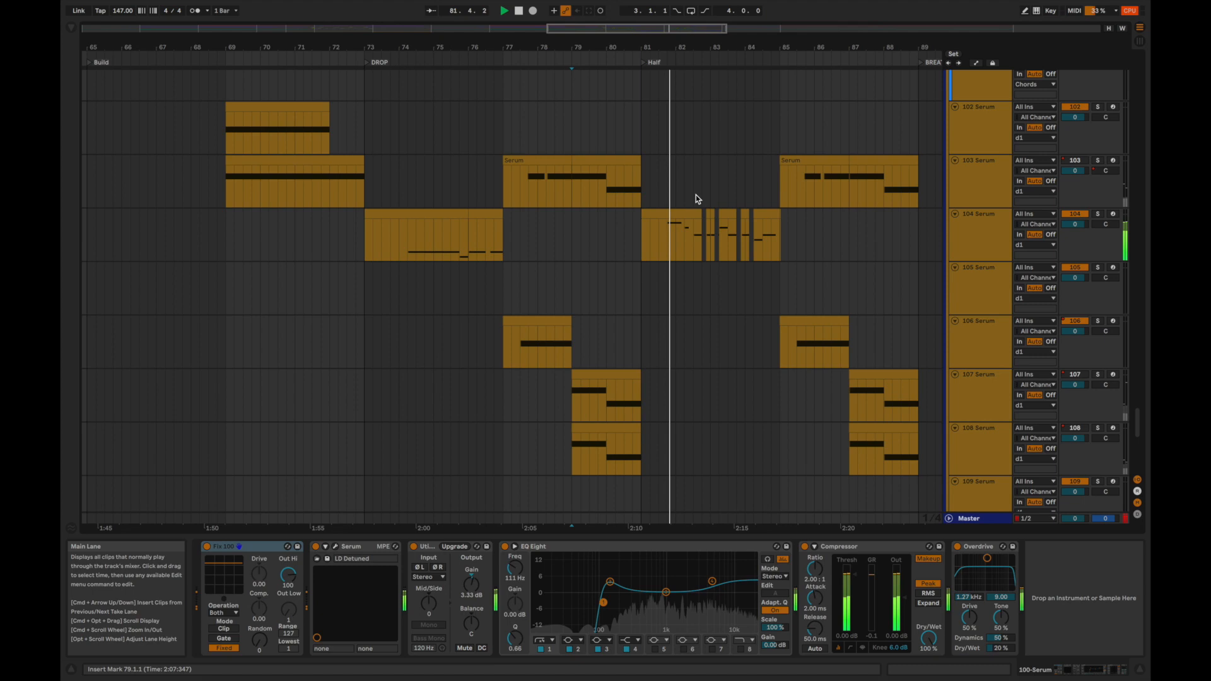
Audition the soloed 104 Serum clip and the soloed 100 Serum chord clip in turn, both from 81.4.1.
click(671, 239)
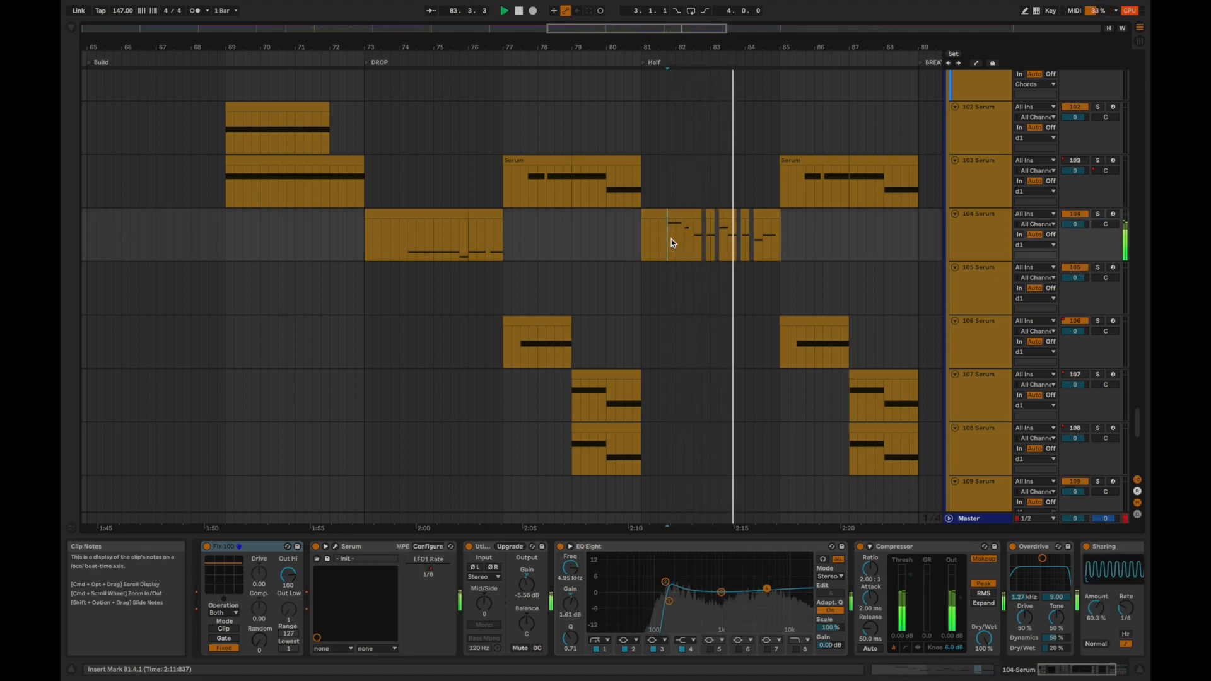
key(space)
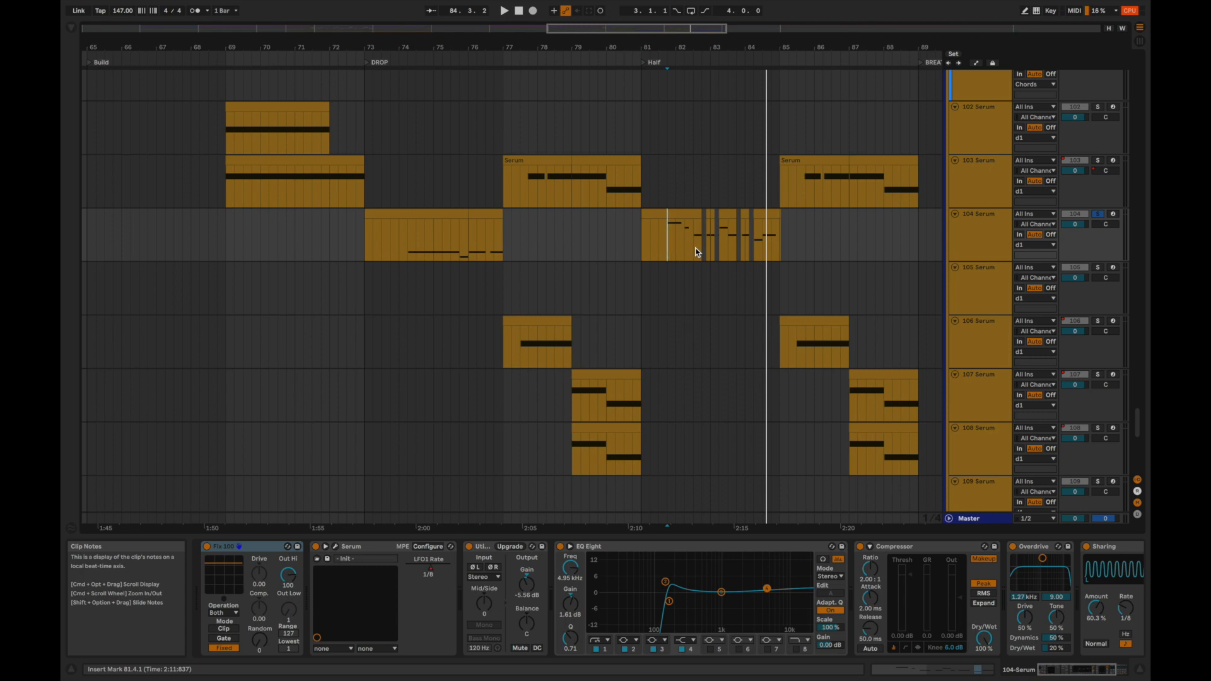
scroll(696, 252, up, 4)
scroll(696, 252, left, 2)
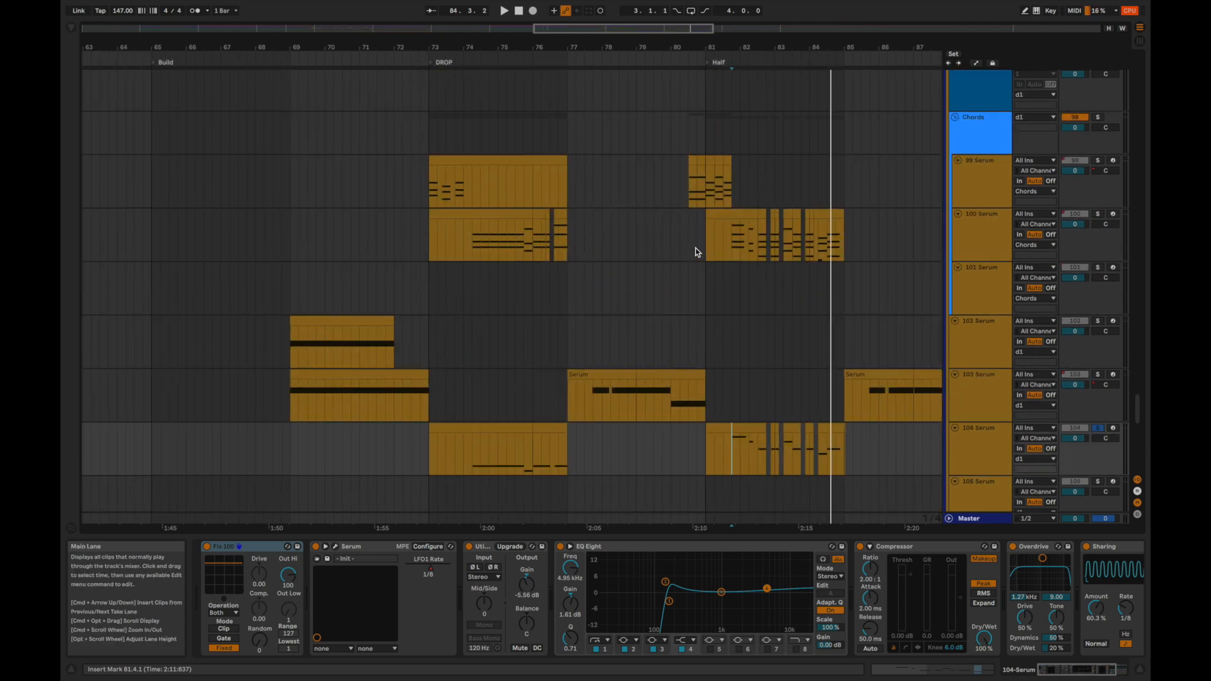
click(733, 237)
key(space)
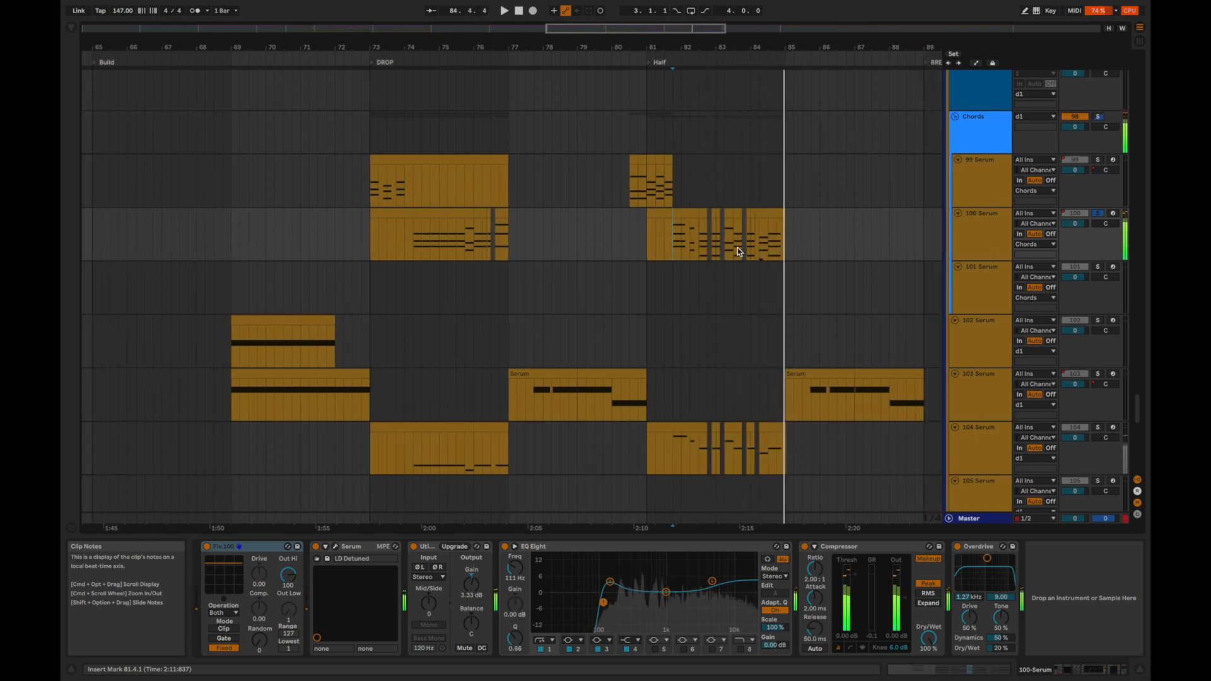
Clear the solo and play the full mix from 84.3.1 into the next Serum clips.
scroll(781, 331, down, 2)
scroll(782, 331, down, 2)
click(734, 246)
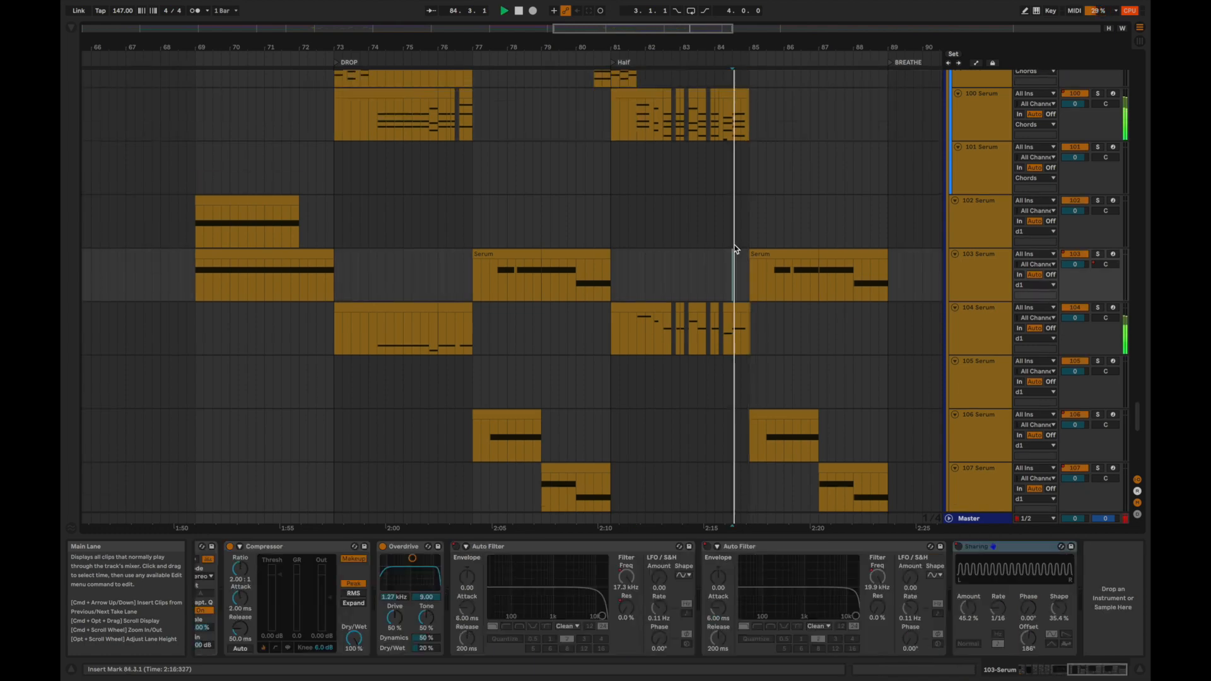
scroll(734, 245, up, 6)
scroll(752, 248, down, 7)
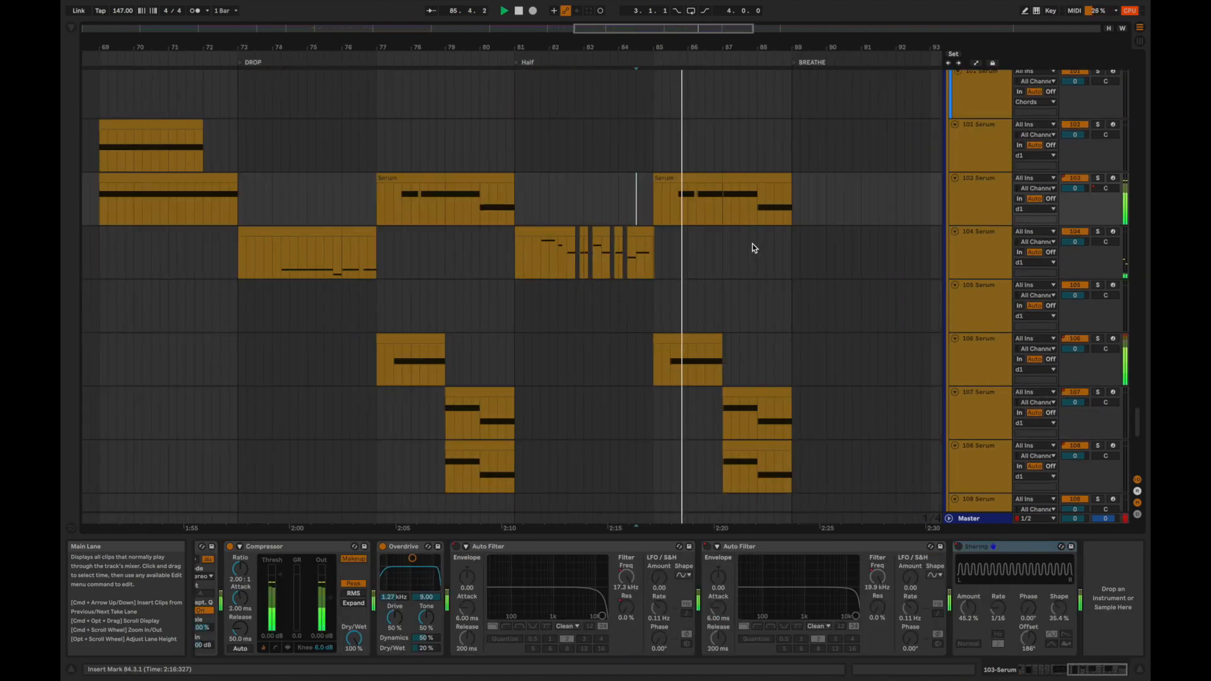
Solo the 14 Hip-Hop Sub track and play it from 73.1.1, adding the 13 Hip-Hop Sub track from 74.2.1.
scroll(667, 208, up, 20)
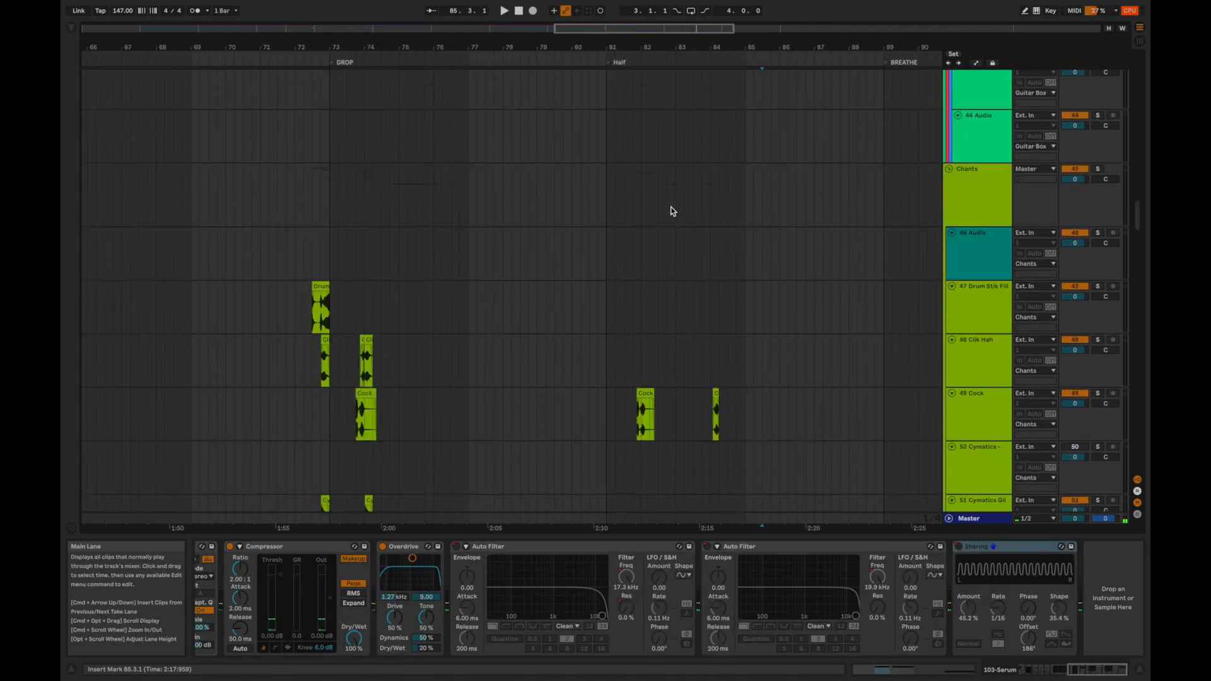
scroll(655, 148, up, 12)
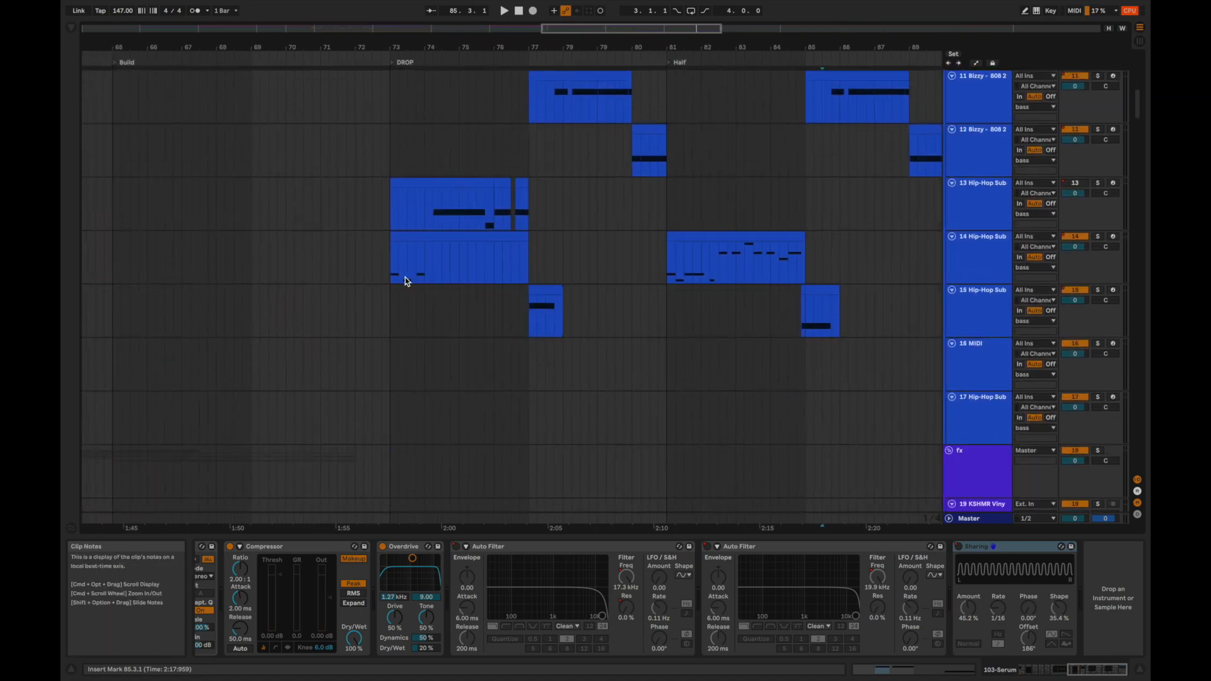
click(405, 278)
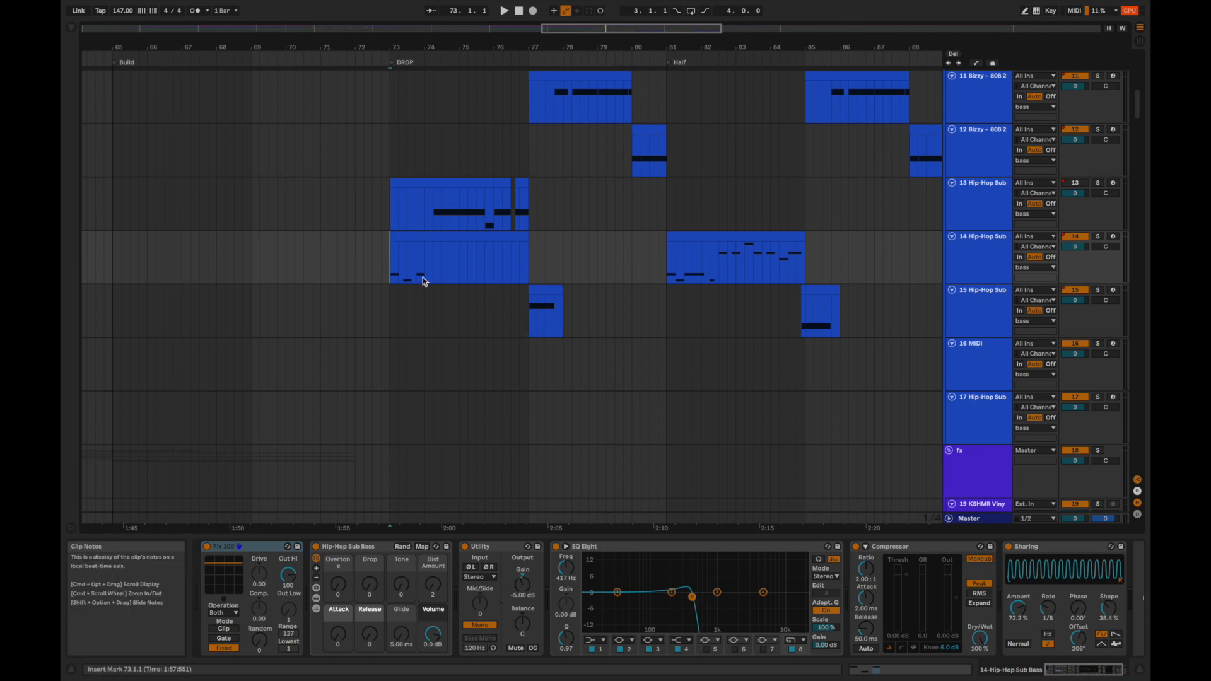
key(space)
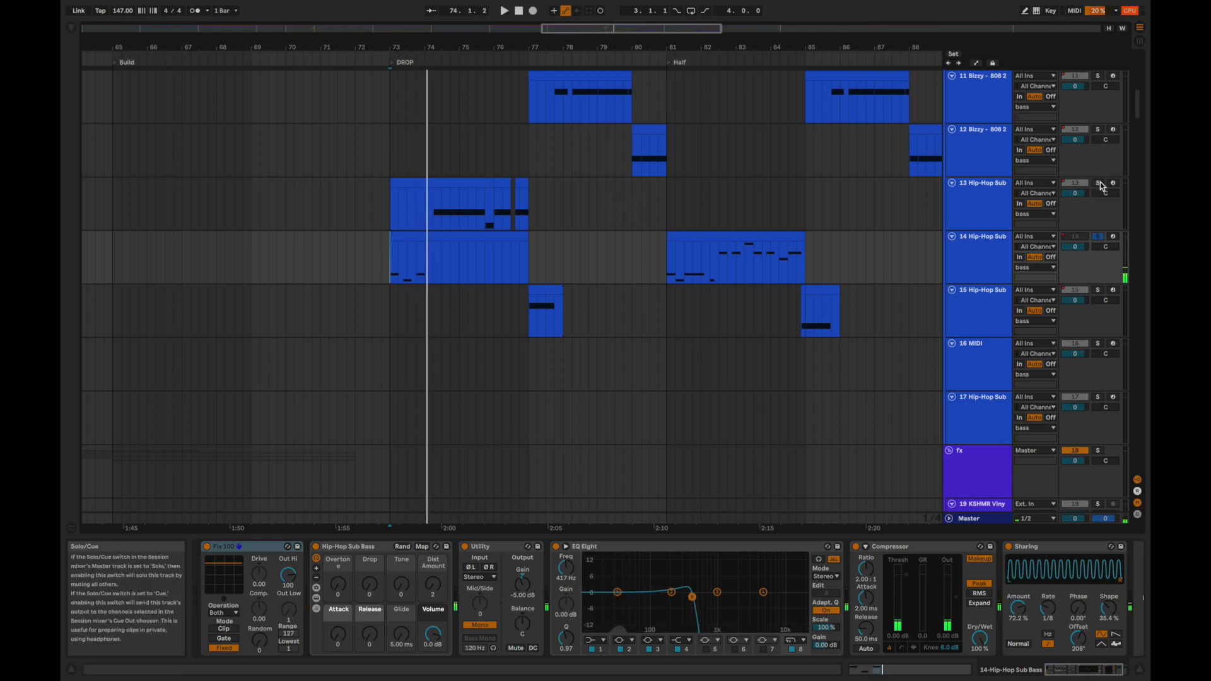
click(433, 200)
key(space)
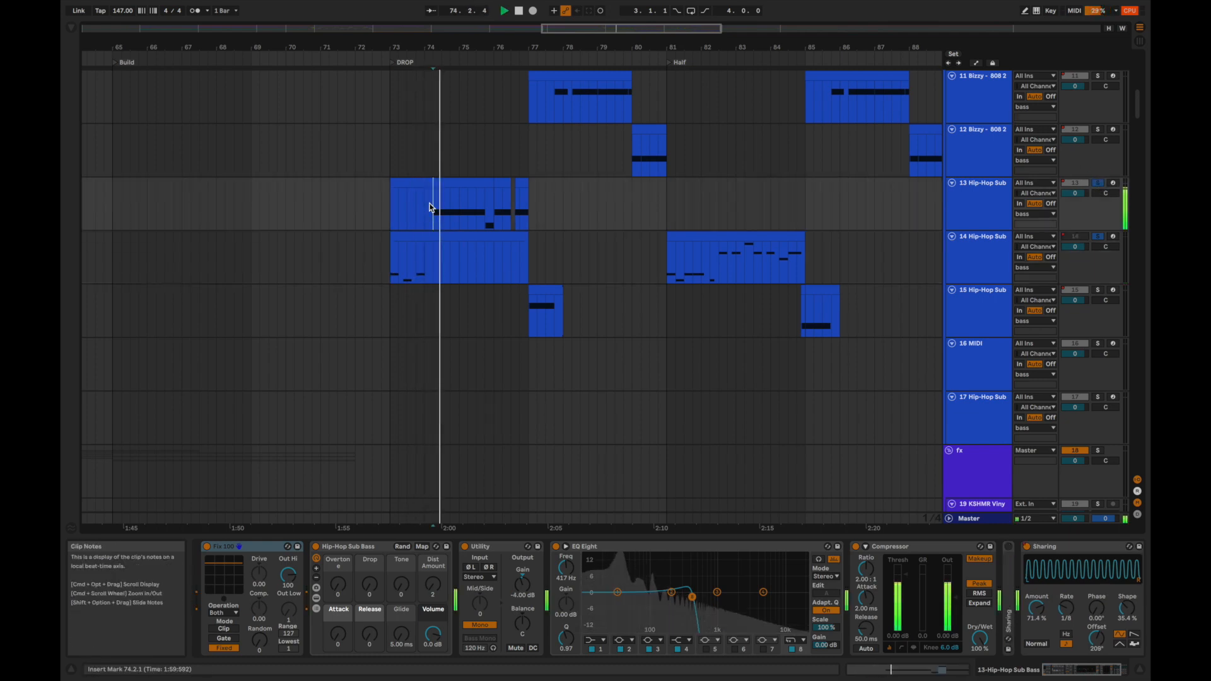
Add the 100 Serum chords to the soloed Hip-Hop Sub tracks and play the combination from 74.2.1.
scroll(1086, 202, down, 20)
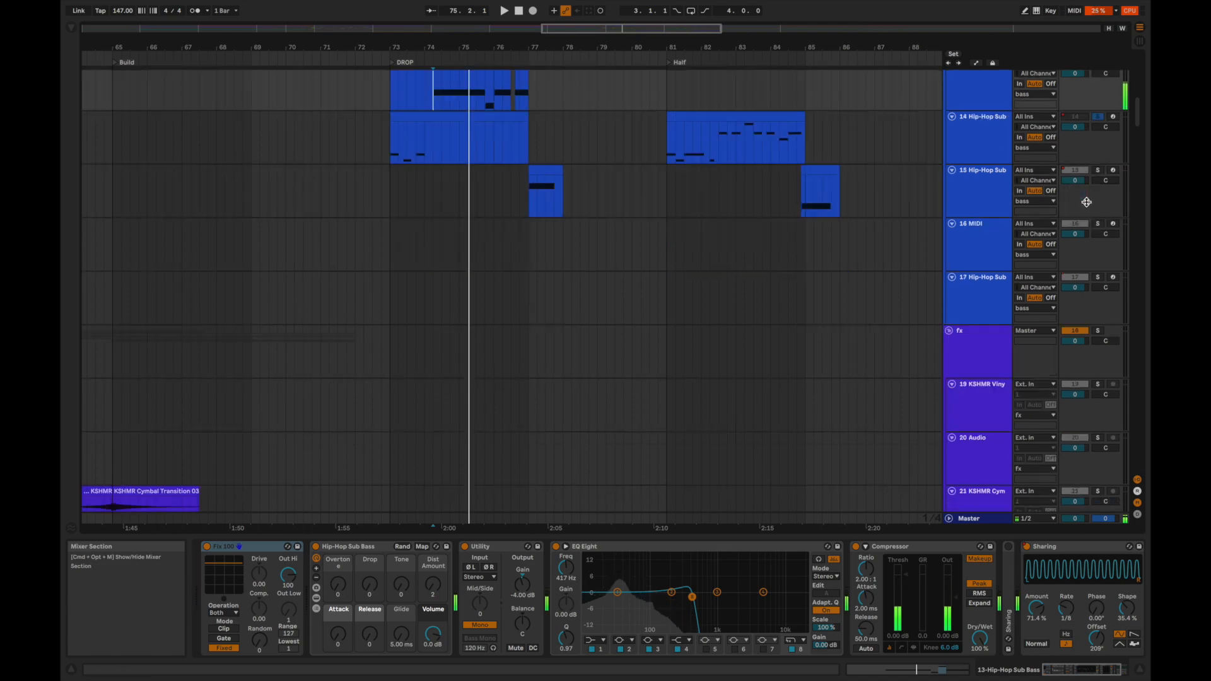
scroll(1086, 202, down, 20)
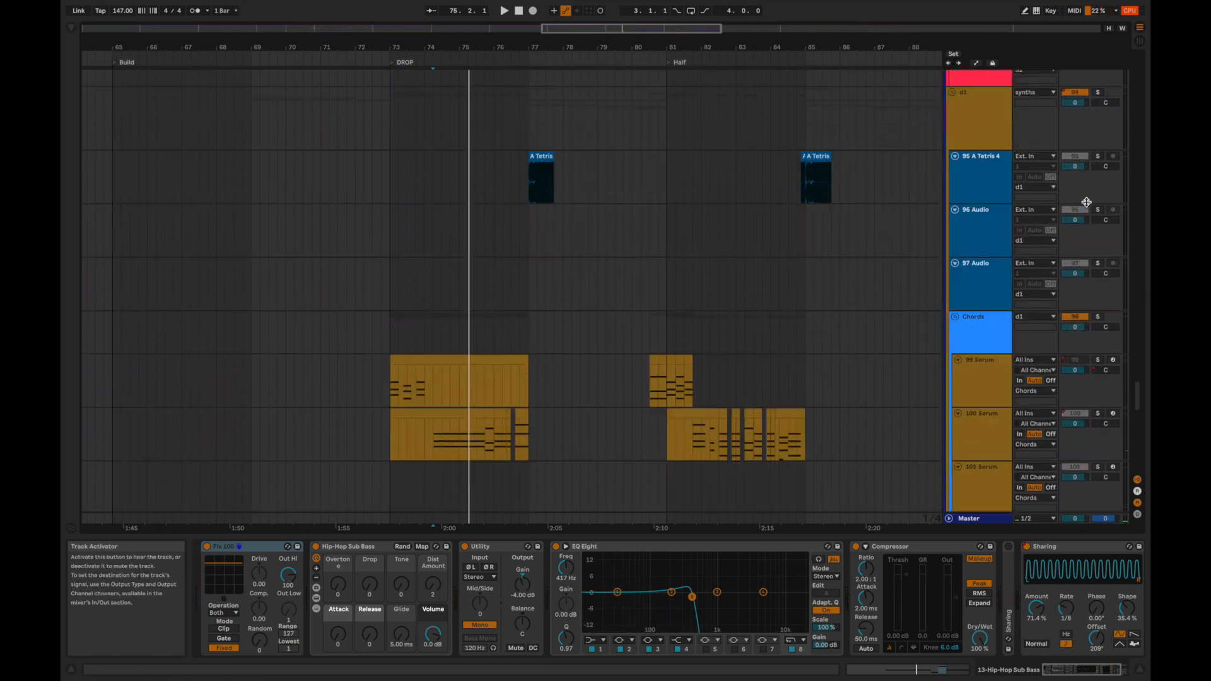
key(space)
scroll(1109, 183, up, 20)
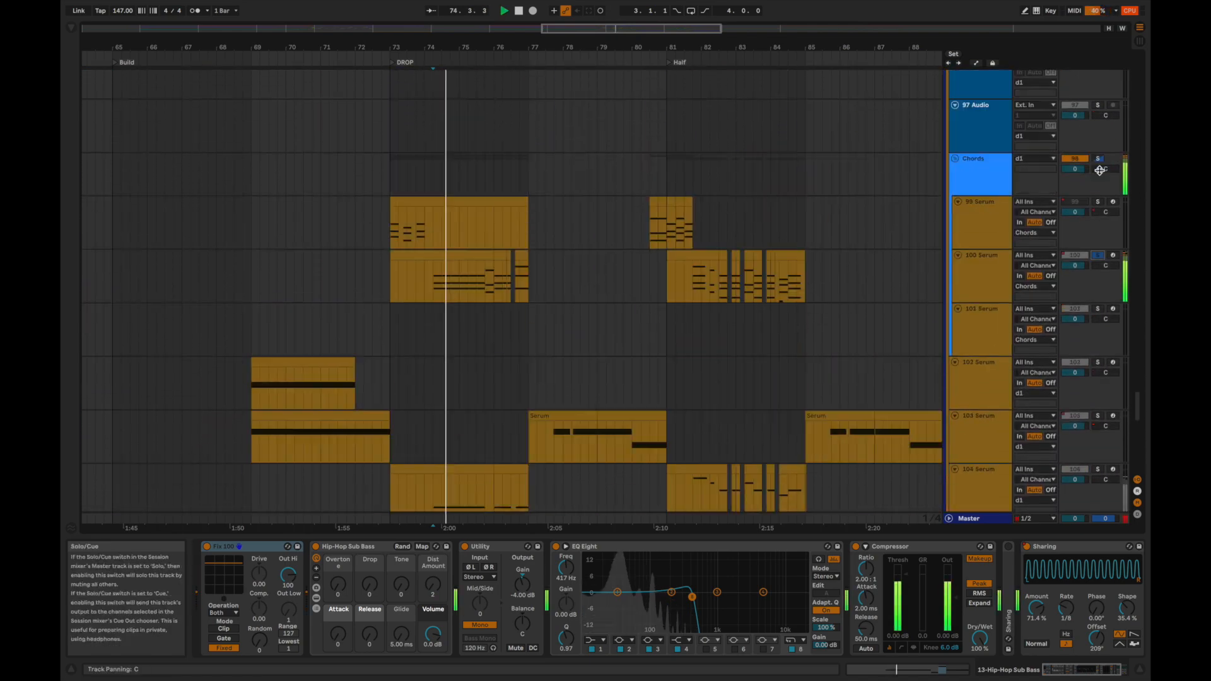
scroll(1099, 170, up, 20)
key(space)
Clear the sub bass solos and play the full mix from 74.2.1.
scroll(1099, 175, down, 7)
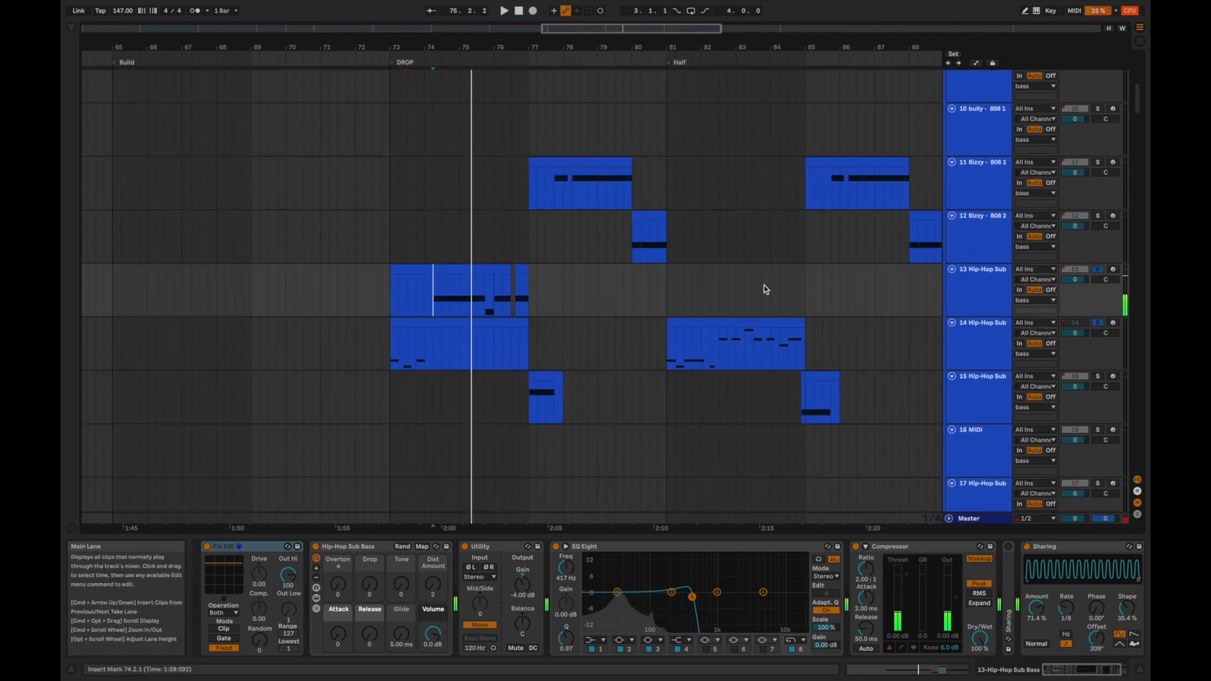
key(space)
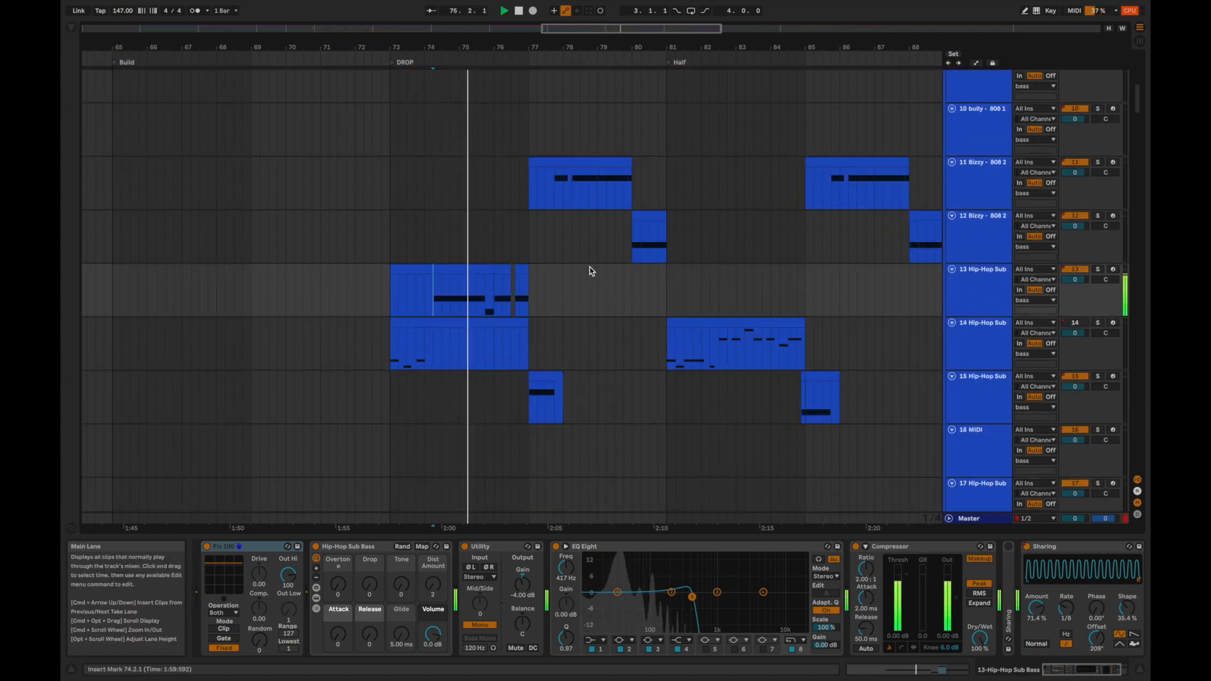
key(space)
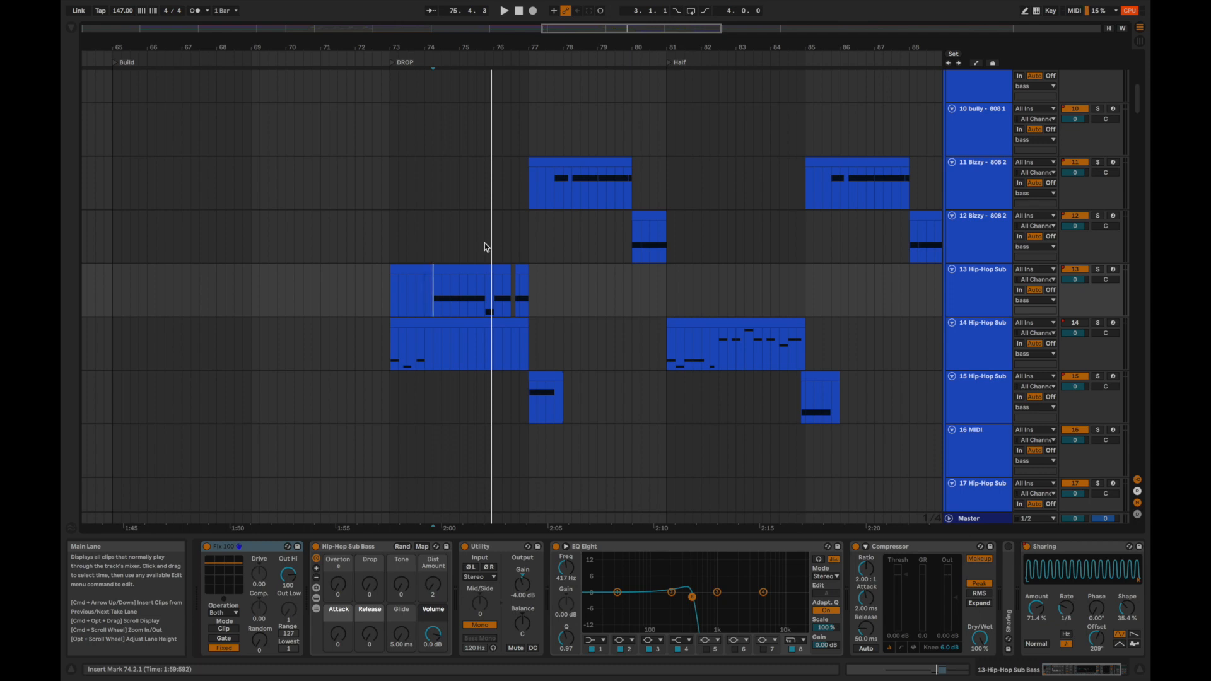
Audition the soloed 11 Bizzy 808 clip from 77.4.1 and the 12 Bizzy 808 clip from 80.1.1.
click(555, 184)
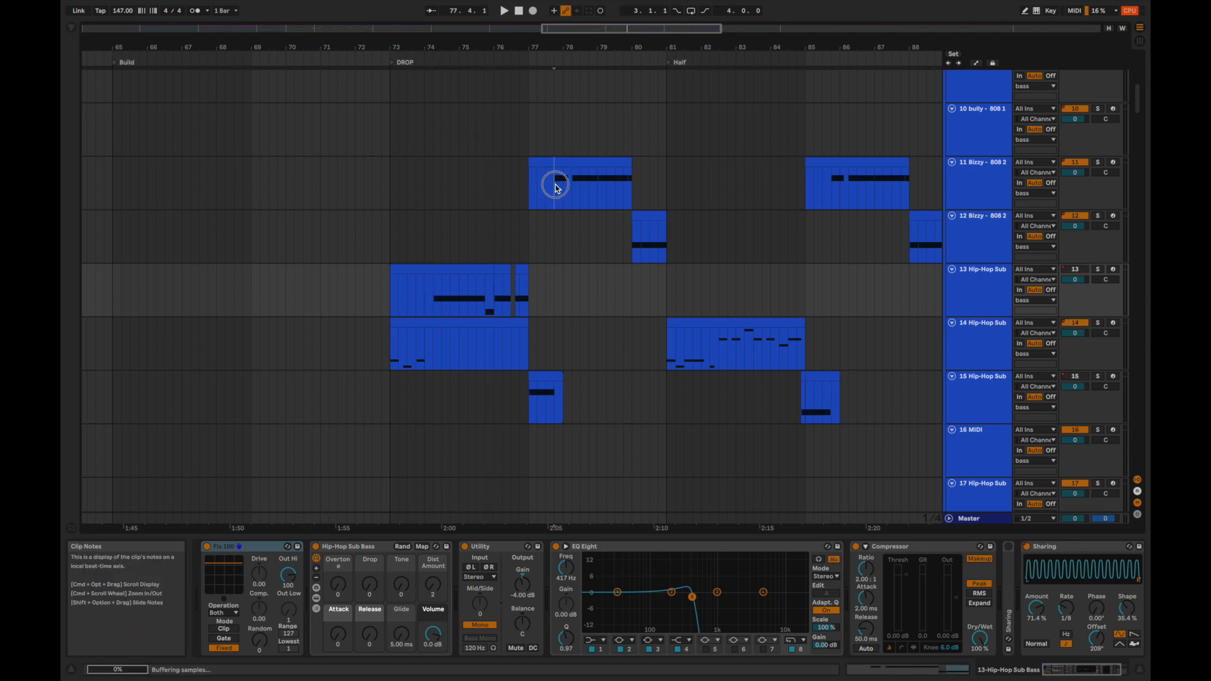
key(space)
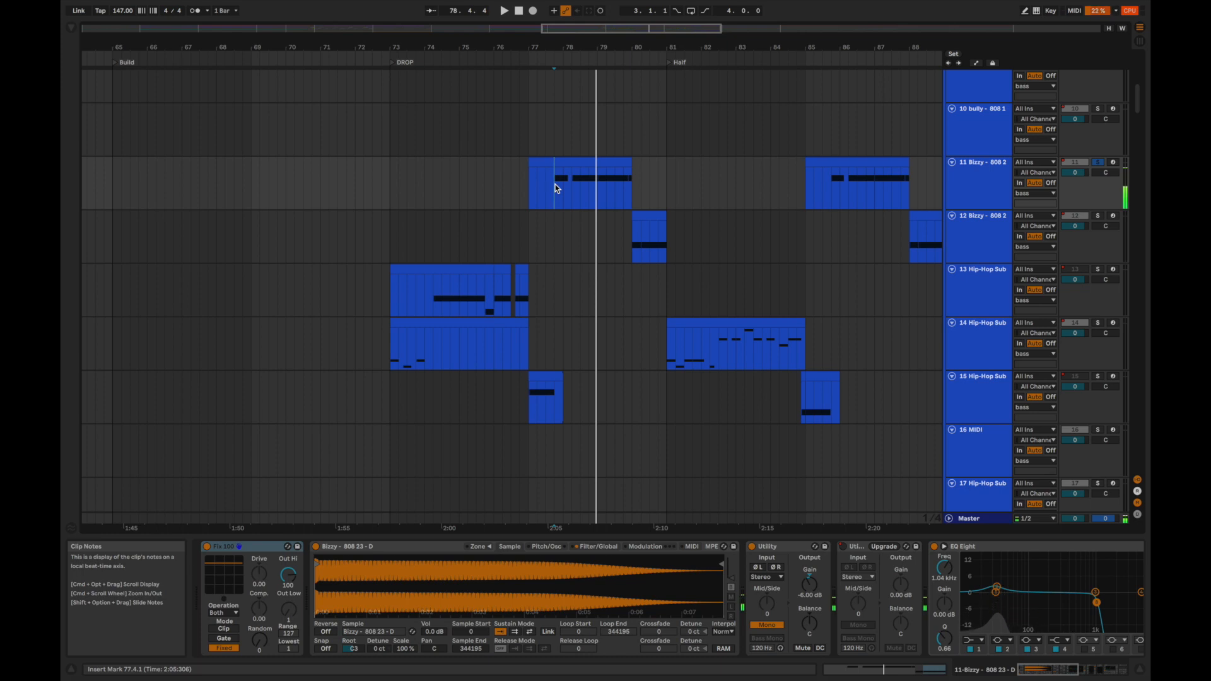
click(631, 232)
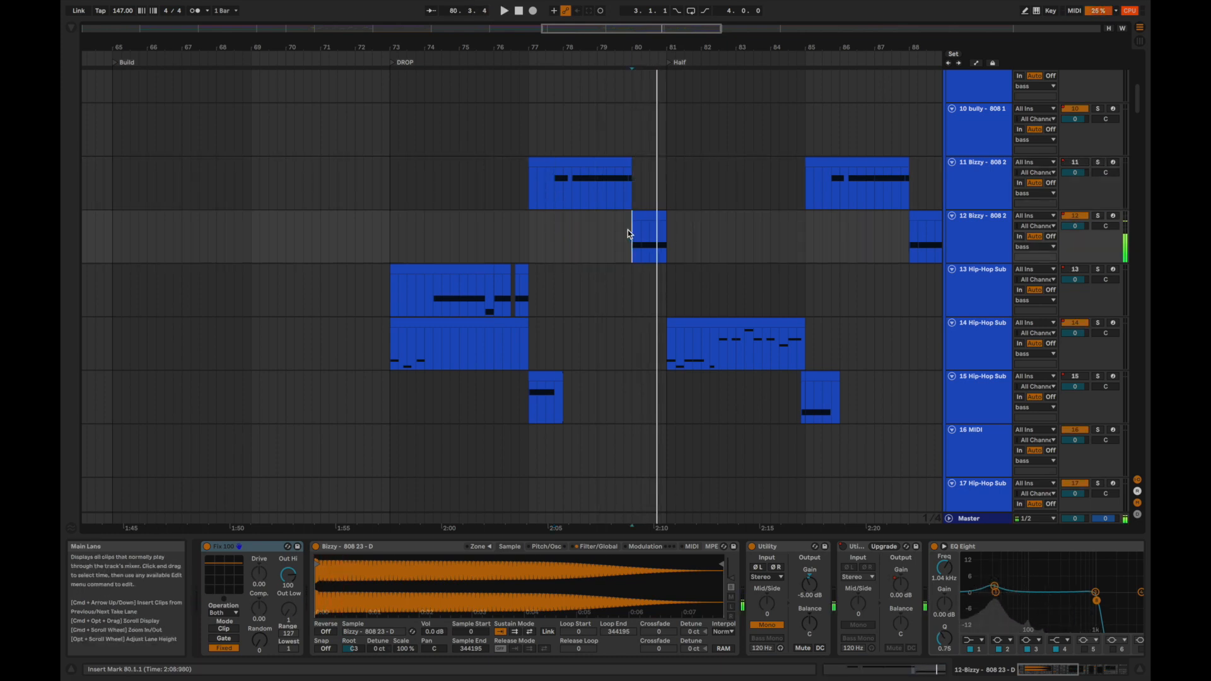
key(space)
Switch between the 11 and 12 Bizzy 808 tracks to compare their sampler, Utility and EQ Eight settings.
click(571, 192)
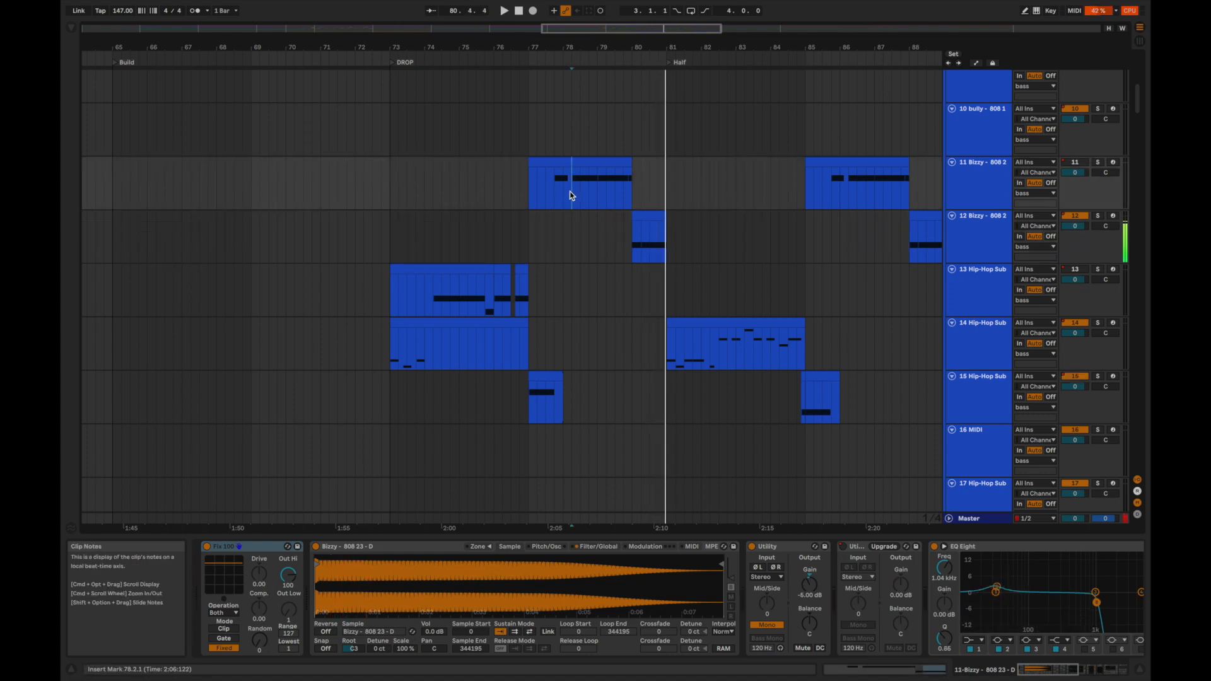
key(space)
click(600, 243)
click(582, 206)
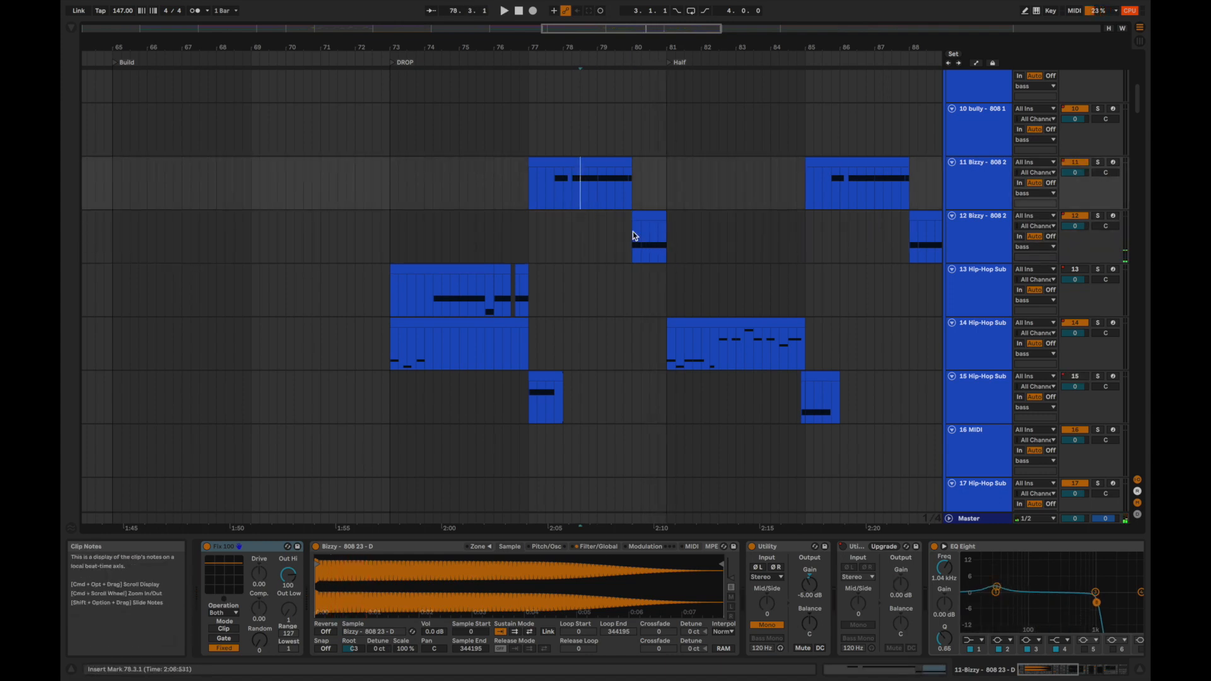
scroll(964, 580, right, 5)
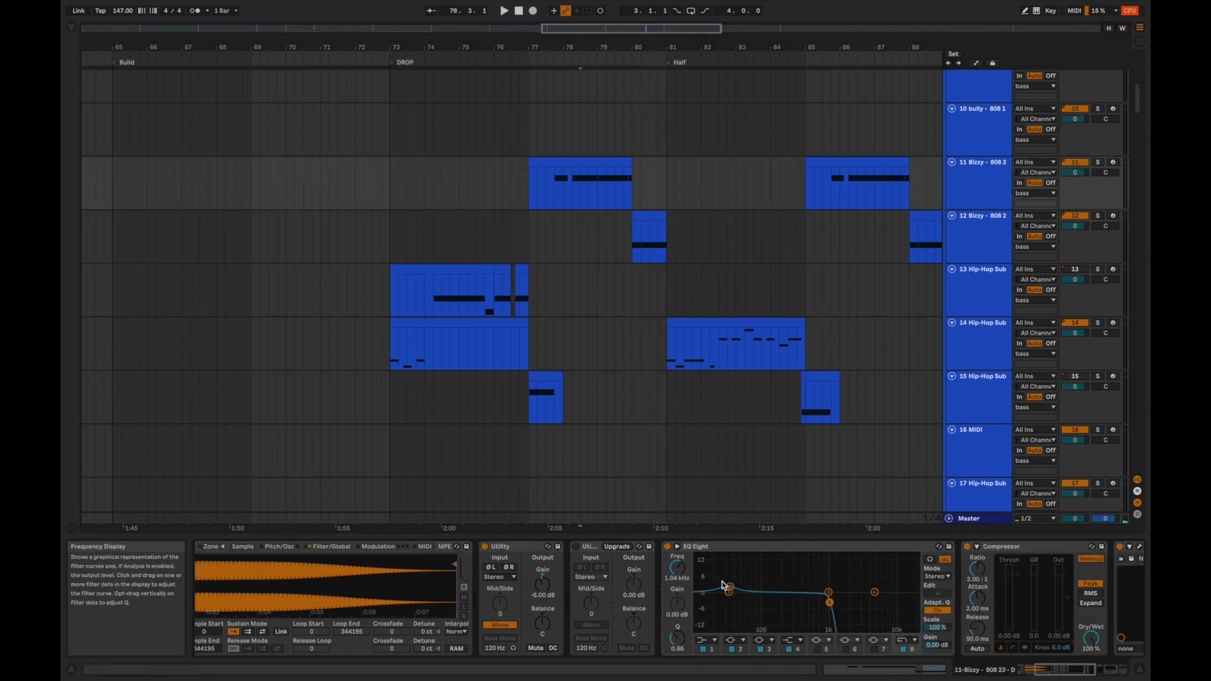
click(630, 237)
scroll(845, 569, left, 2)
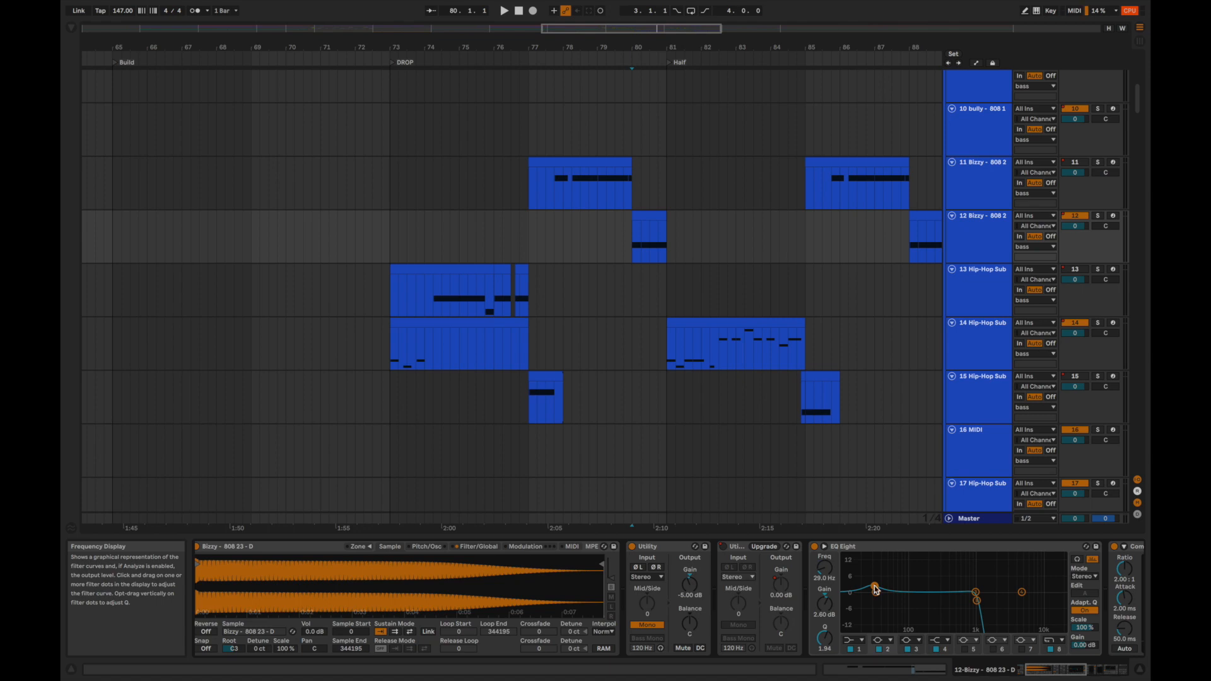
Check the 11 Bizzy 808 track's effects and play the full mix from 79.1.1 through the 12 Bizzy 808 clip.
click(597, 194)
scroll(781, 570, right, 3)
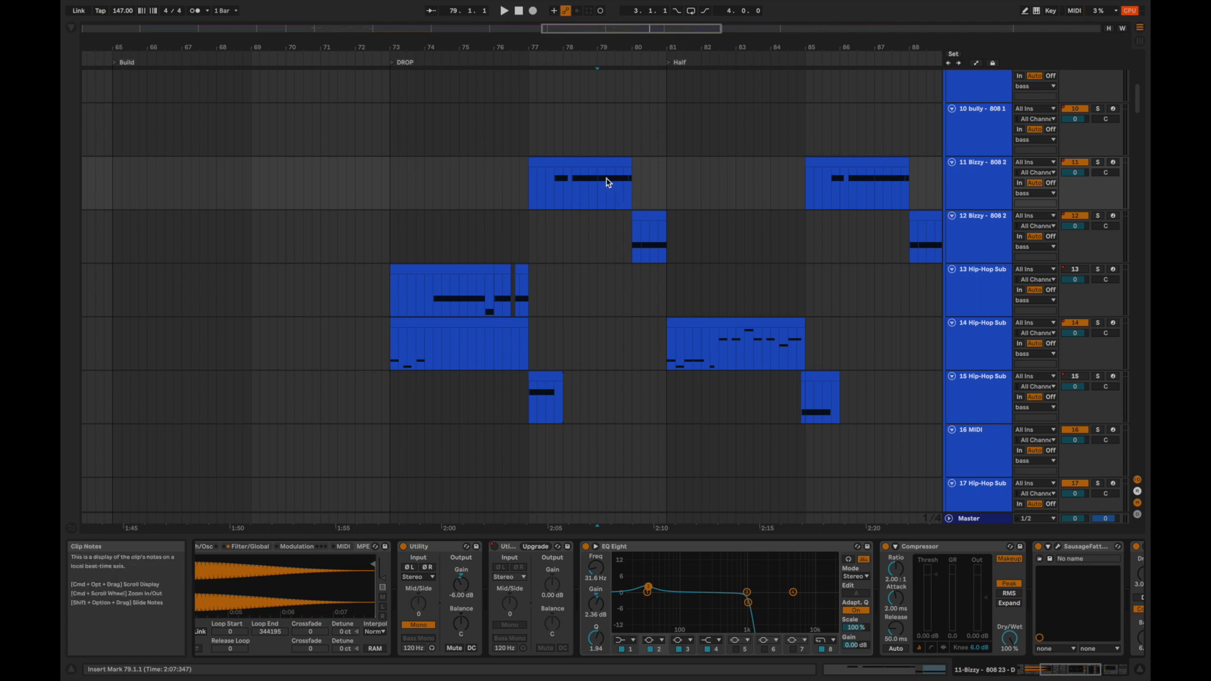
key(space)
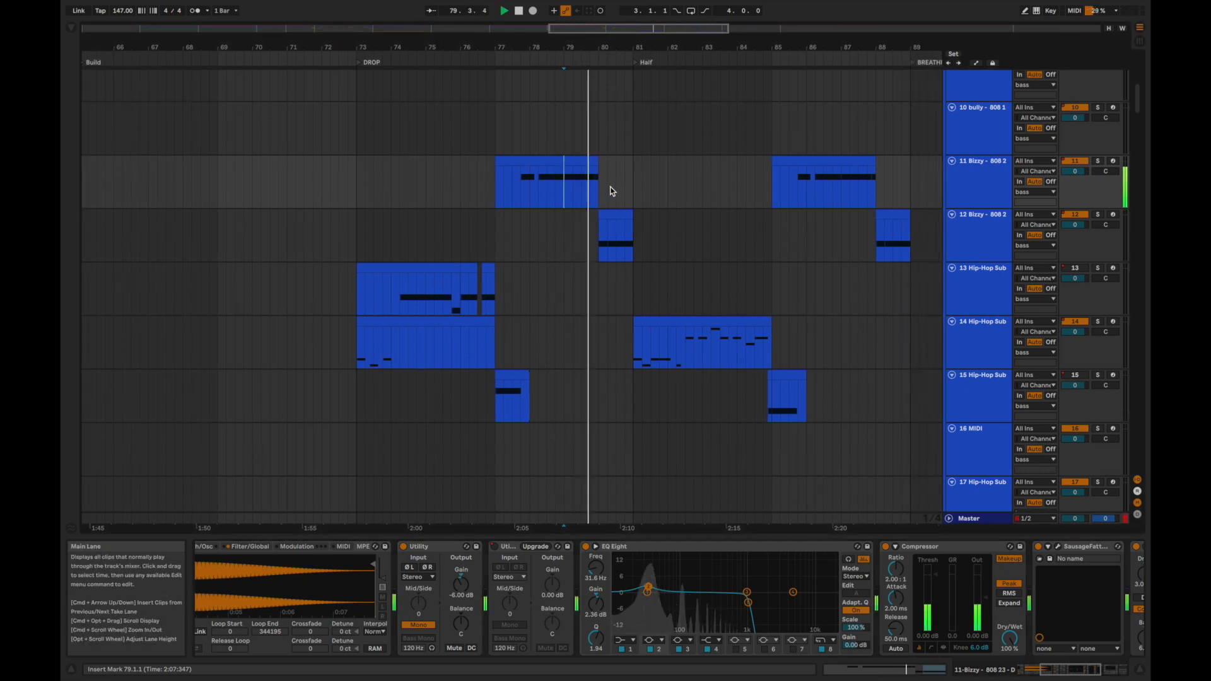
scroll(614, 225, right, 4)
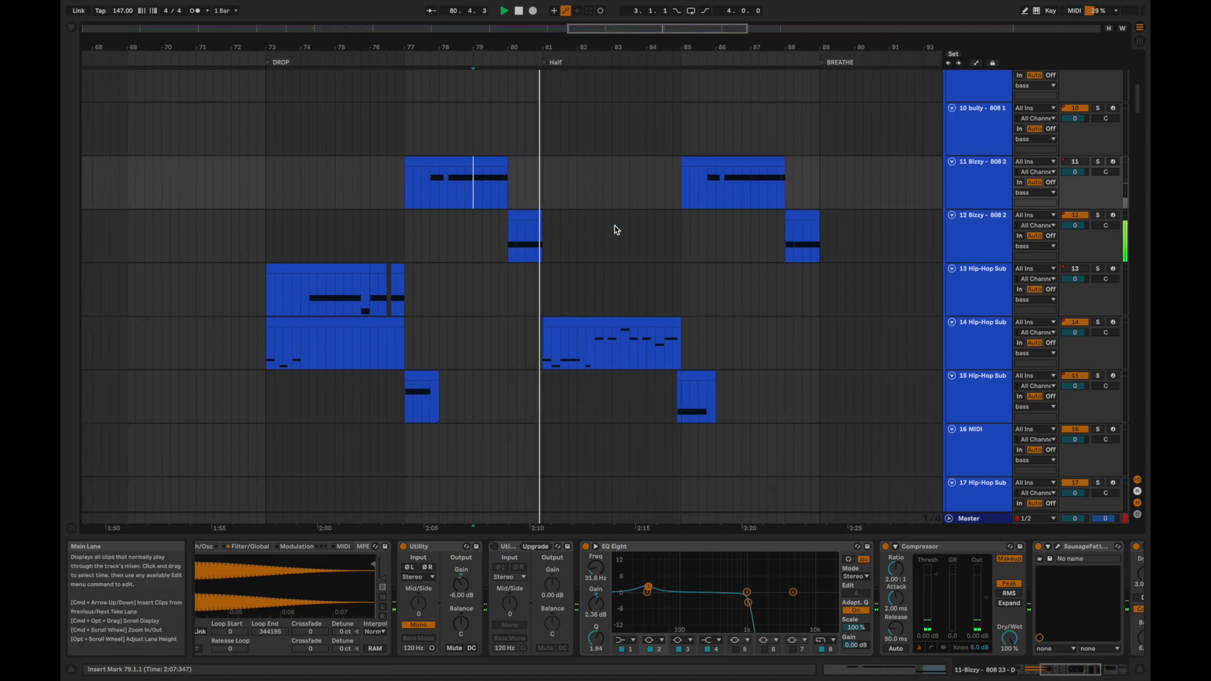
key(space)
Solo the 99 Serum chord track and play its clip from 80.3.1 with its Auto Filter in view.
scroll(576, 322, down, 20)
scroll(577, 325, down, 6)
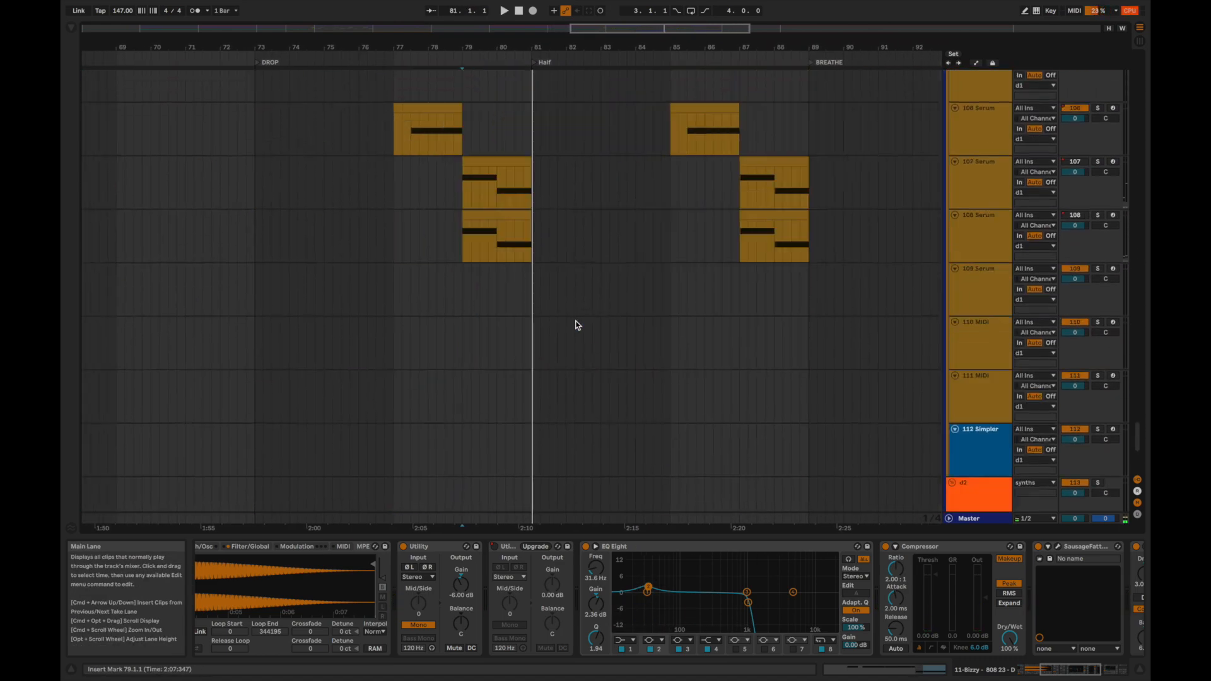
scroll(577, 325, up, 7)
click(519, 166)
scroll(759, 567, right, 5)
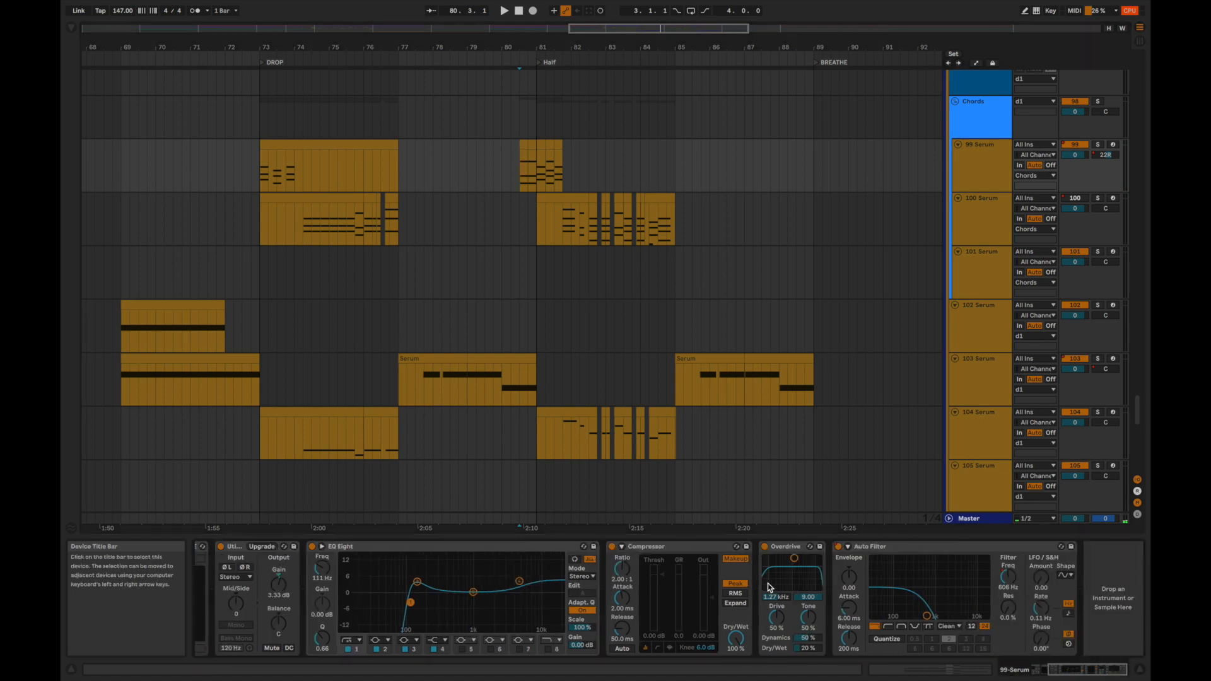
key(space)
key(space)
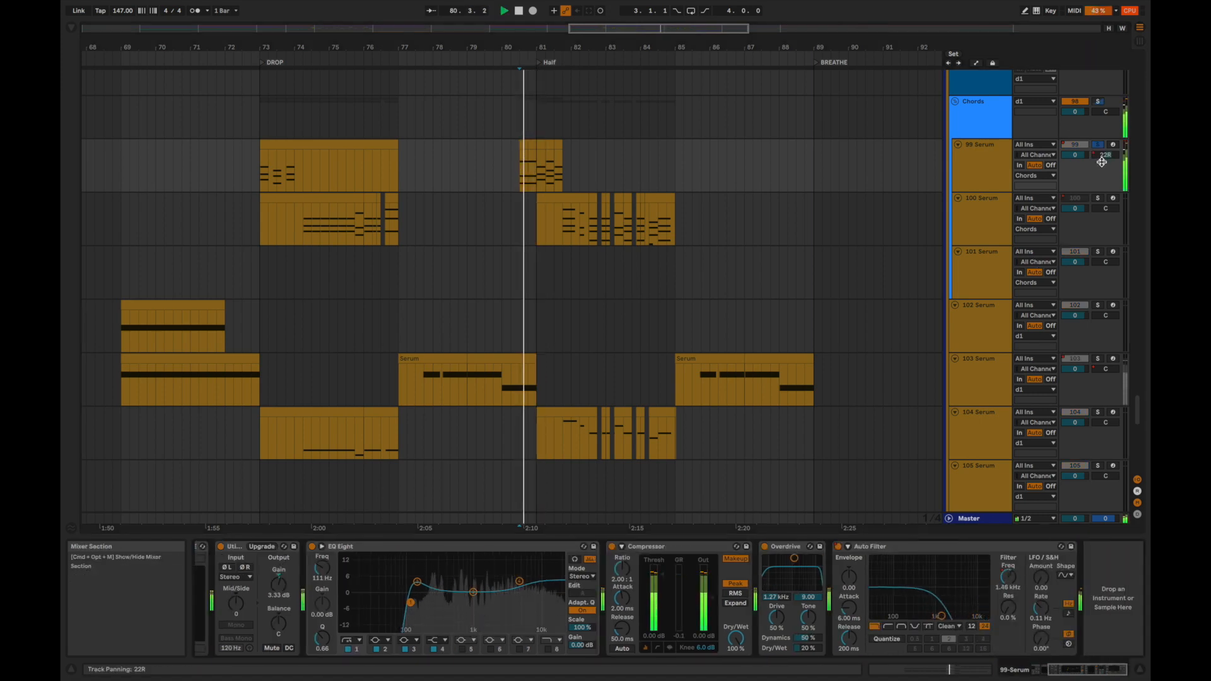
Check the 99 Serum track's panning, clear its solo and play the full mix from 80.3.1.
drag(1103, 154, 1102, 158)
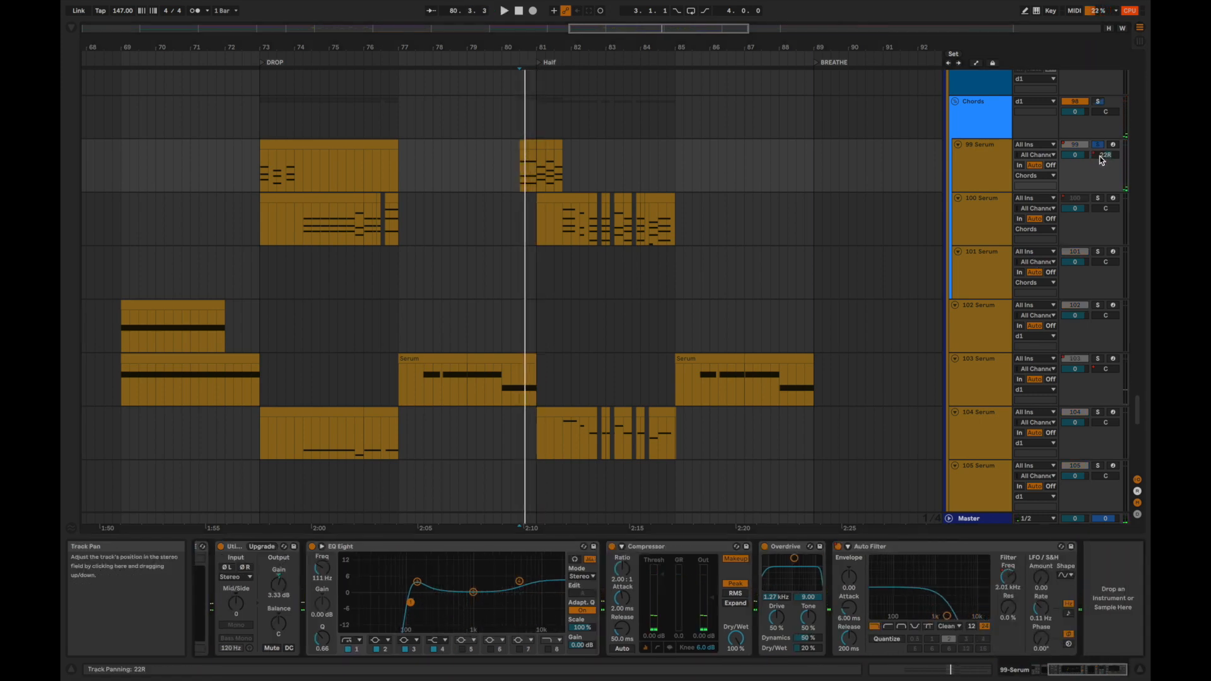
key(s)
key(space)
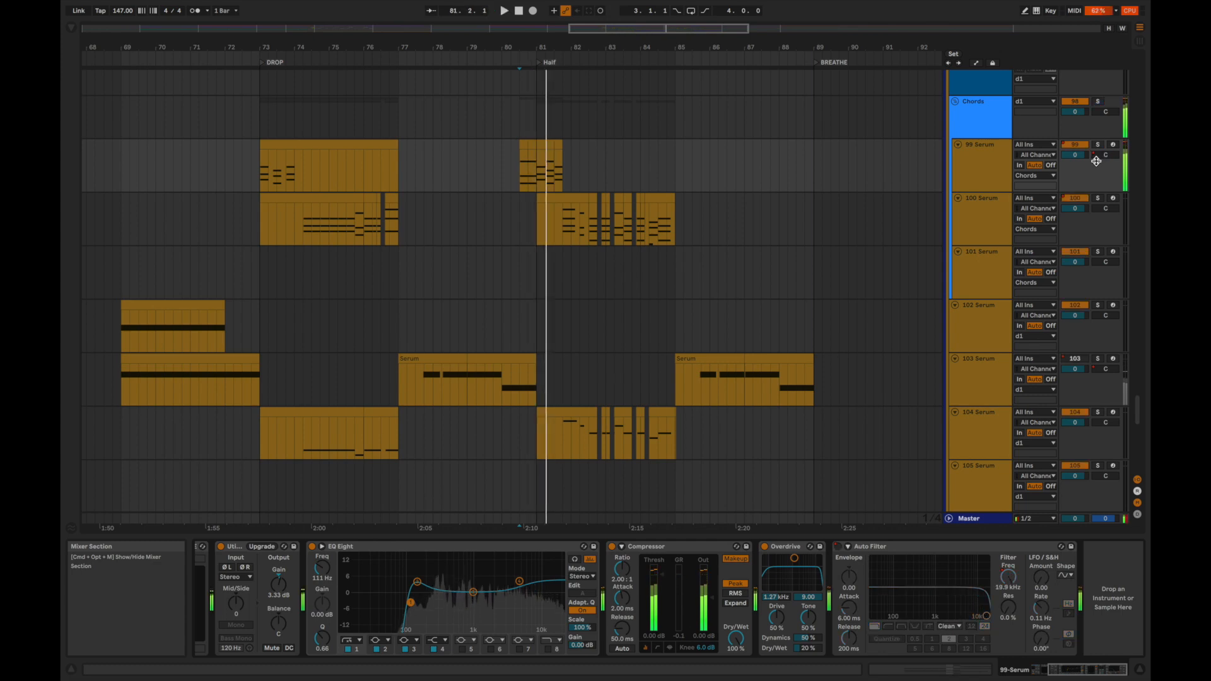
Replay the 99 Serum chord clip in the full mix from 80.3.1.
key(space)
key(space)
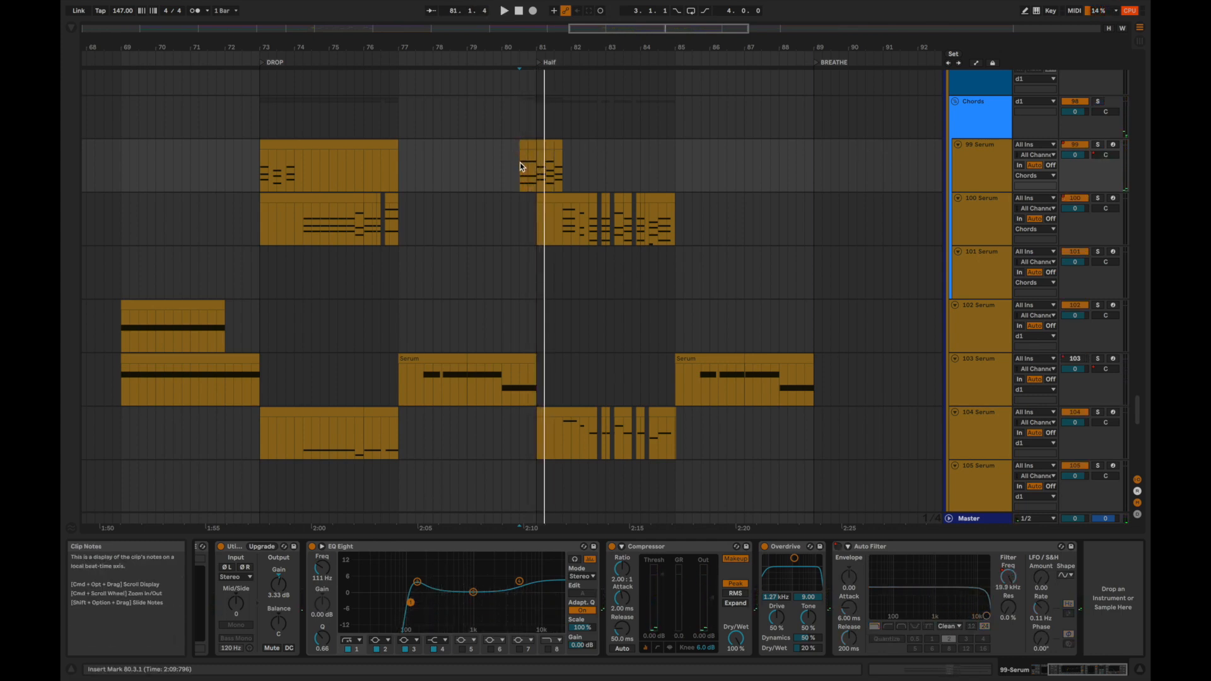
key(space)
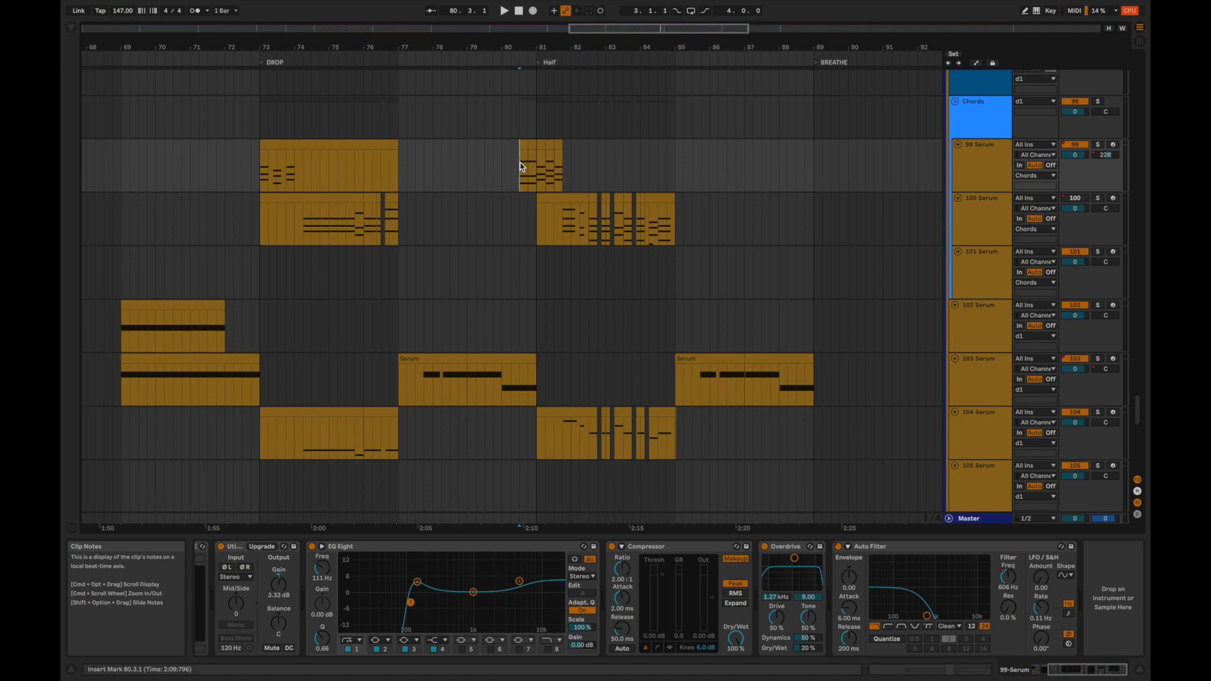
Collapse all track groups and play the full mix from the start of the OUTRO at 97.1.1.
key(alt+super+u)
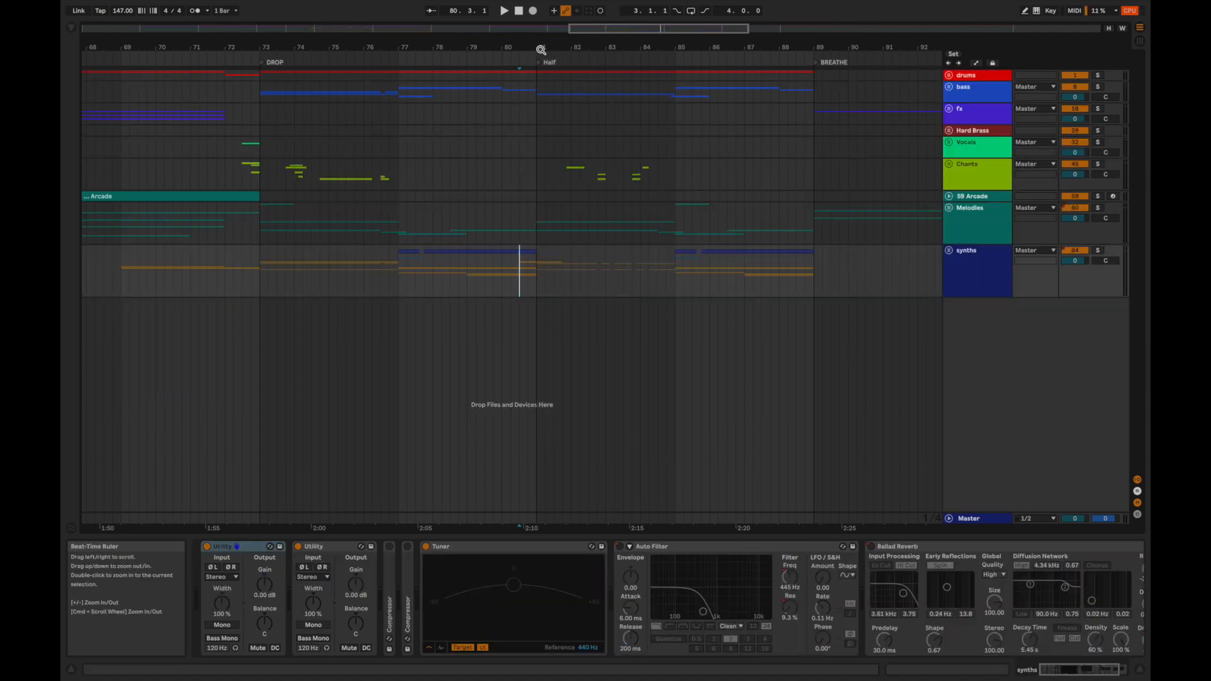
drag(537, 48, 538, 16)
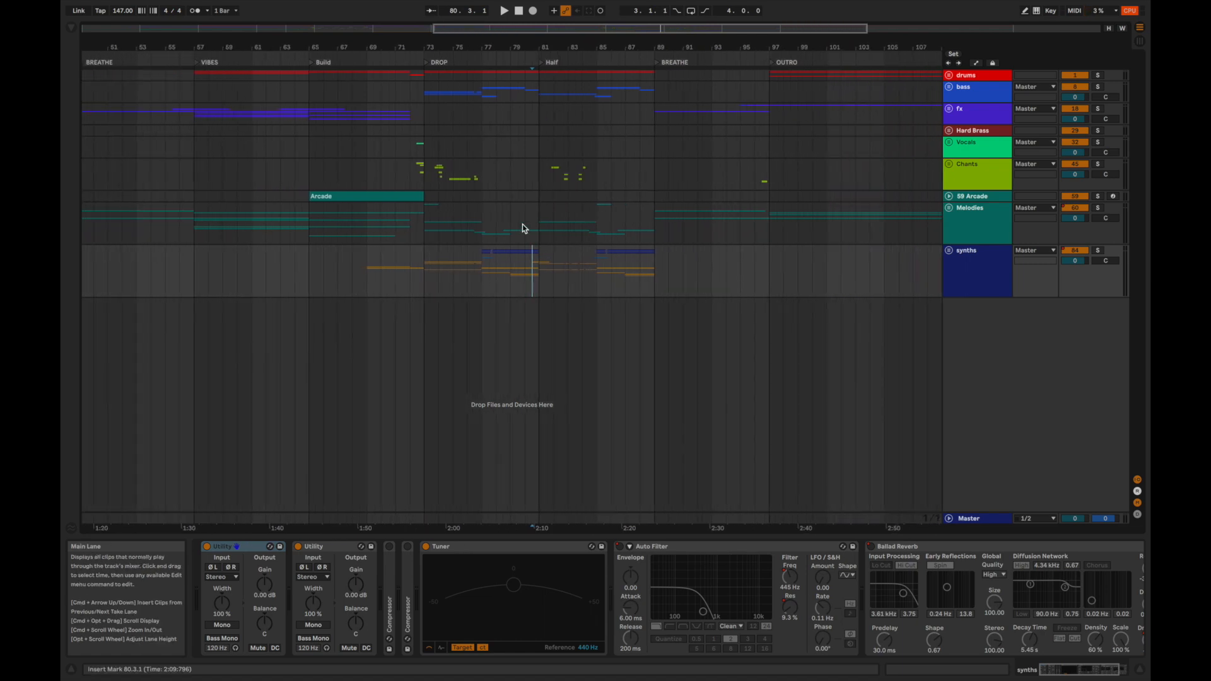
scroll(558, 218, right, 5)
scroll(558, 218, right, 8)
click(455, 221)
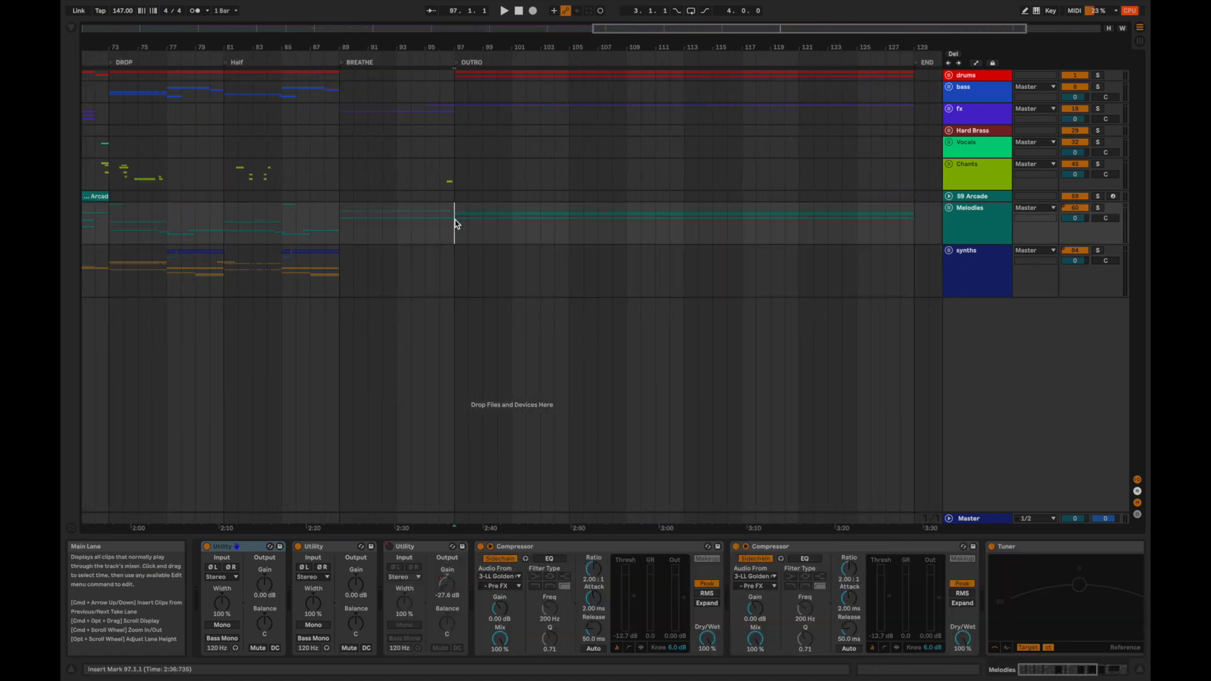
key(space)
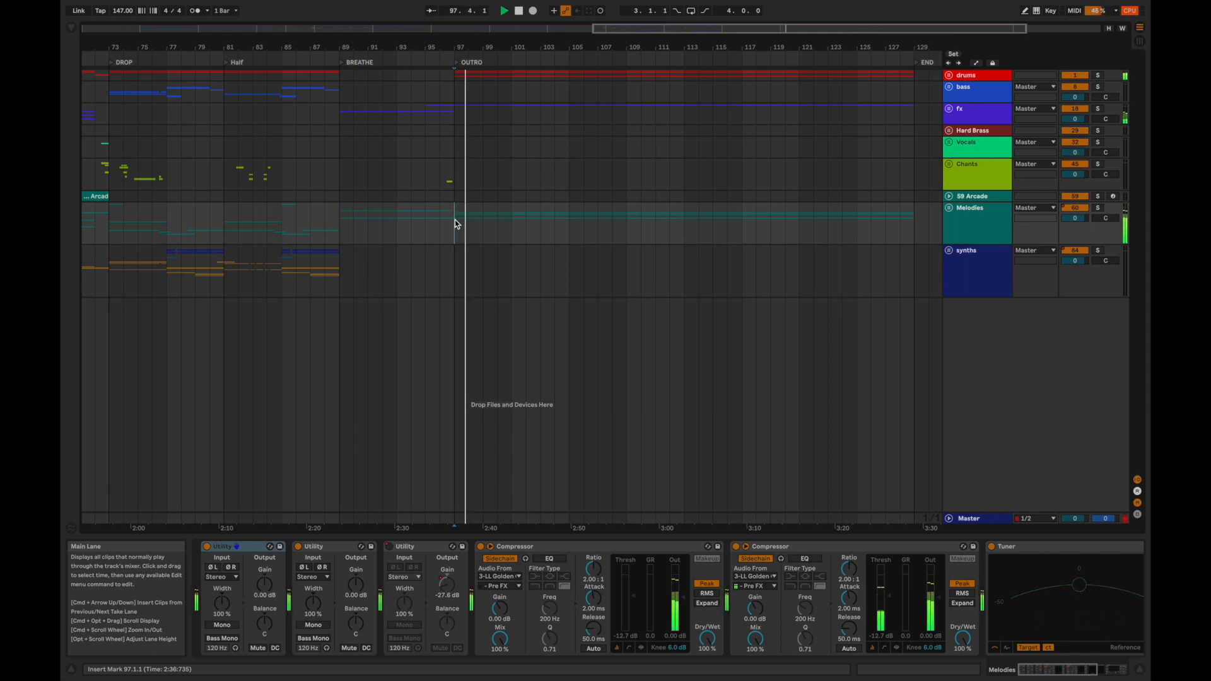
key(space)
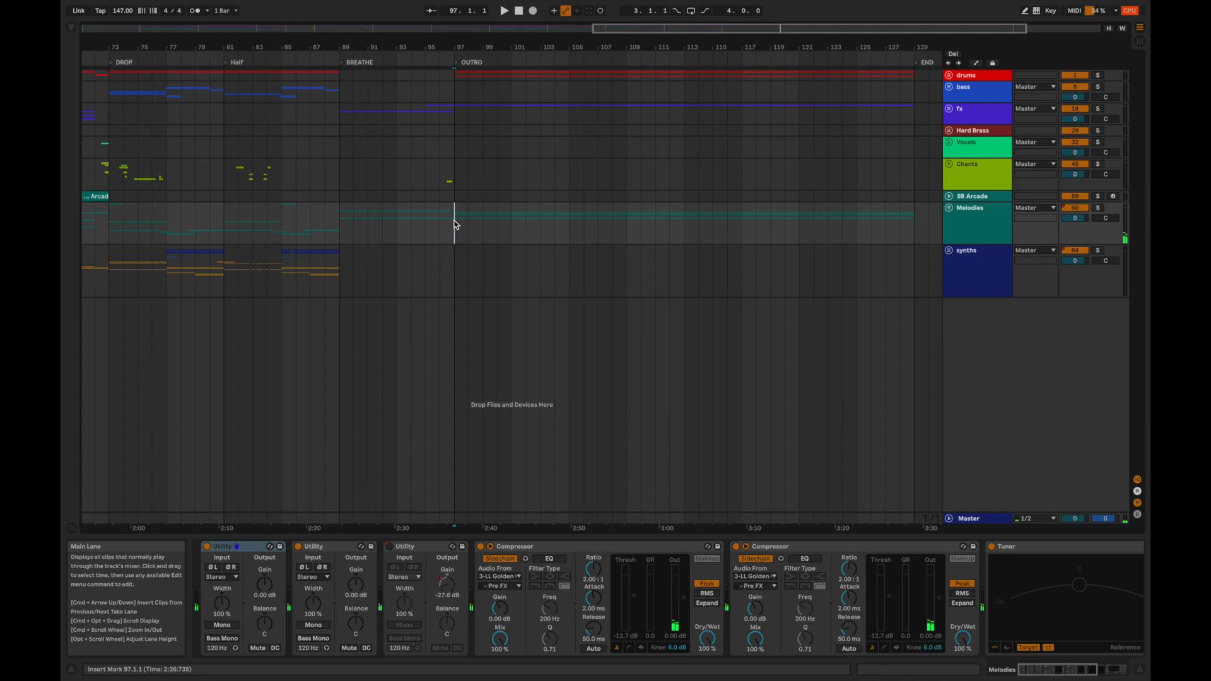
Expand the track groups, solo the 69 Kontakt track and play it from 97.1.1 with its echo and reverb effects in view.
key(alt+u)
scroll(456, 246, down, 10)
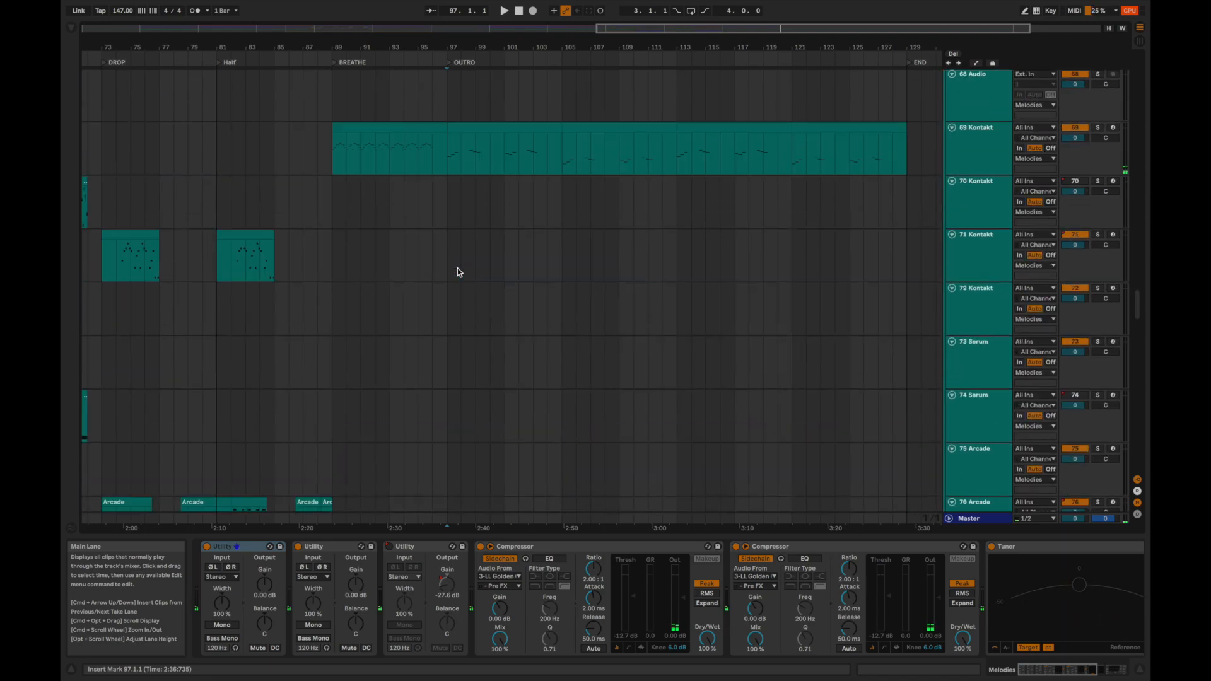
scroll(457, 268, up, 4)
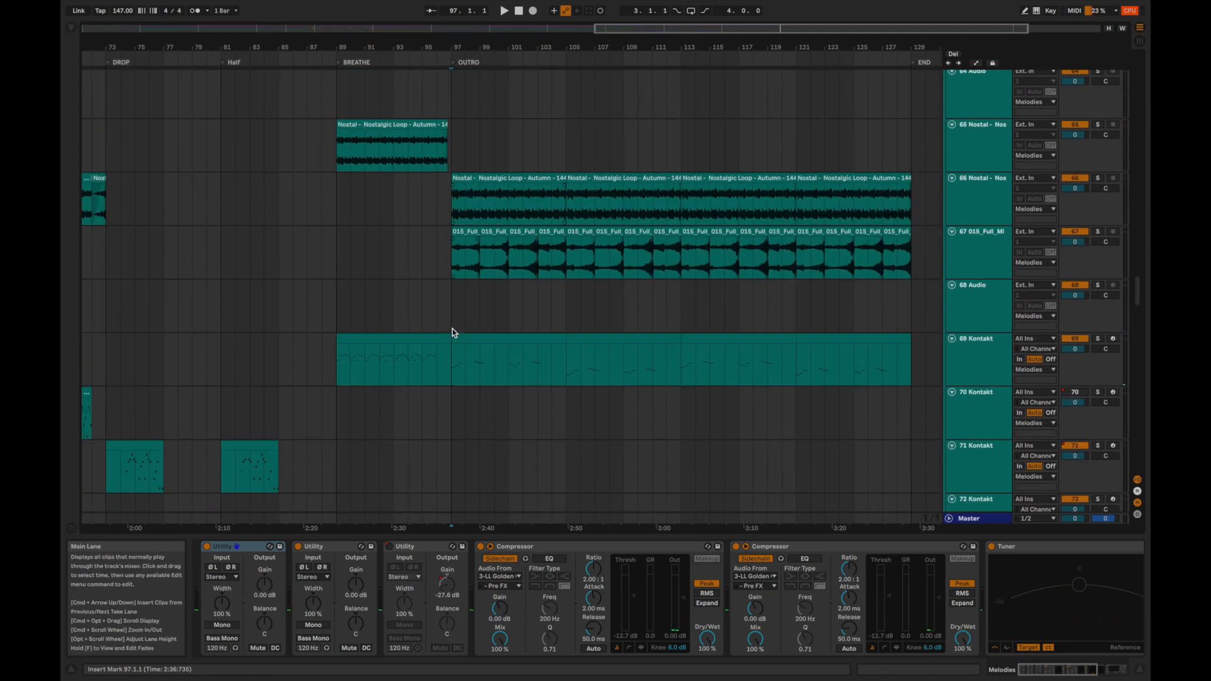
click(453, 359)
scroll(508, 587, down, 10)
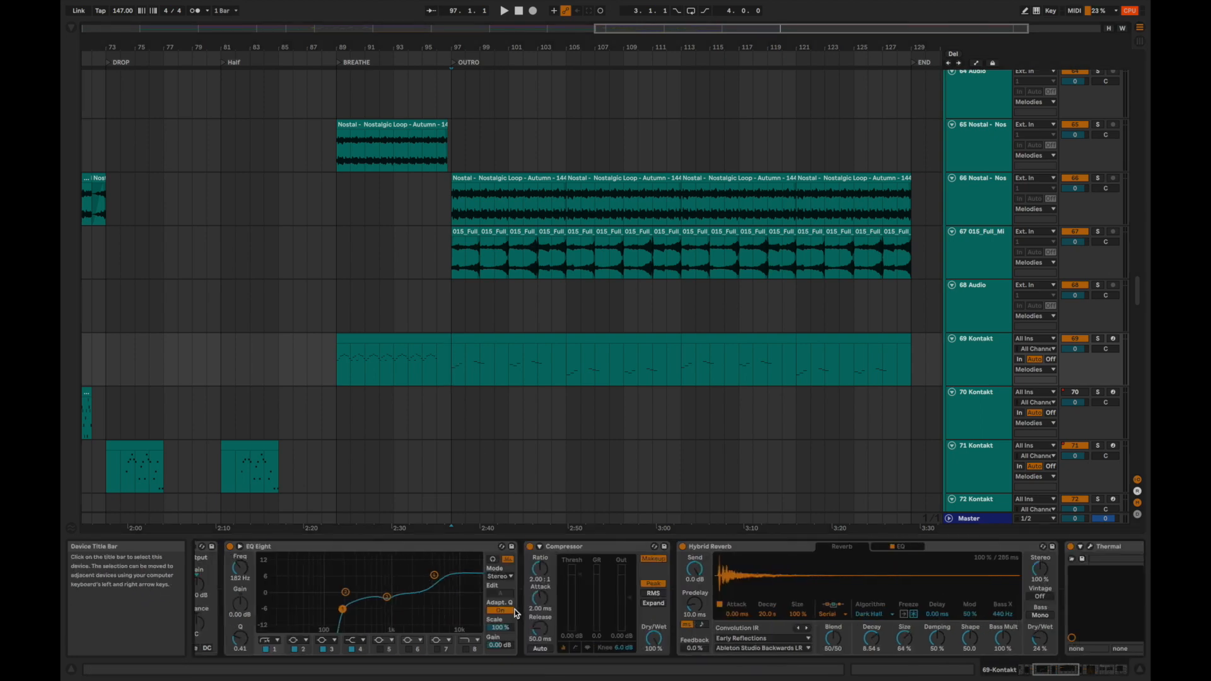
scroll(515, 611, up, 5)
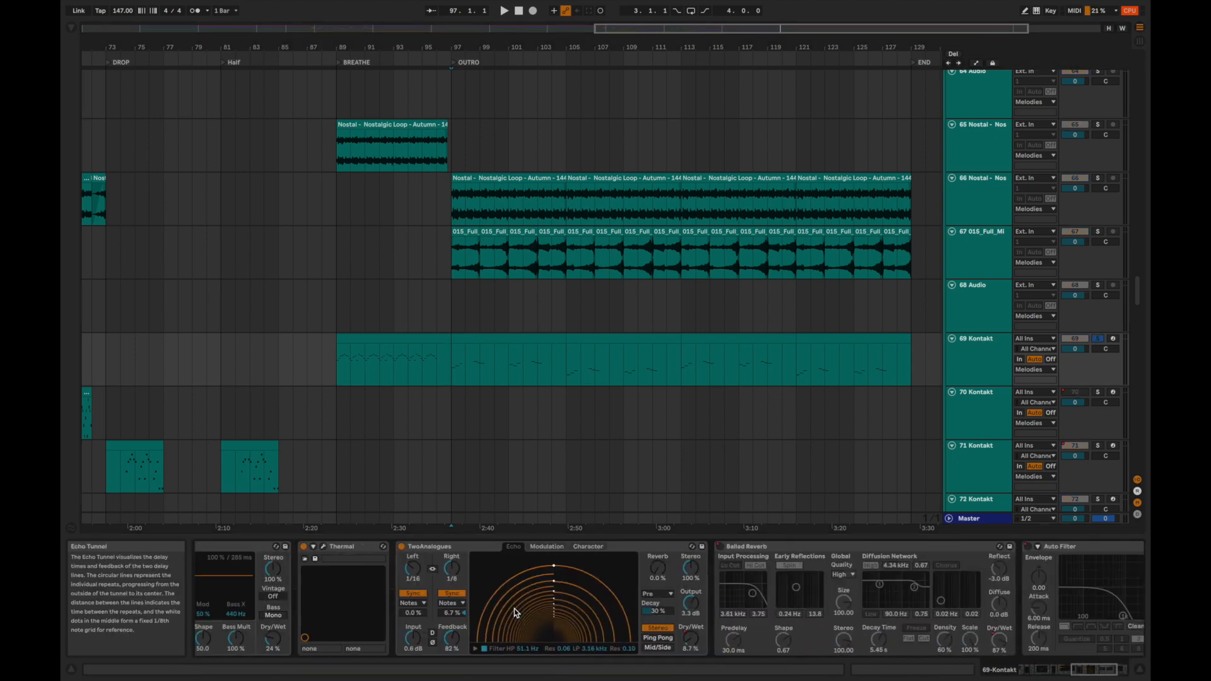
key(space)
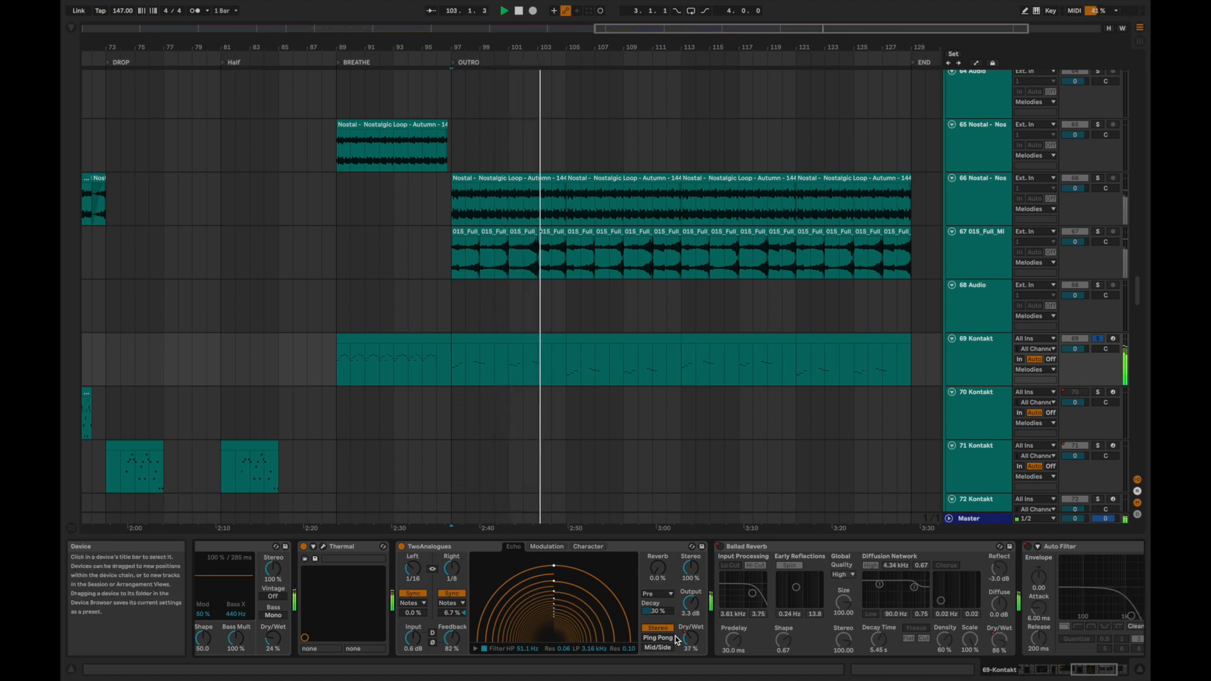
Show the 69 Kontakt track's TwoAnalogues Dry Wet automation during playback, hide the automation again and stop playback.
key(a)
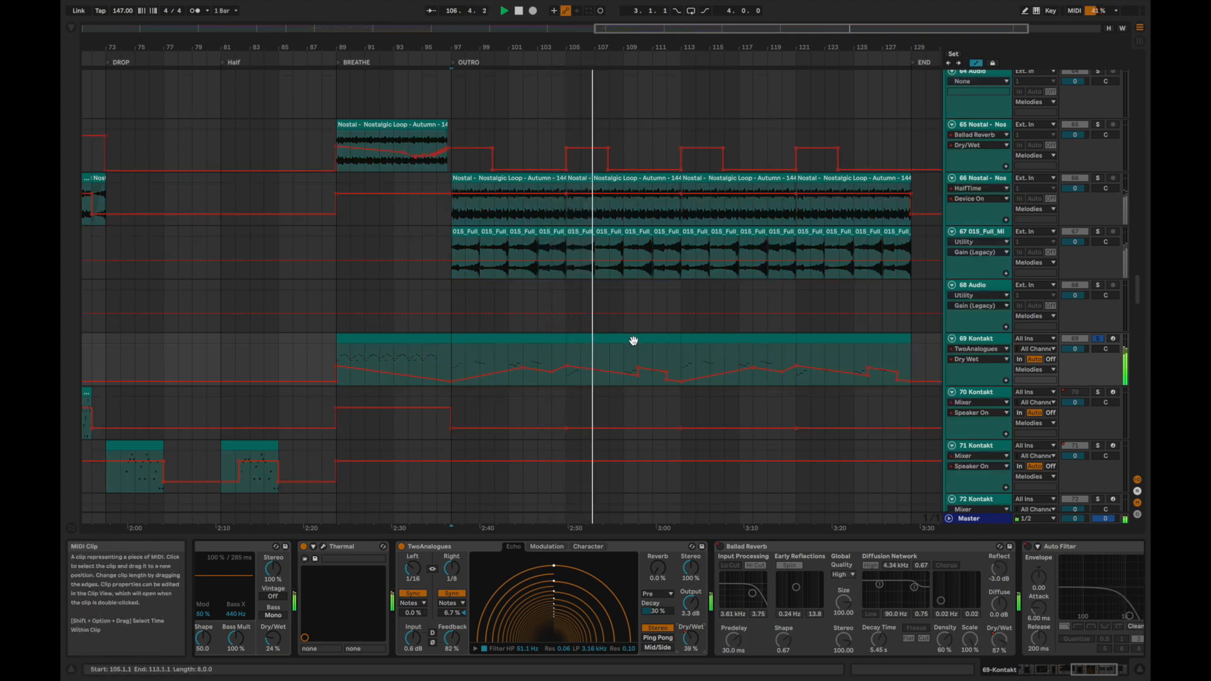
key(a)
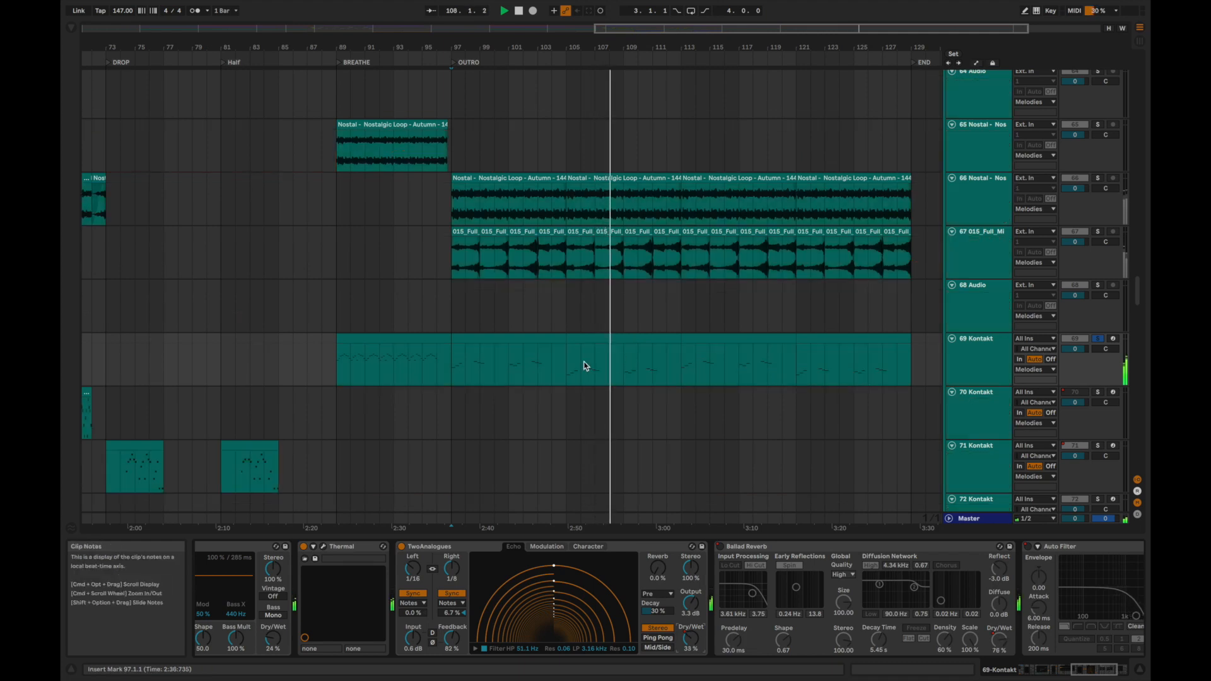
scroll(582, 368, up, 1)
key(space)
Add the 67 015_Full_Mi loop to the soloed Kontakt track, play both from 97.1.1 and select the loop's second clip.
click(471, 285)
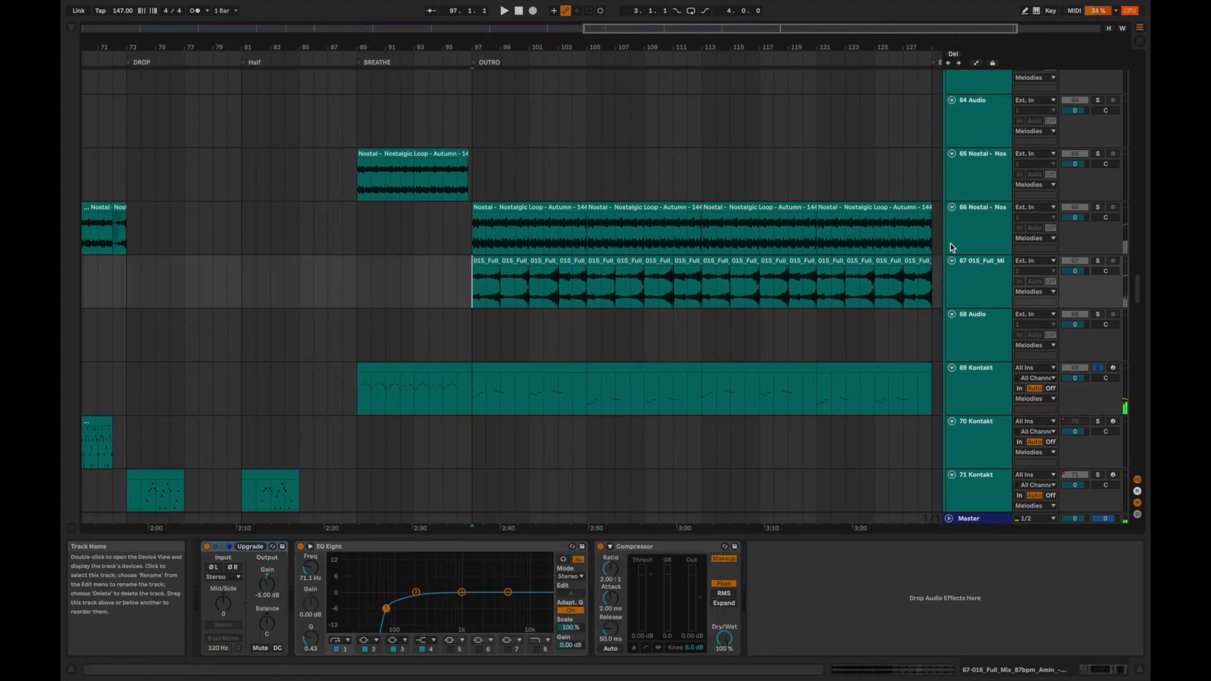
key(space)
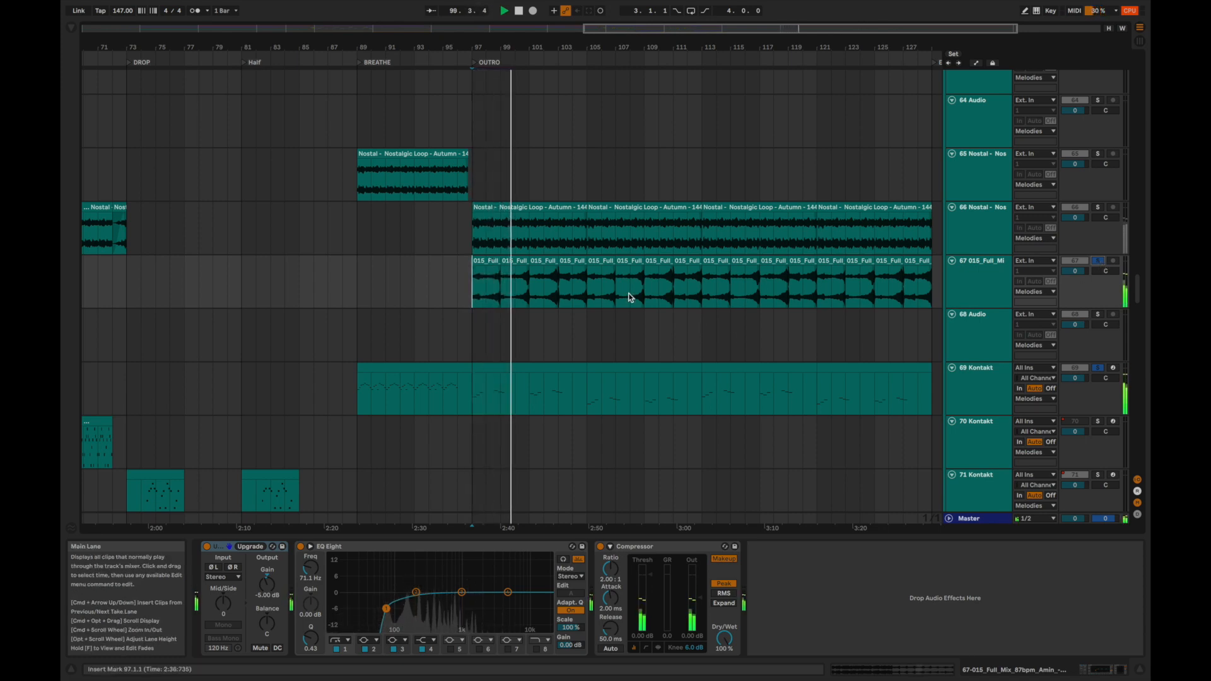
click(511, 261)
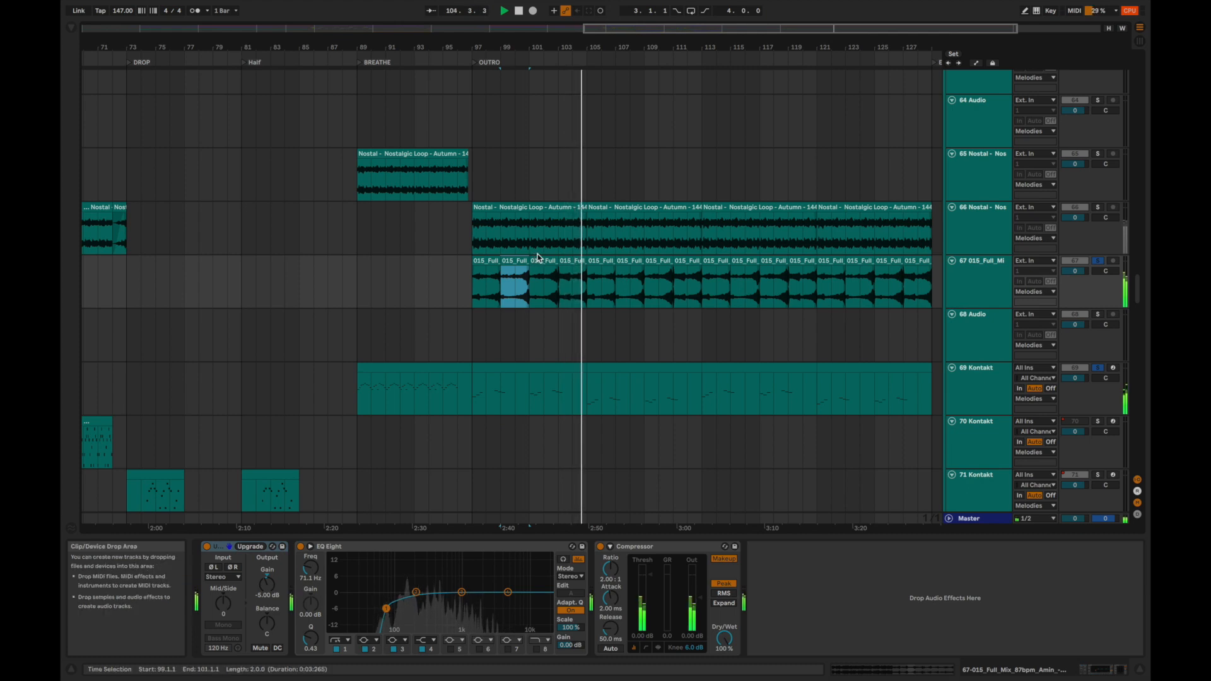
Solo the 66 Nostalgic Loop track alongside the other OUTRO melodies, then play it soloed alone from 97.1.1.
click(1100, 208)
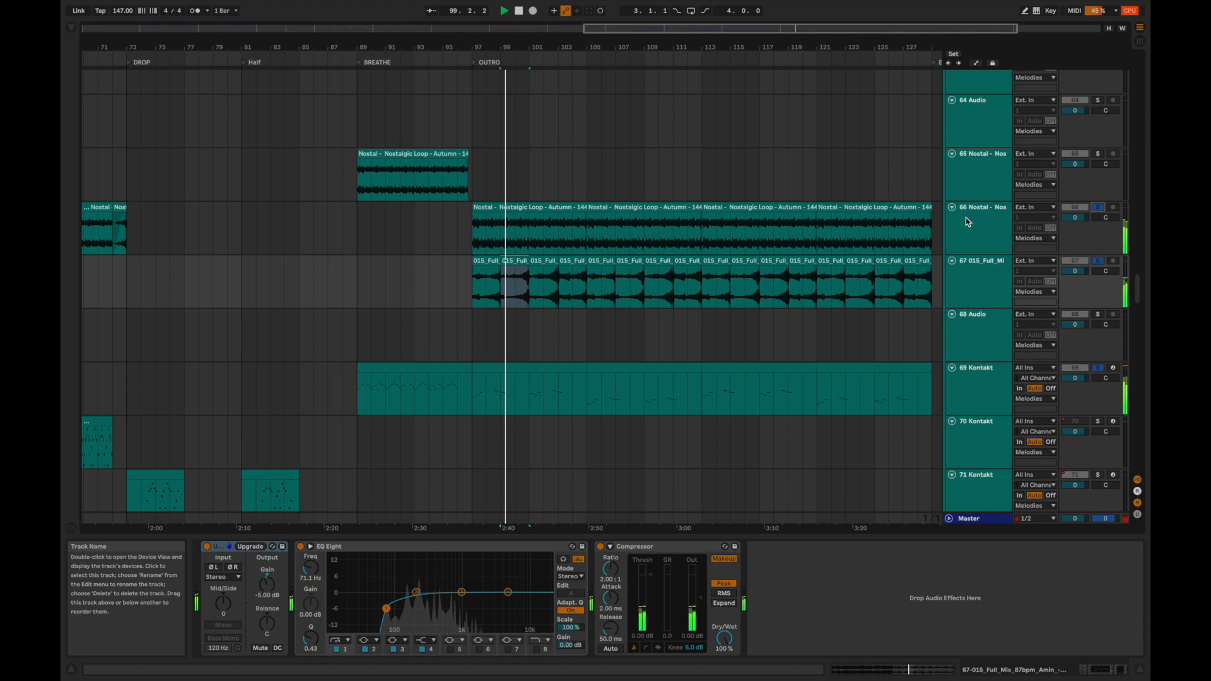
click(965, 219)
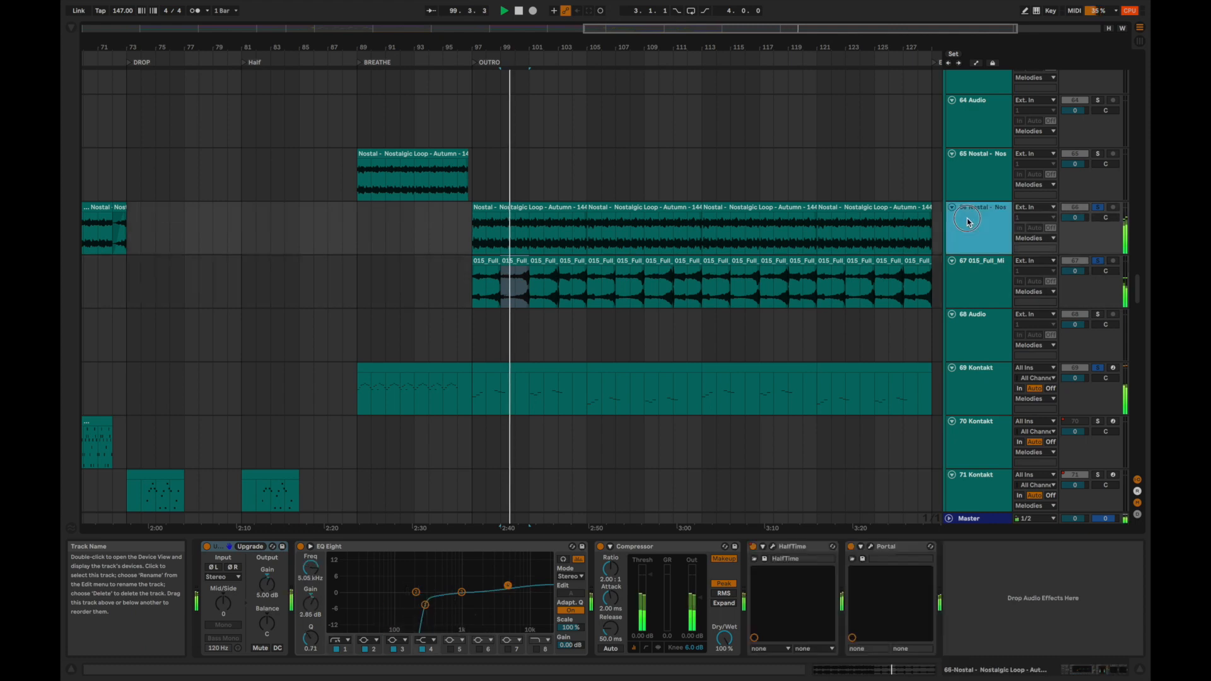
click(513, 205)
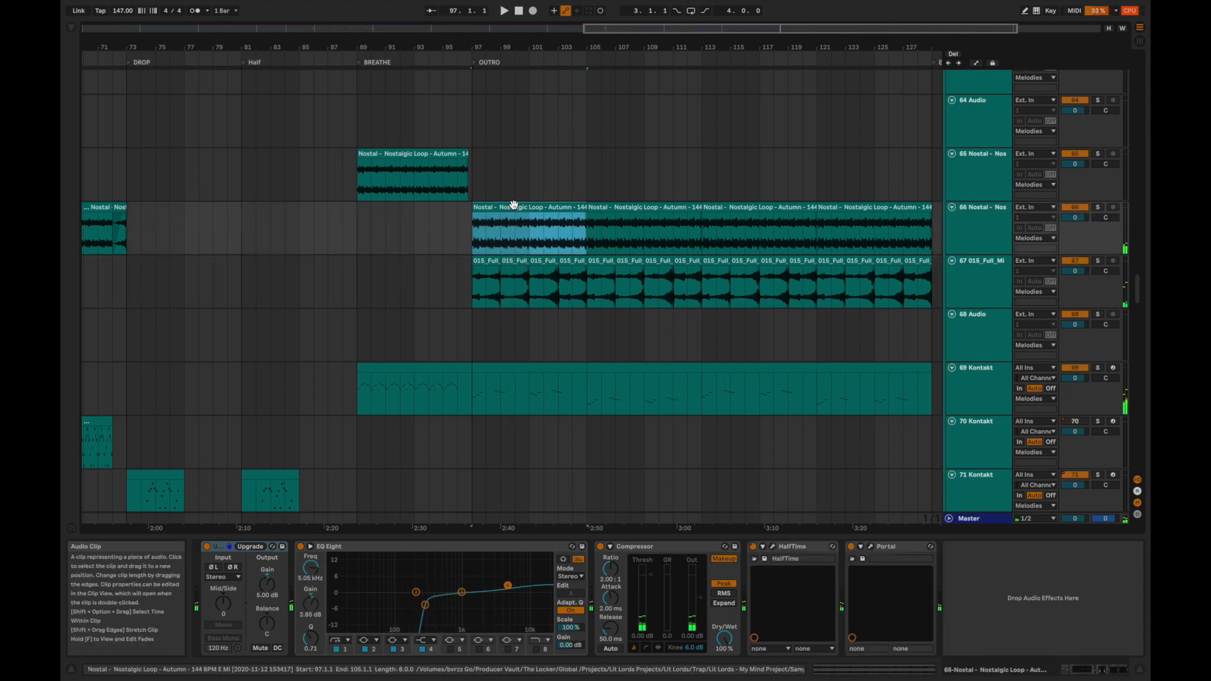
key(space)
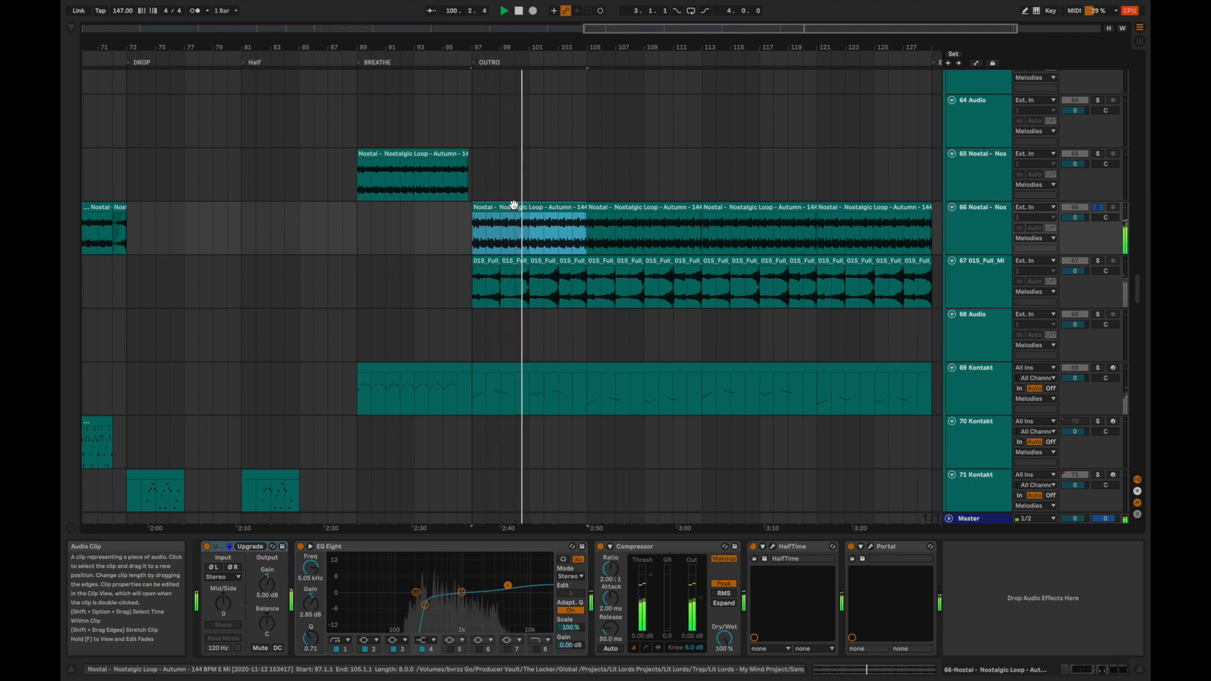
Bypass Portal and HalfTime on the 66 Nostalgic Loop track, play the loop without them and open its clip settings.
click(851, 546)
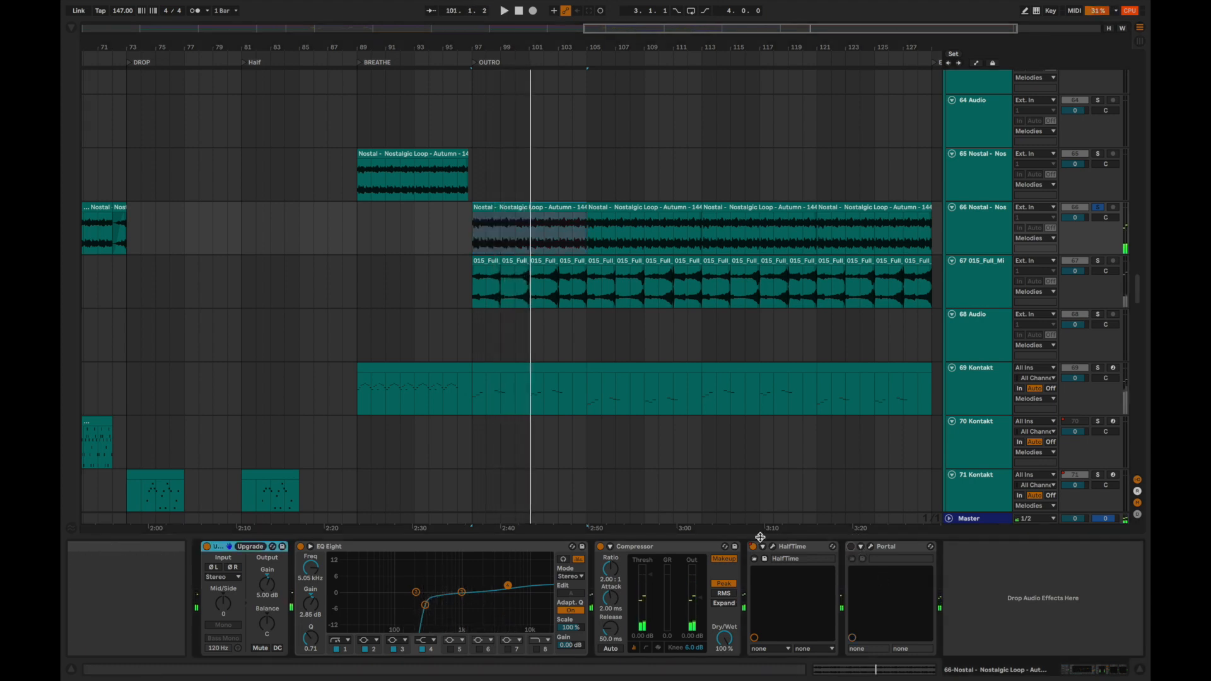
click(752, 546)
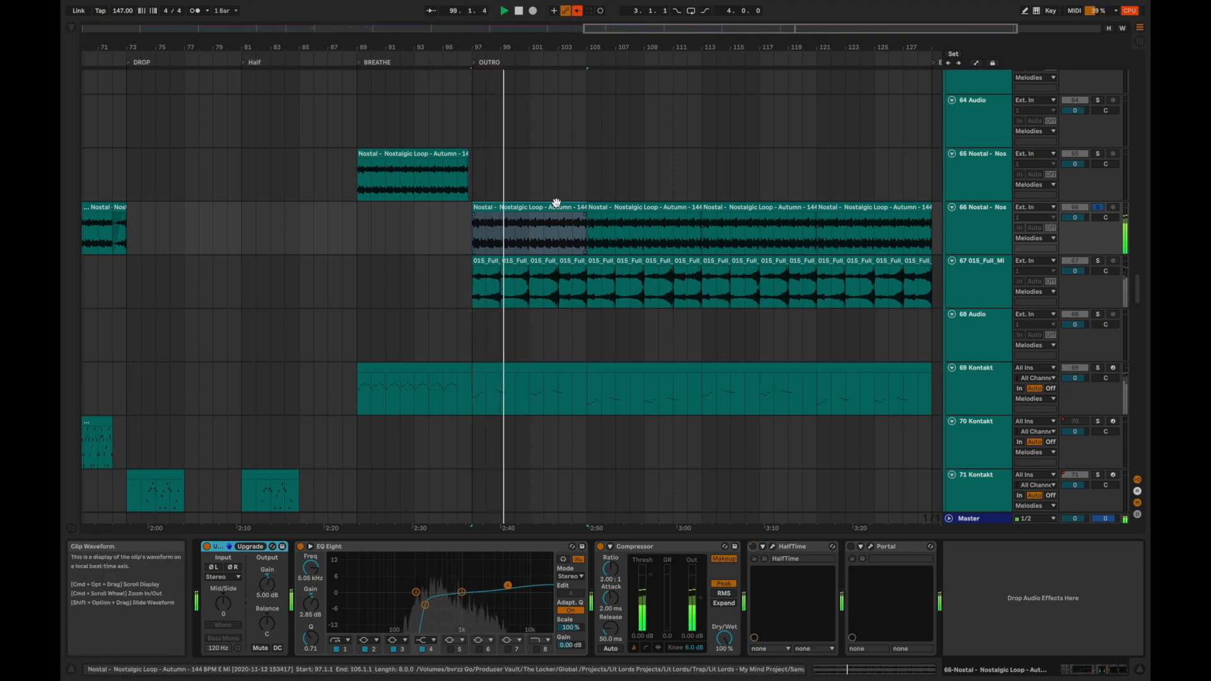
click(559, 221)
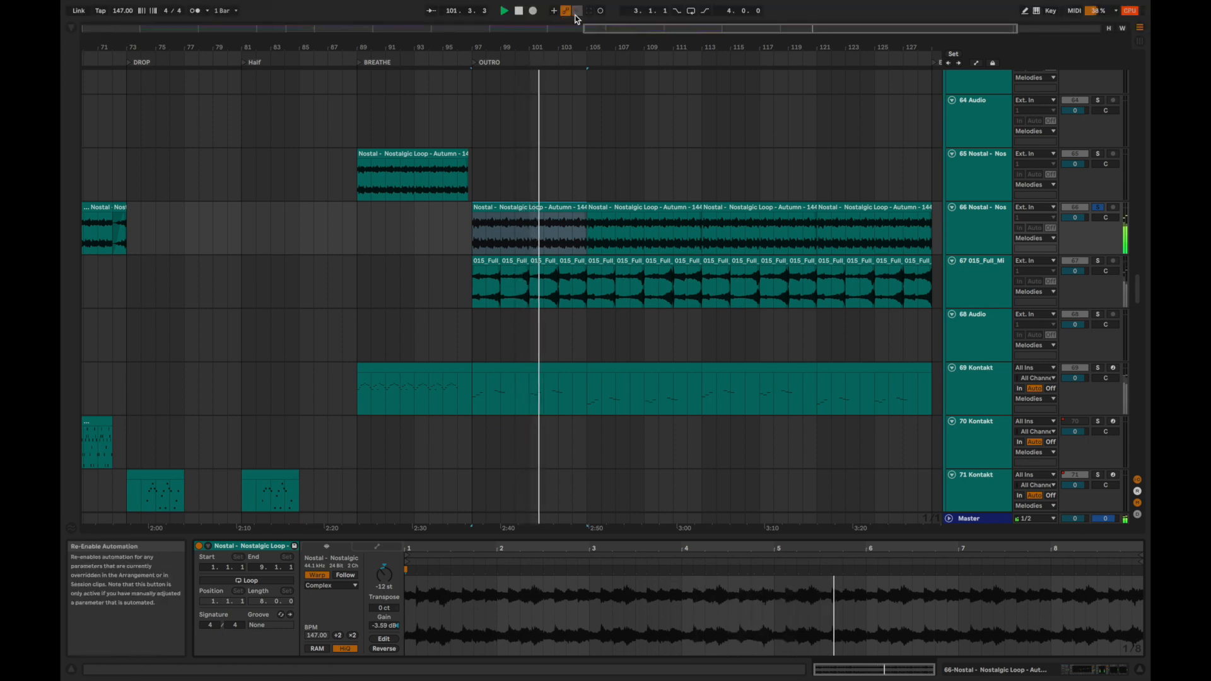
Return to the 66 Nostalgic Loop track's devices, check HalfTime and Portal, and replay the processed loop from 97.1.1.
click(990, 245)
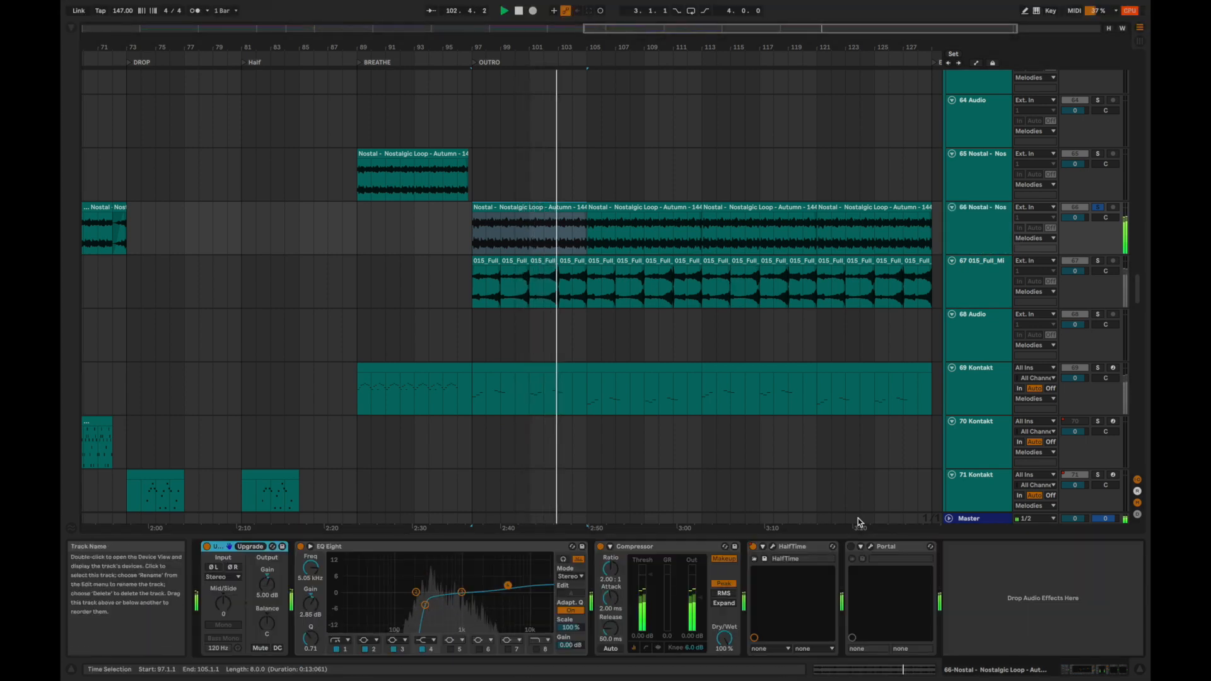
click(852, 548)
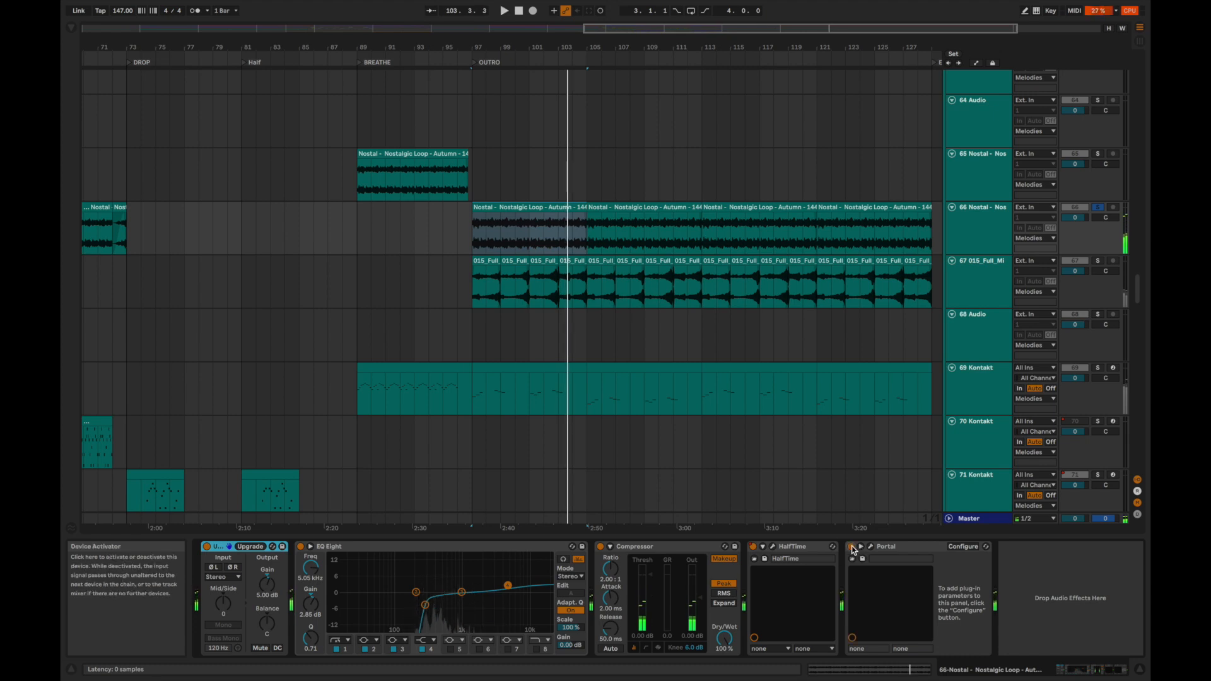
key(space)
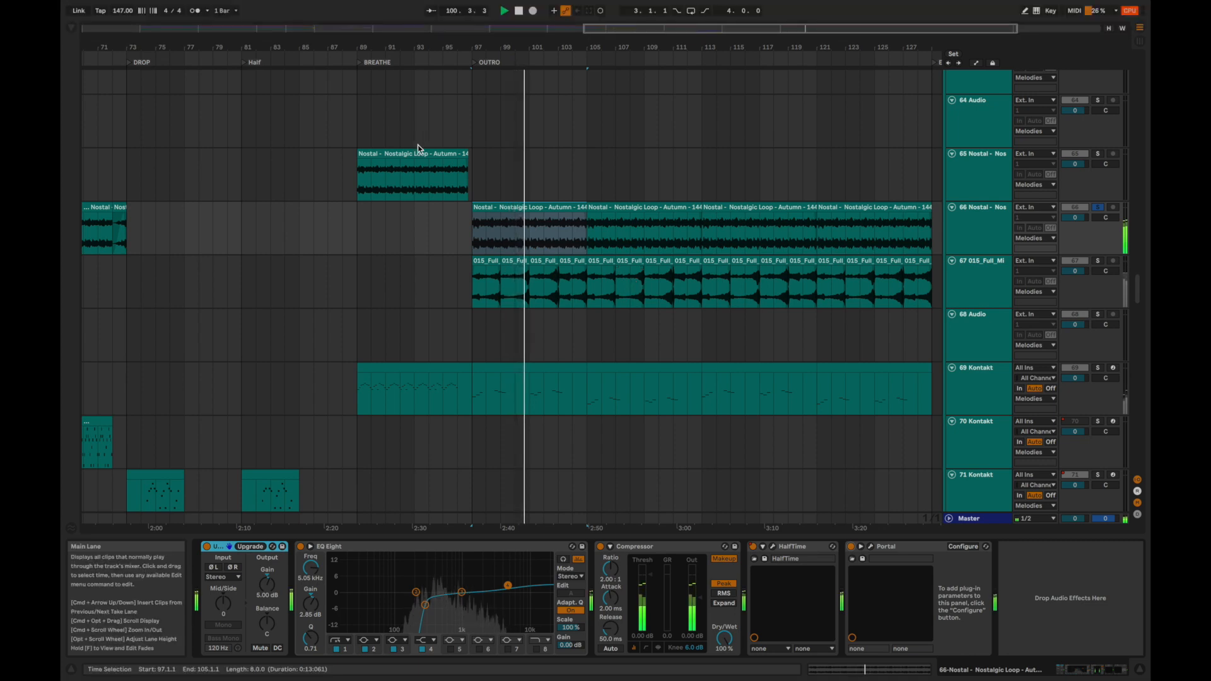
Solo the 65 Nostalgic Loop track and play its BREATHE clip with its Ballad Reverb and Auto Filter in view.
click(416, 165)
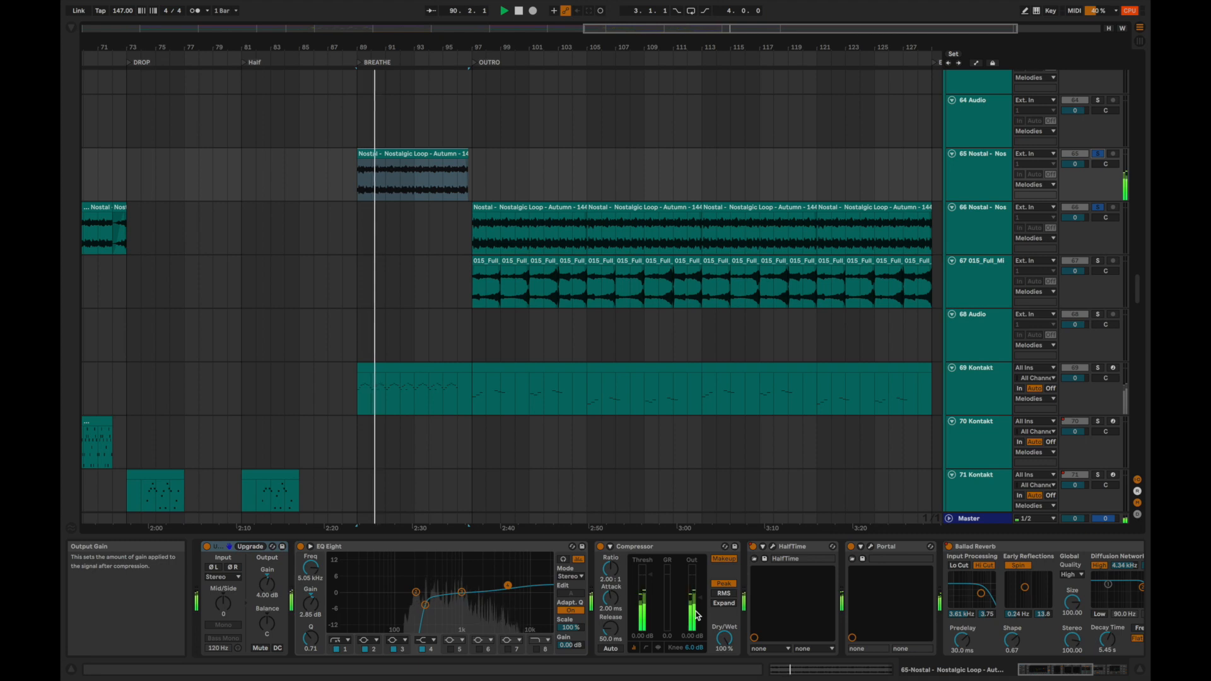
scroll(696, 615, right, 10)
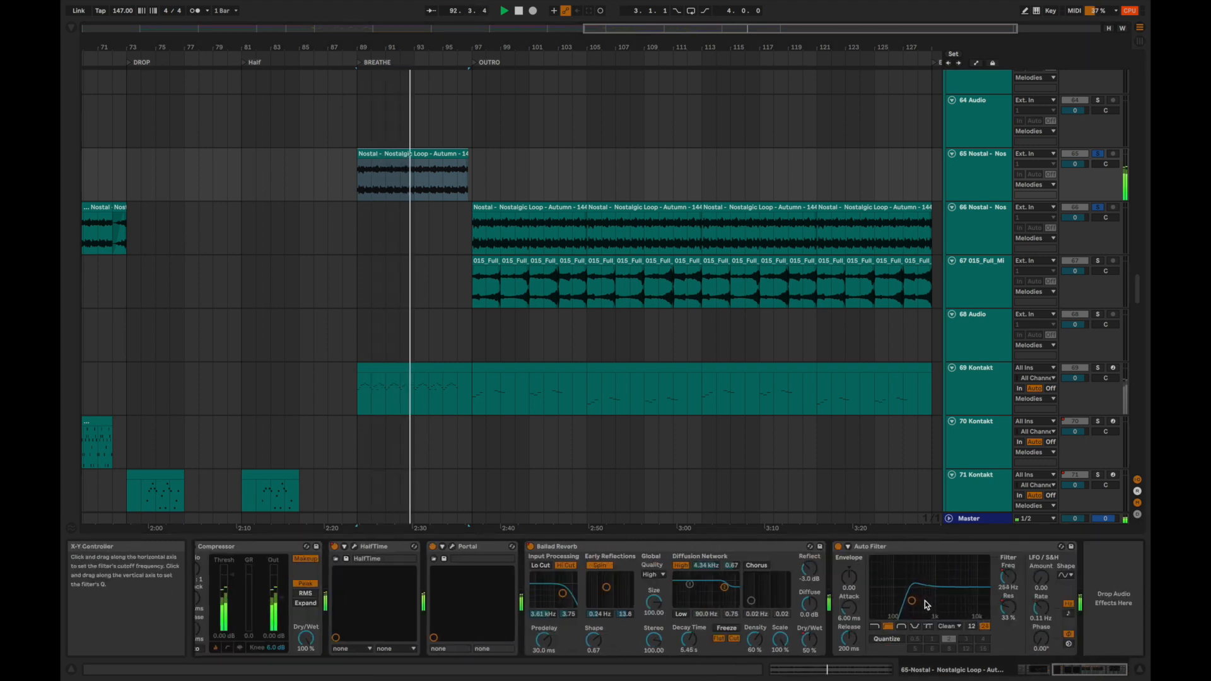
Solo the 6 MdL_82 percussion loop track in the drums group and audition its first OUTRO clip from 97.1.1.
scroll(565, 228, up, 20)
scroll(555, 214, left, 3)
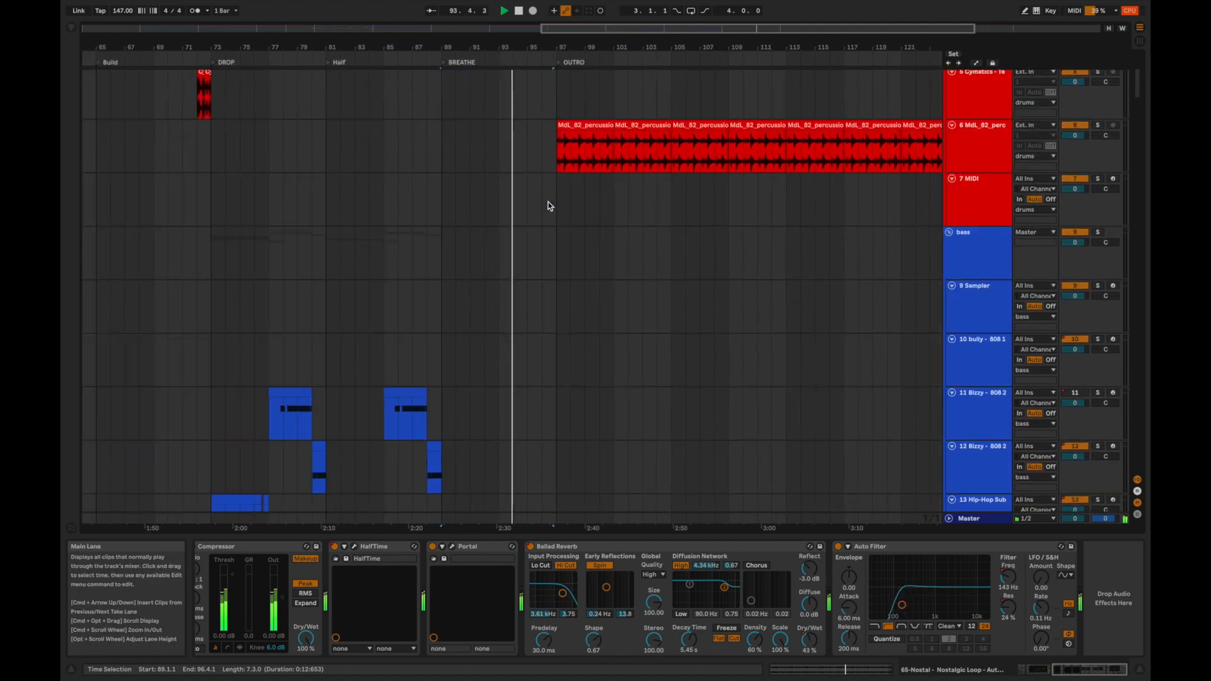
scroll(550, 204, up, 3)
click(566, 320)
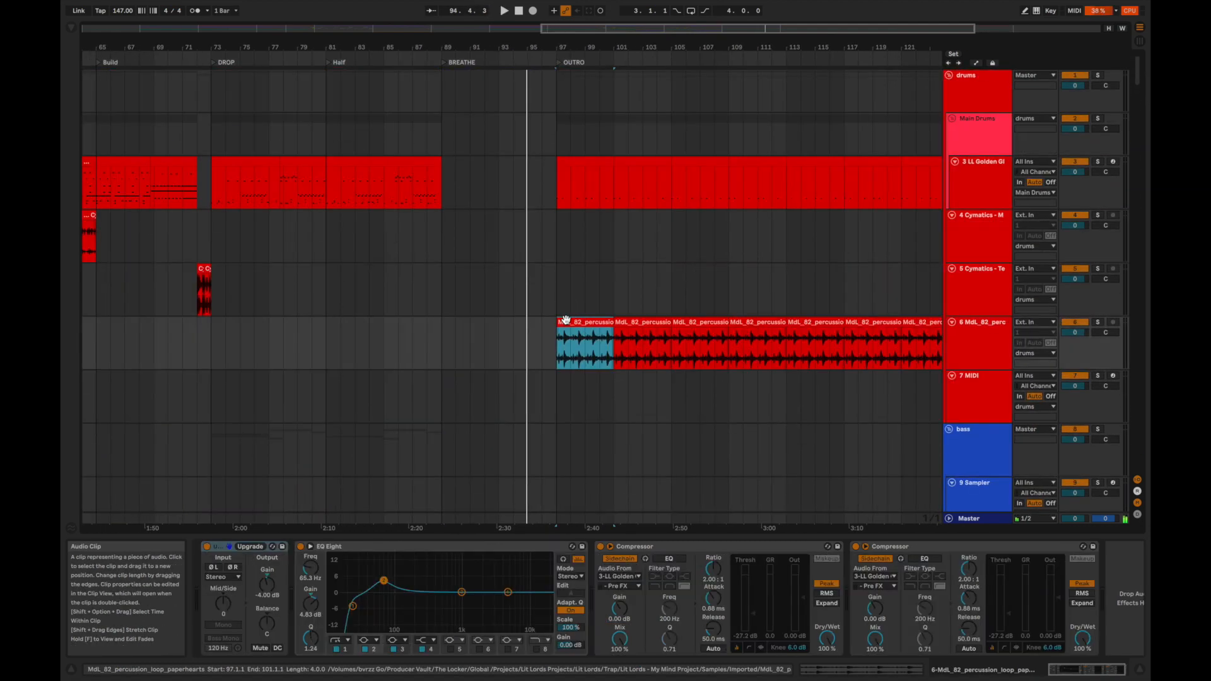
key(space)
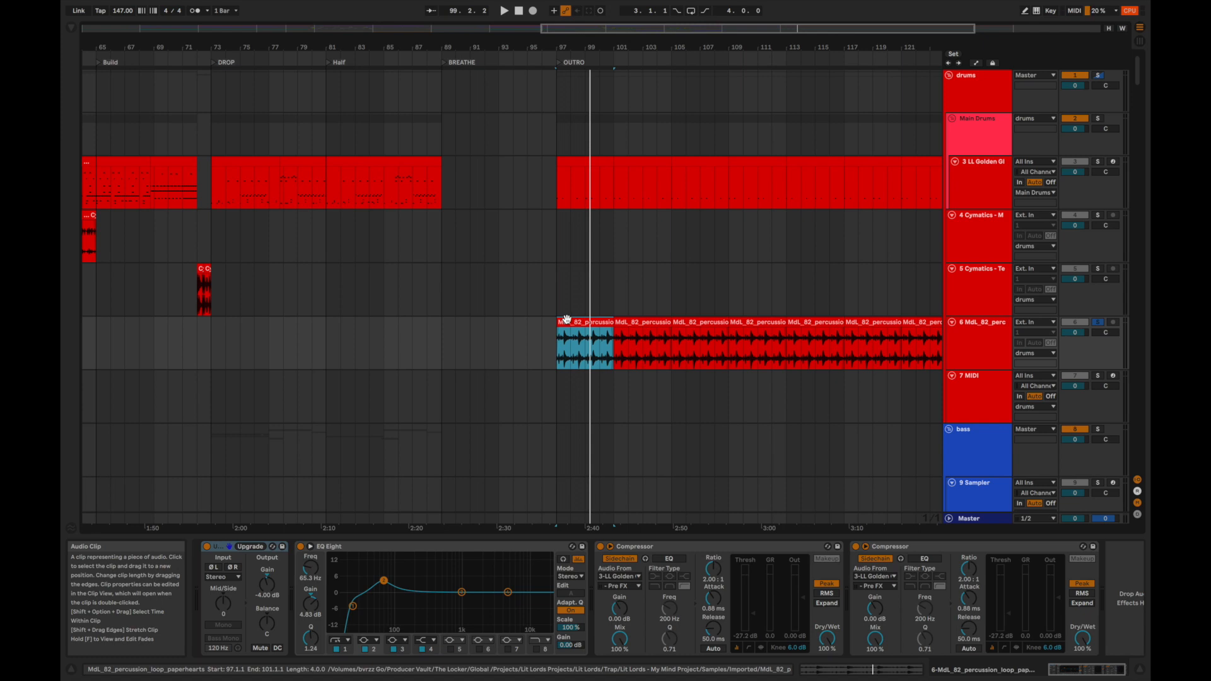
Solo the 3 LL Golden drum track, compare it with the percussion loop, and bring back the full mix at 101.1.1.
click(1098, 161)
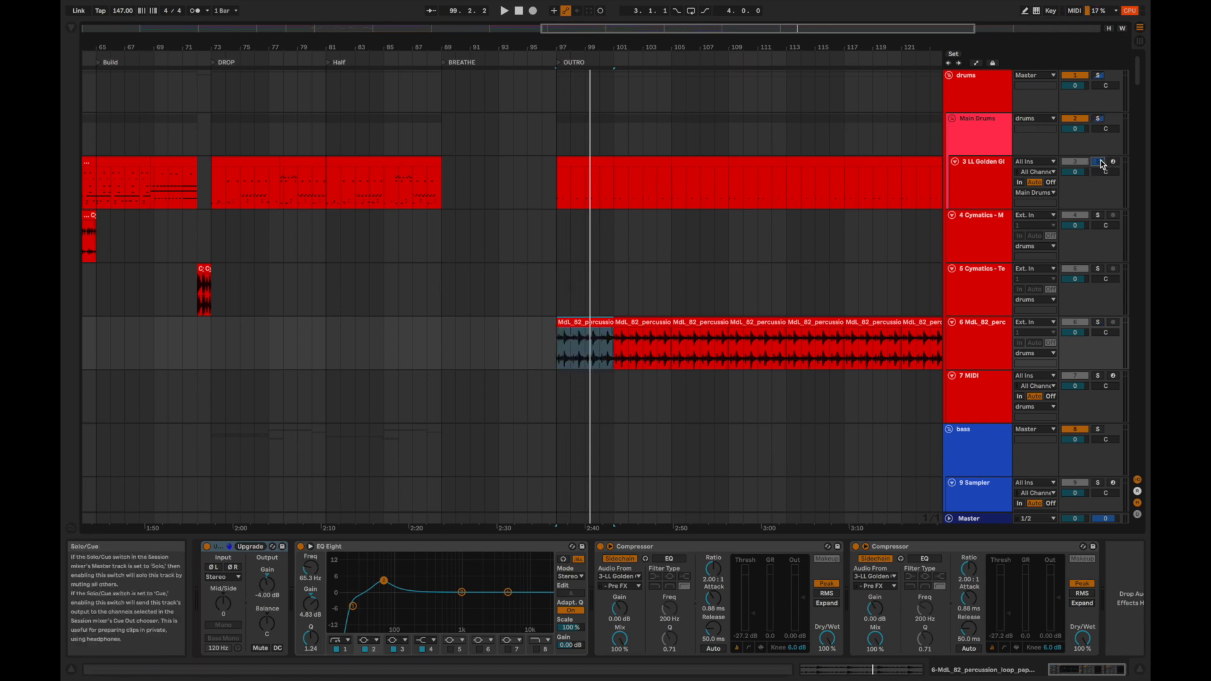
key(space)
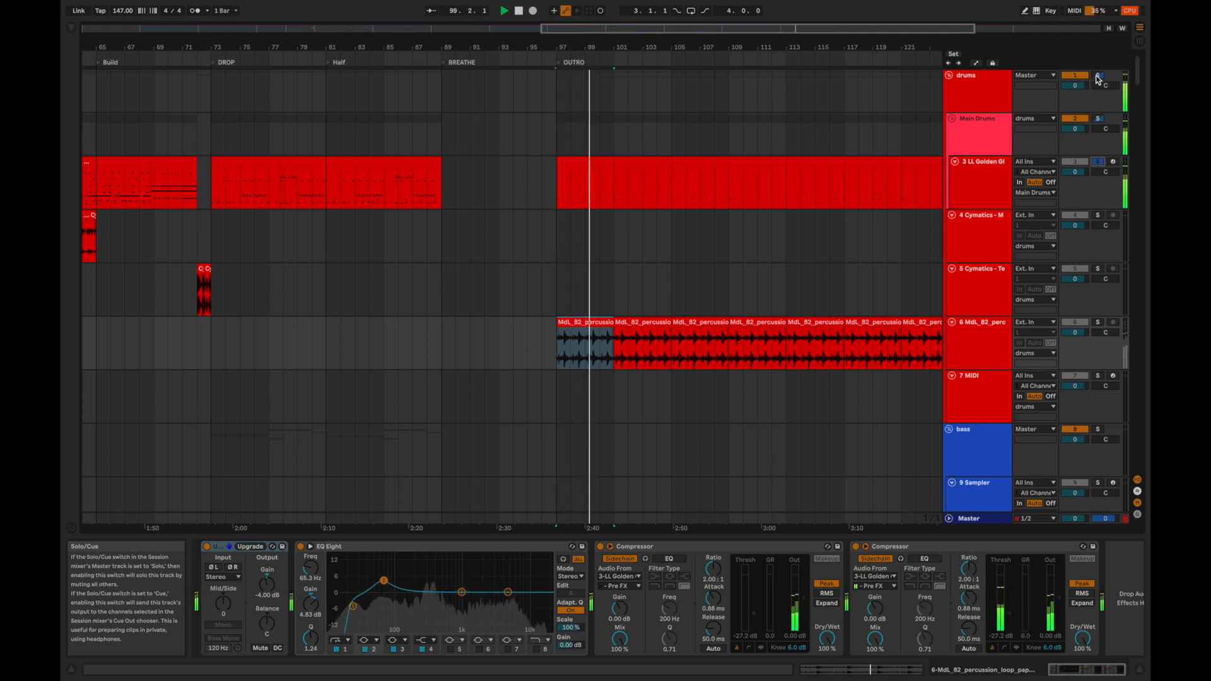
click(1097, 76)
key(space)
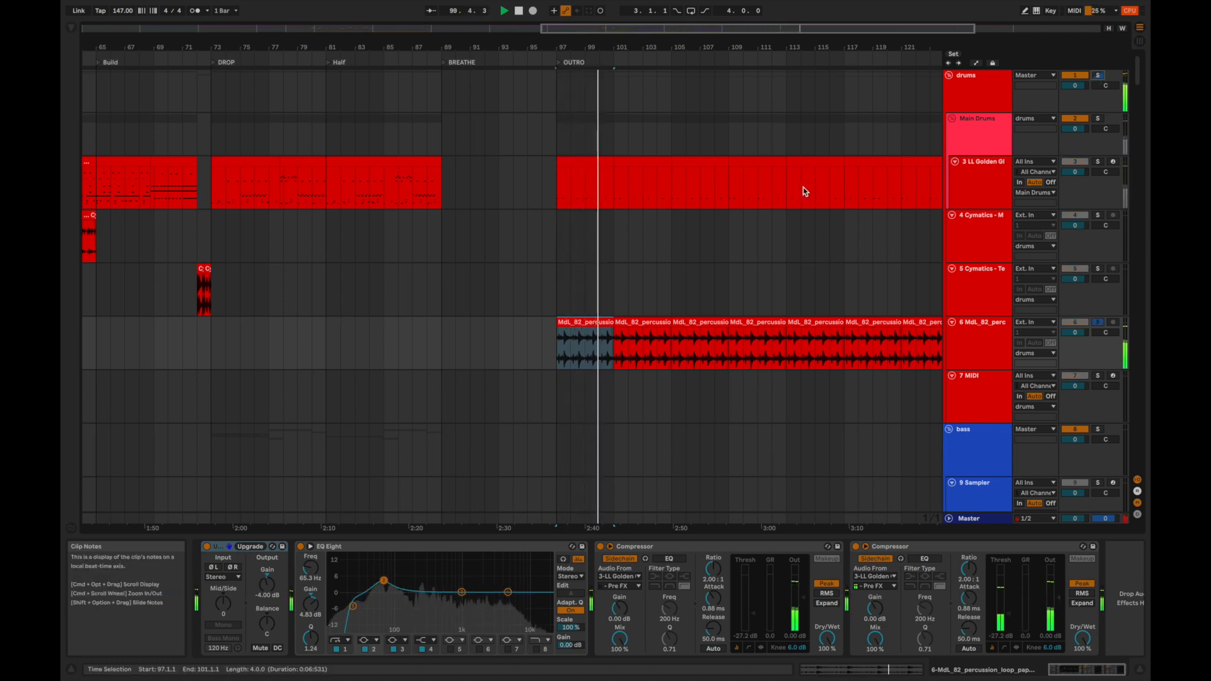
click(614, 191)
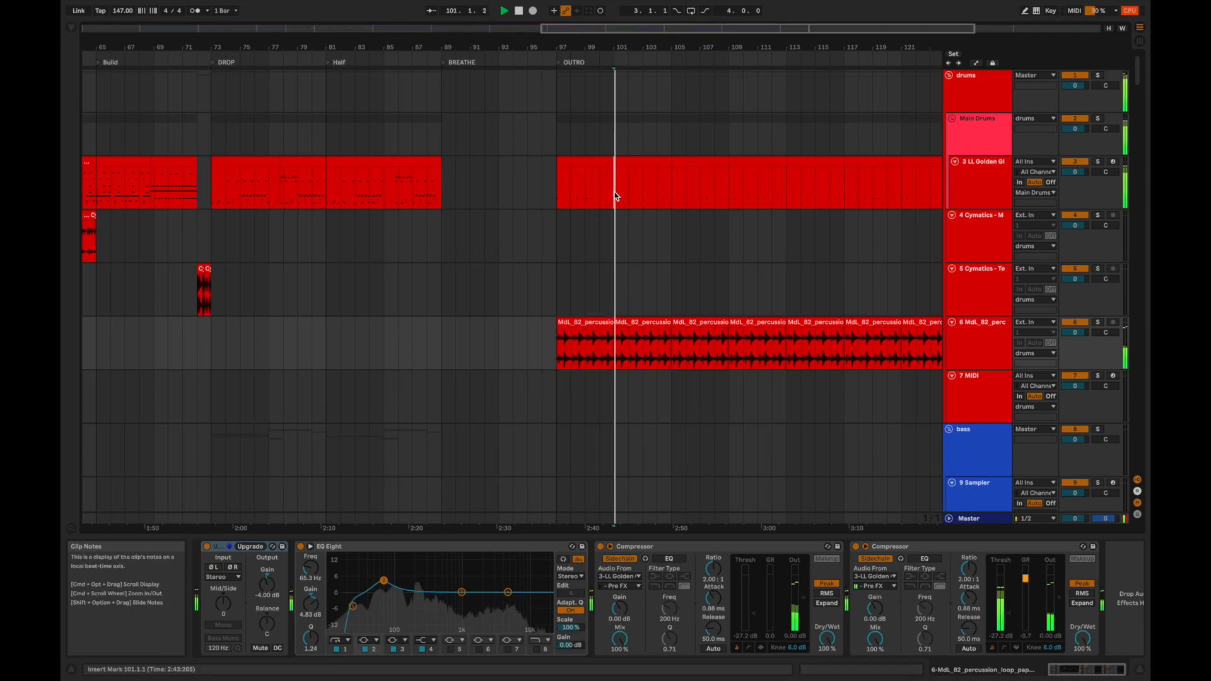
Collapse all track groups, play the full mix from 97.1.1 and bring the whole arrangement from START to END into view.
key(h)
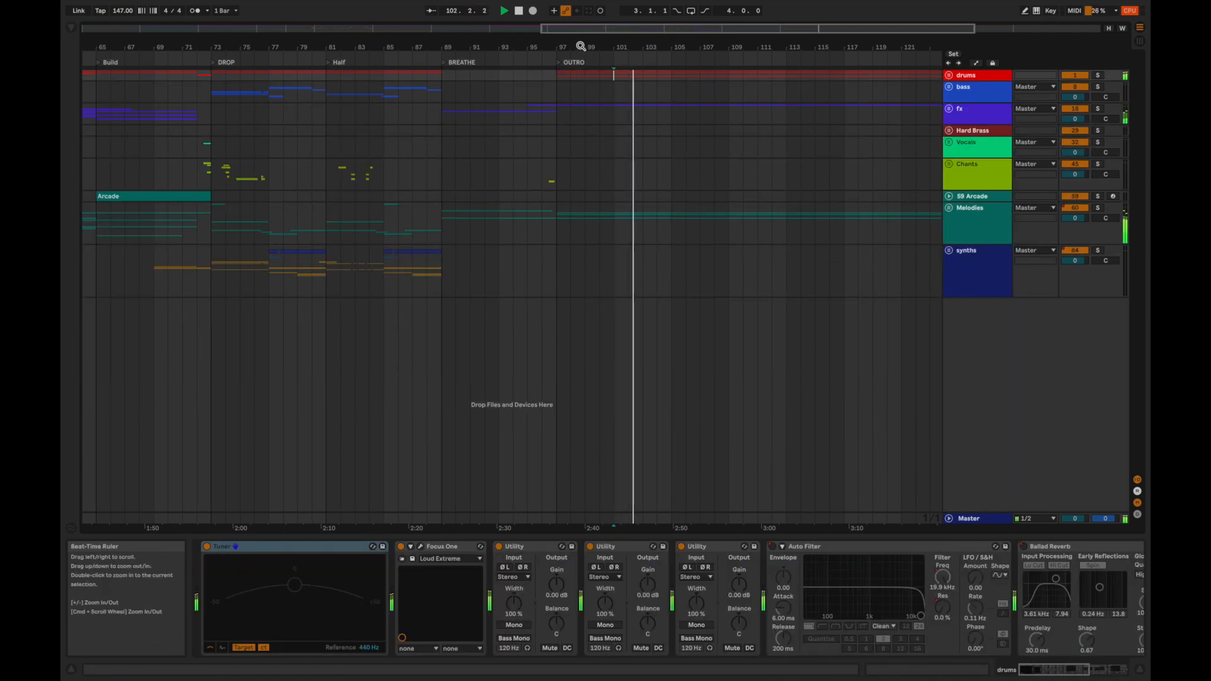
drag(581, 45, 610, 45)
click(603, 117)
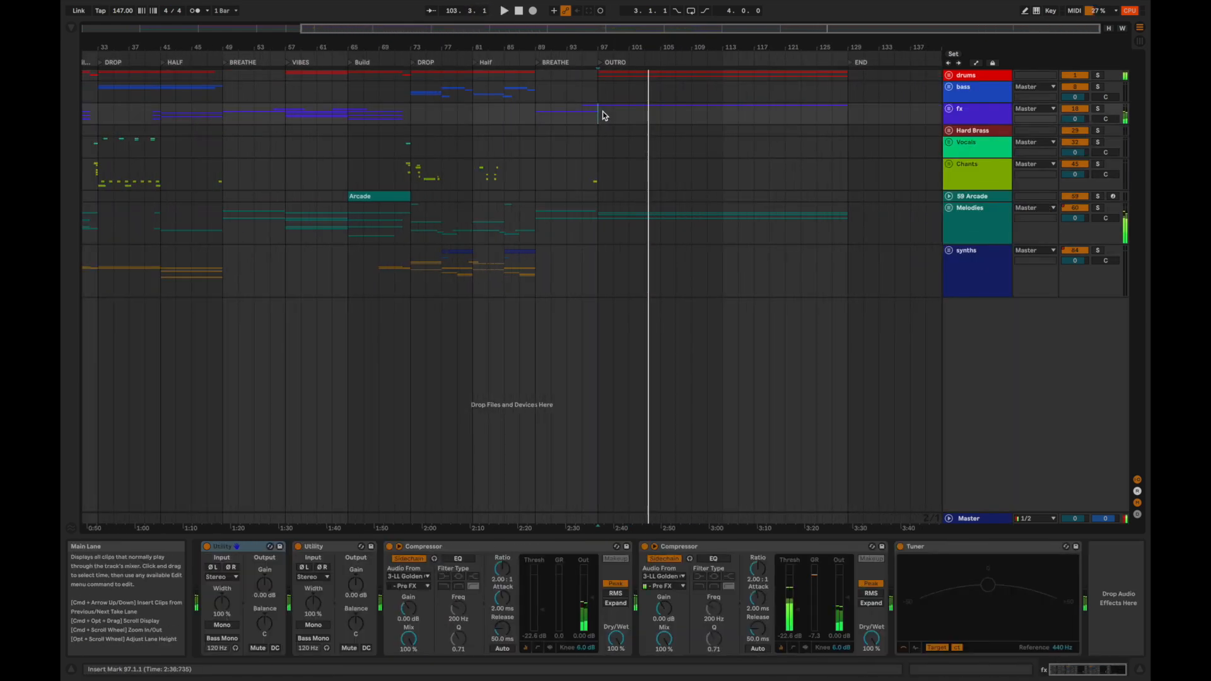
key(space)
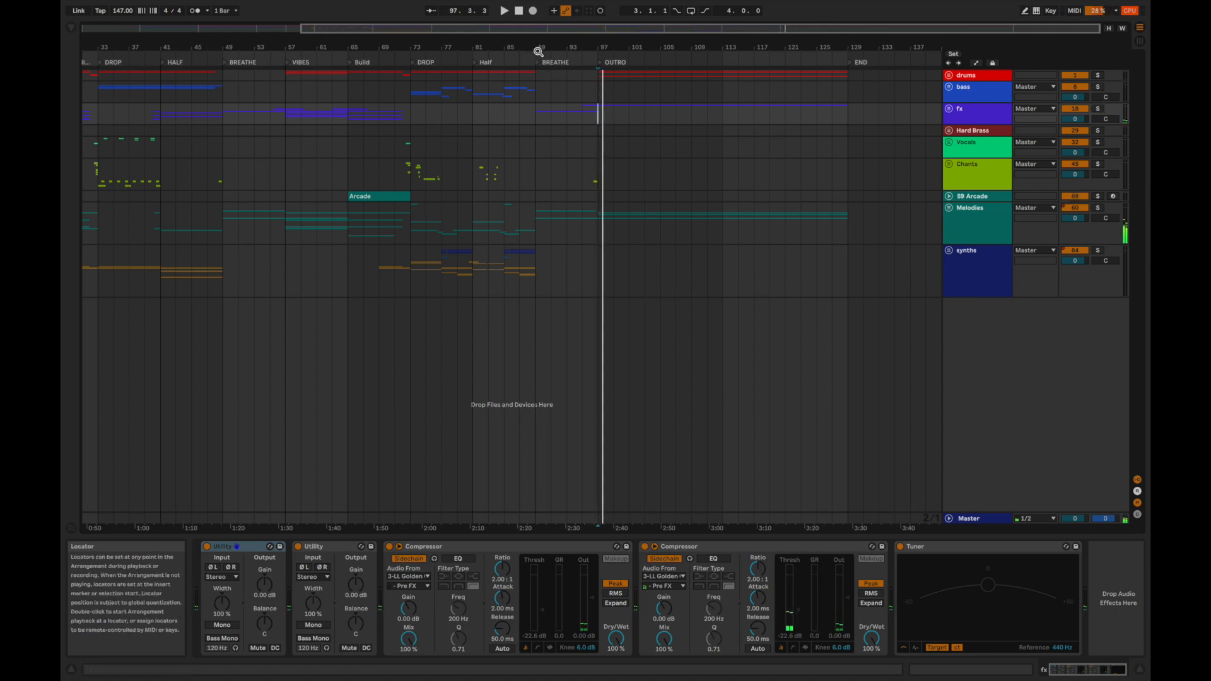
drag(539, 48, 623, 47)
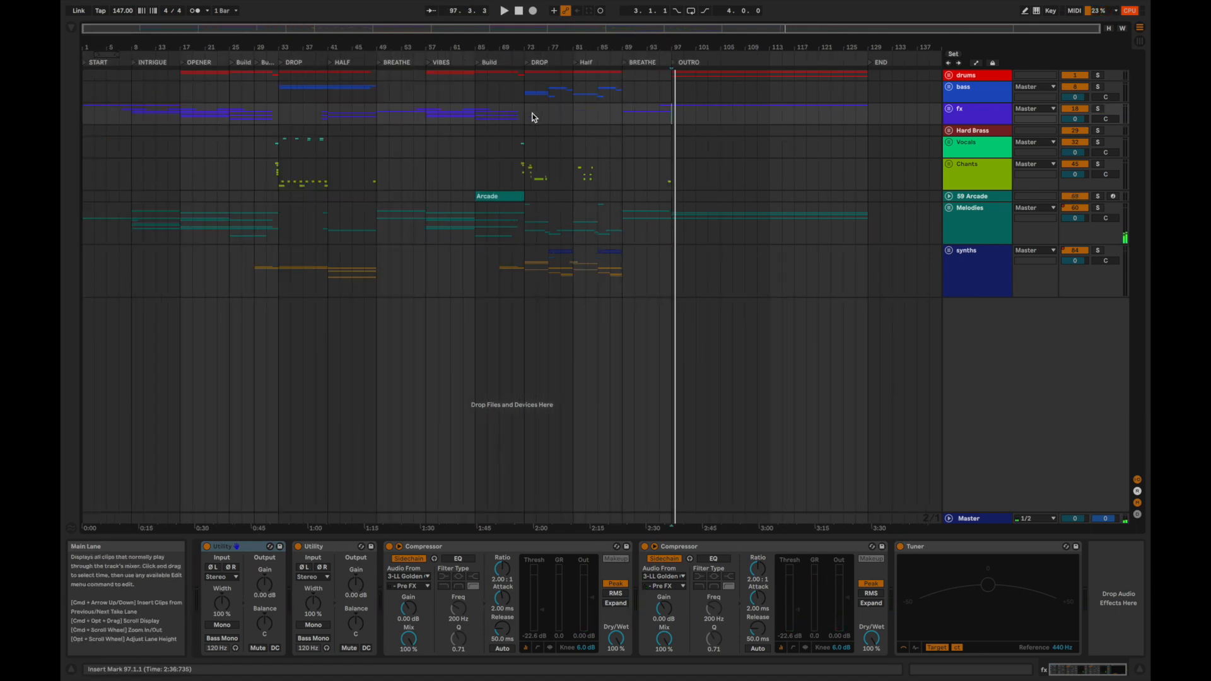